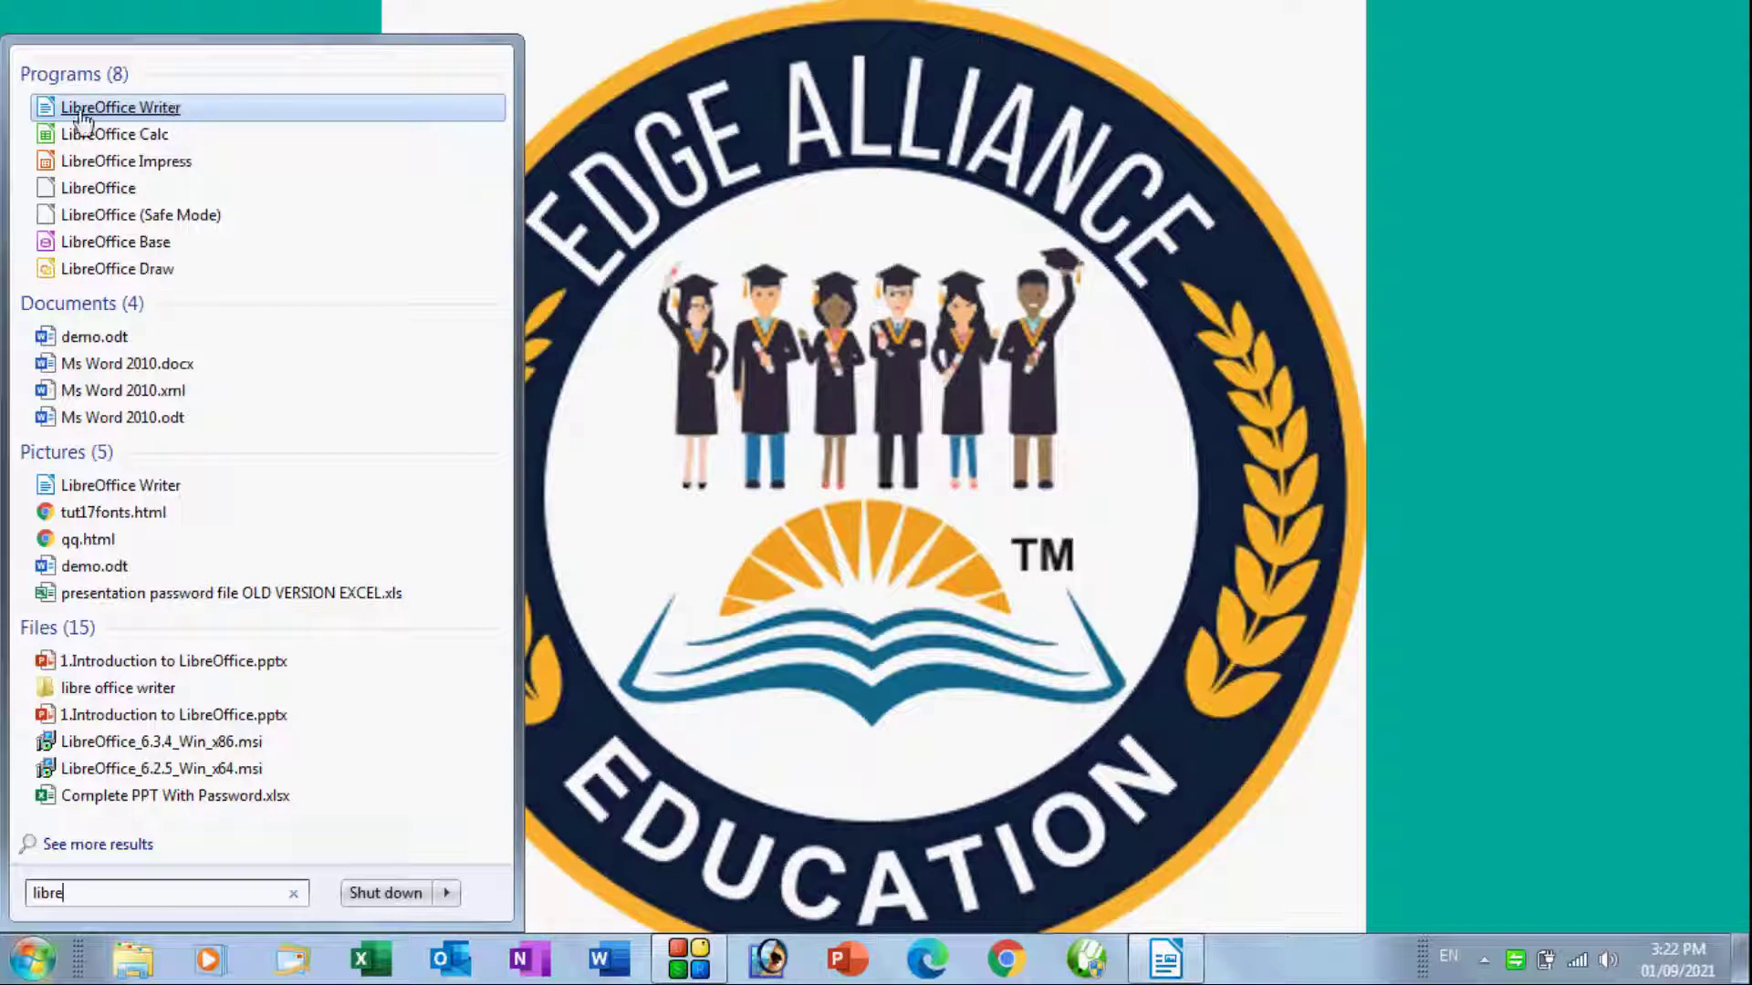
Launch LibreOffice Writer and replace the open blank documents with a new Writer document created from the Start Center.
click(146, 110)
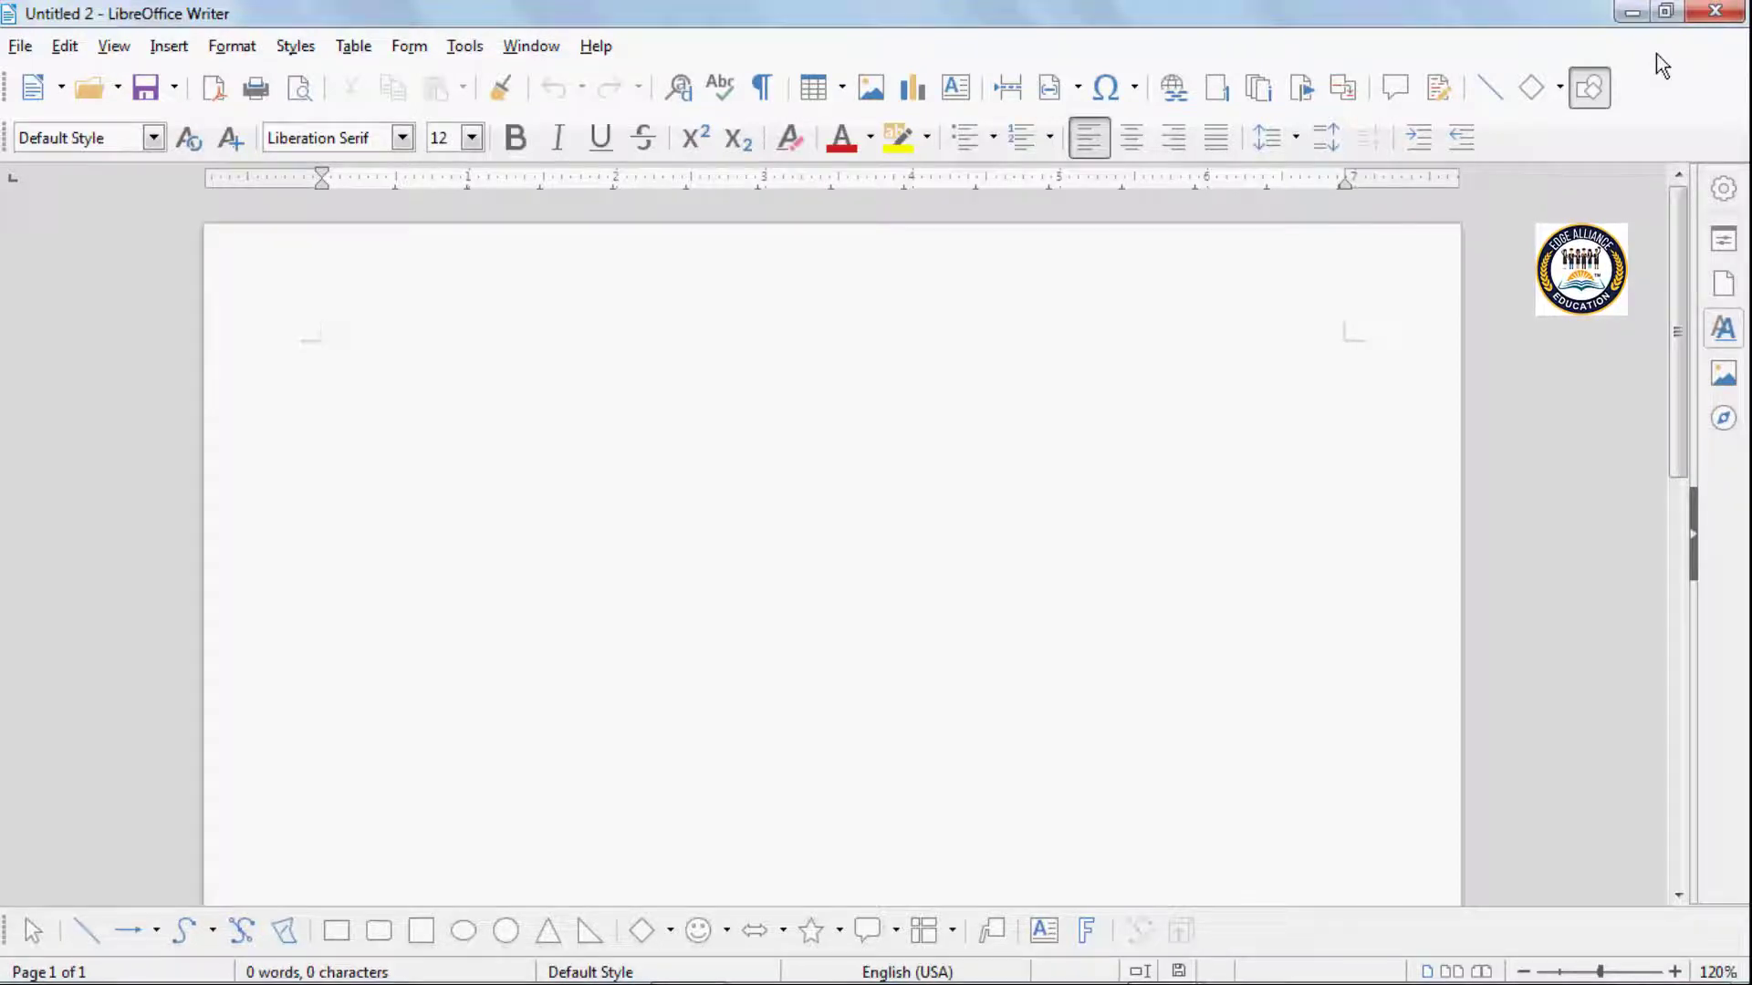
click(1727, 11)
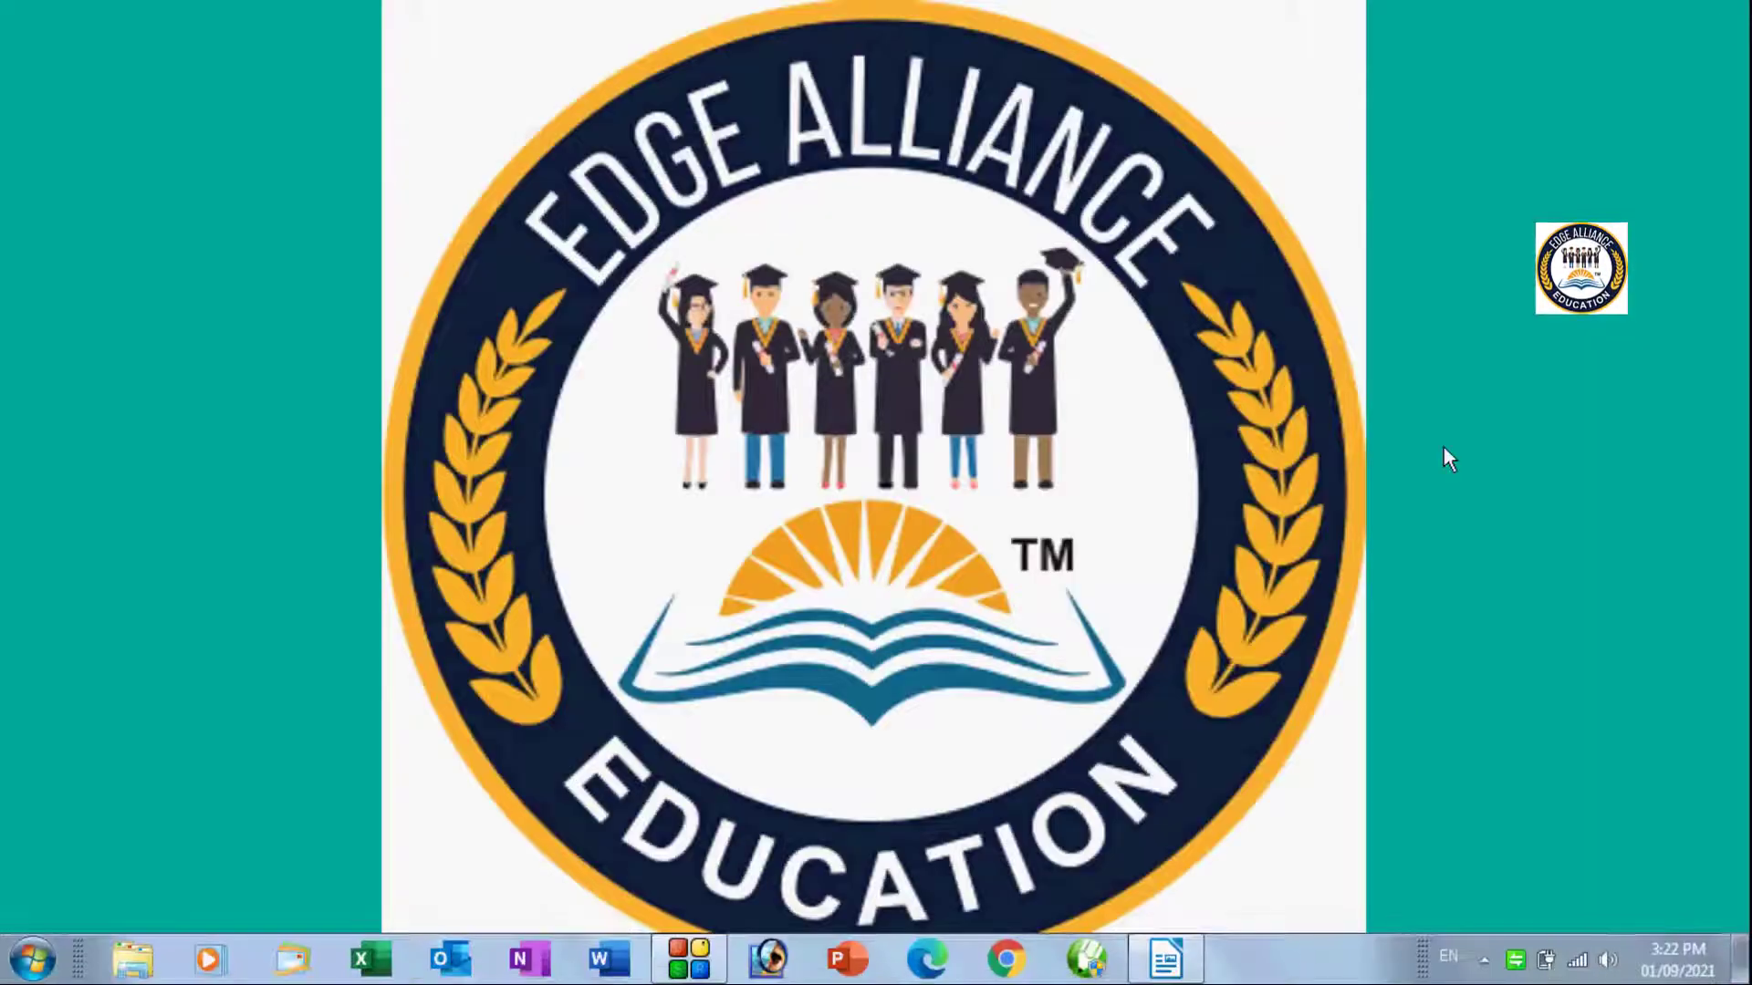
click(1168, 956)
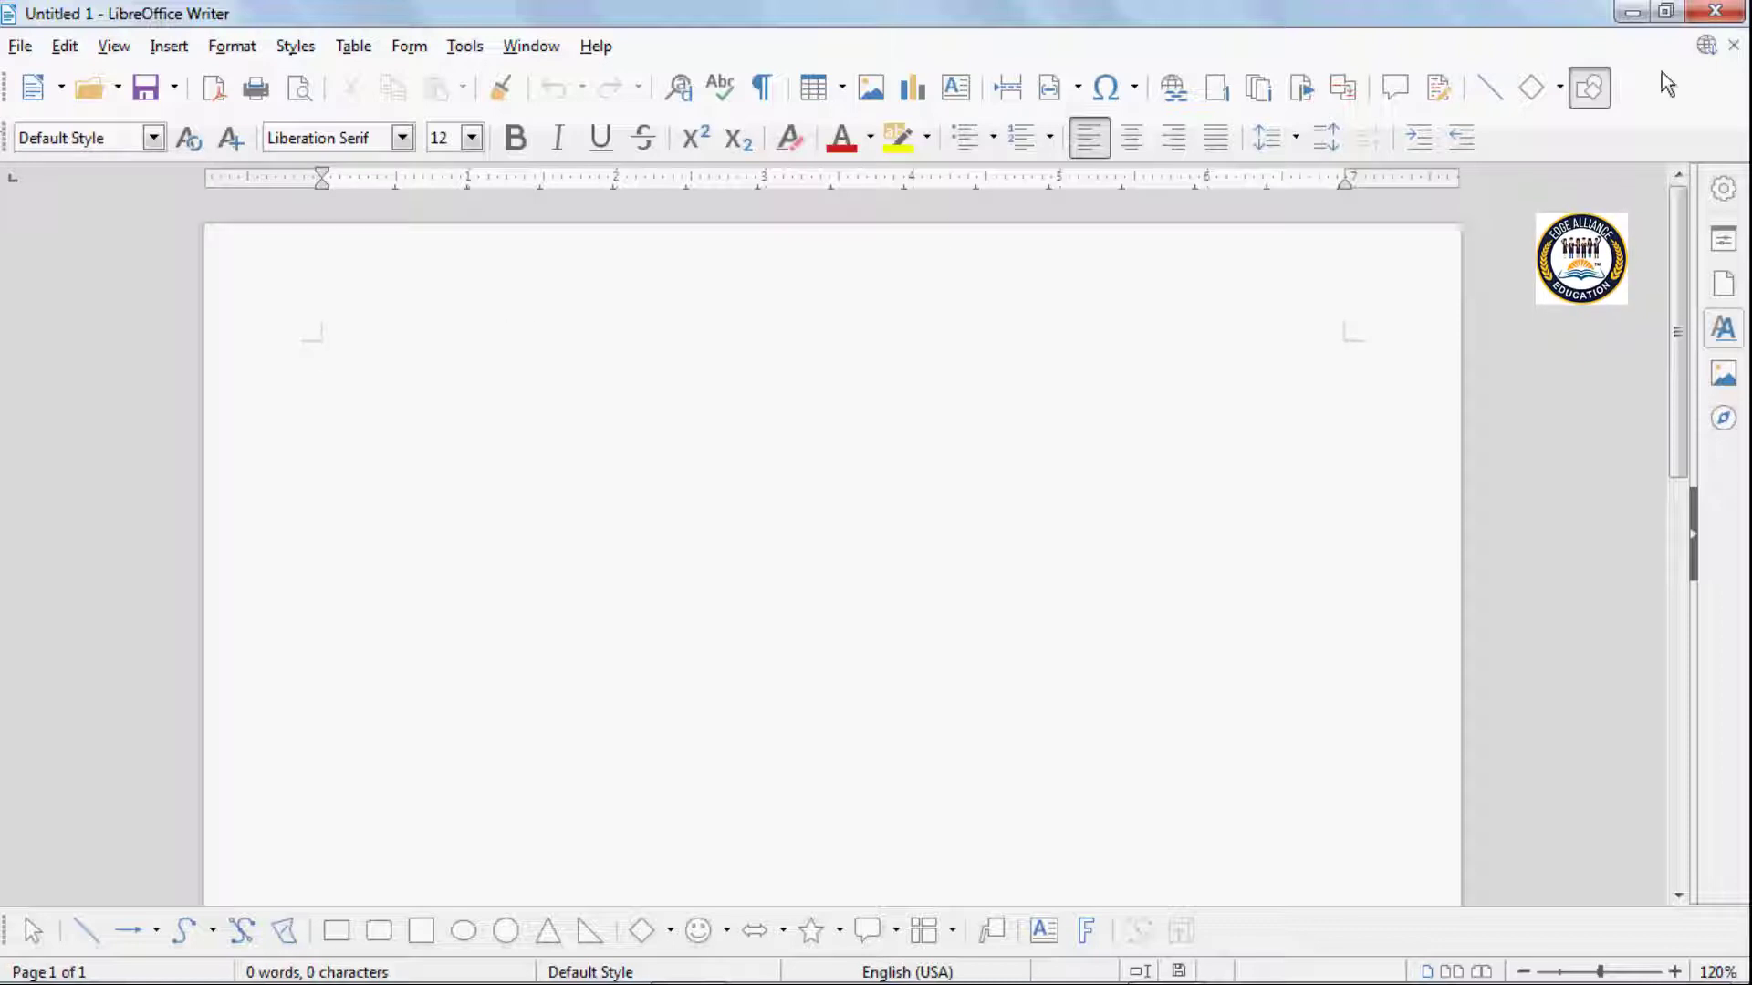
click(1734, 48)
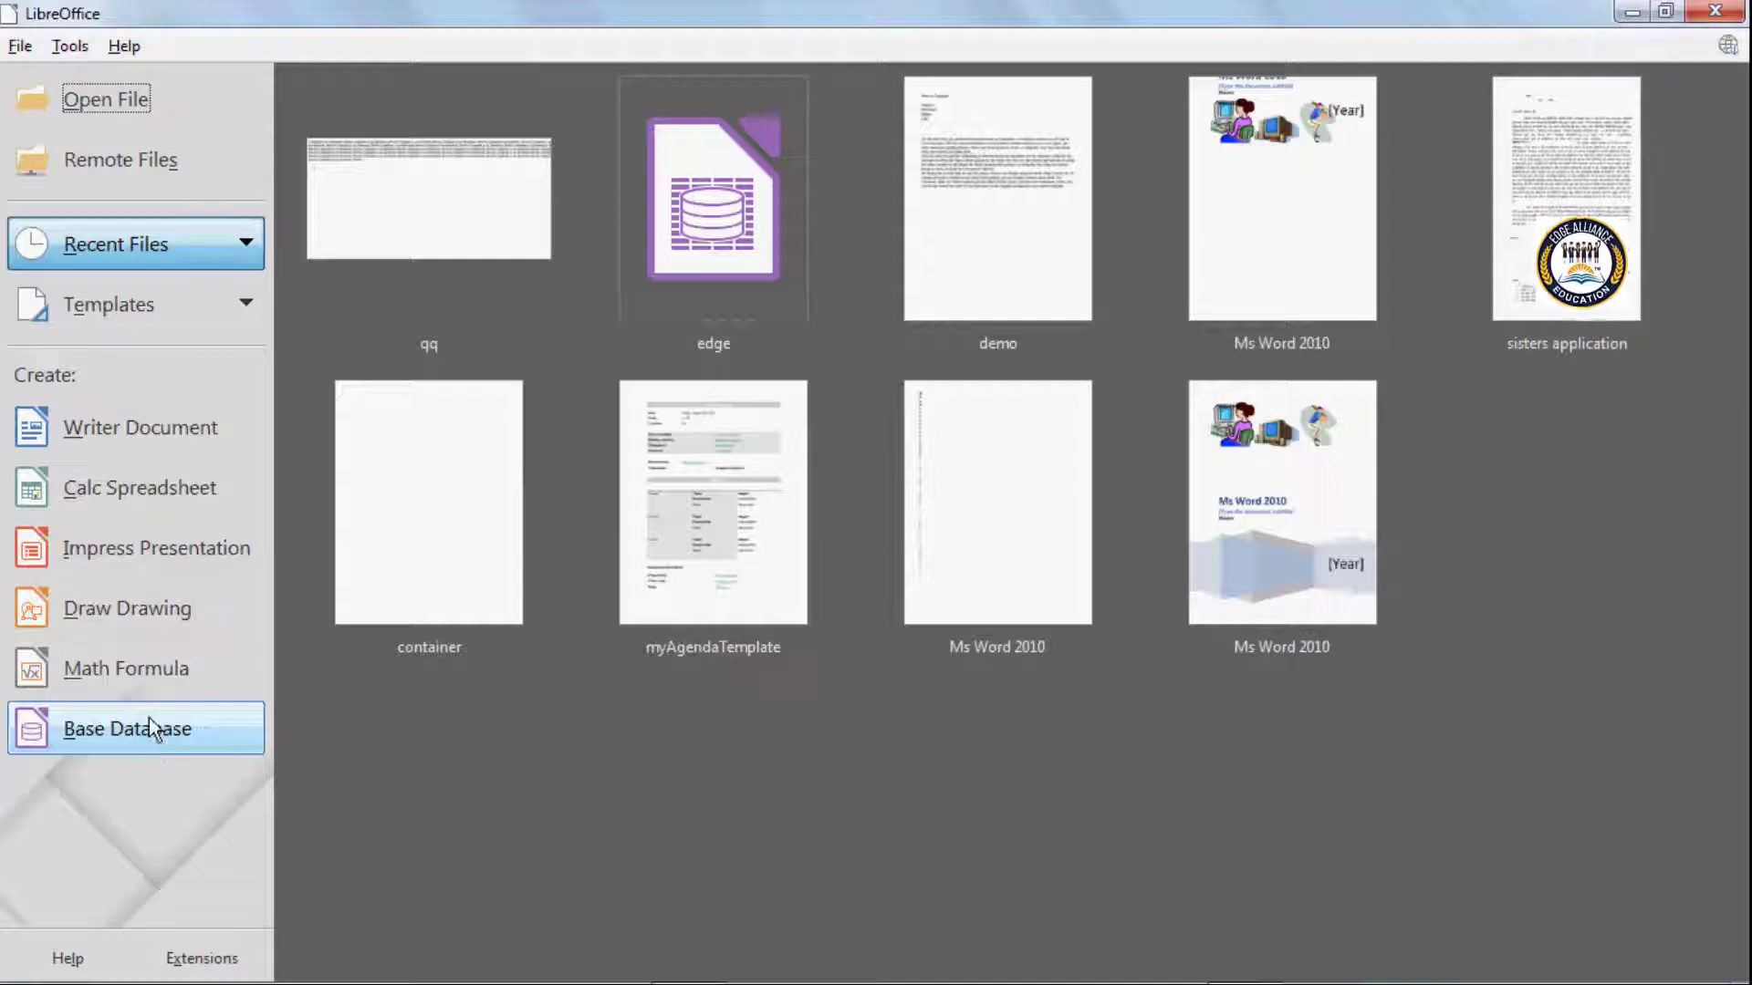
click(141, 435)
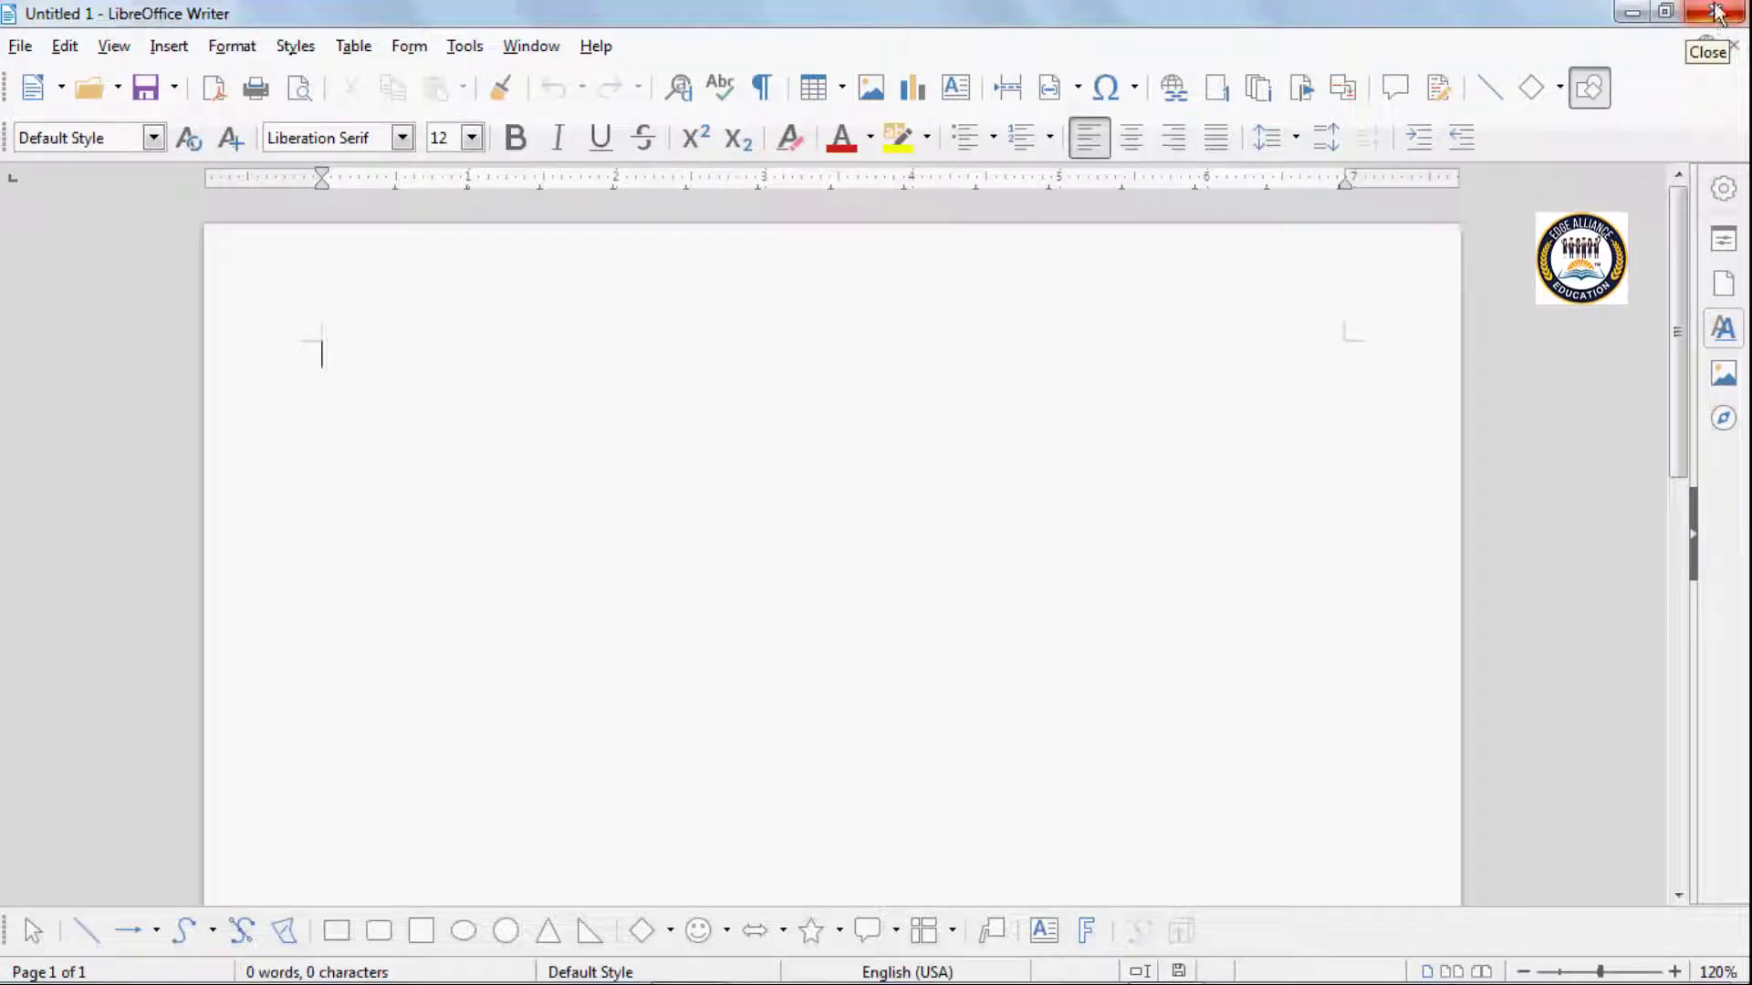
Minimize the Writer window and bring it back onto the desktop.
click(1633, 15)
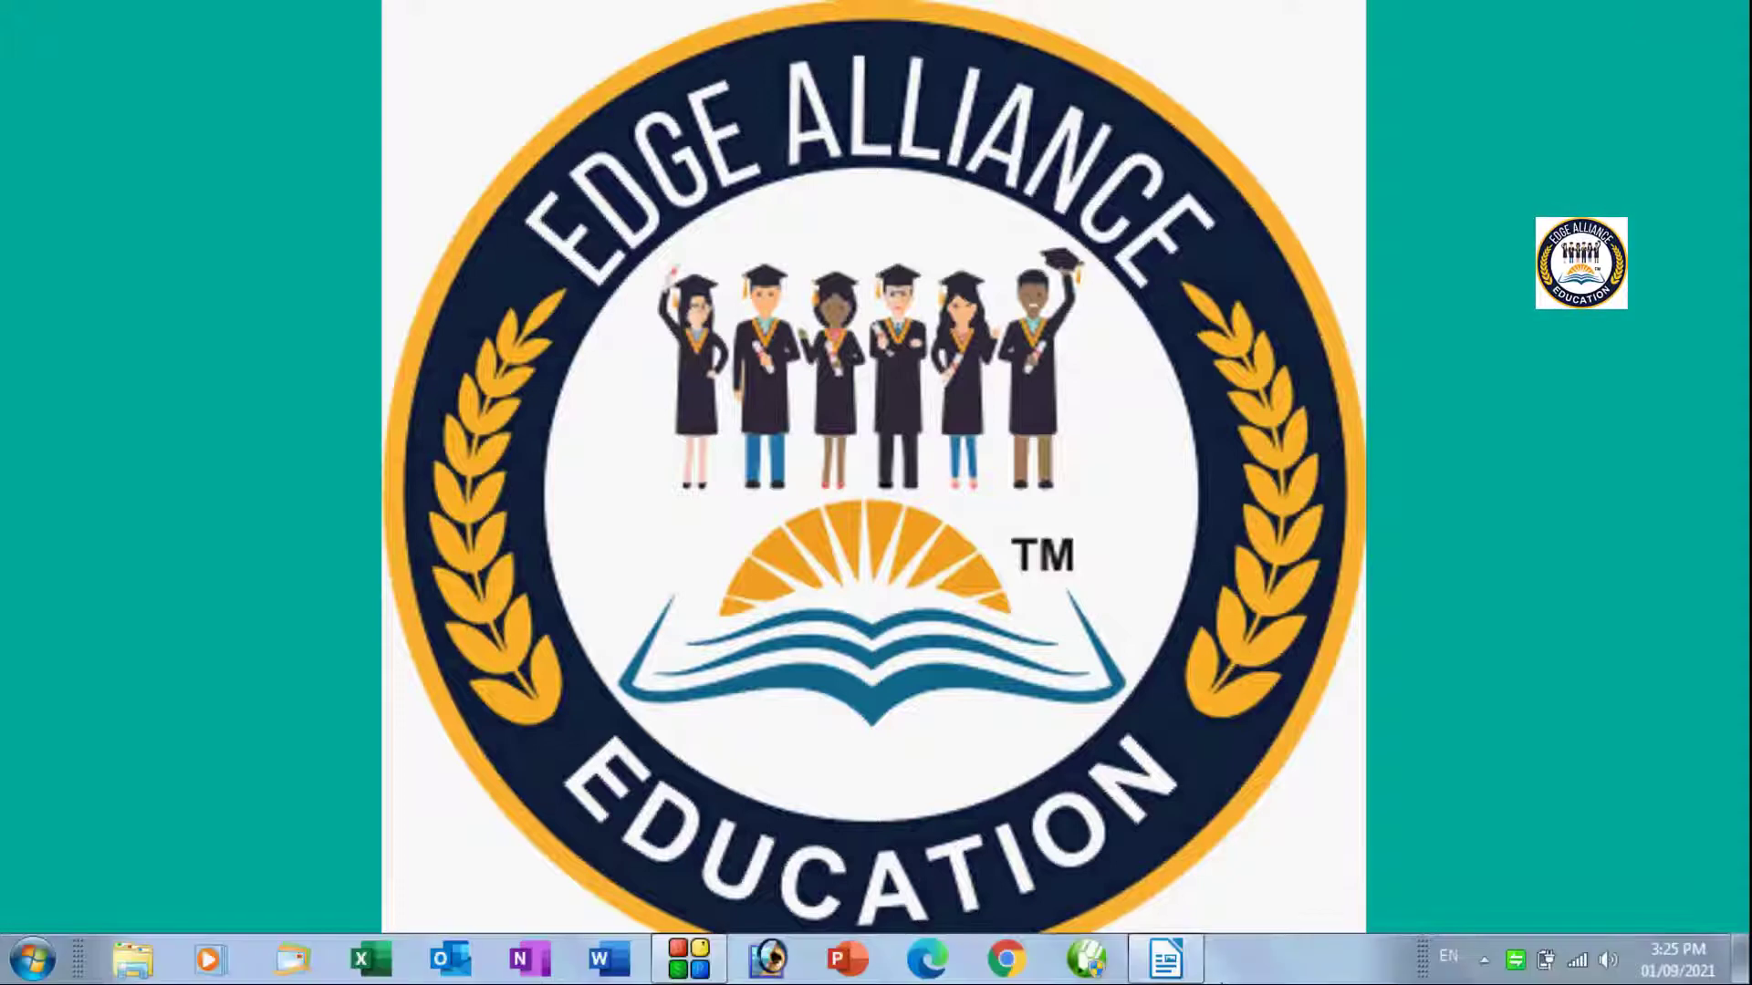
mouse_move(1177, 974)
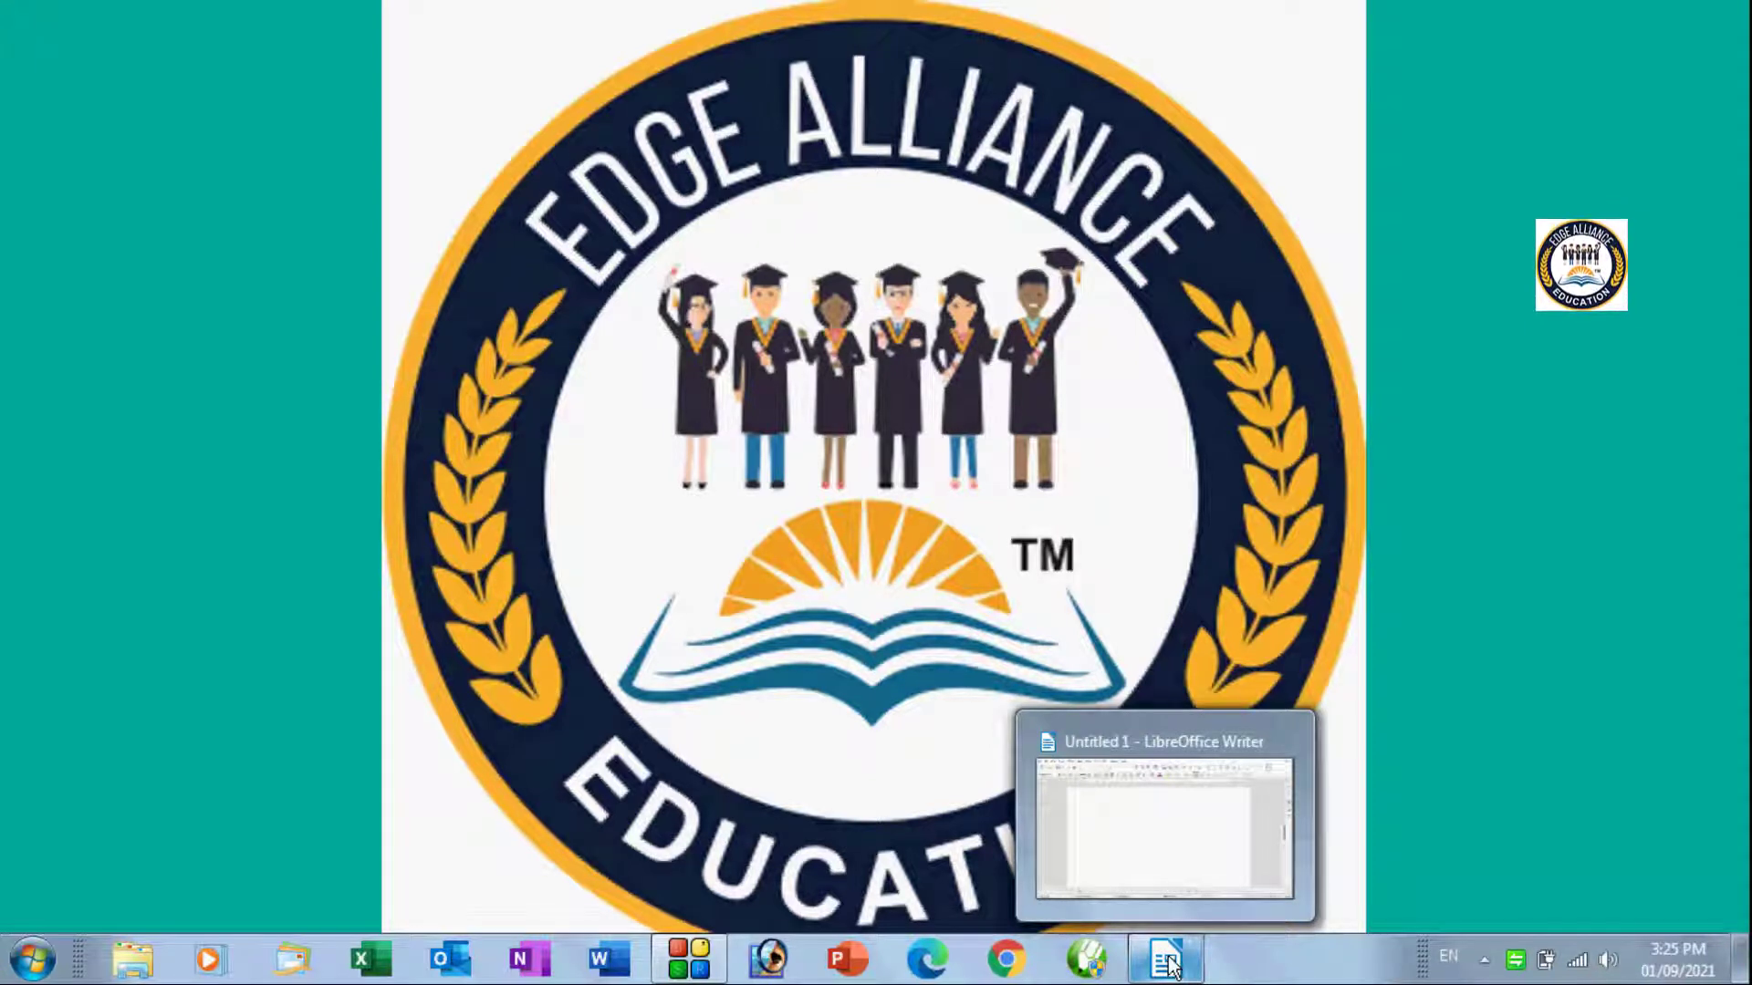
click(1167, 959)
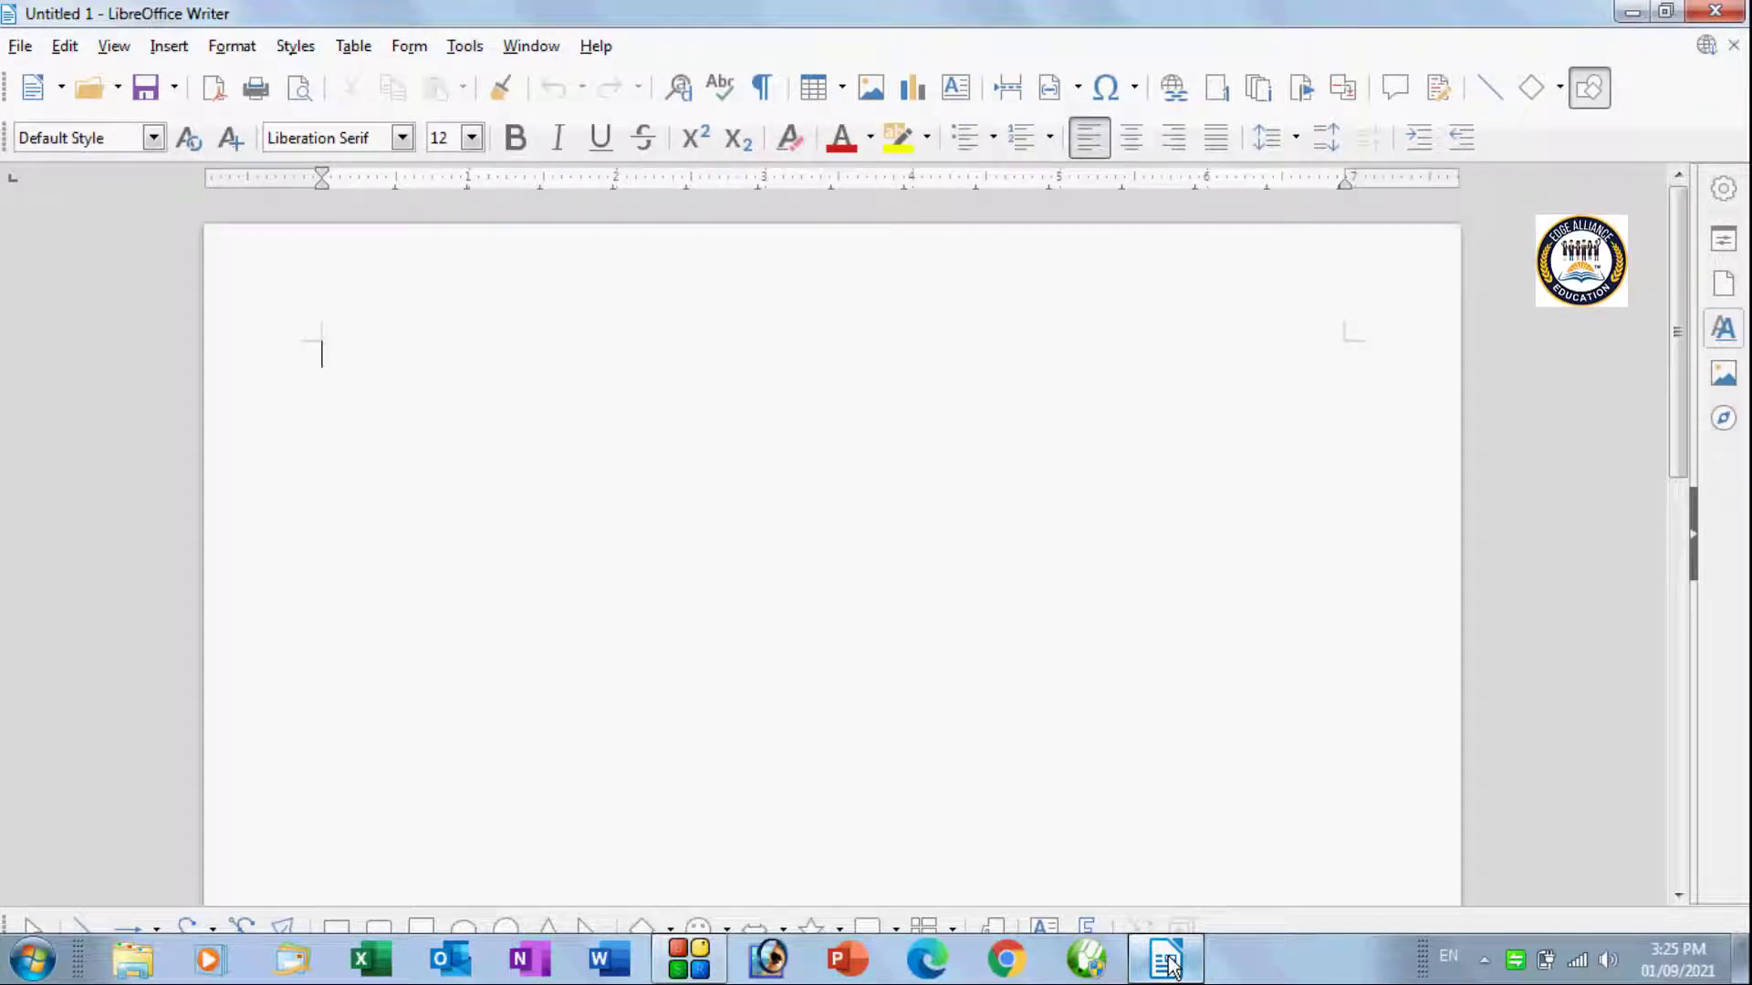
Restore the Writer window down, shrink and reposition it on the desktop, and maximize it again.
click(1665, 12)
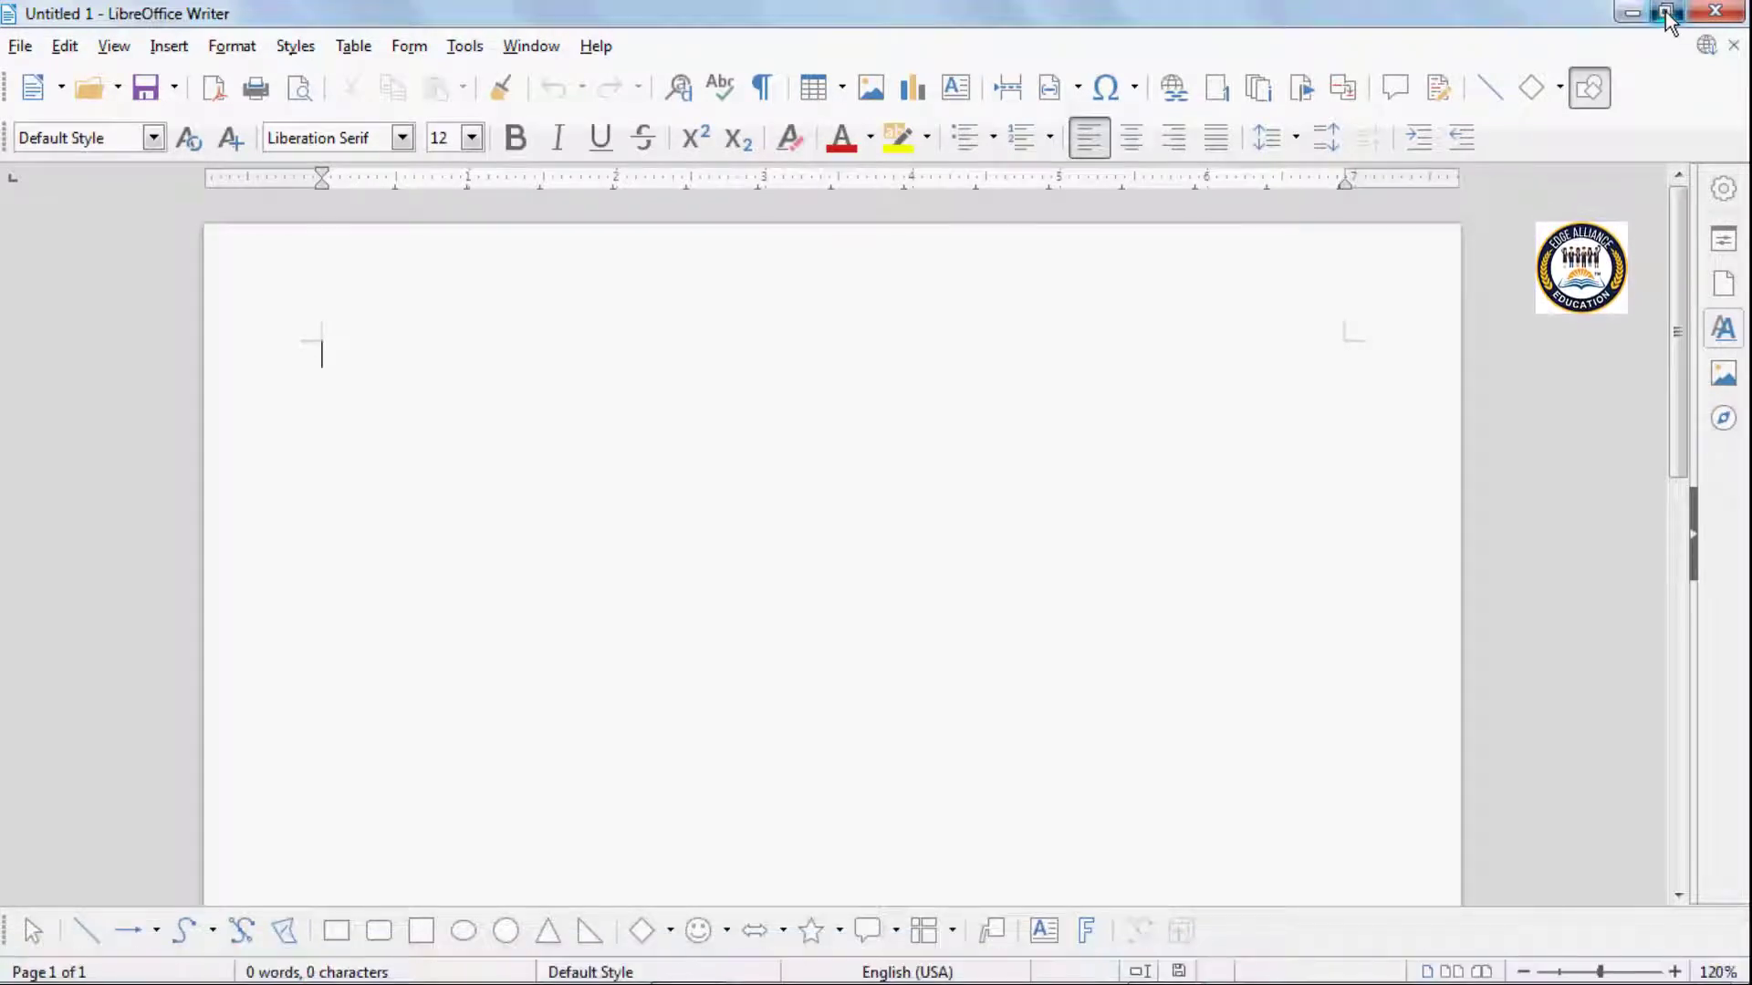
click(1665, 13)
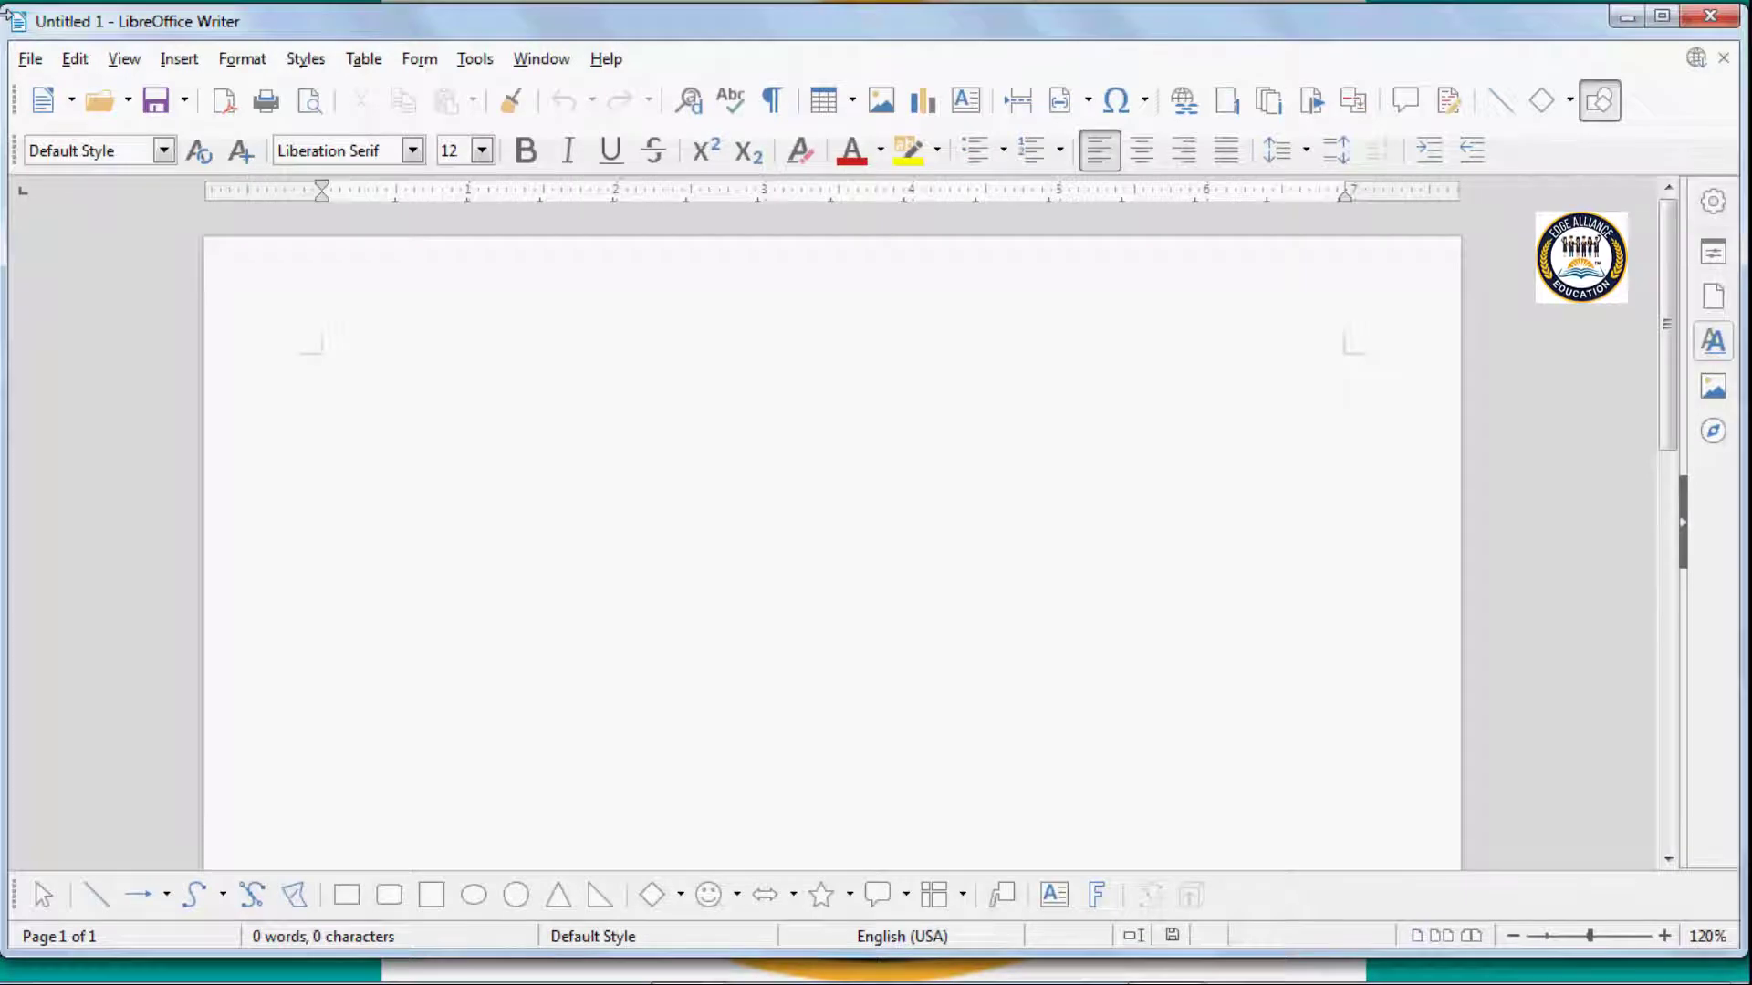
drag(5, 61, 584, 132)
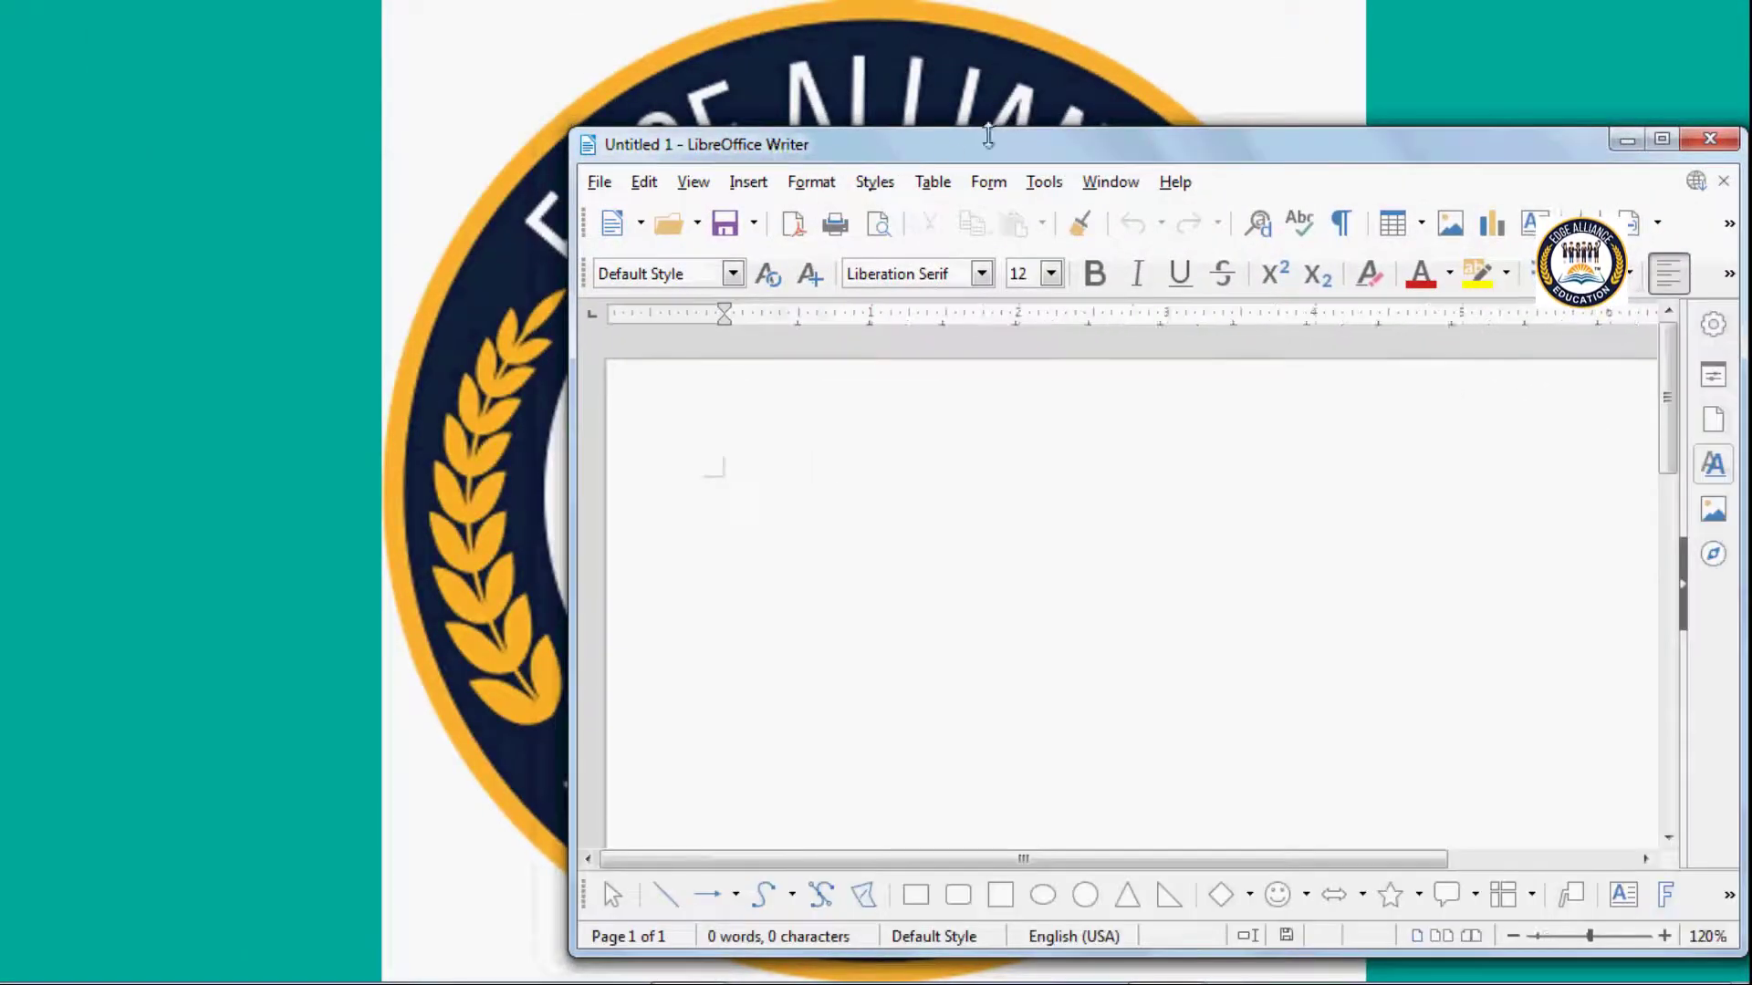
drag(1048, 148, 728, 100)
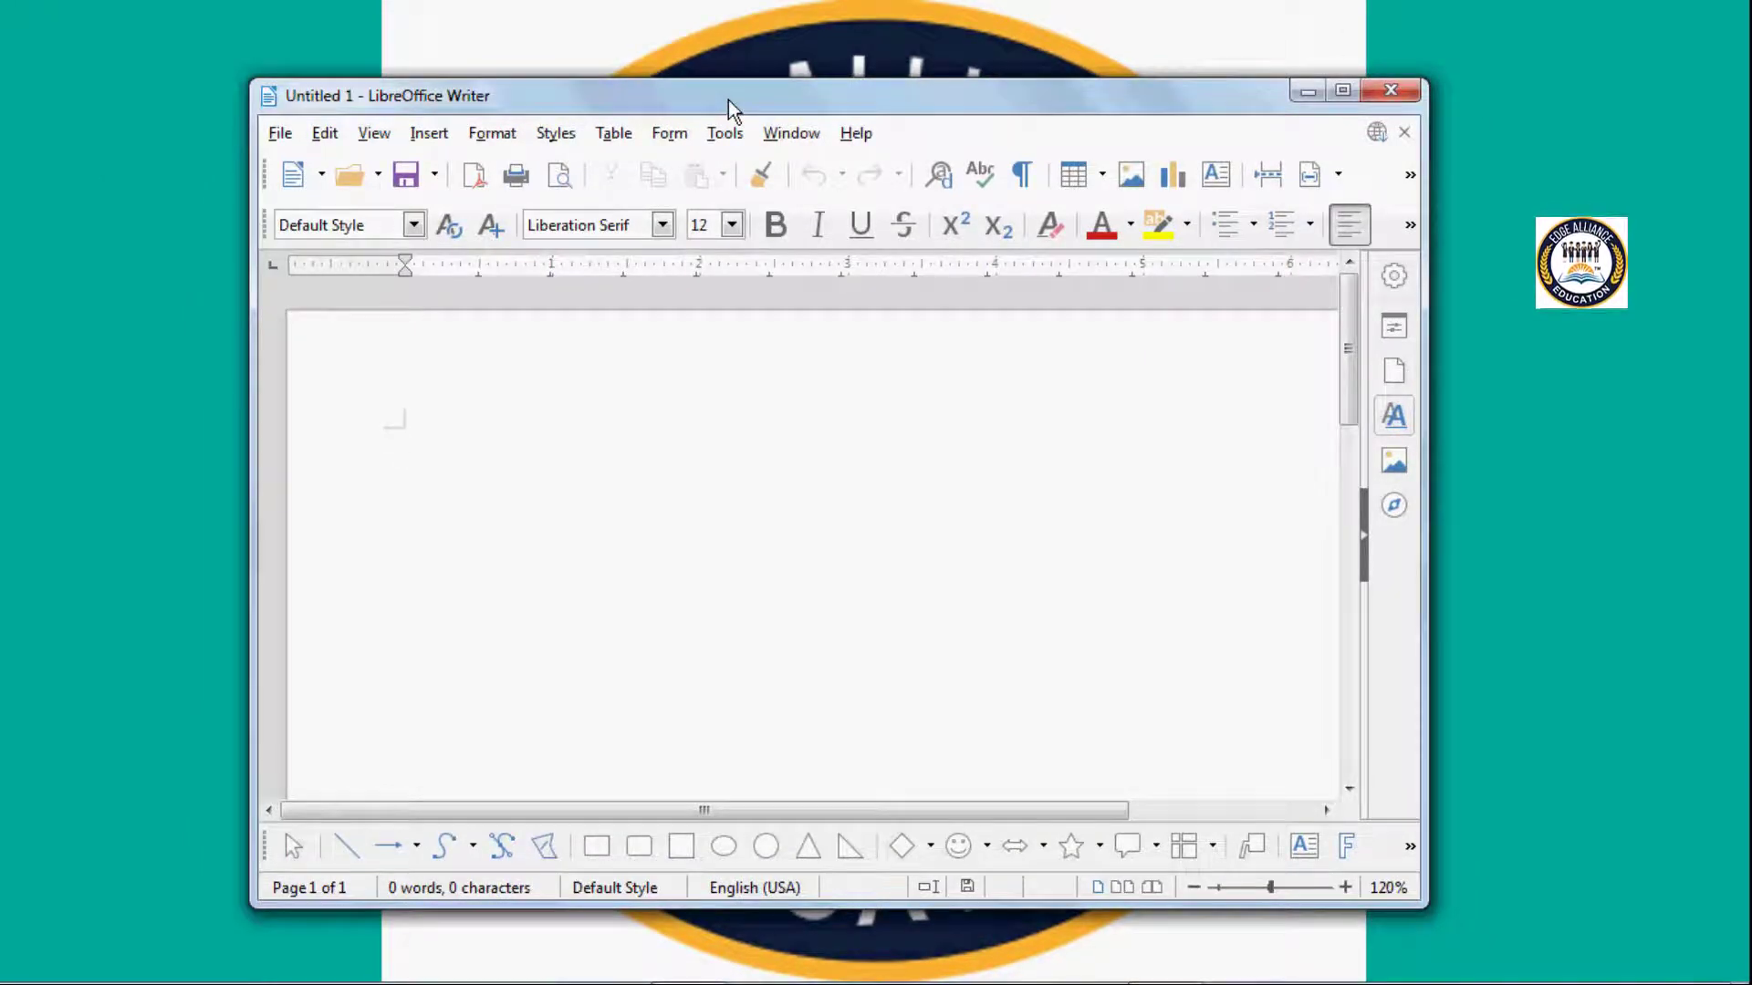
click(1341, 91)
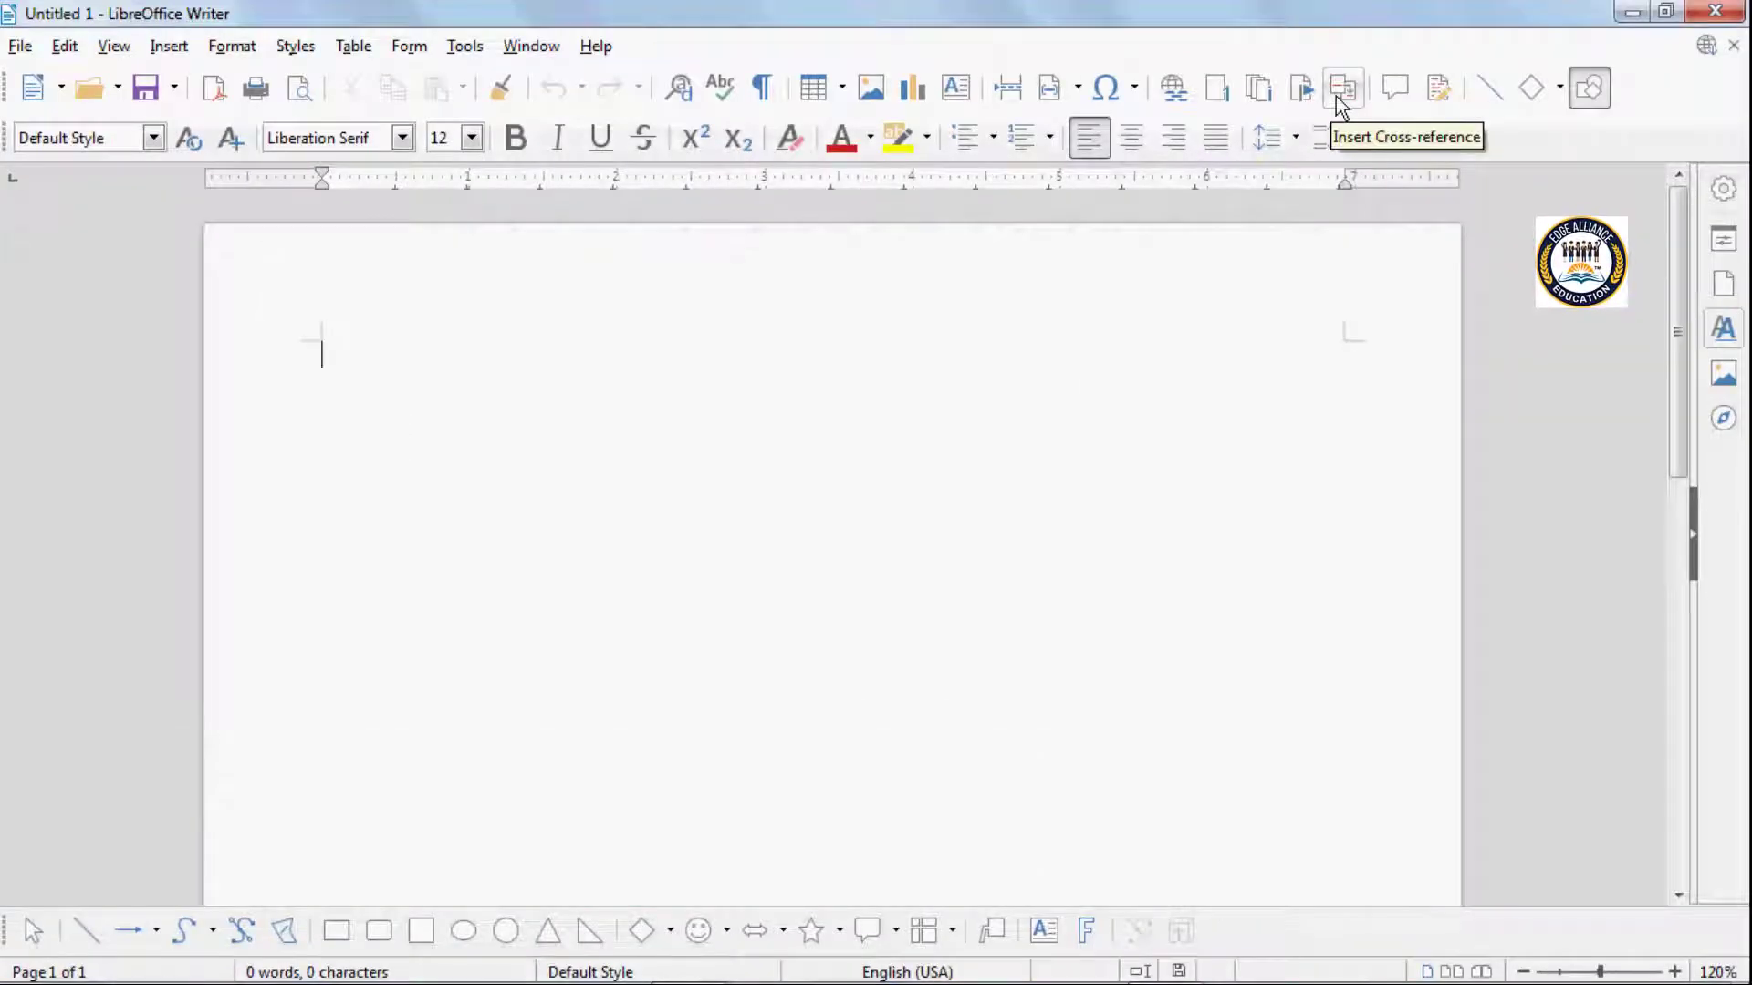
Close the Writer window and relaunch LibreOffice Writer with a blank document.
click(1734, 18)
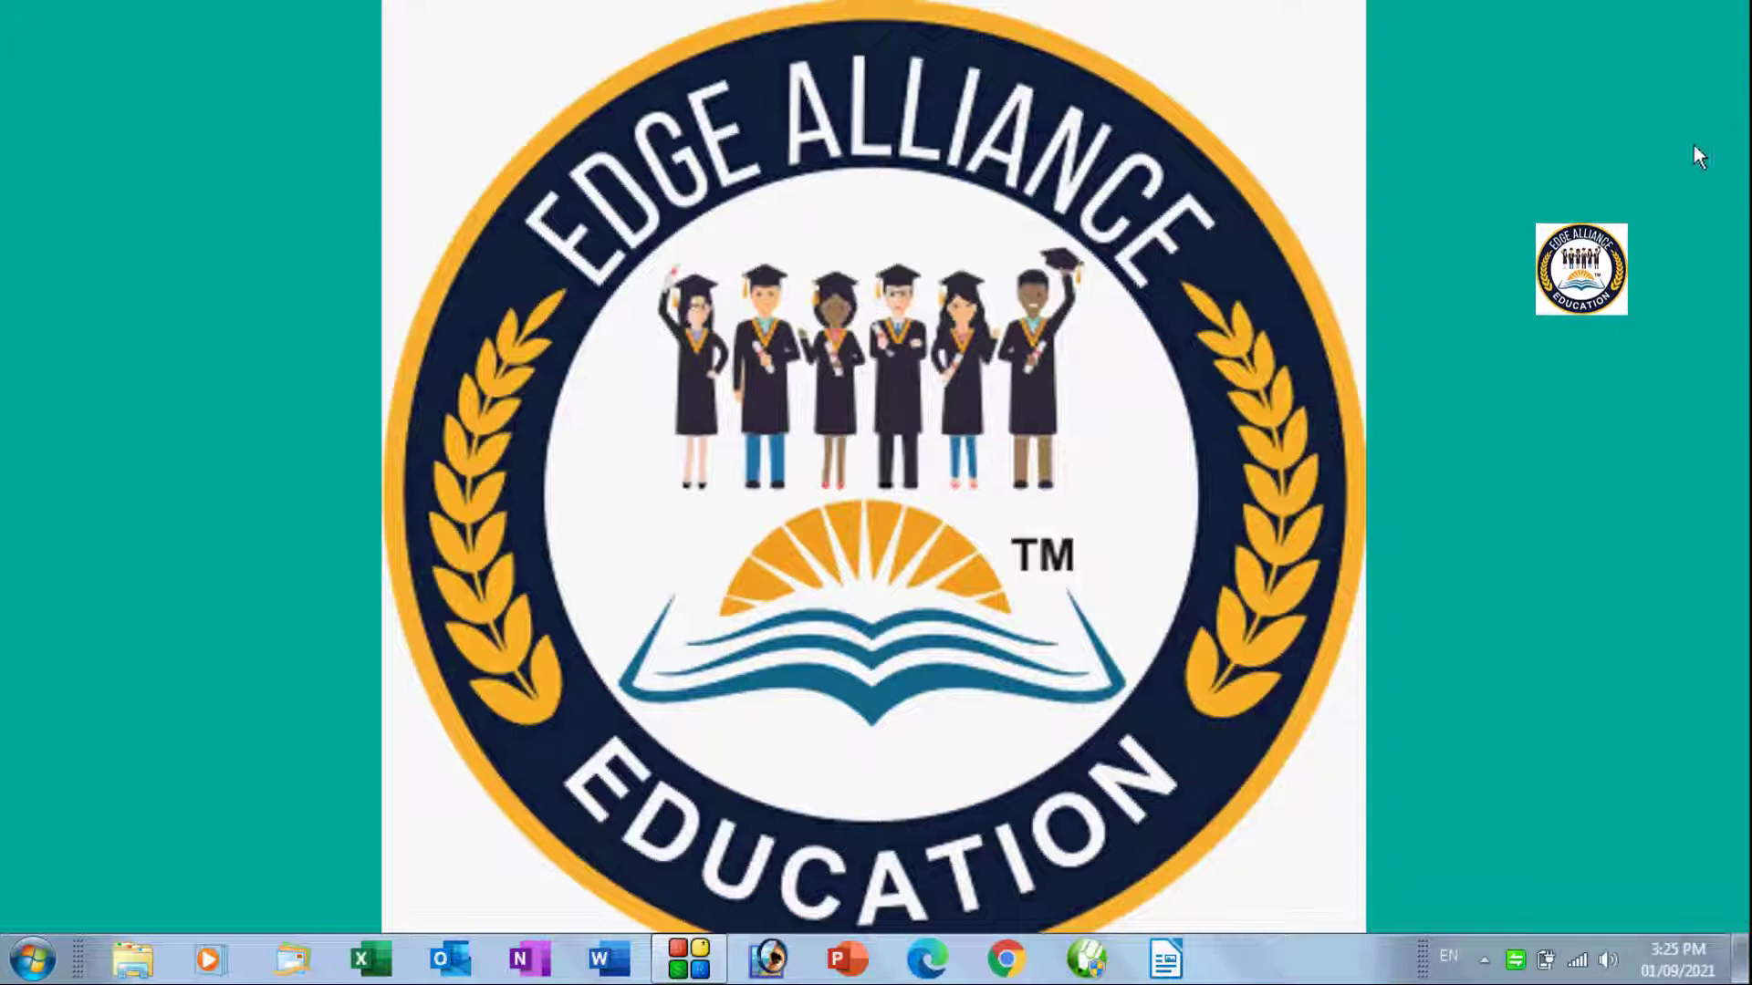
mouse_move(689, 958)
click(1172, 965)
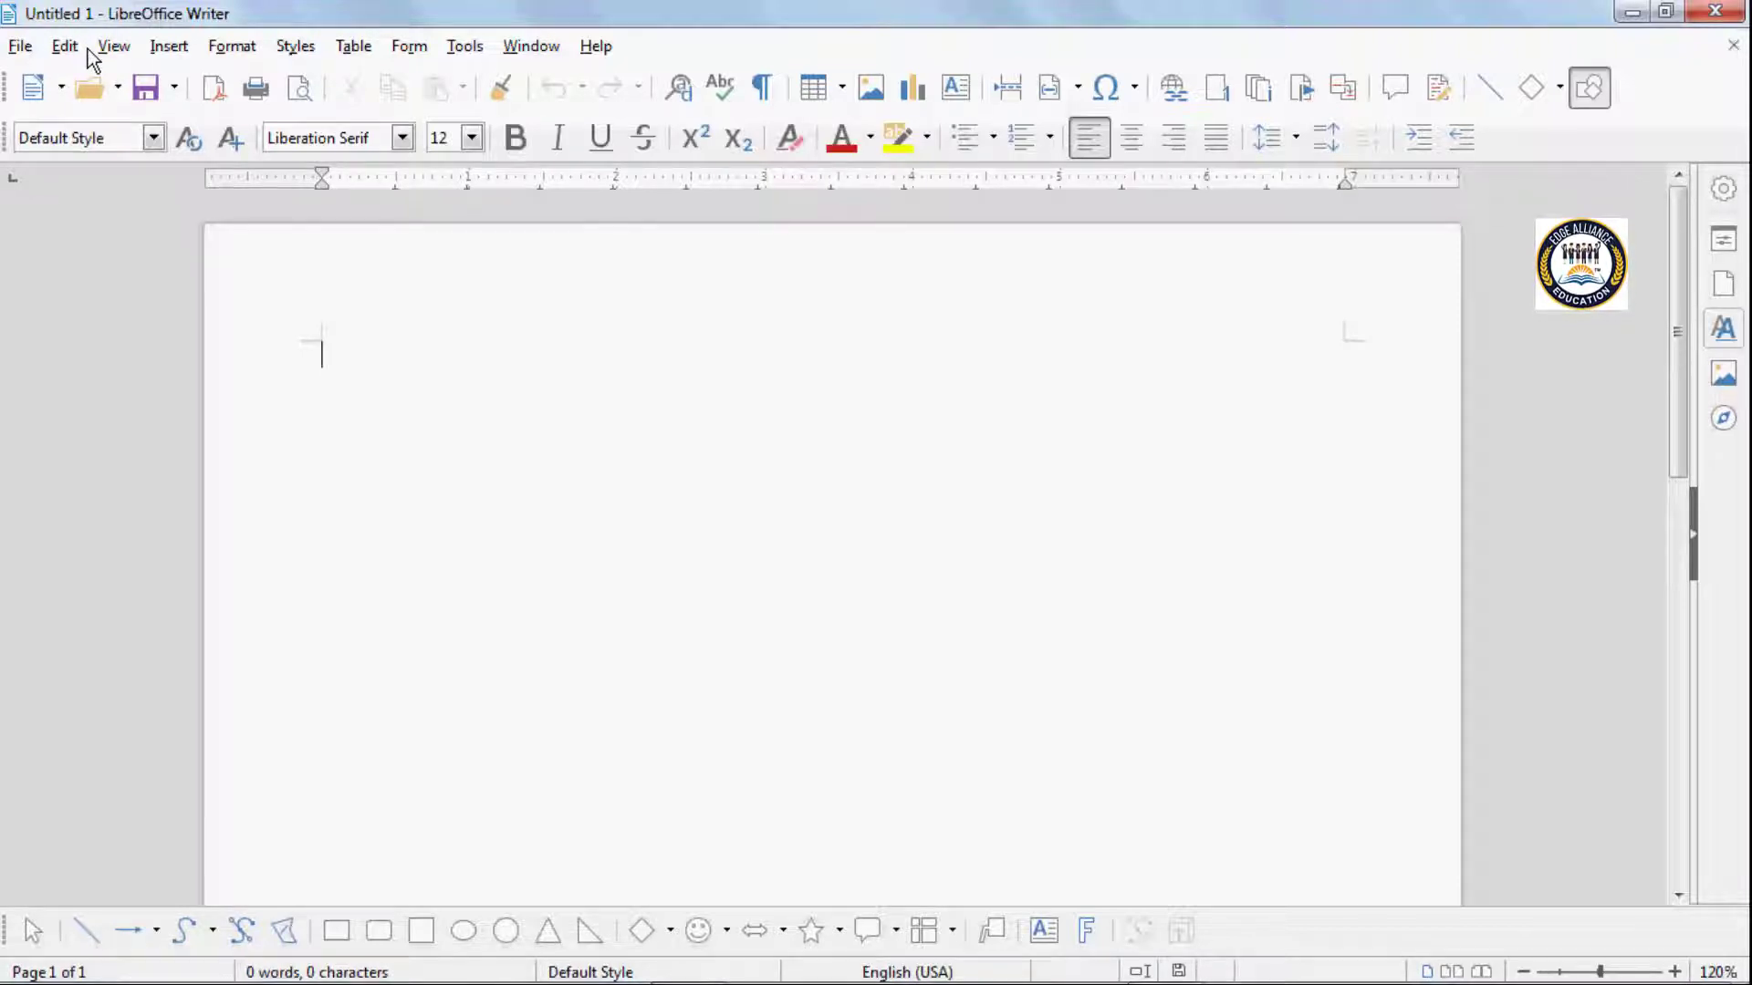
Examine Writer's menu commands, the scroll bar, the drawing tools and the page and word counts of the blank document.
click(27, 47)
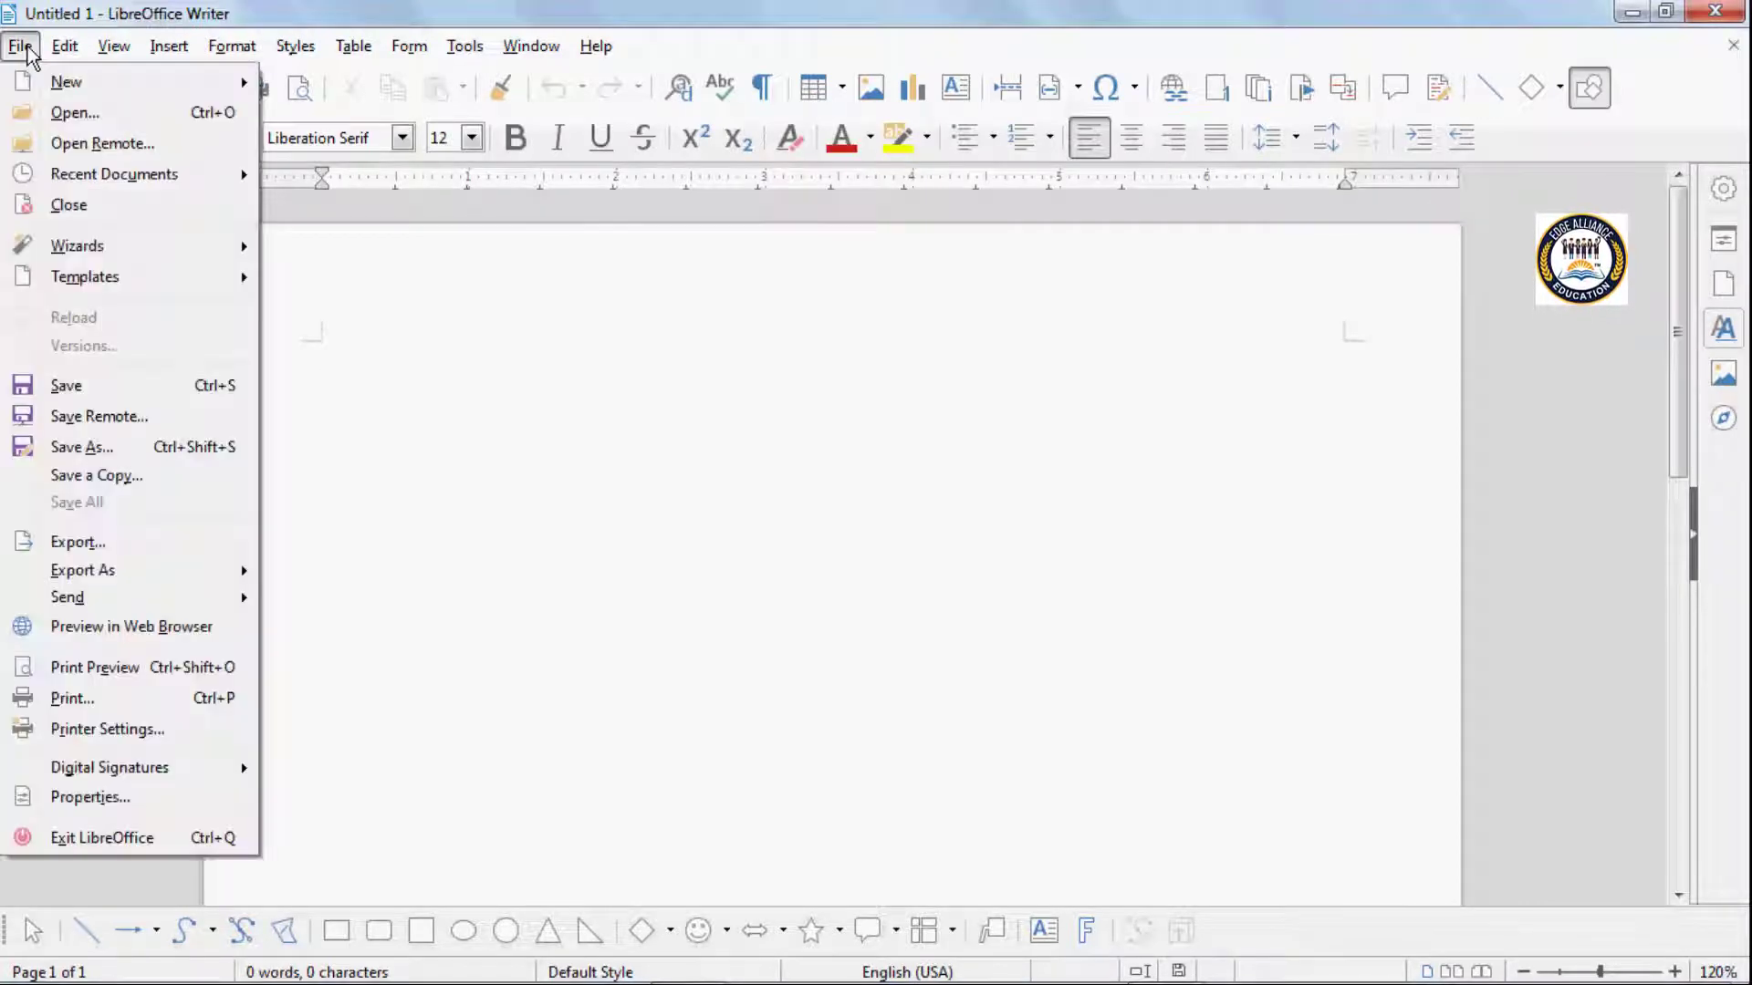
mouse_move(55, 54)
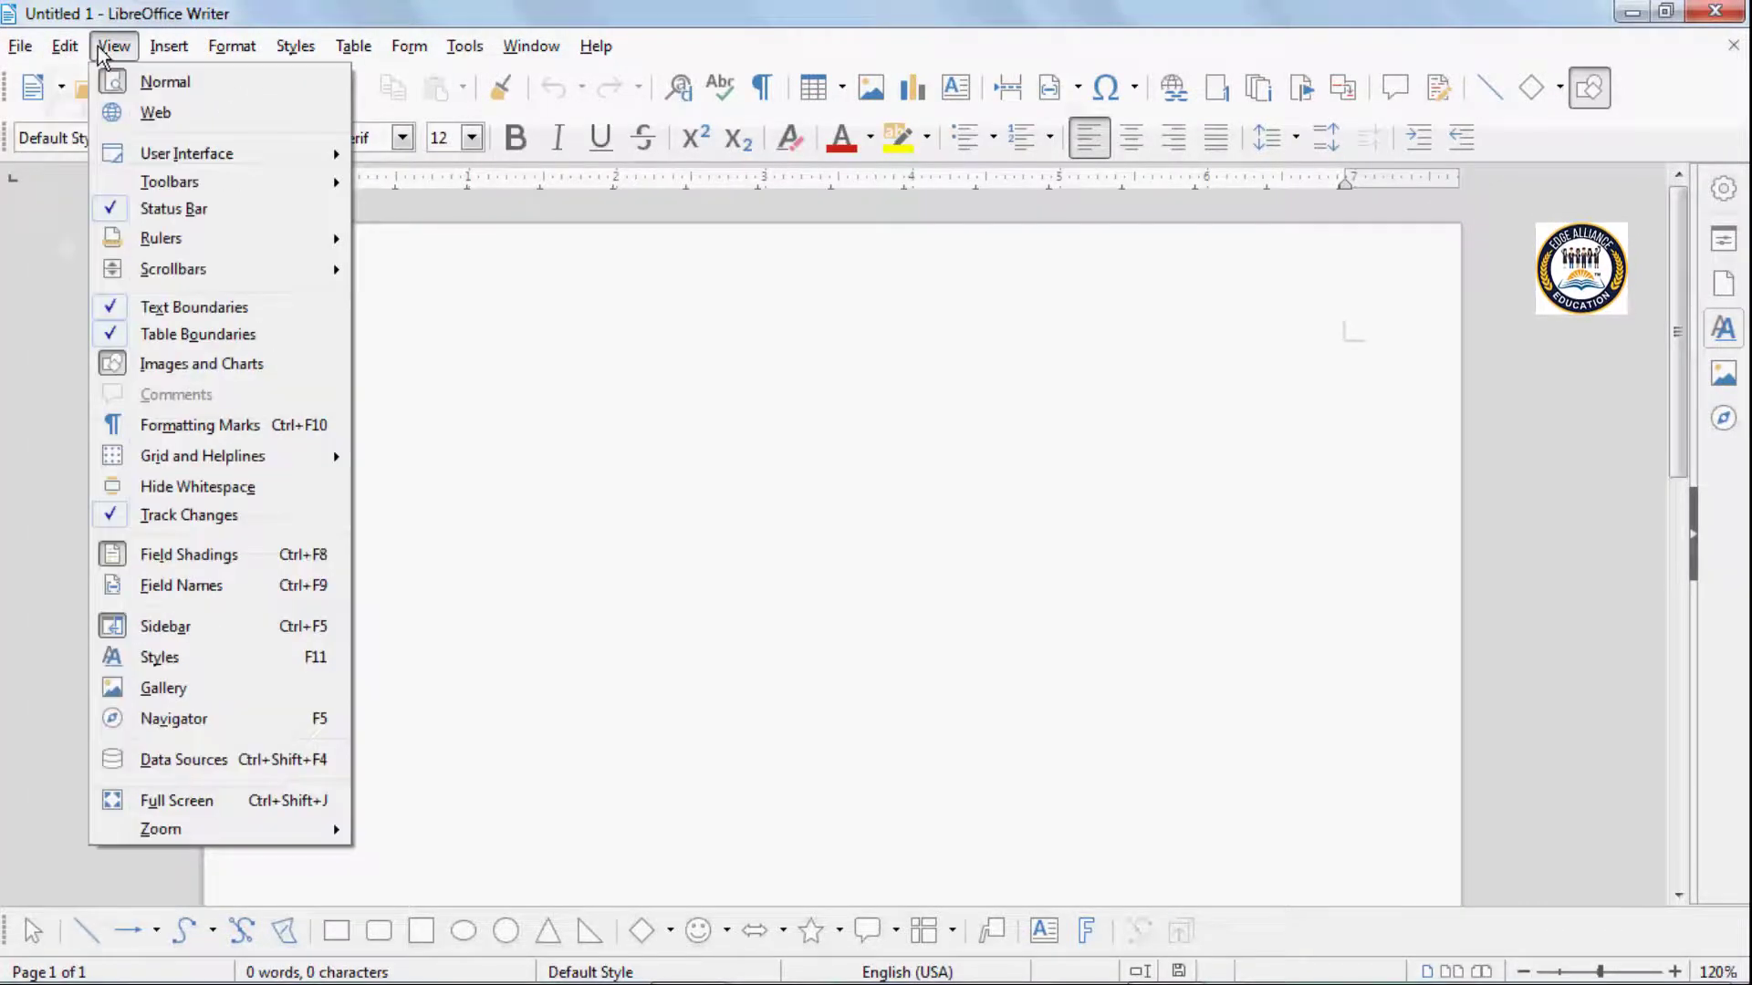
mouse_move(163, 51)
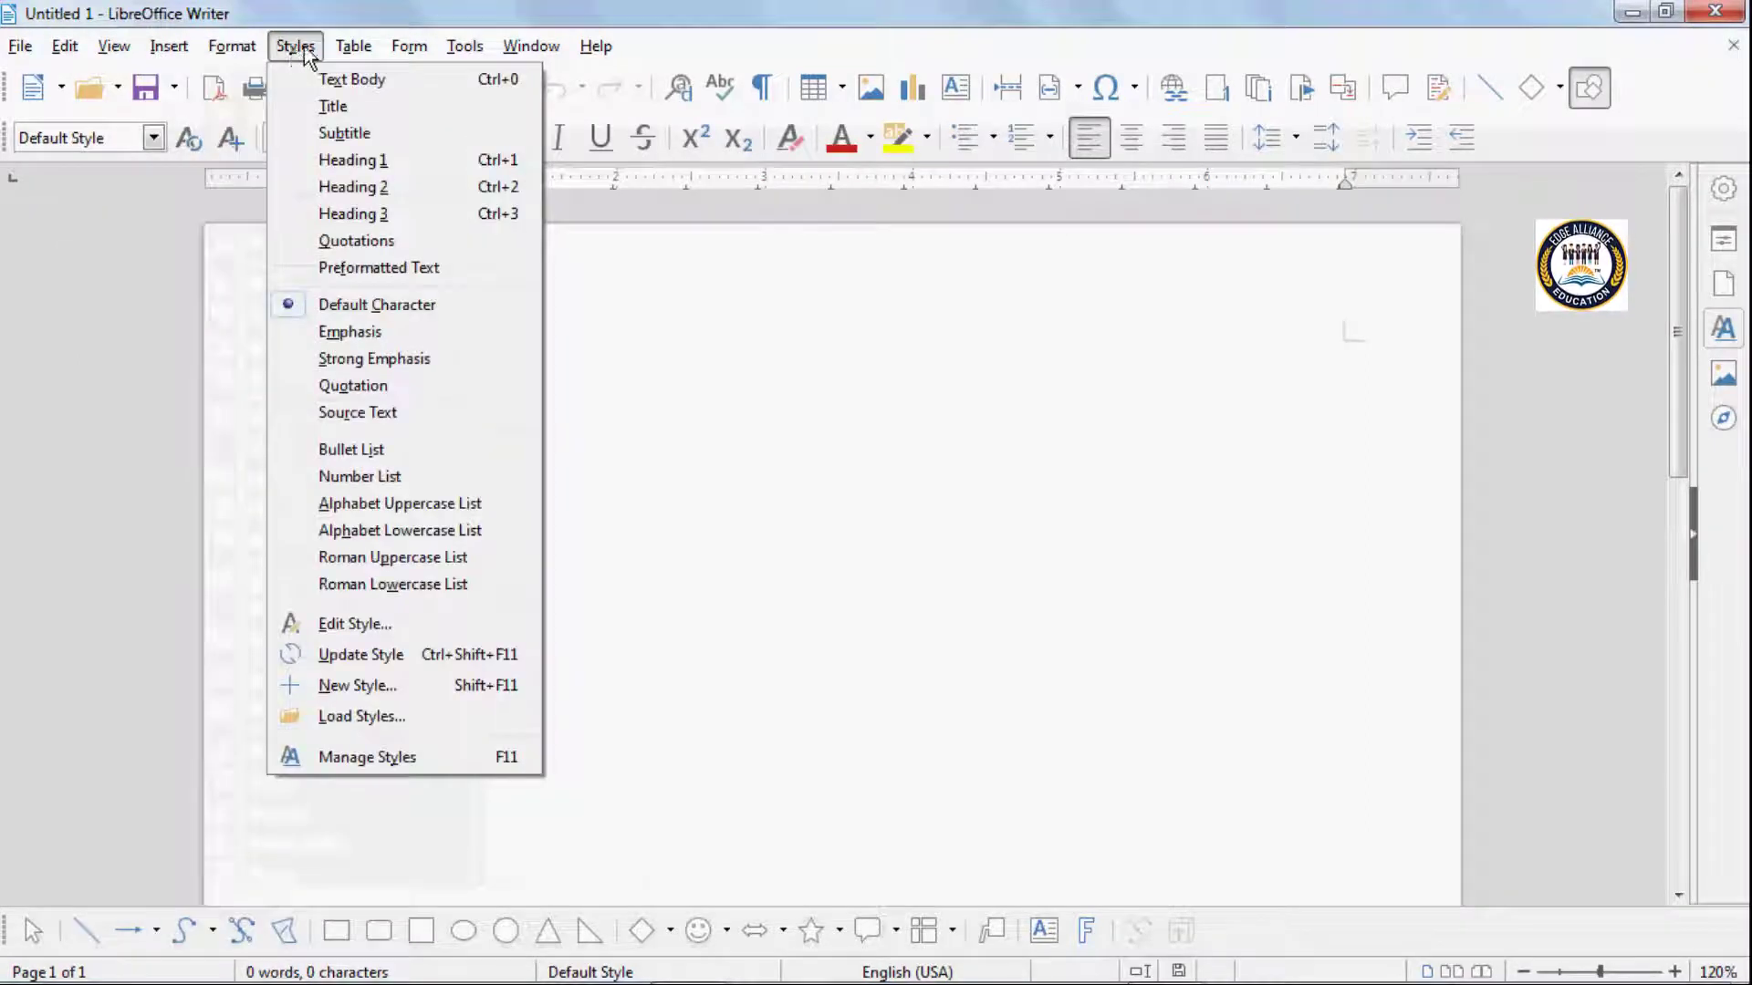
mouse_move(350, 57)
mouse_move(410, 53)
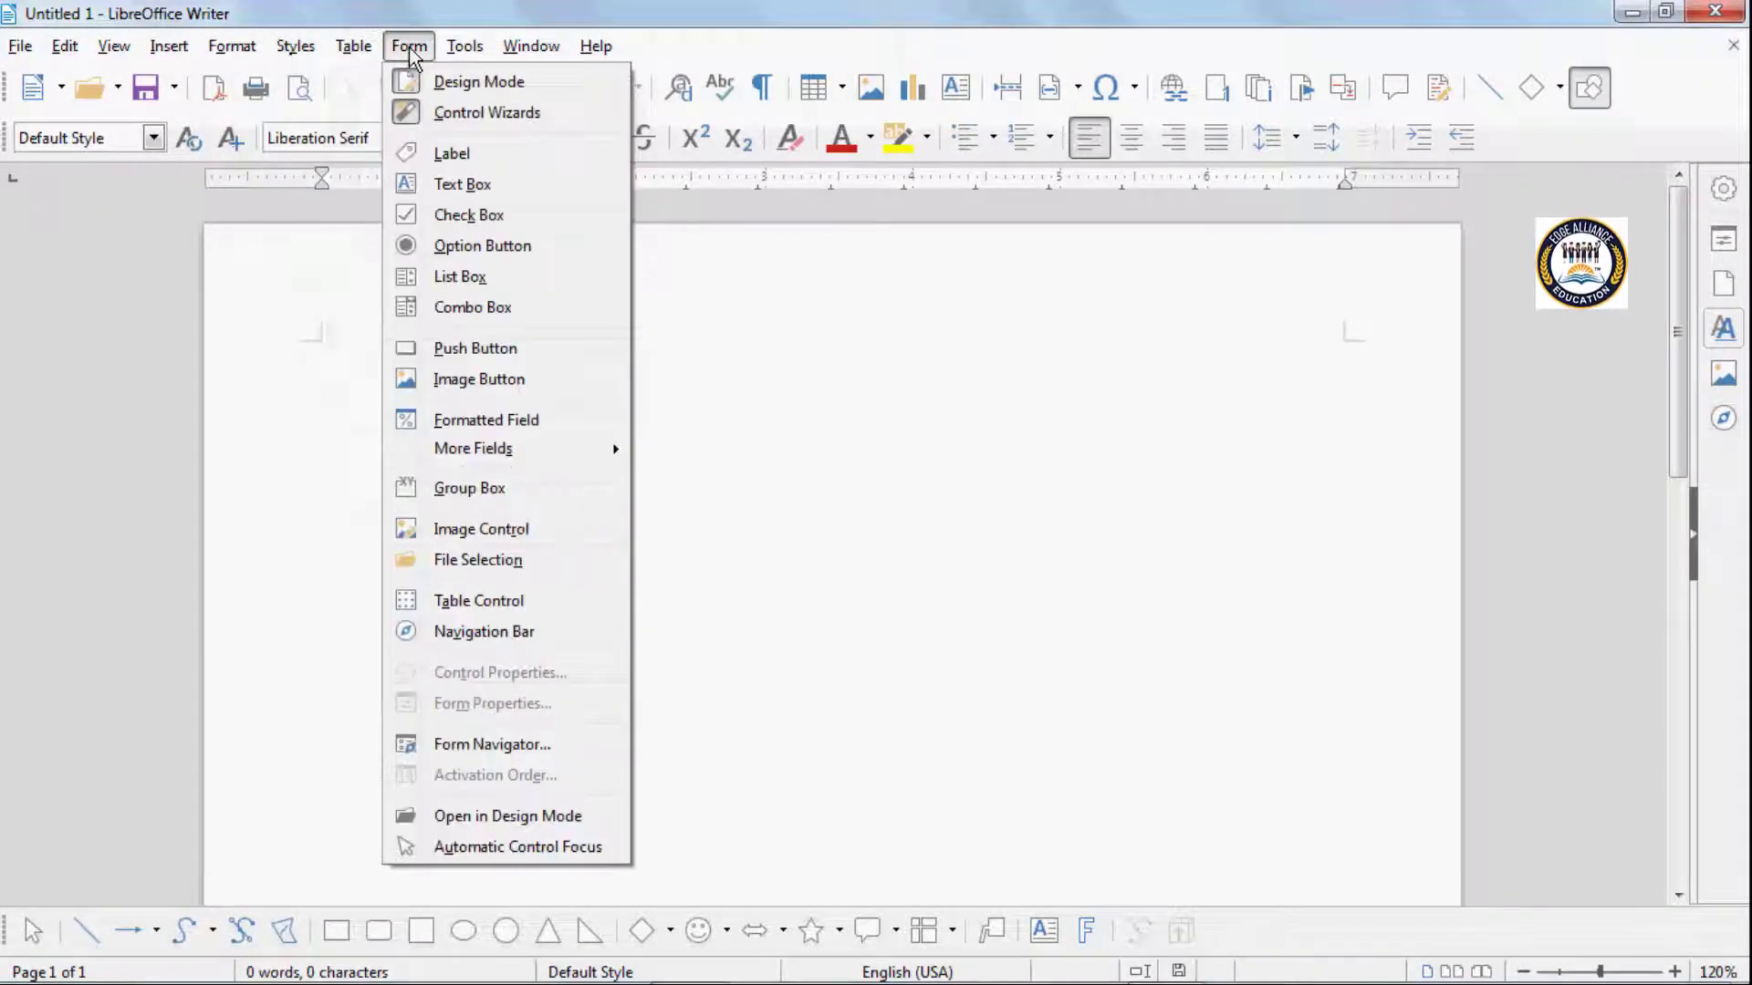
click(309, 267)
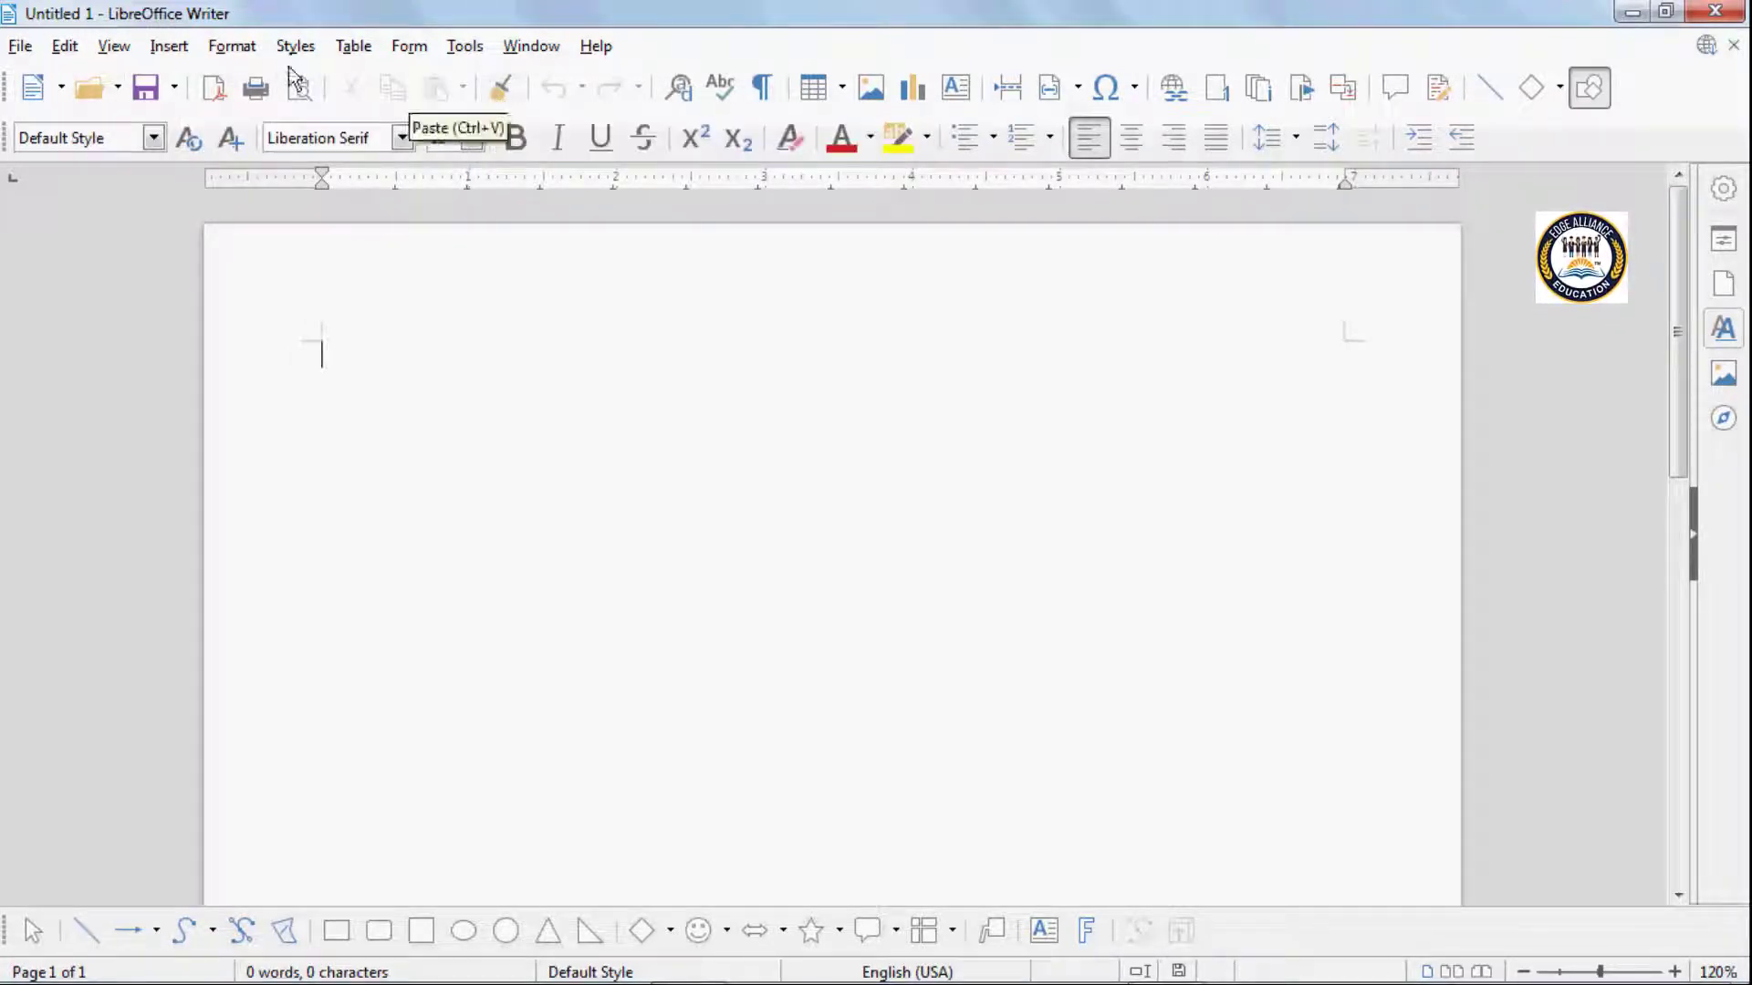
click(28, 46)
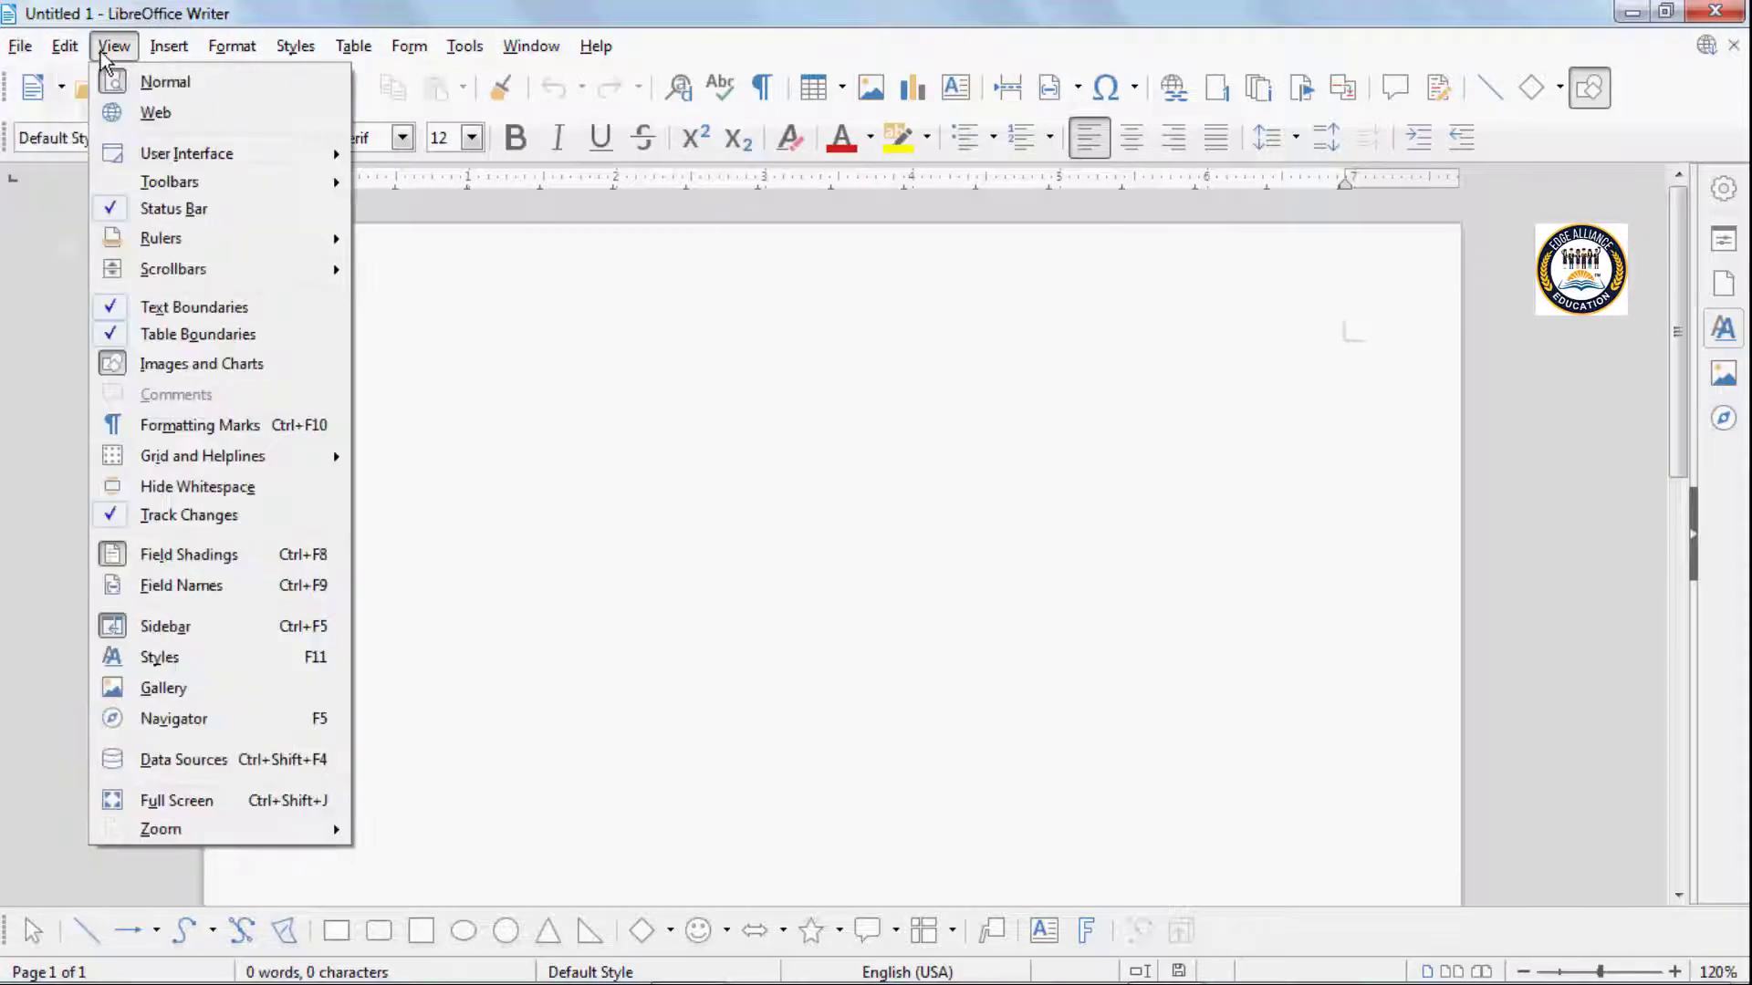
click(430, 270)
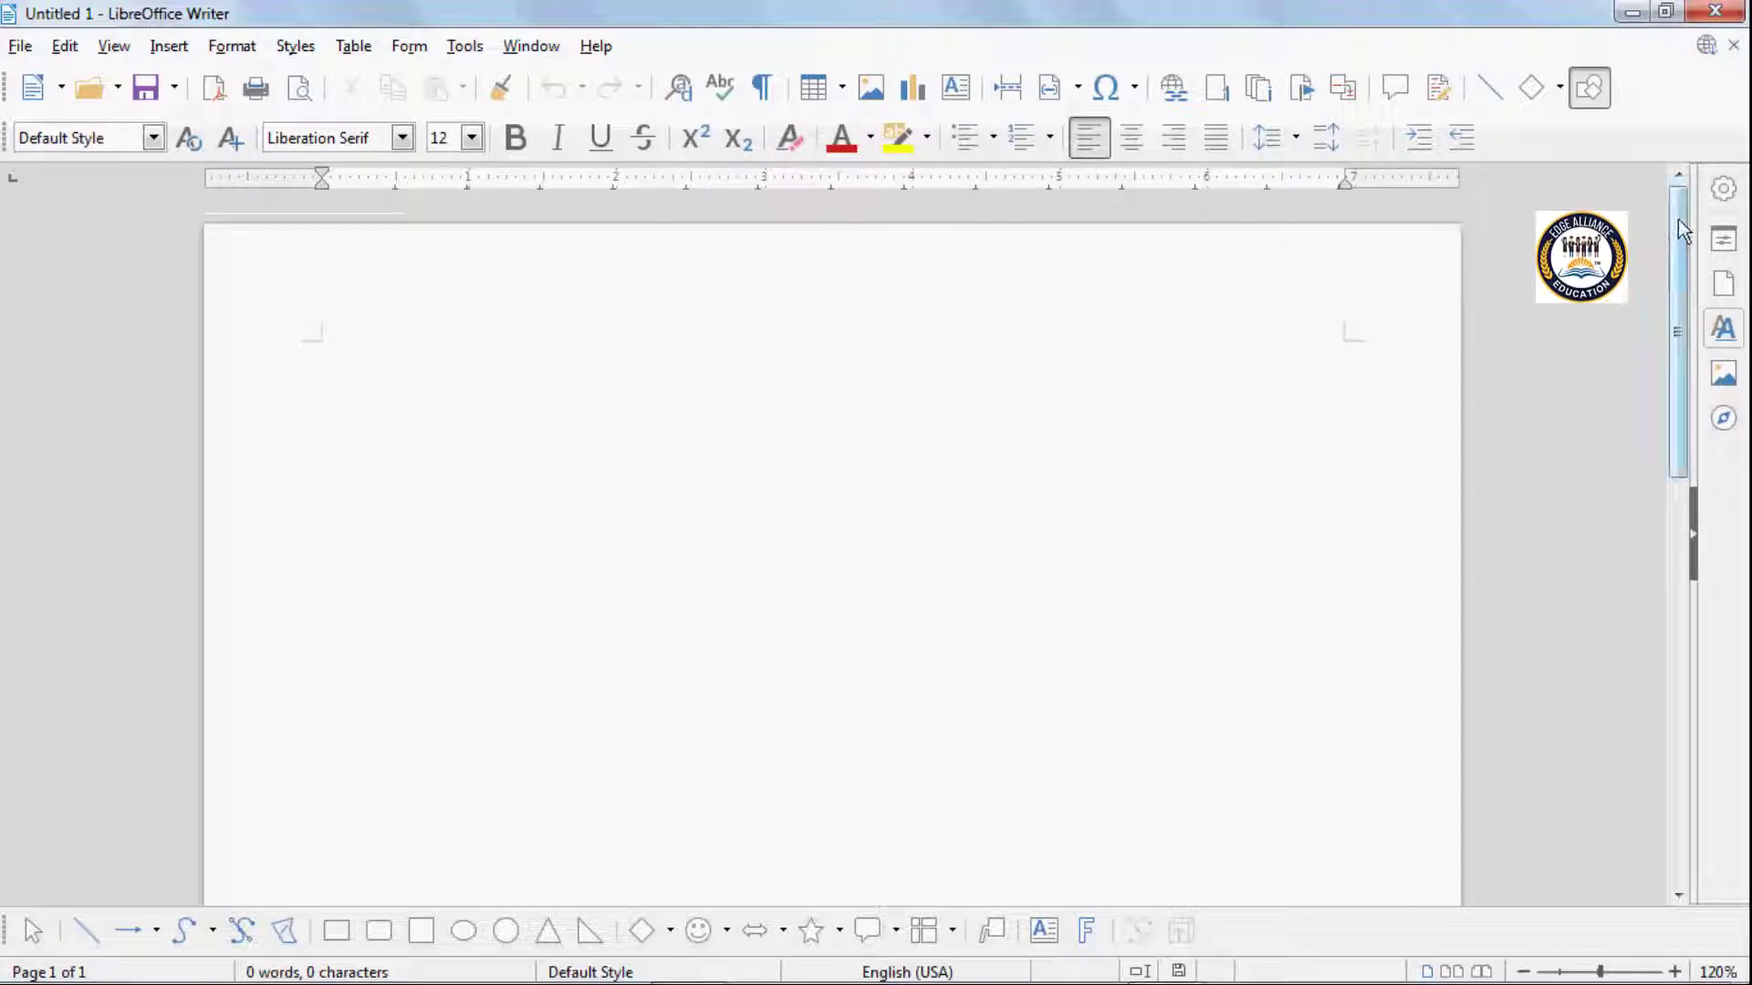
mouse_move(1678, 219)
mouse_down()
mouse_move(1697, 413)
mouse_move(1683, 201)
mouse_up()
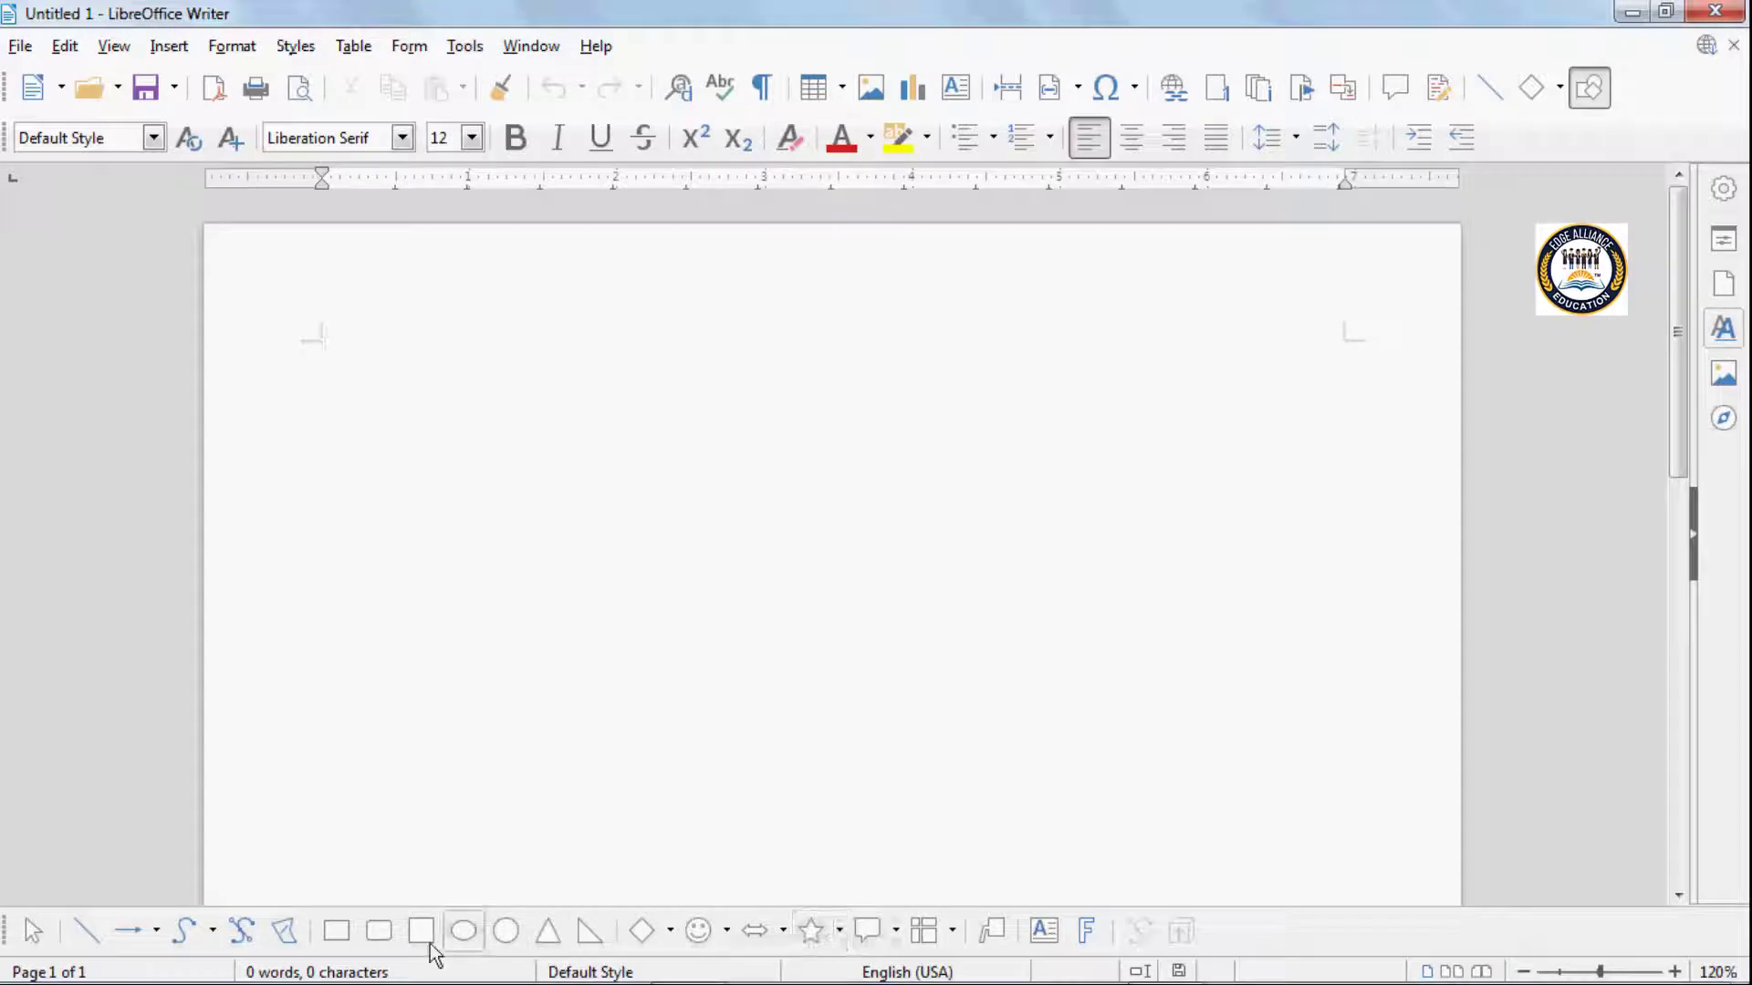
click(499, 935)
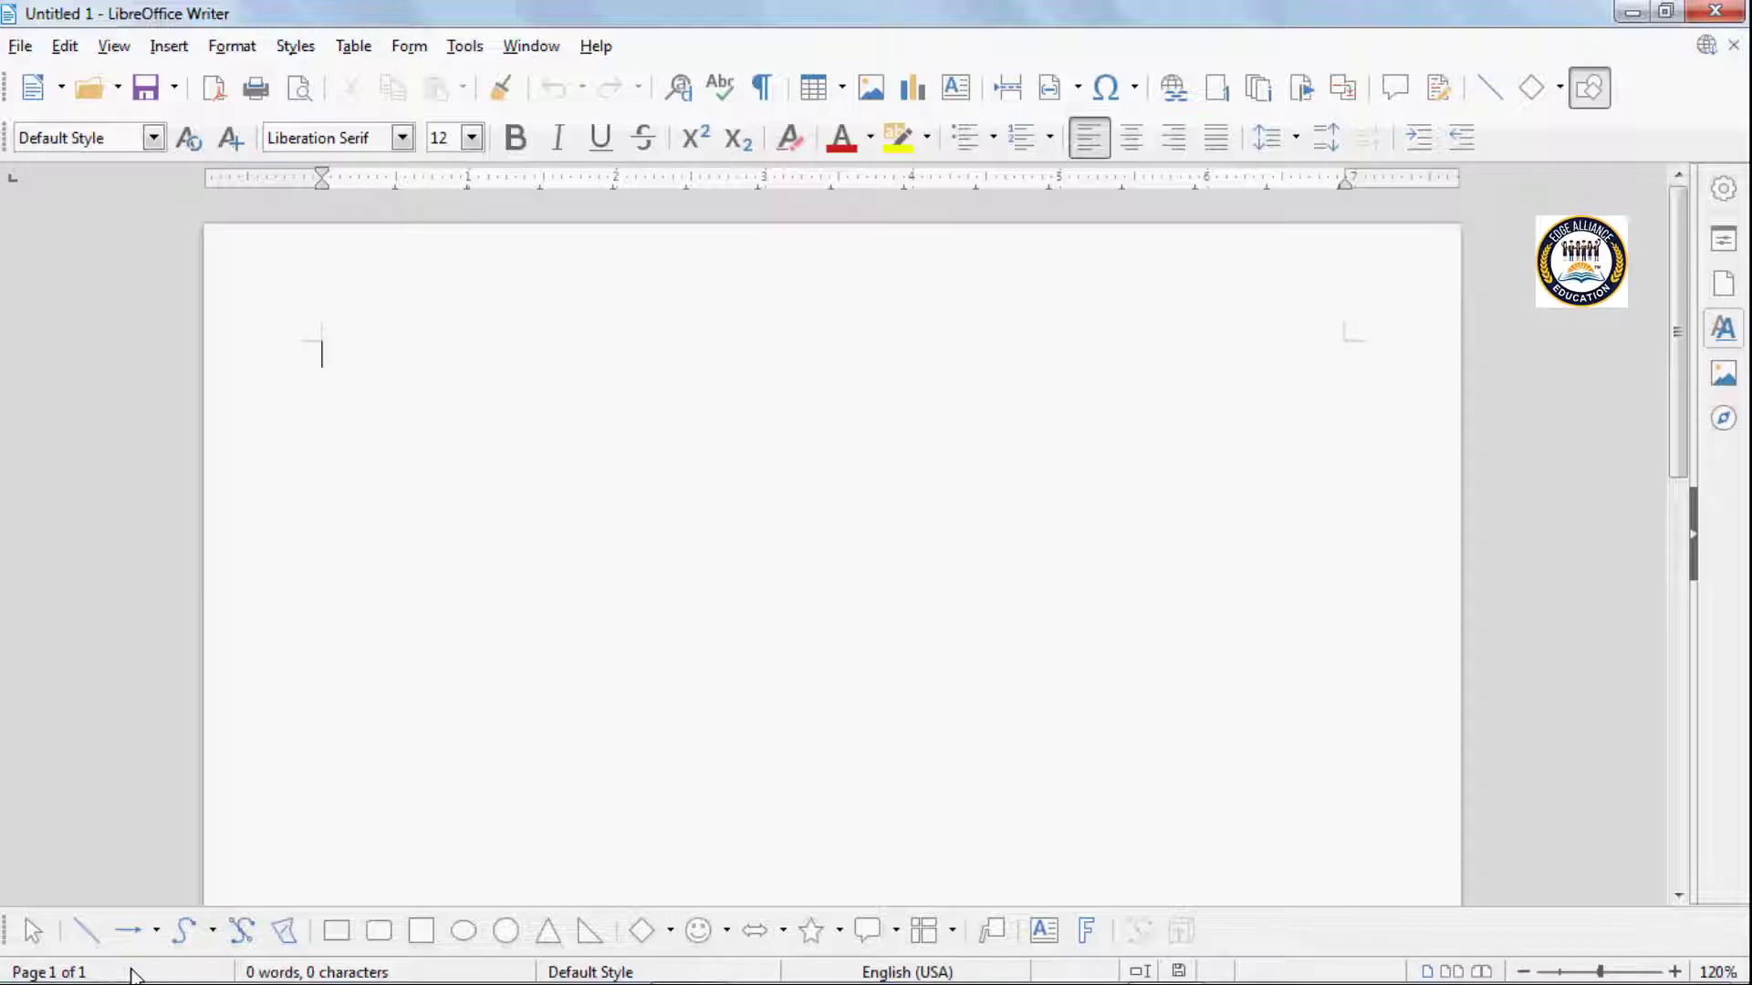
mouse_move(306, 984)
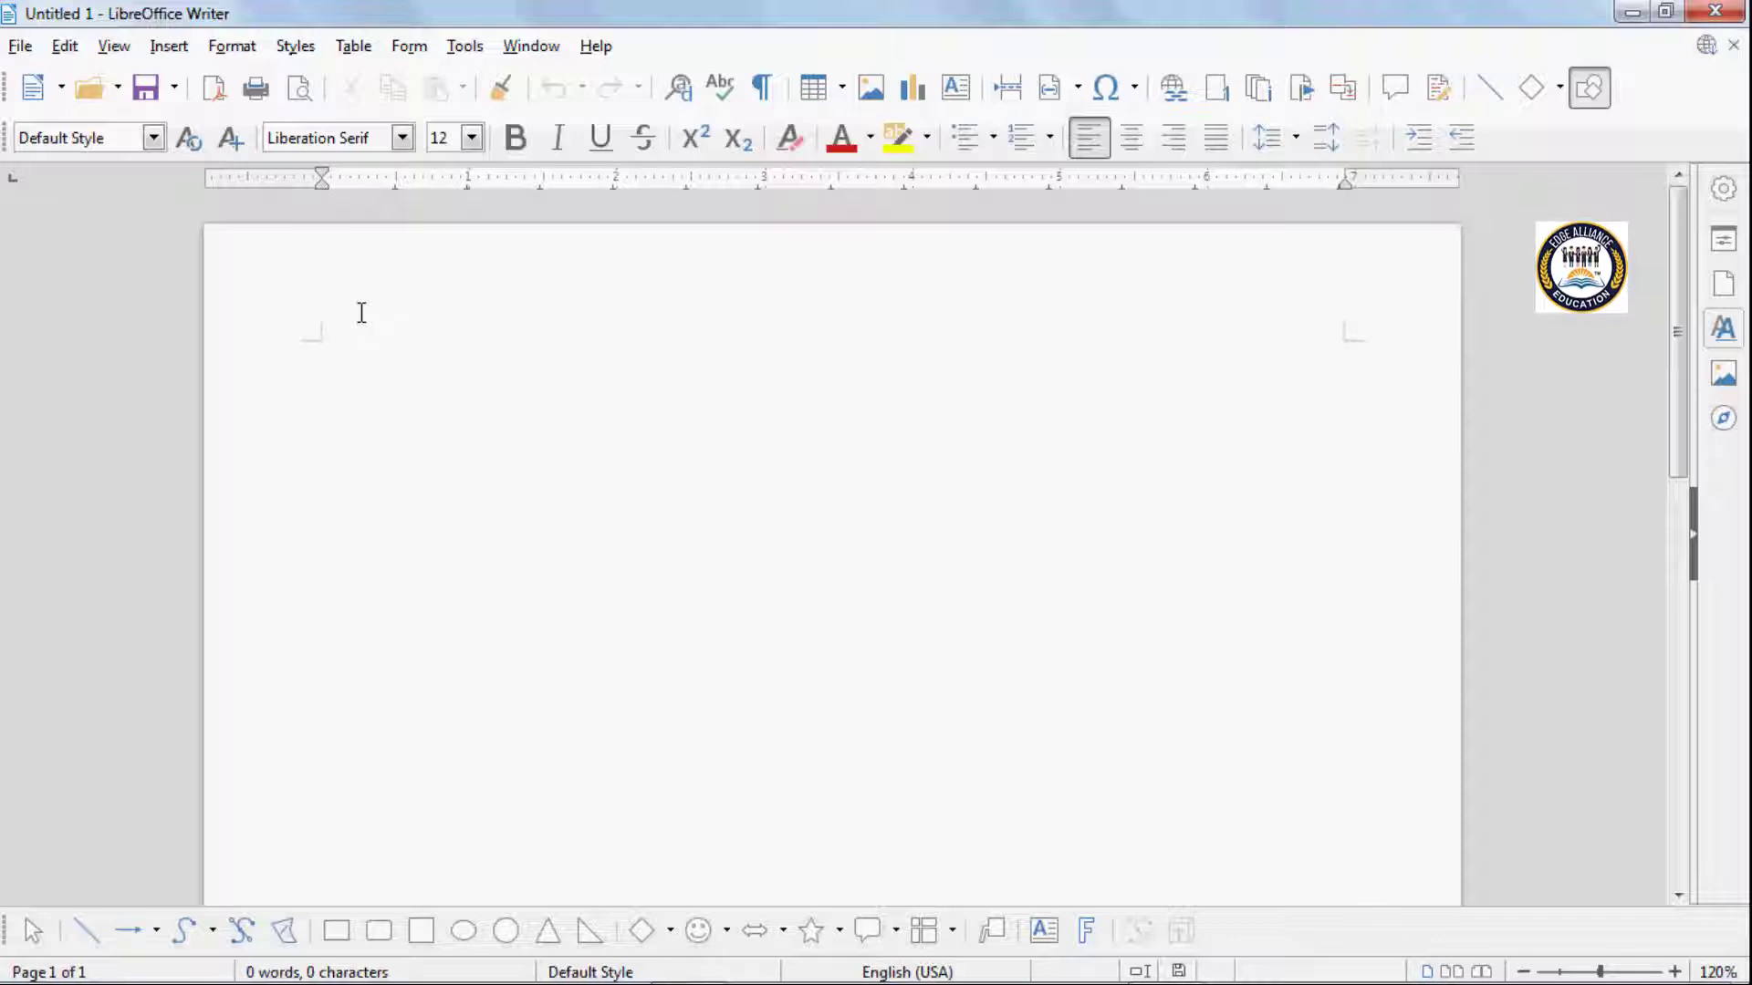
Enter the text ".odt (open document text)" on the first line of the blank document.
text(.odt)
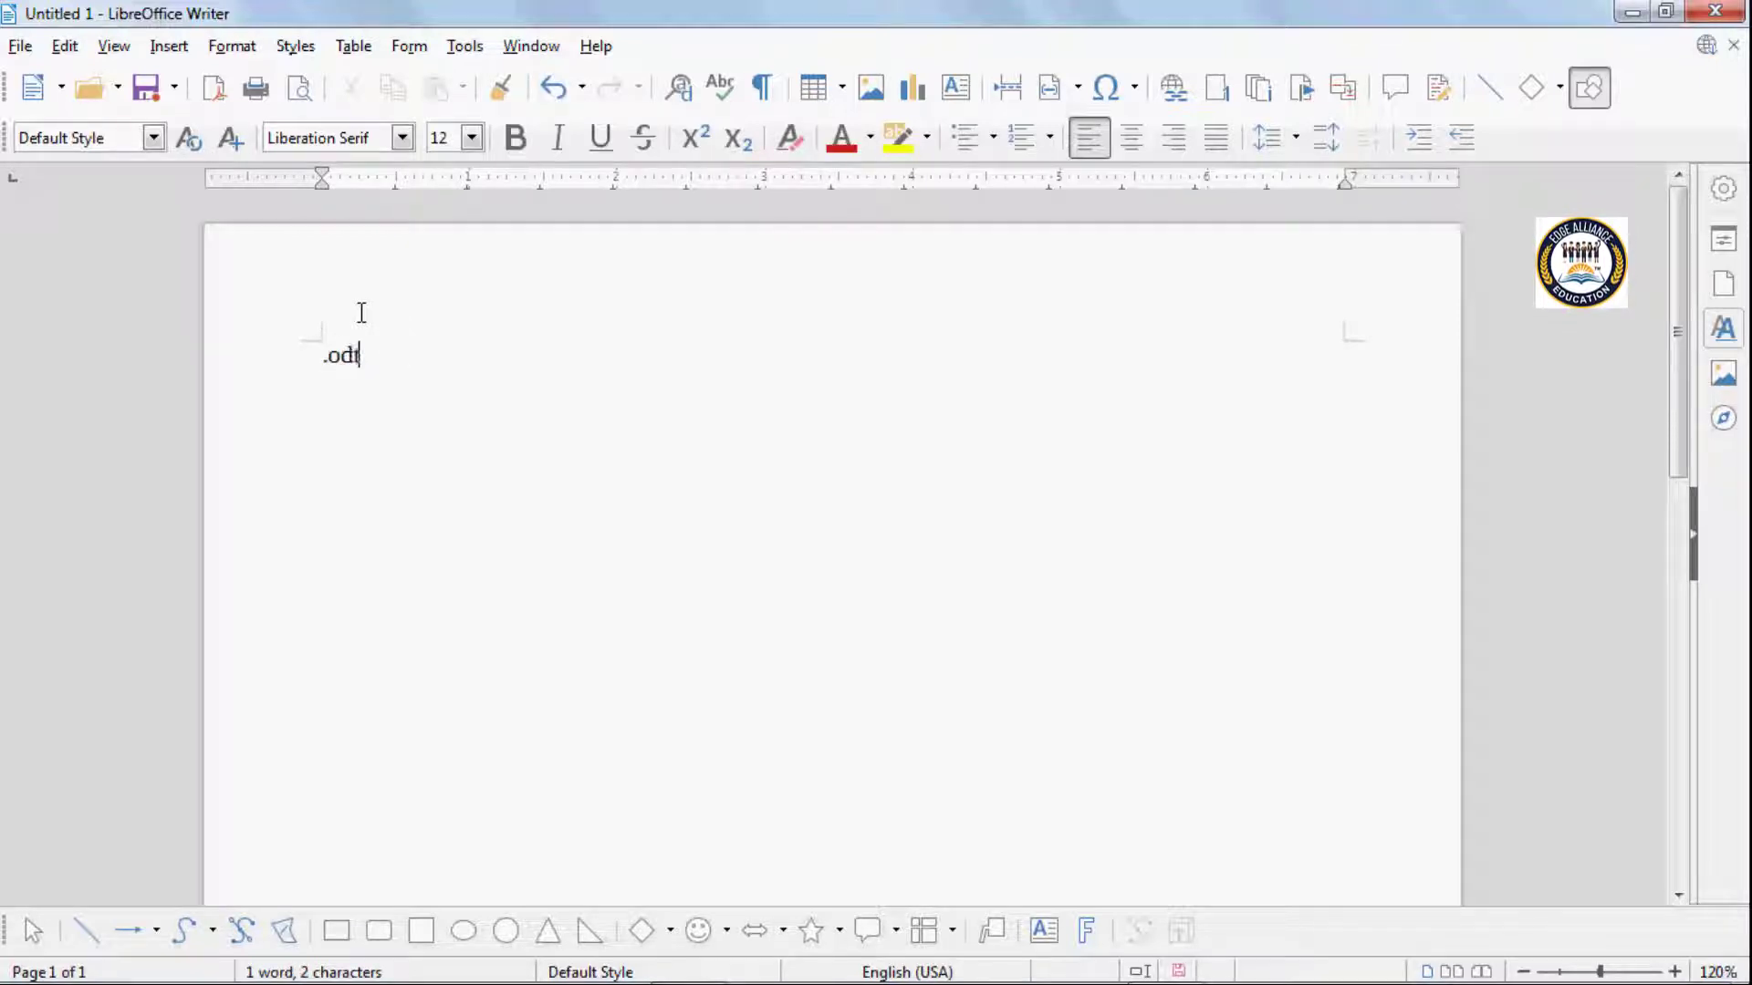
text( ()
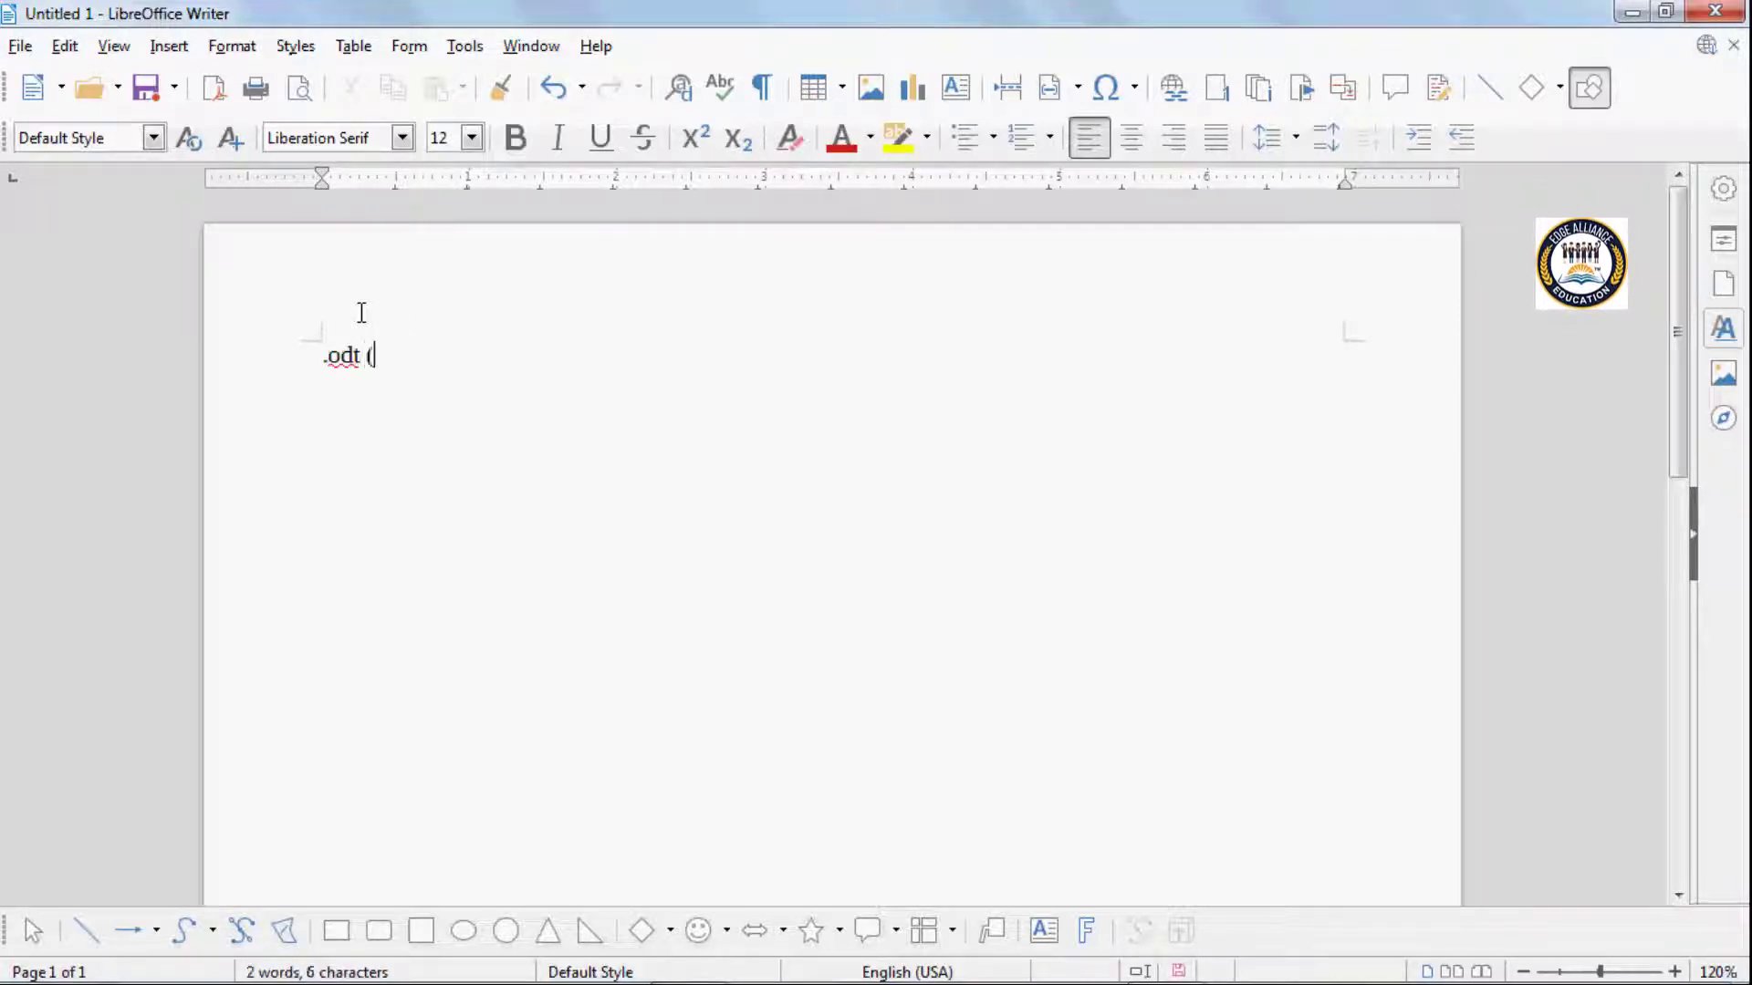
text(open)
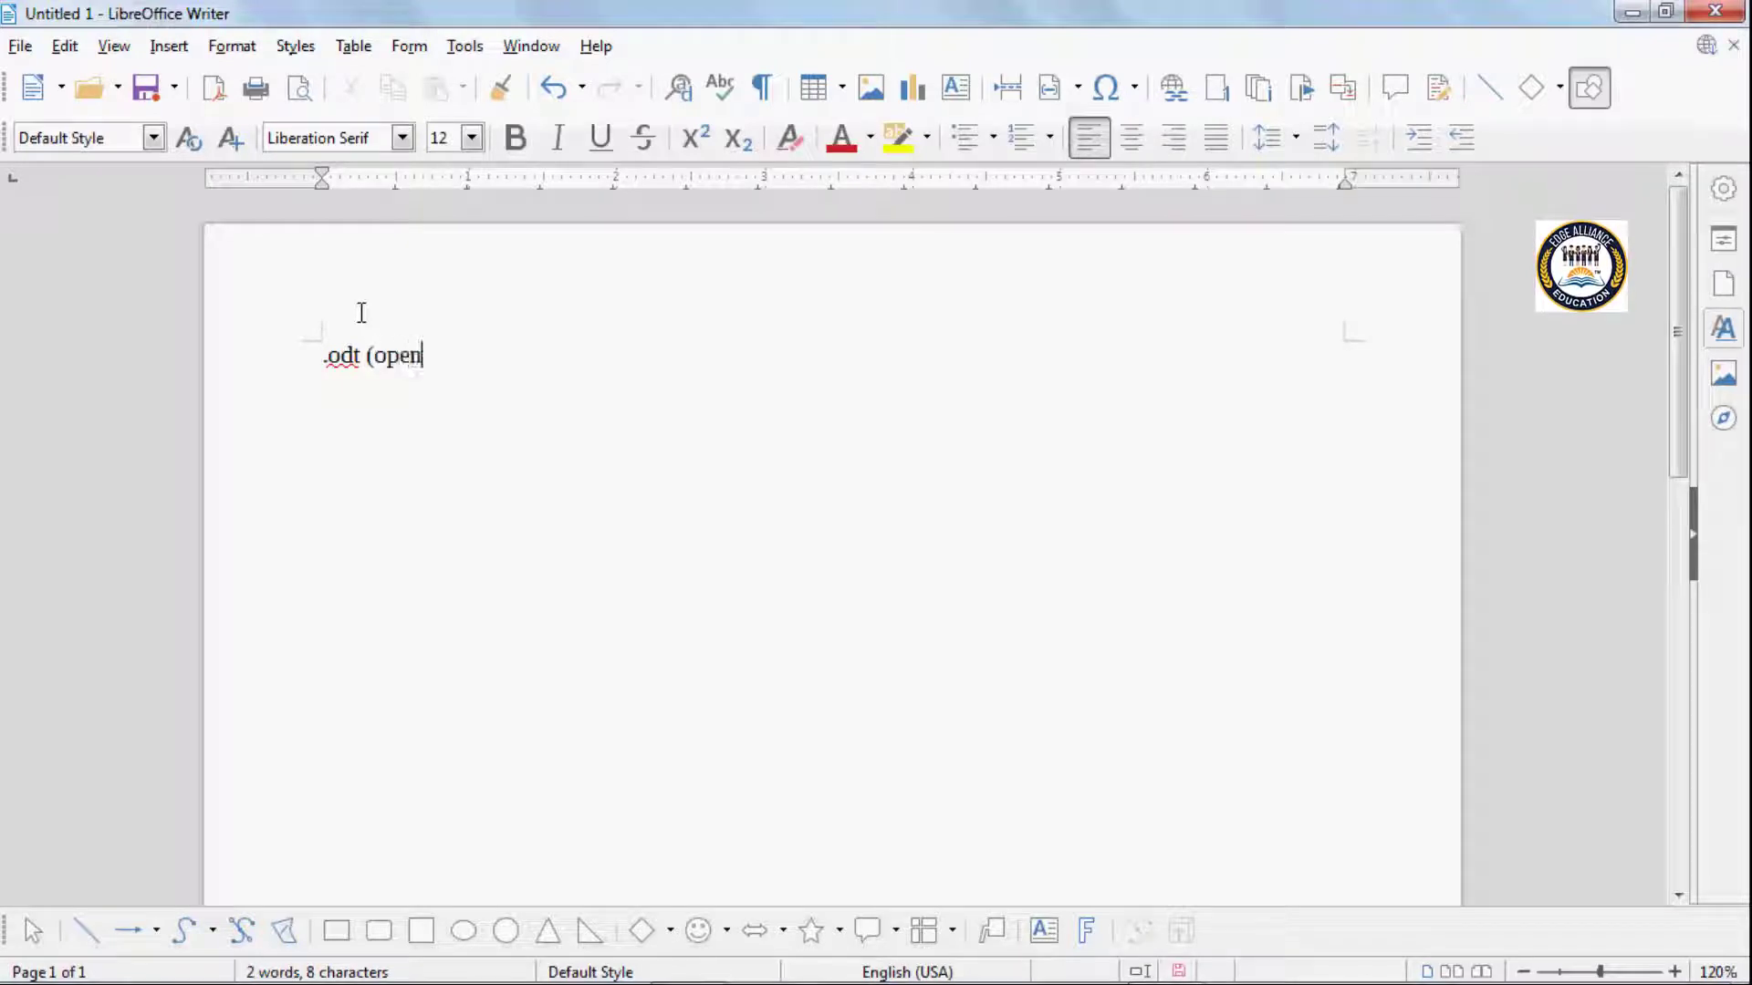
text( docum)
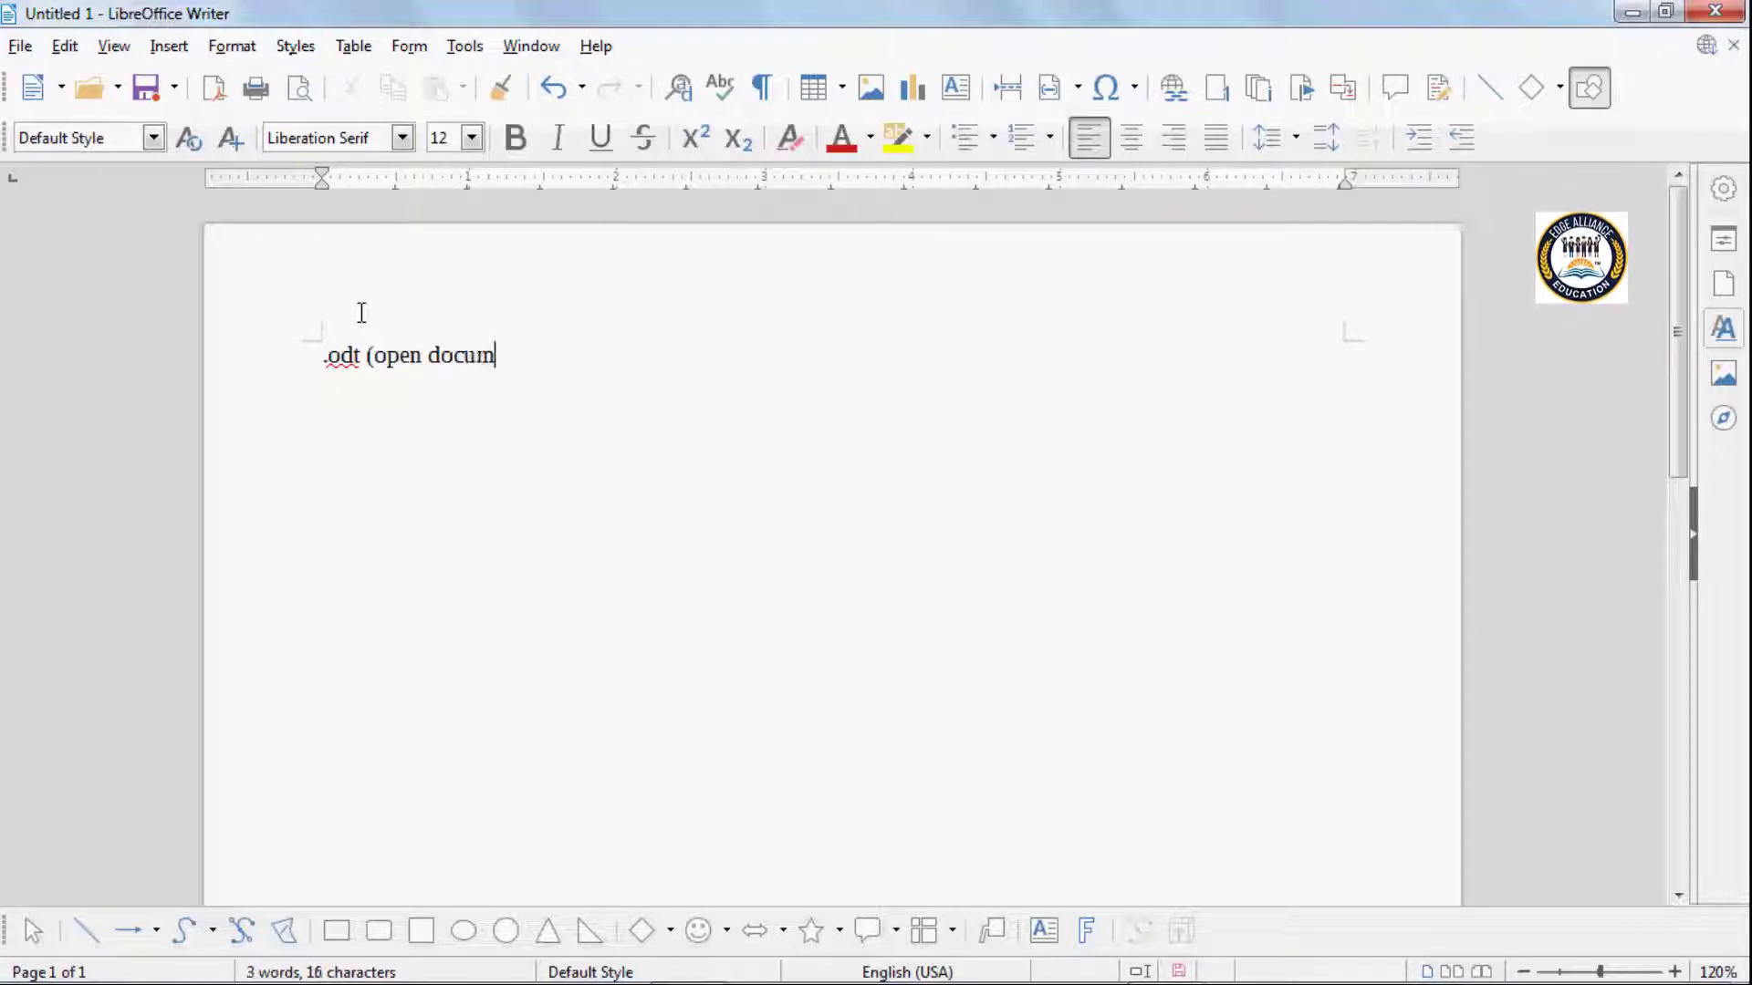
text(ent te)
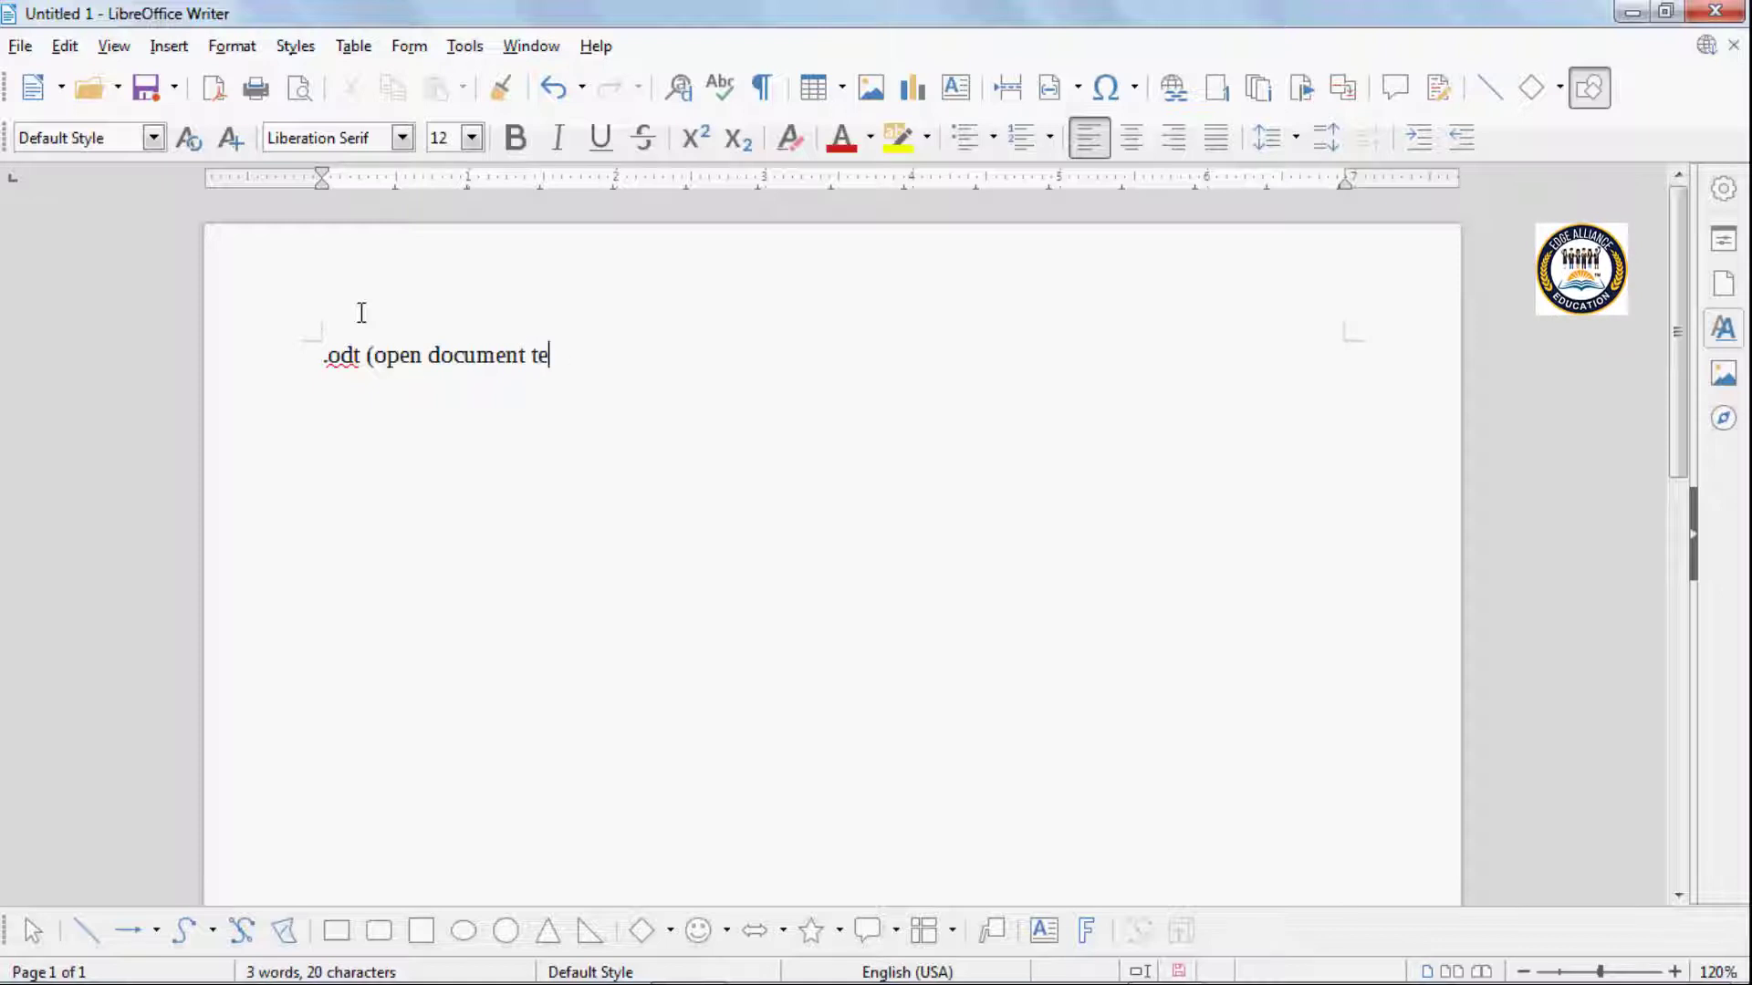
text(xt))
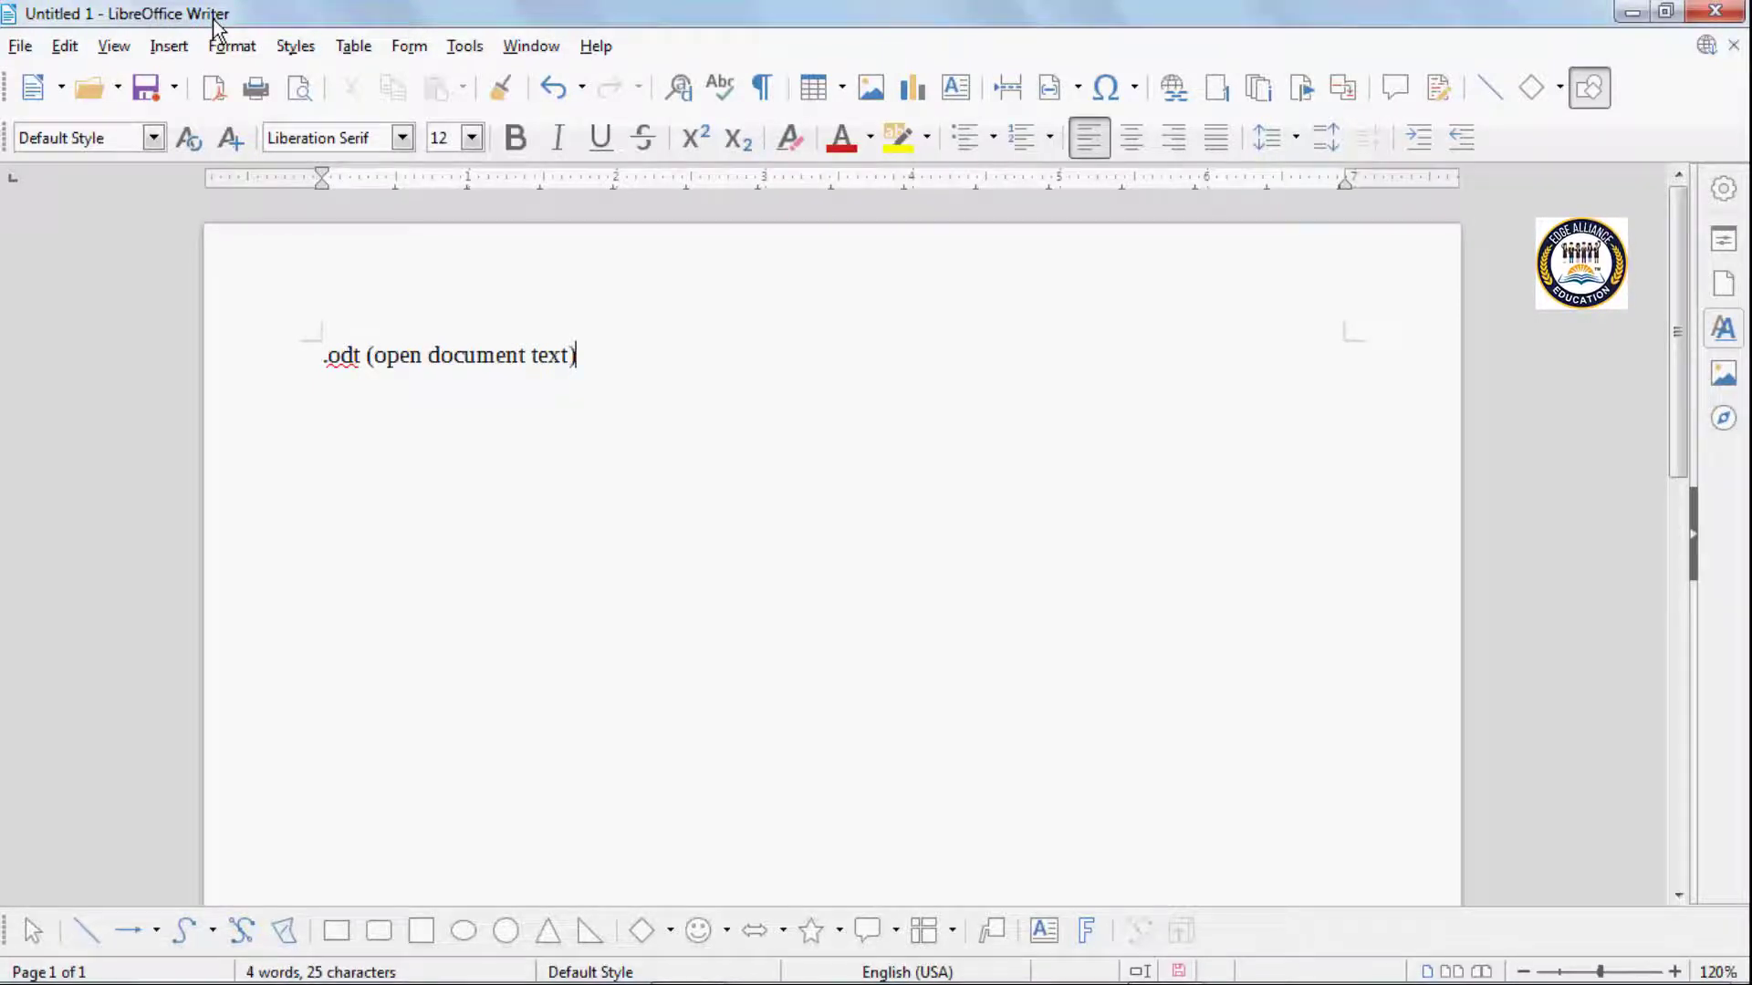
key(Return)
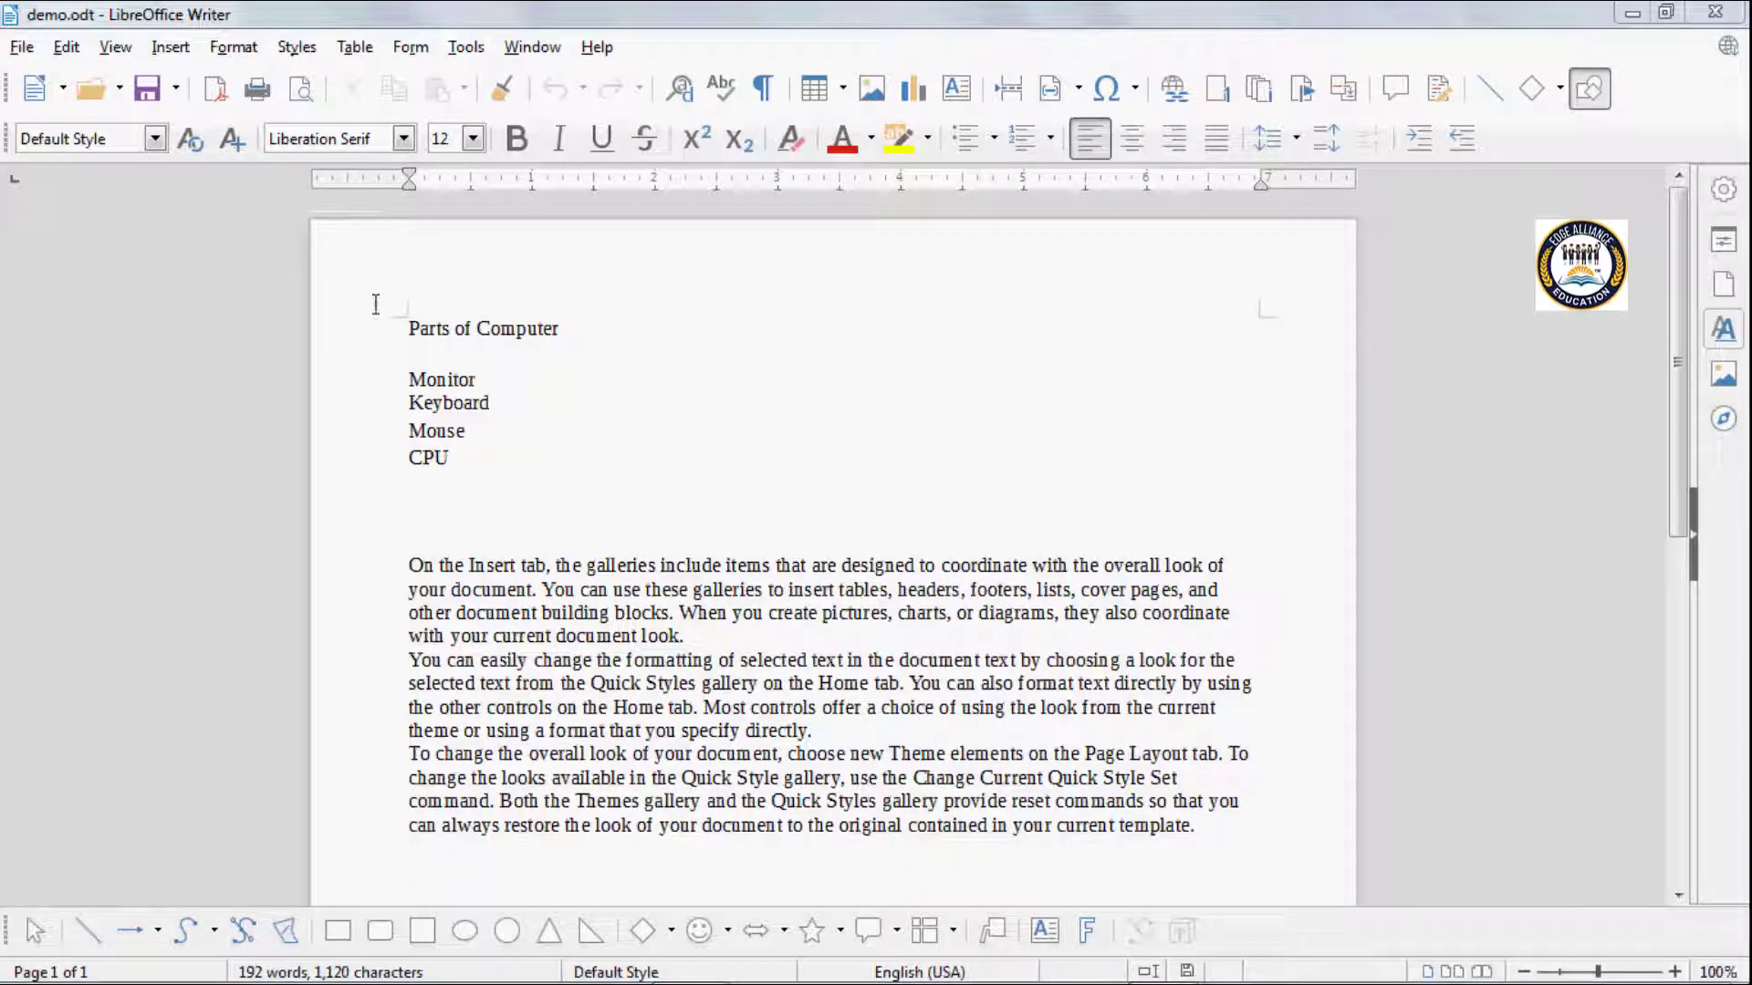
View the available paragraph styles in demo.odt without applying one.
click(157, 141)
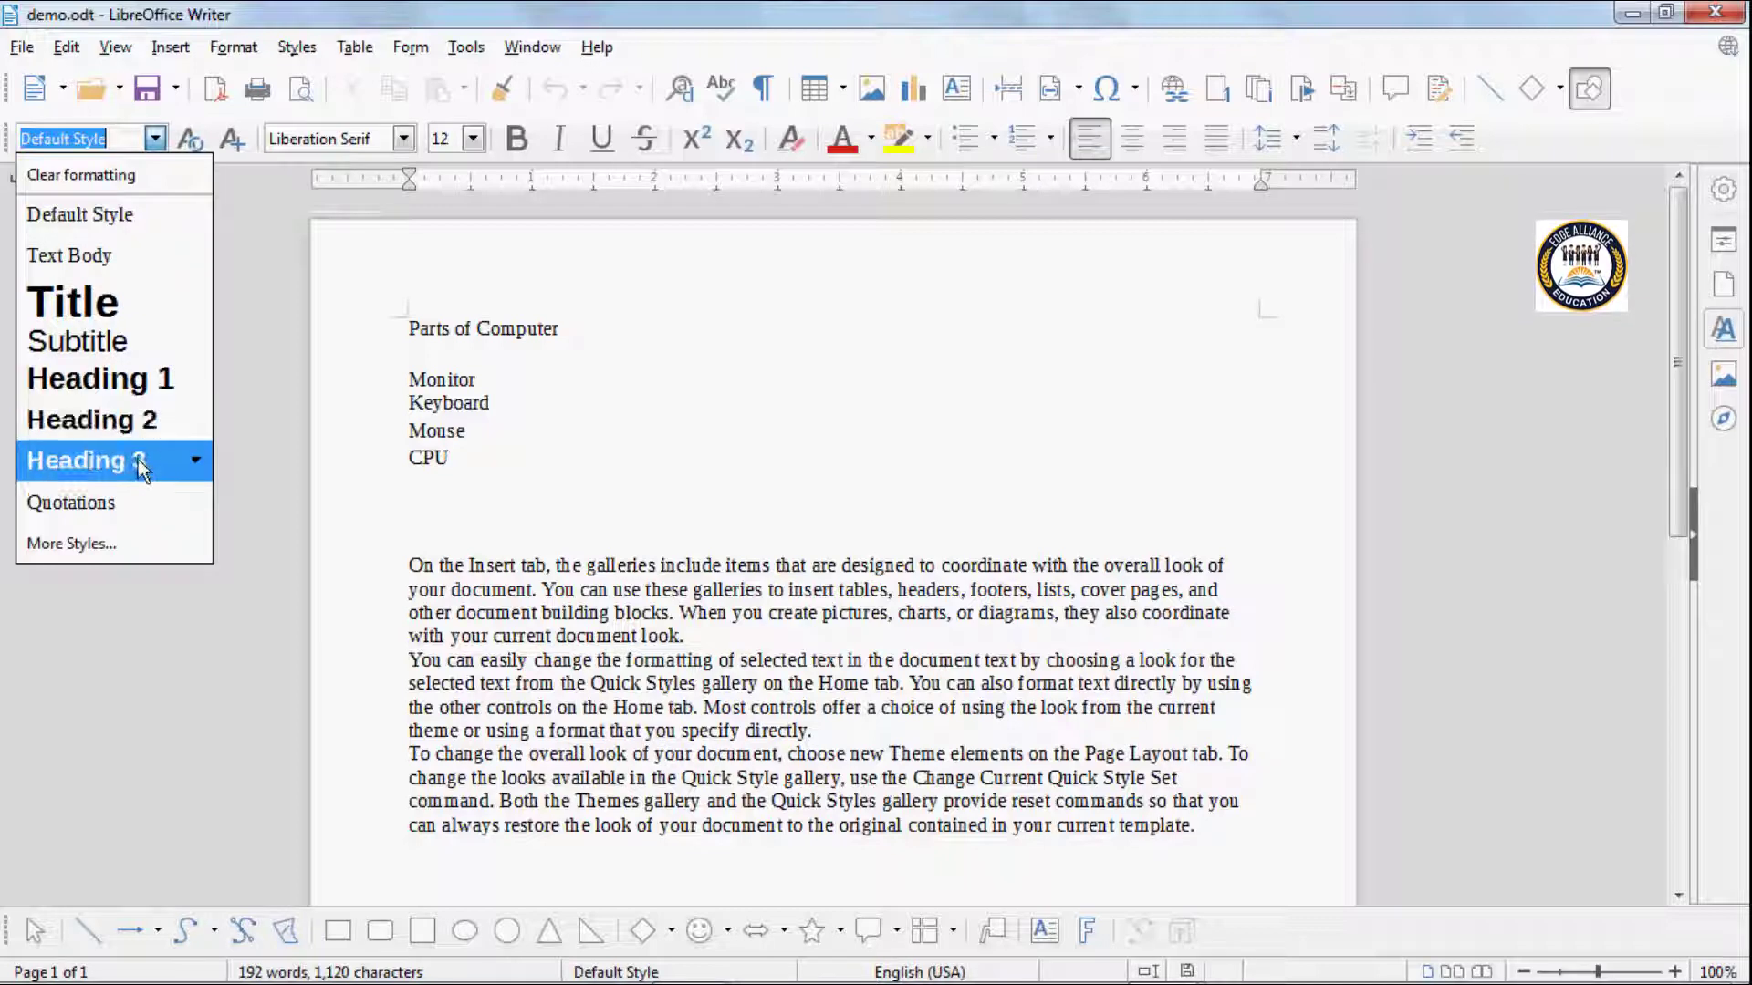
click(494, 462)
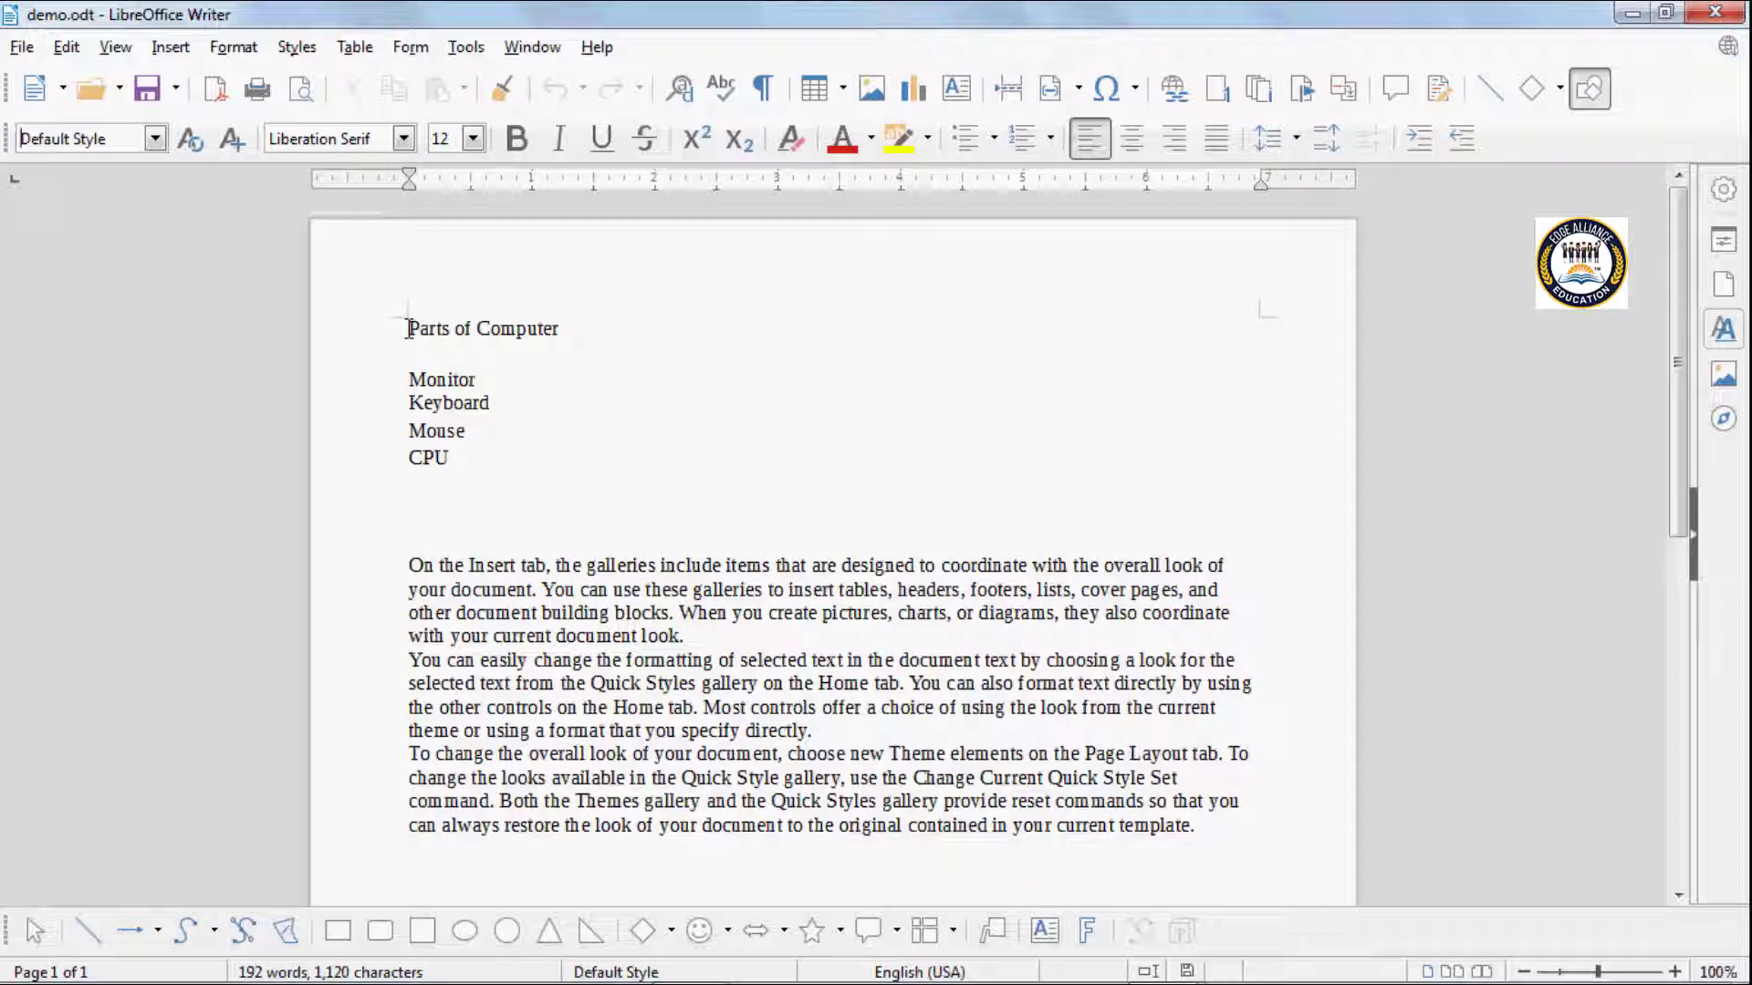
Apply the Title paragraph style to the "Parts of Computer" line at the start of the document.
drag(407, 329, 456, 328)
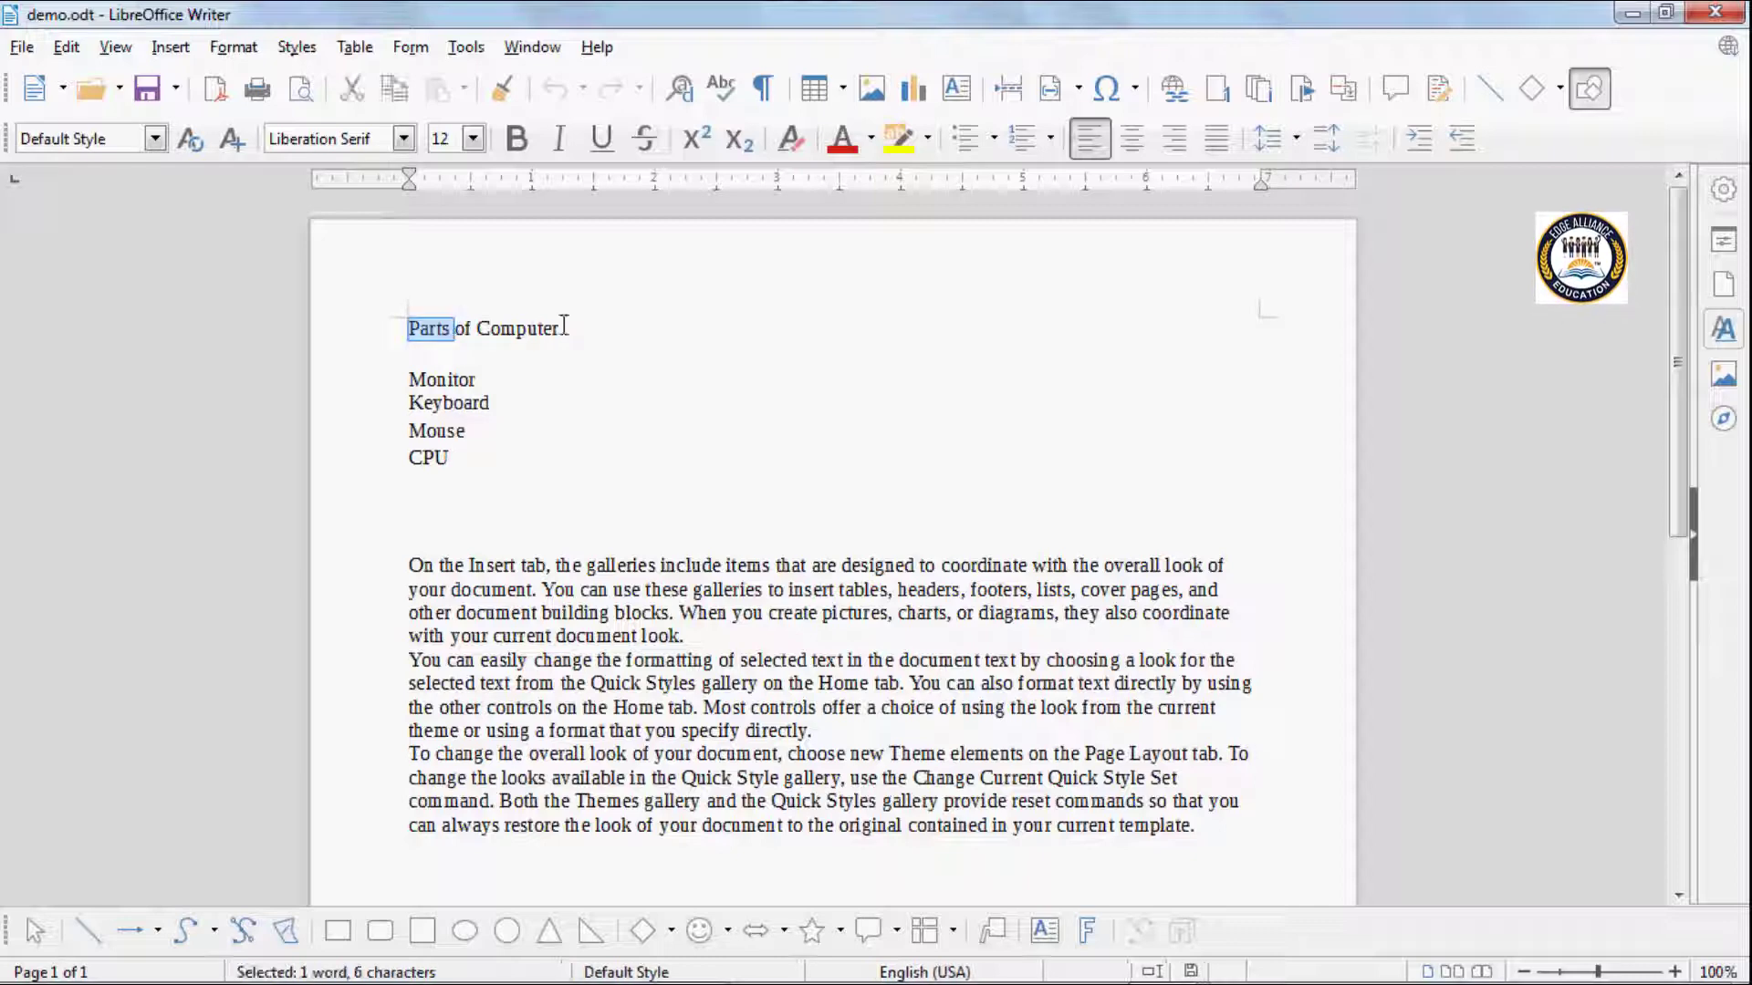
click(564, 326)
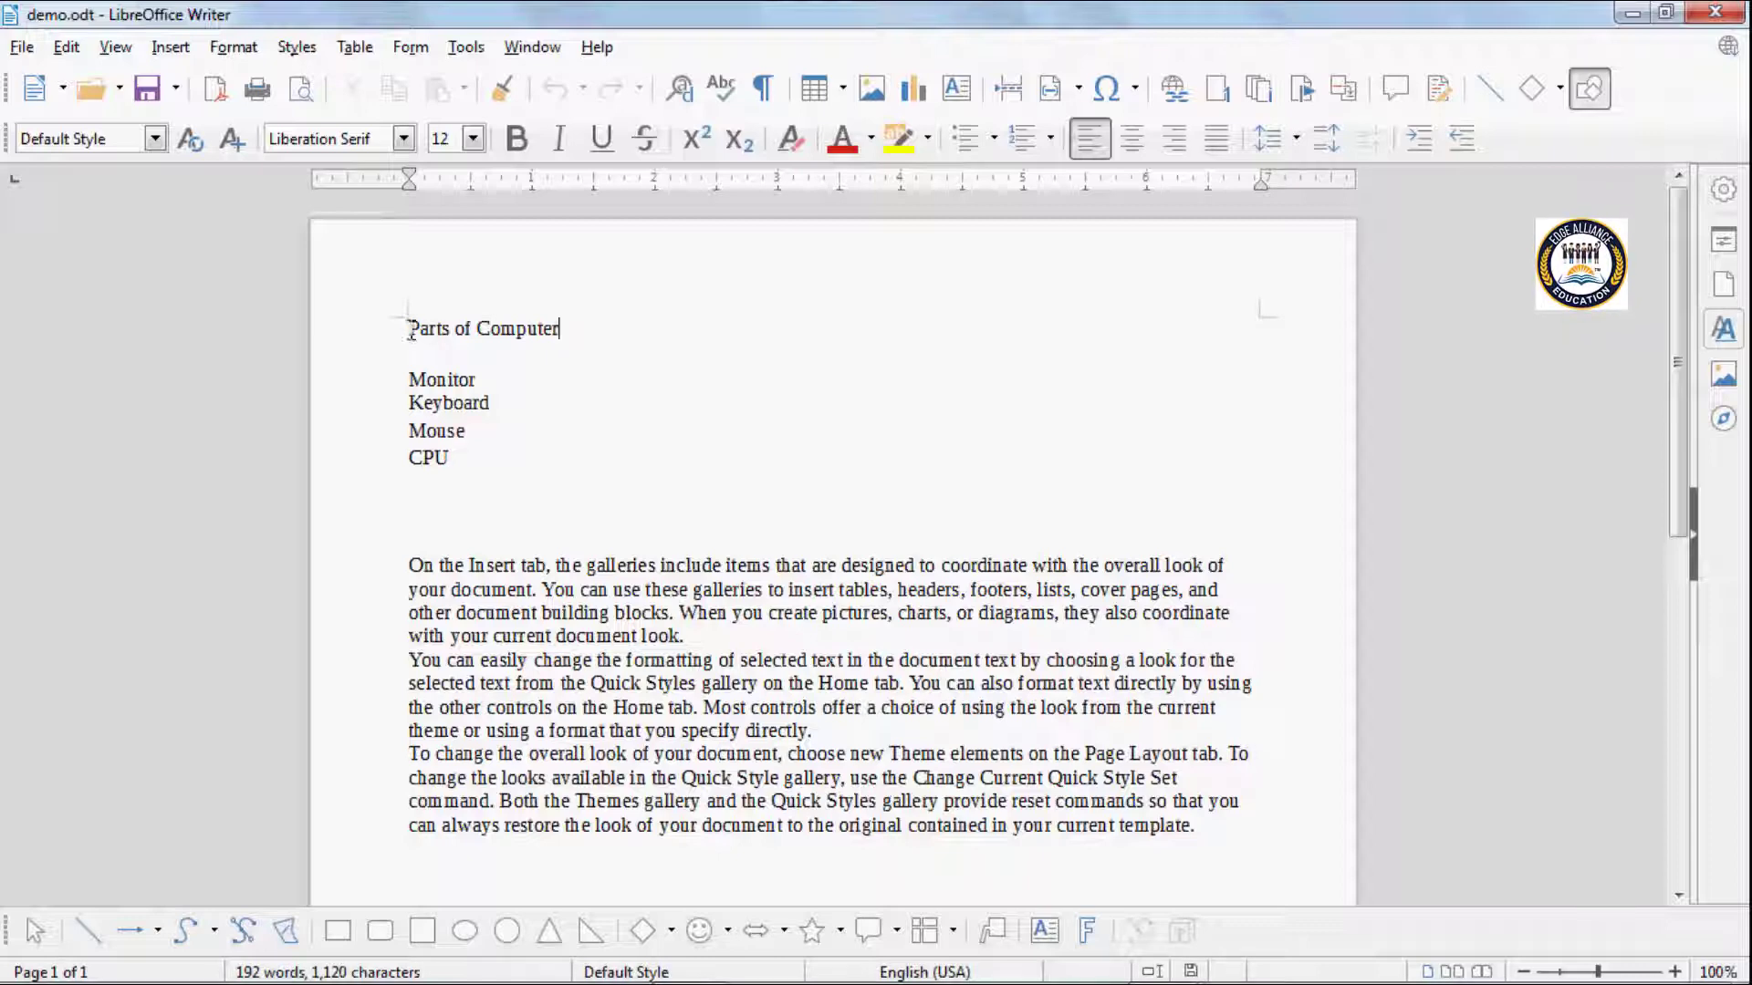
drag(407, 328, 570, 327)
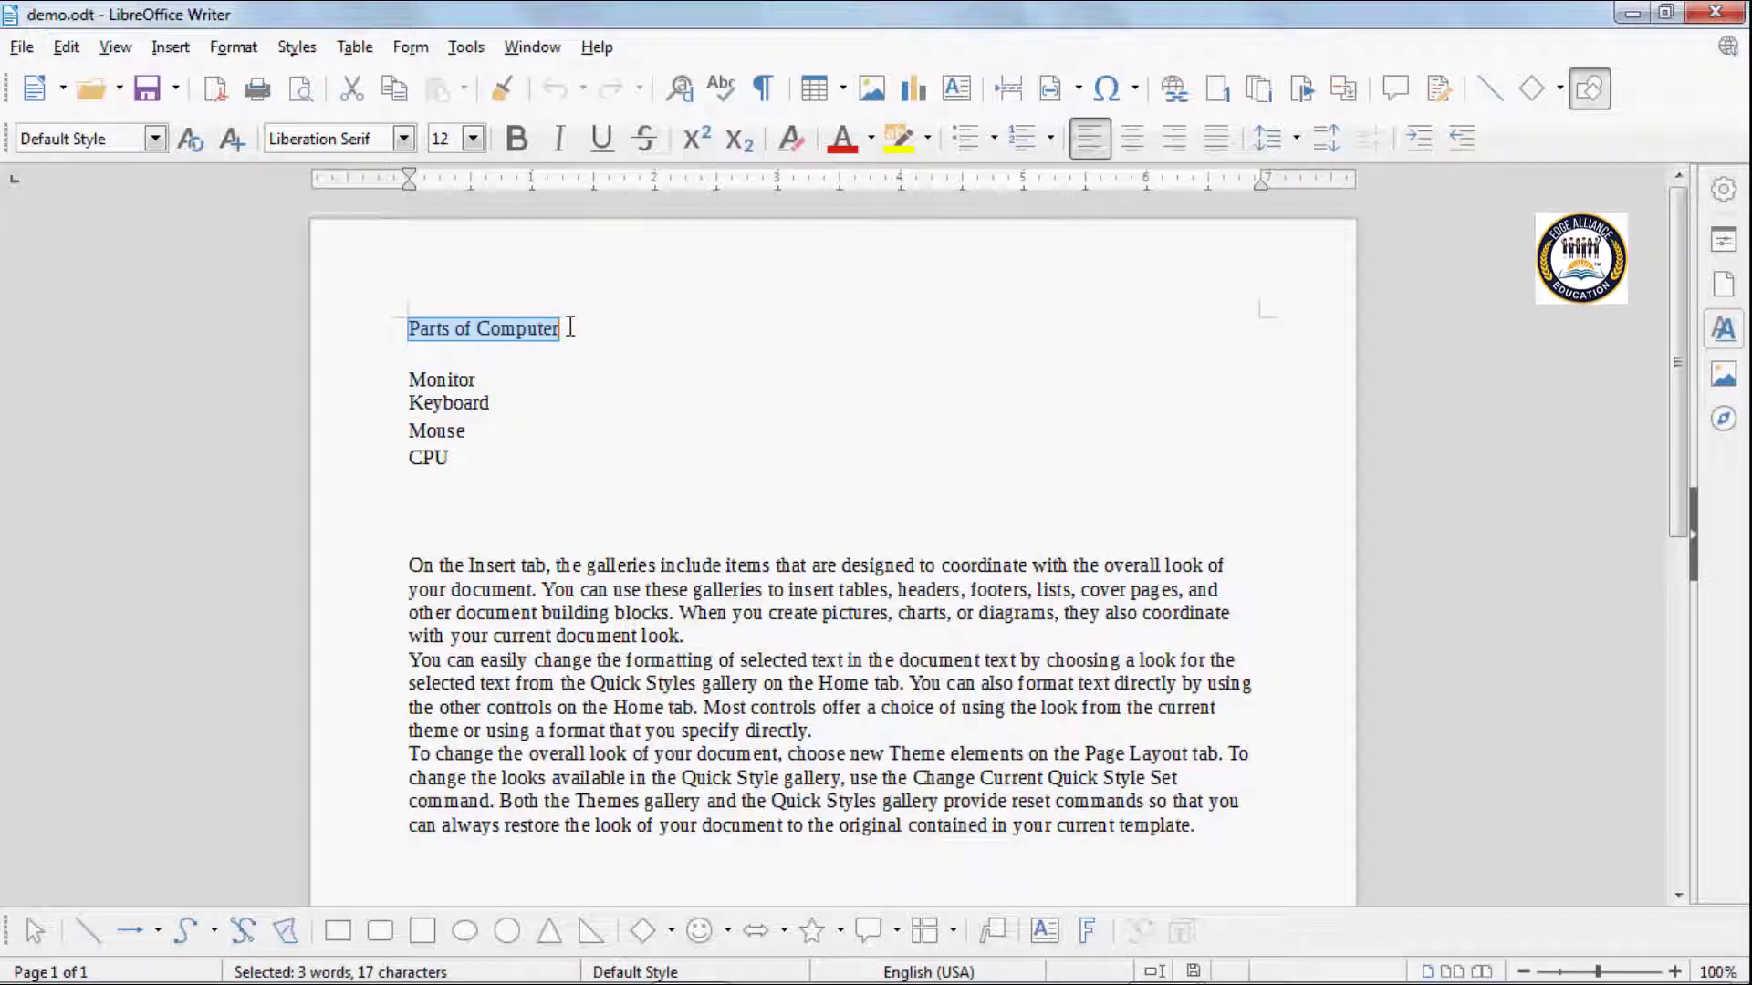
click(157, 138)
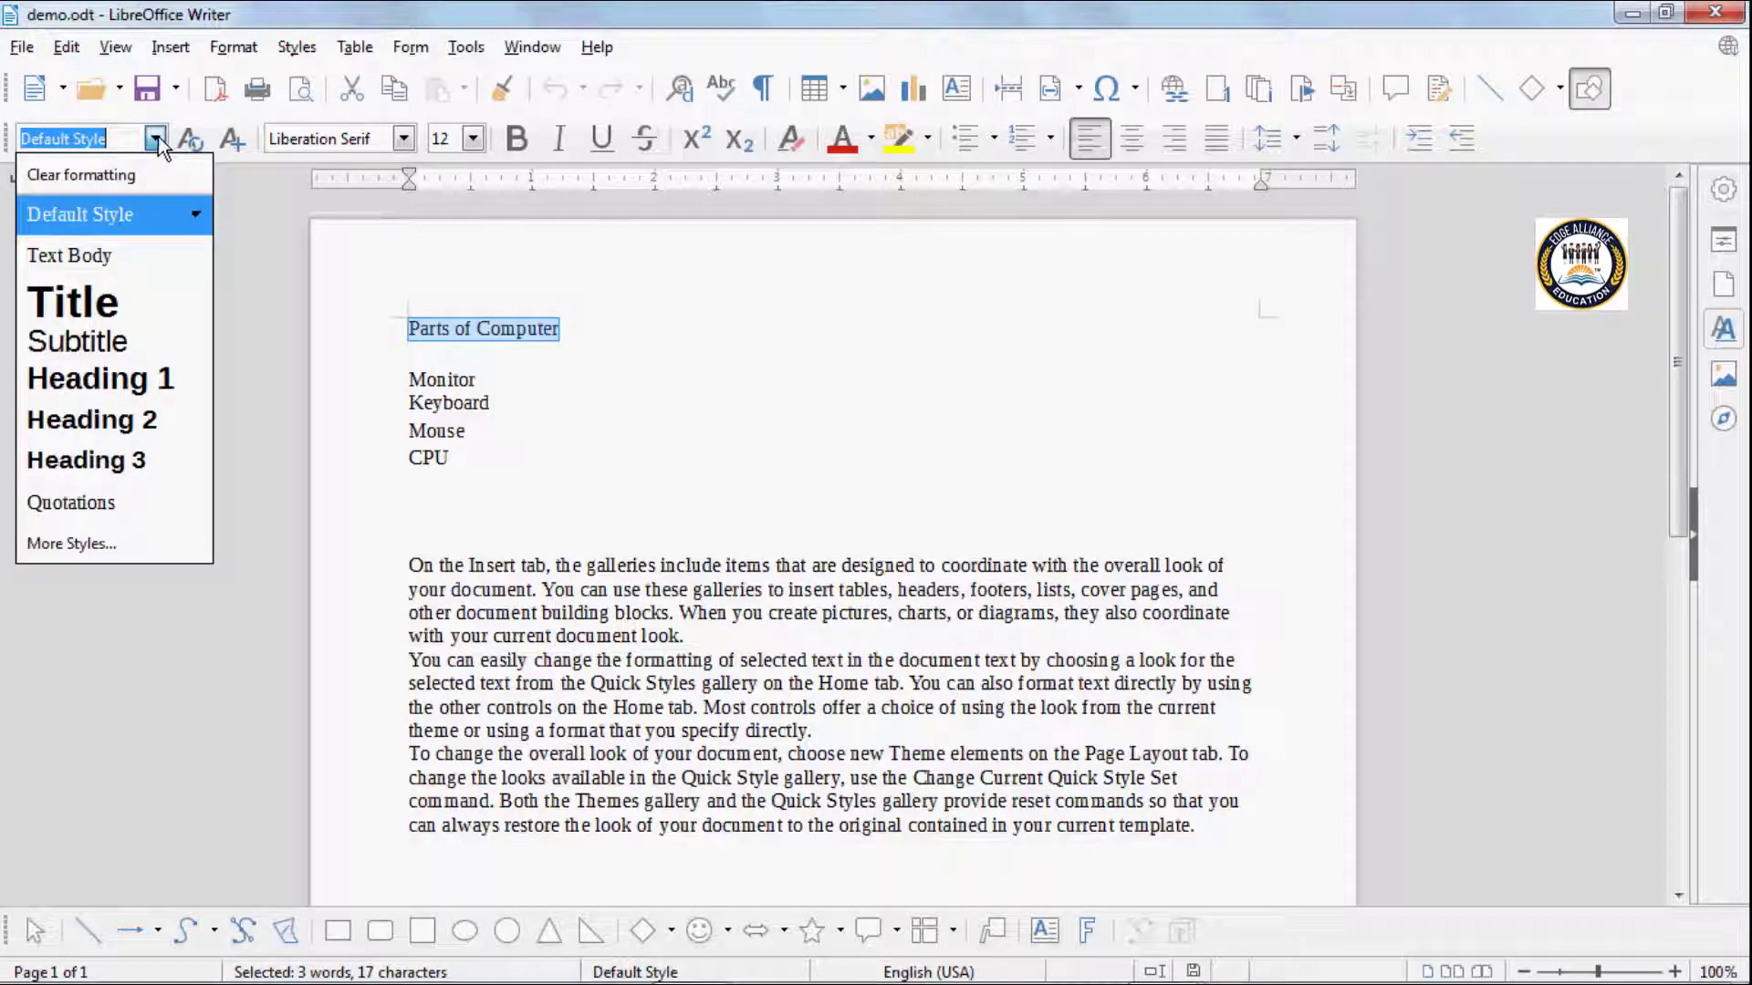
click(102, 310)
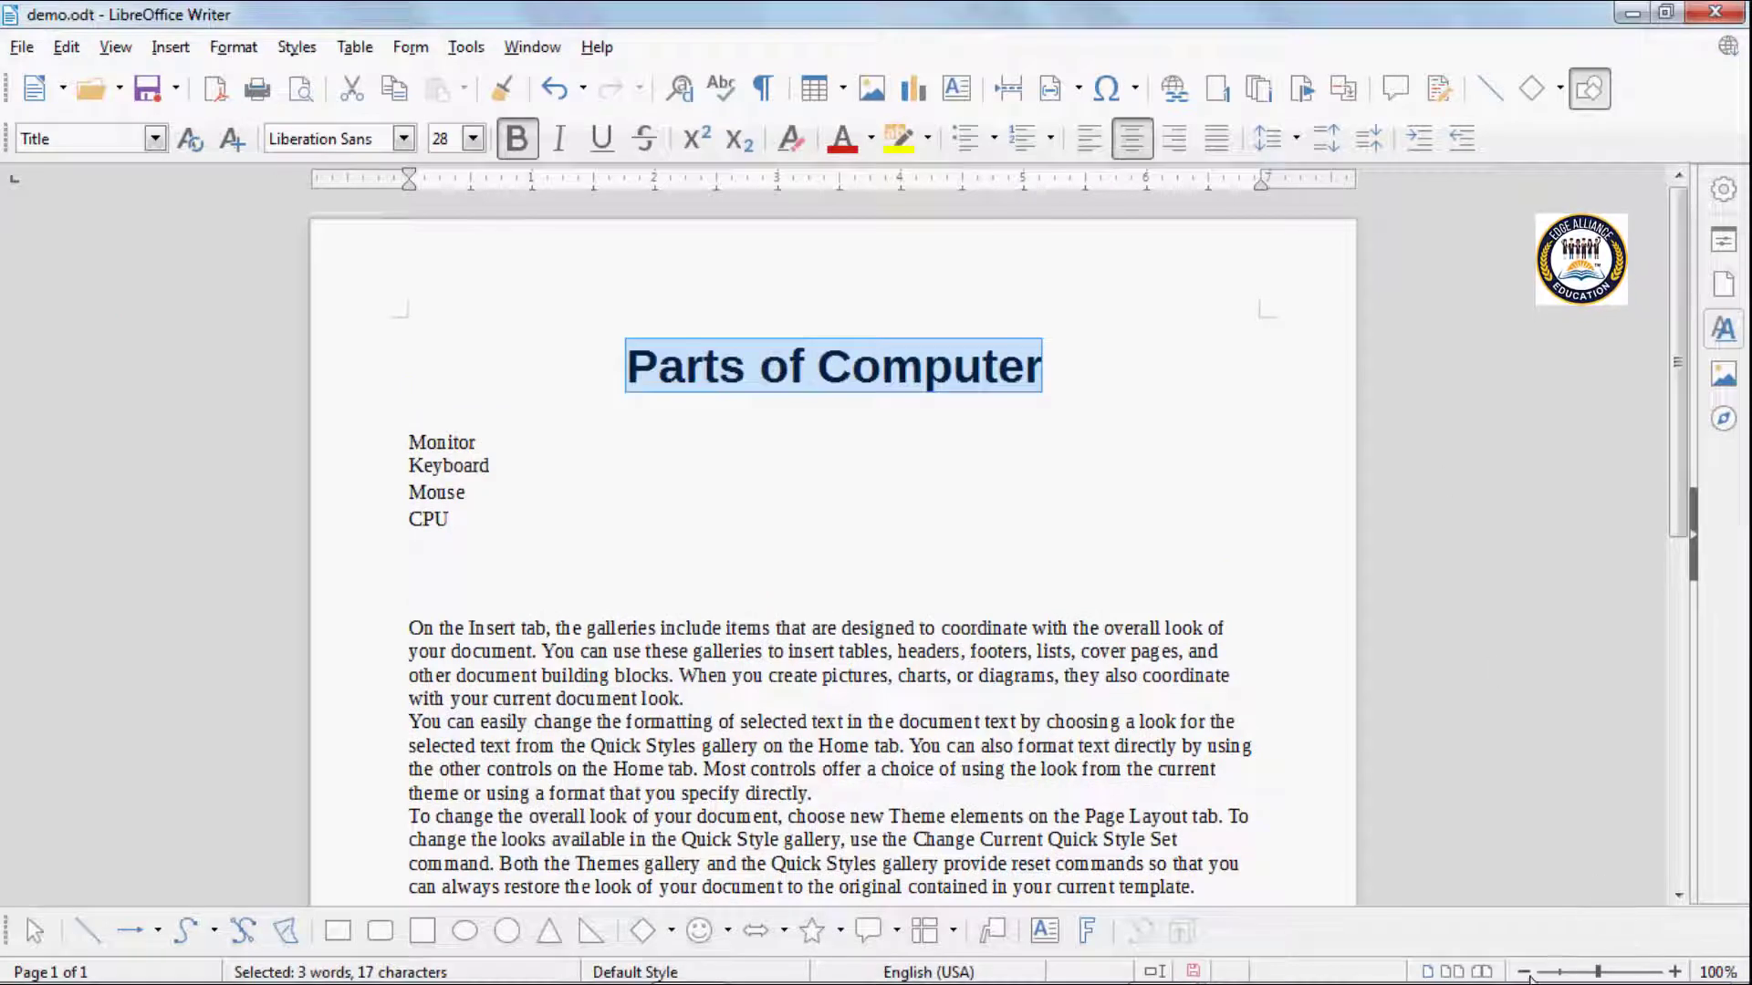
Apply the Subtitle paragraph style to the "Monitor" and "Keyboard" lines.
click(1677, 973)
click(1677, 972)
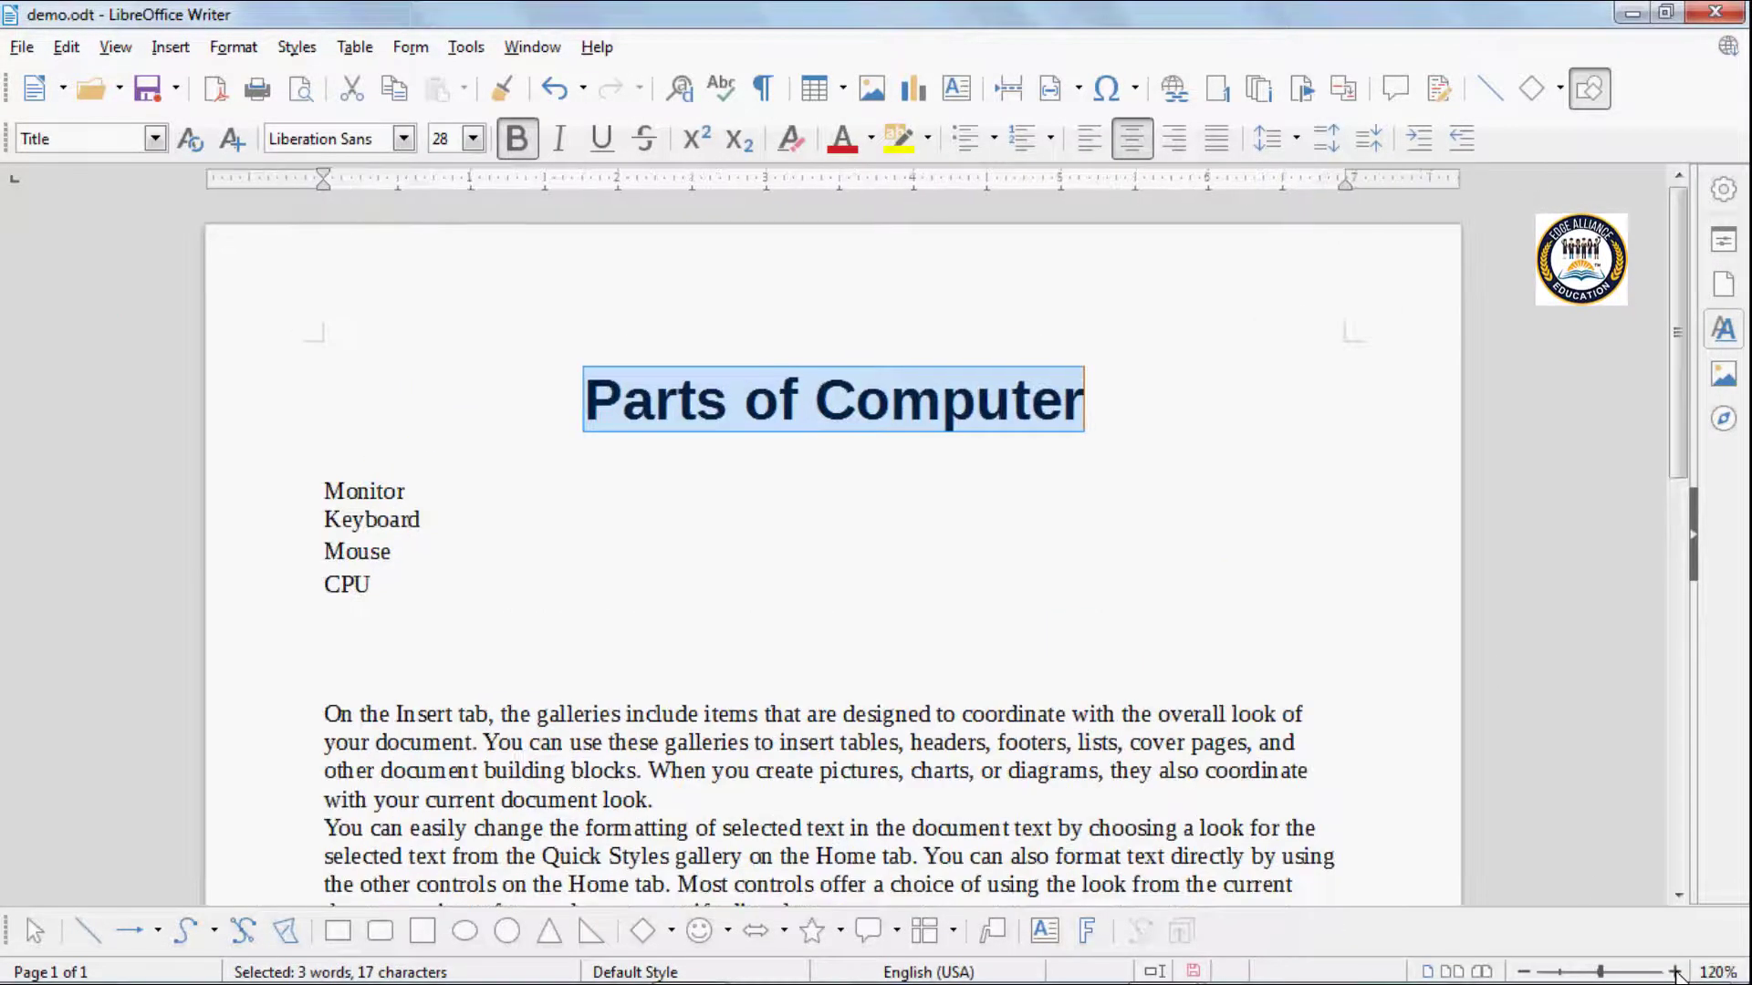
click(453, 543)
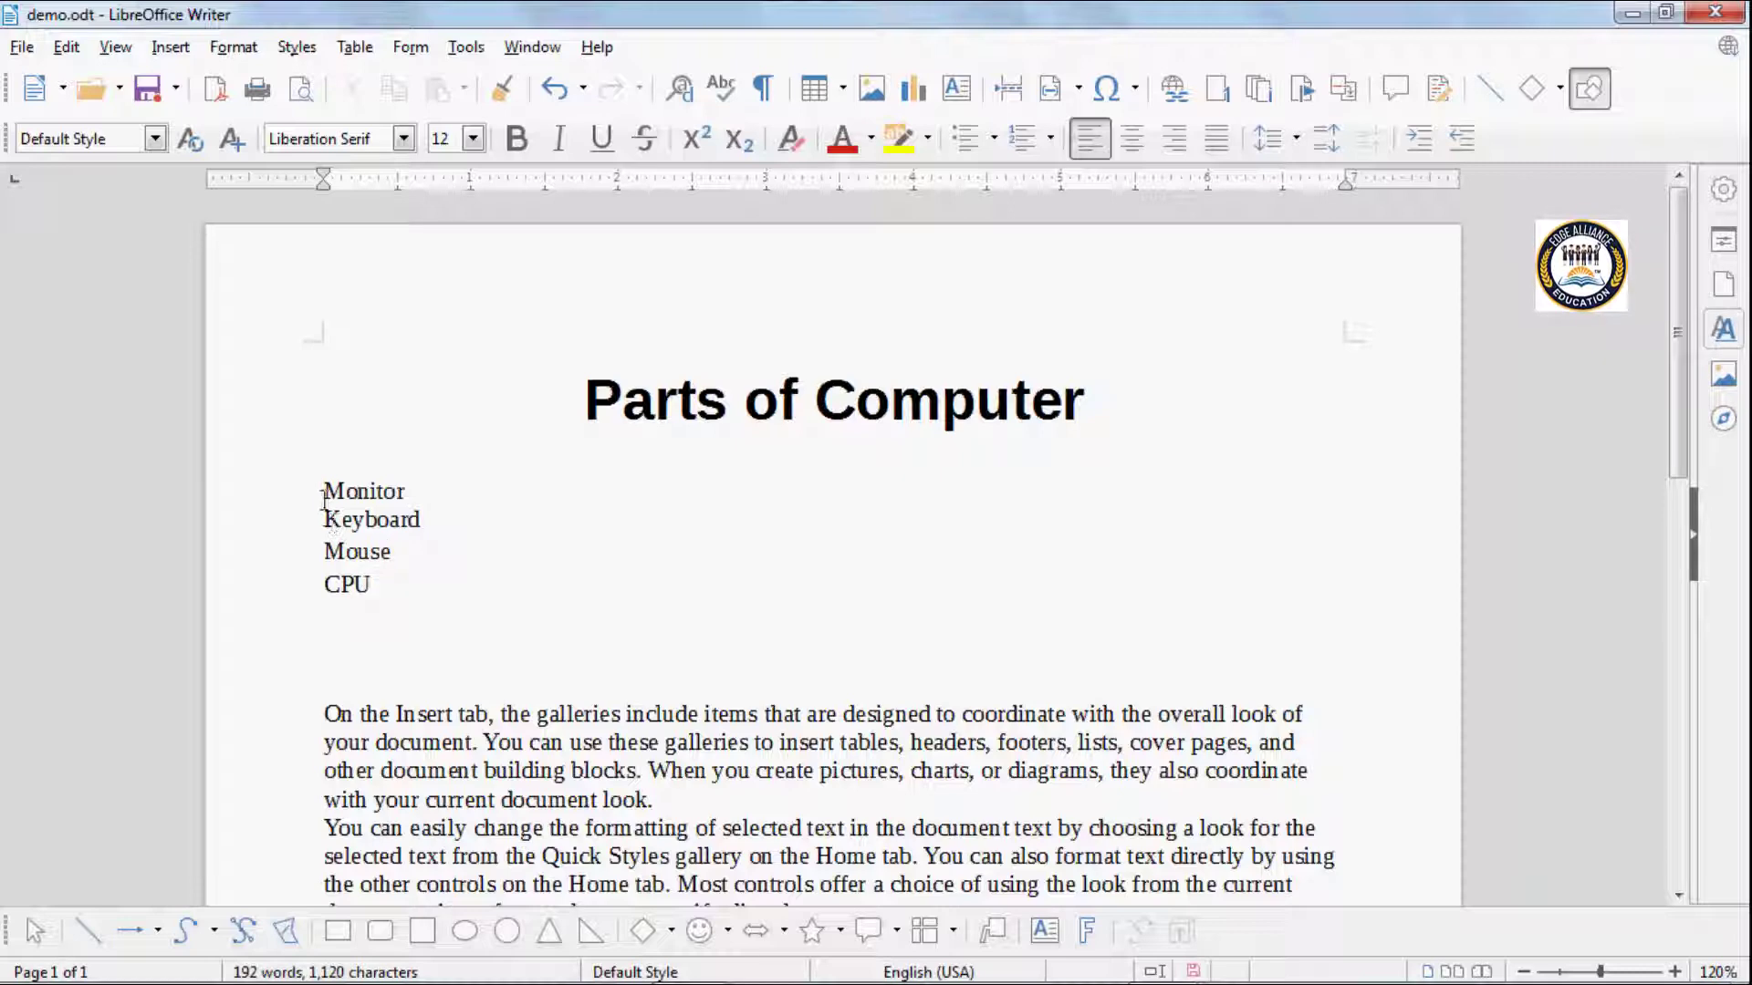
drag(325, 493, 429, 507)
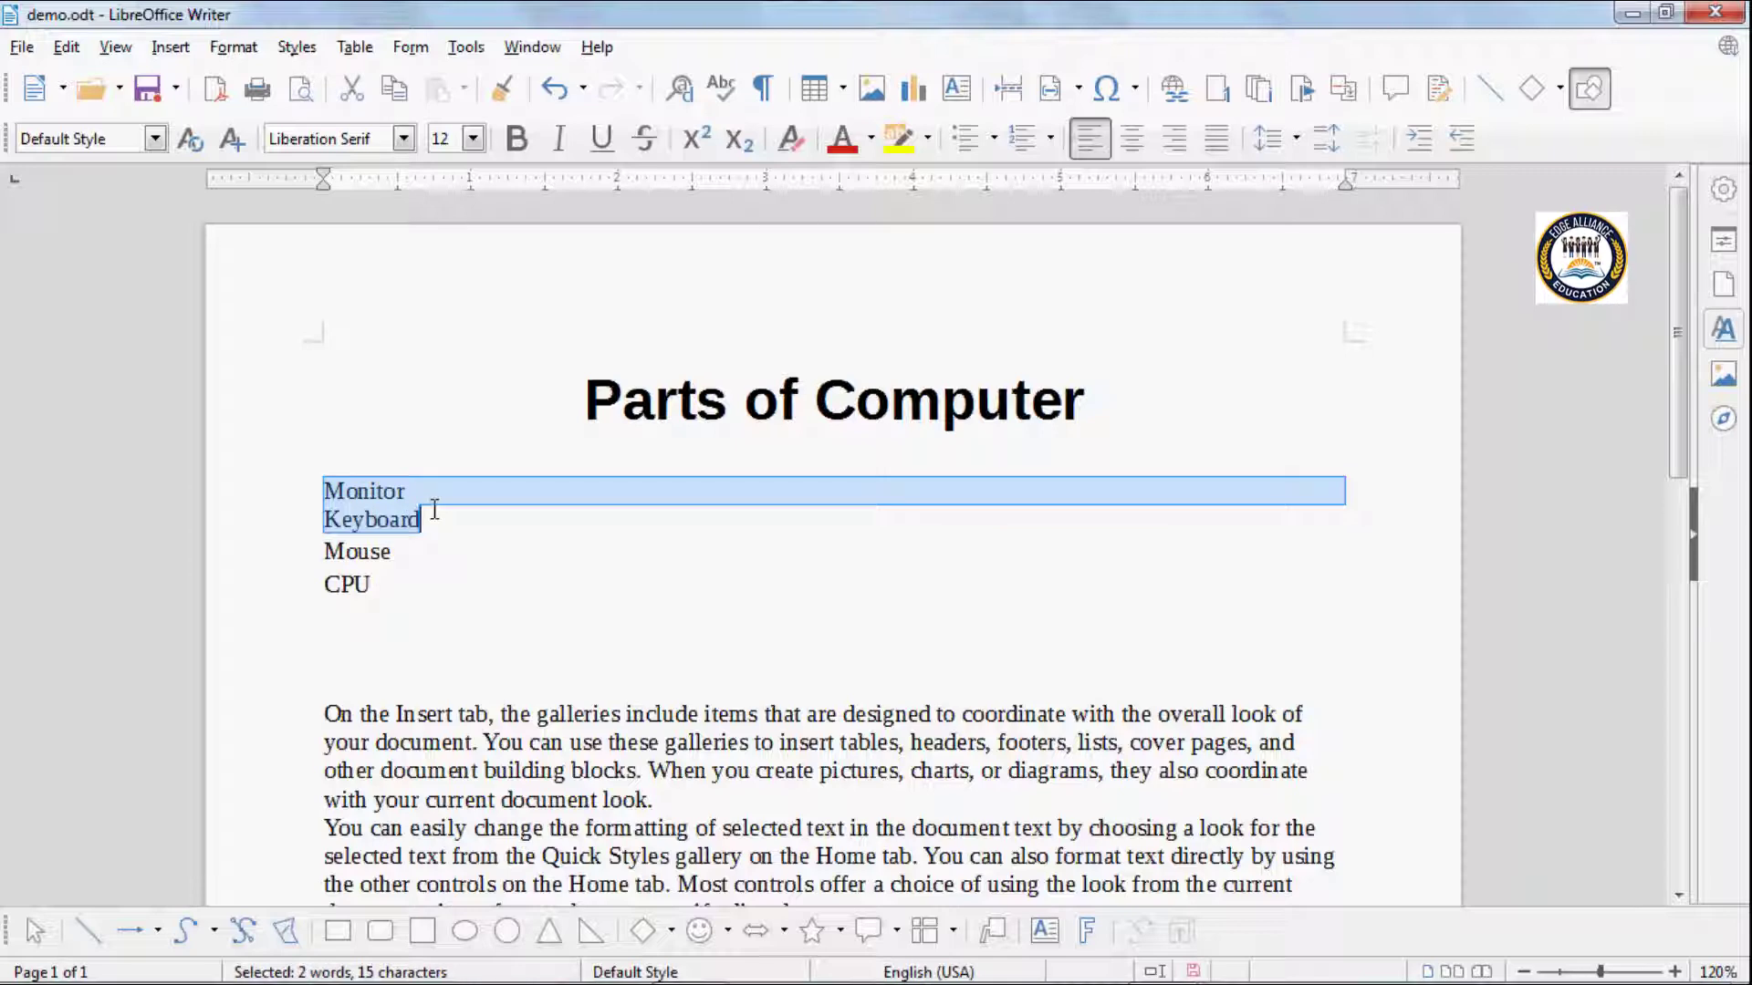
click(156, 140)
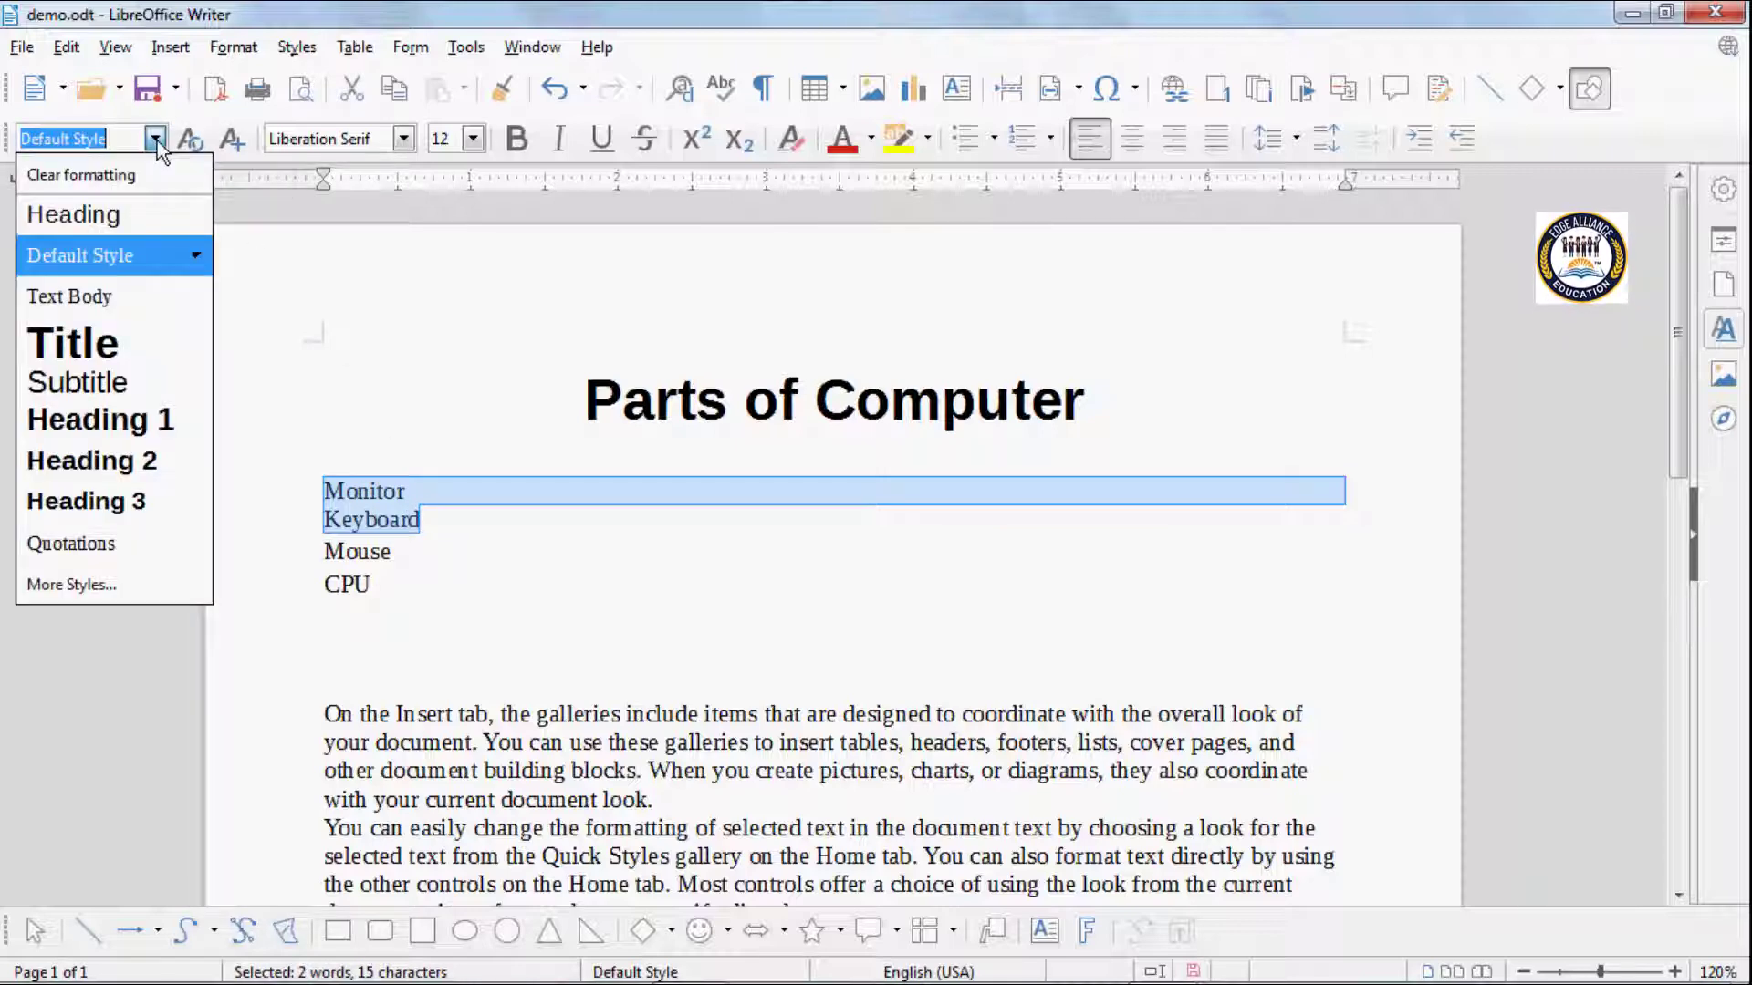
click(118, 380)
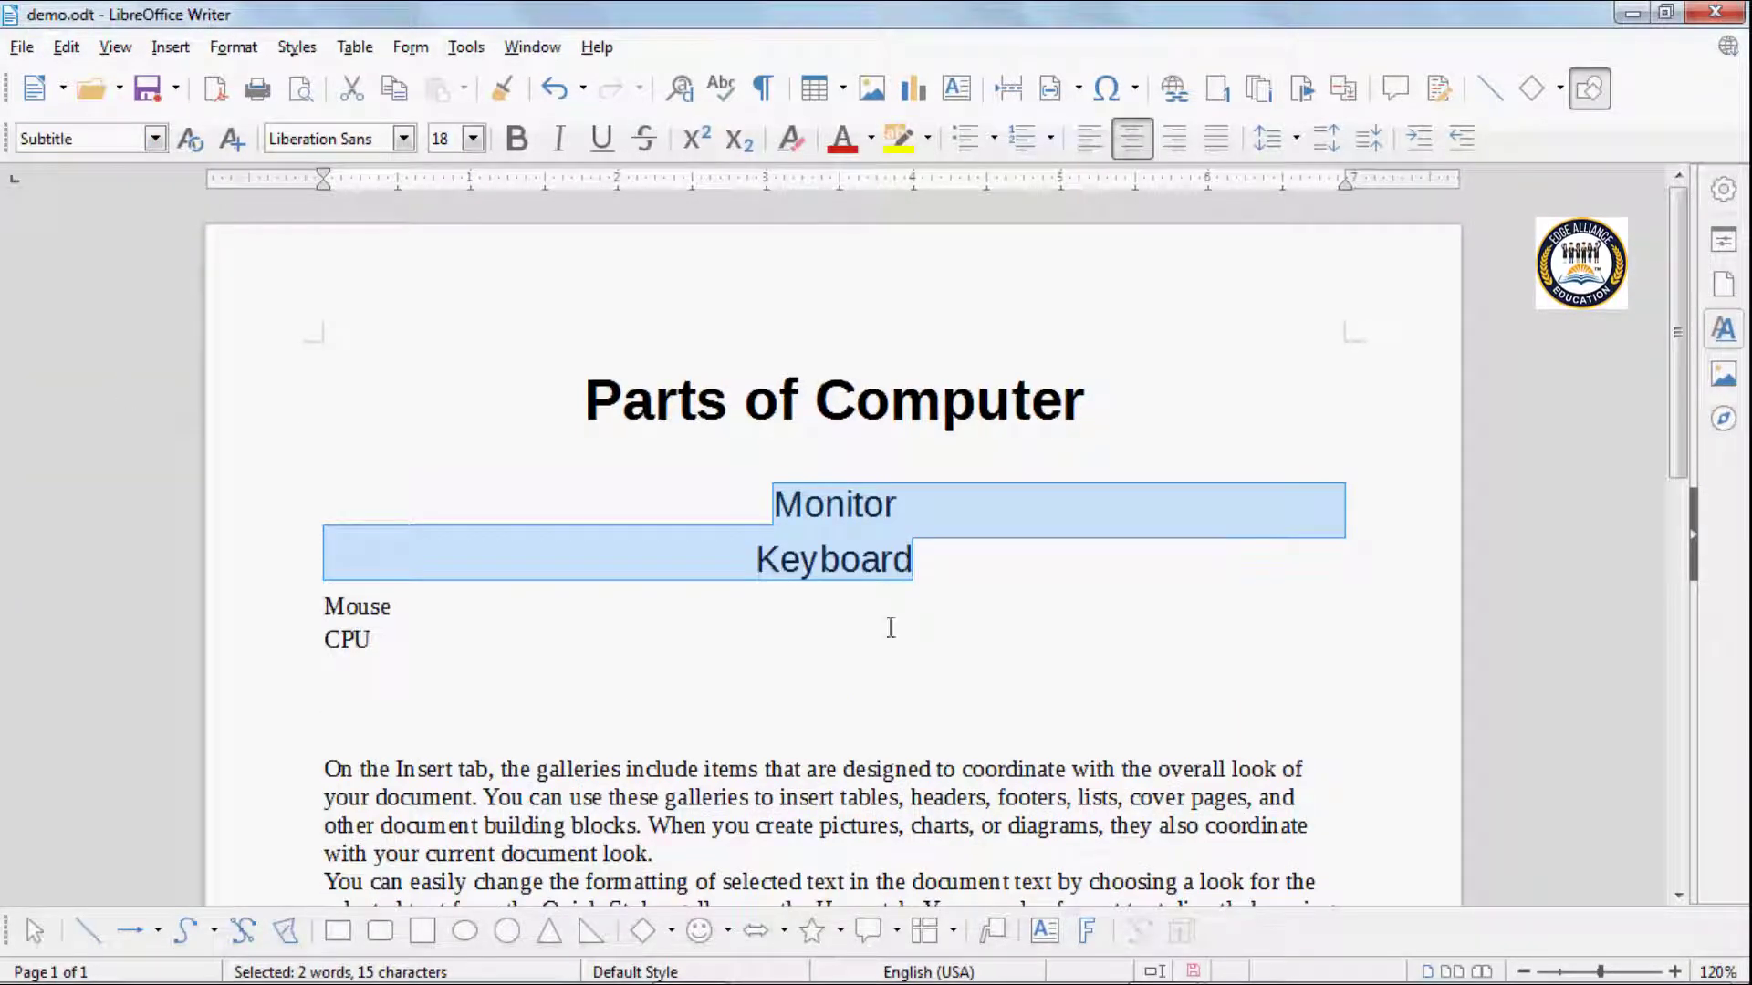
Apply the Heading 1 paragraph style to the "Mouse" line.
click(797, 505)
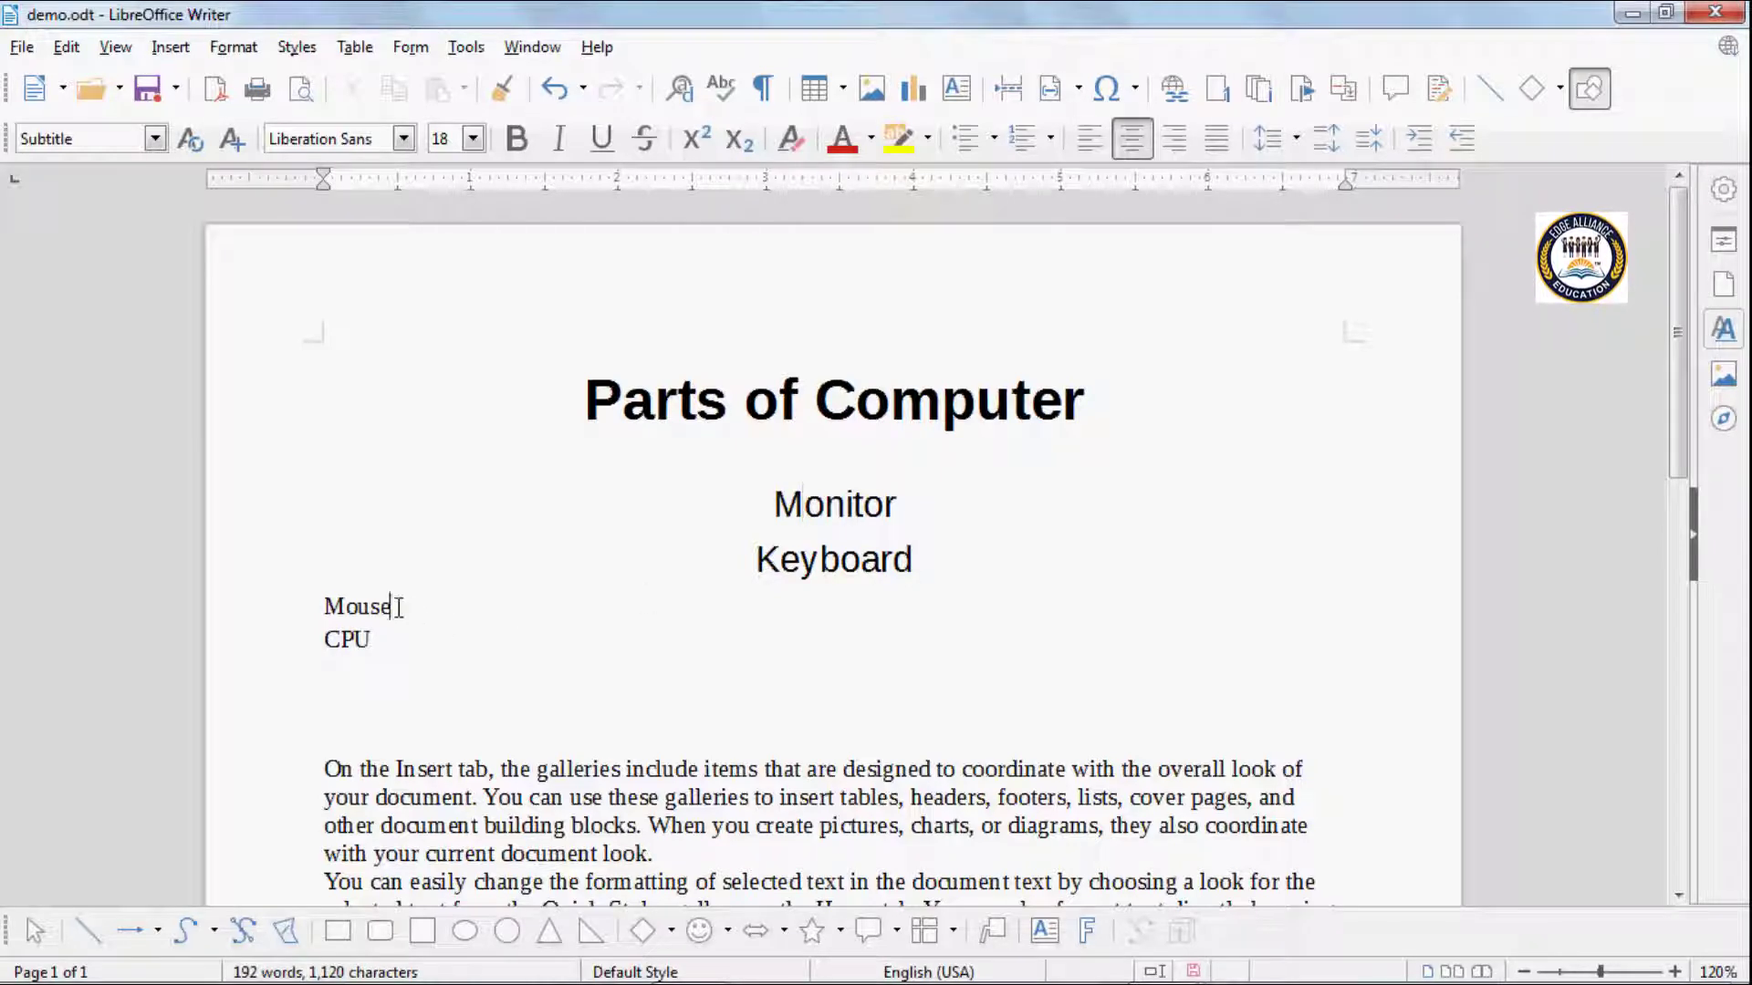
drag(391, 606, 326, 604)
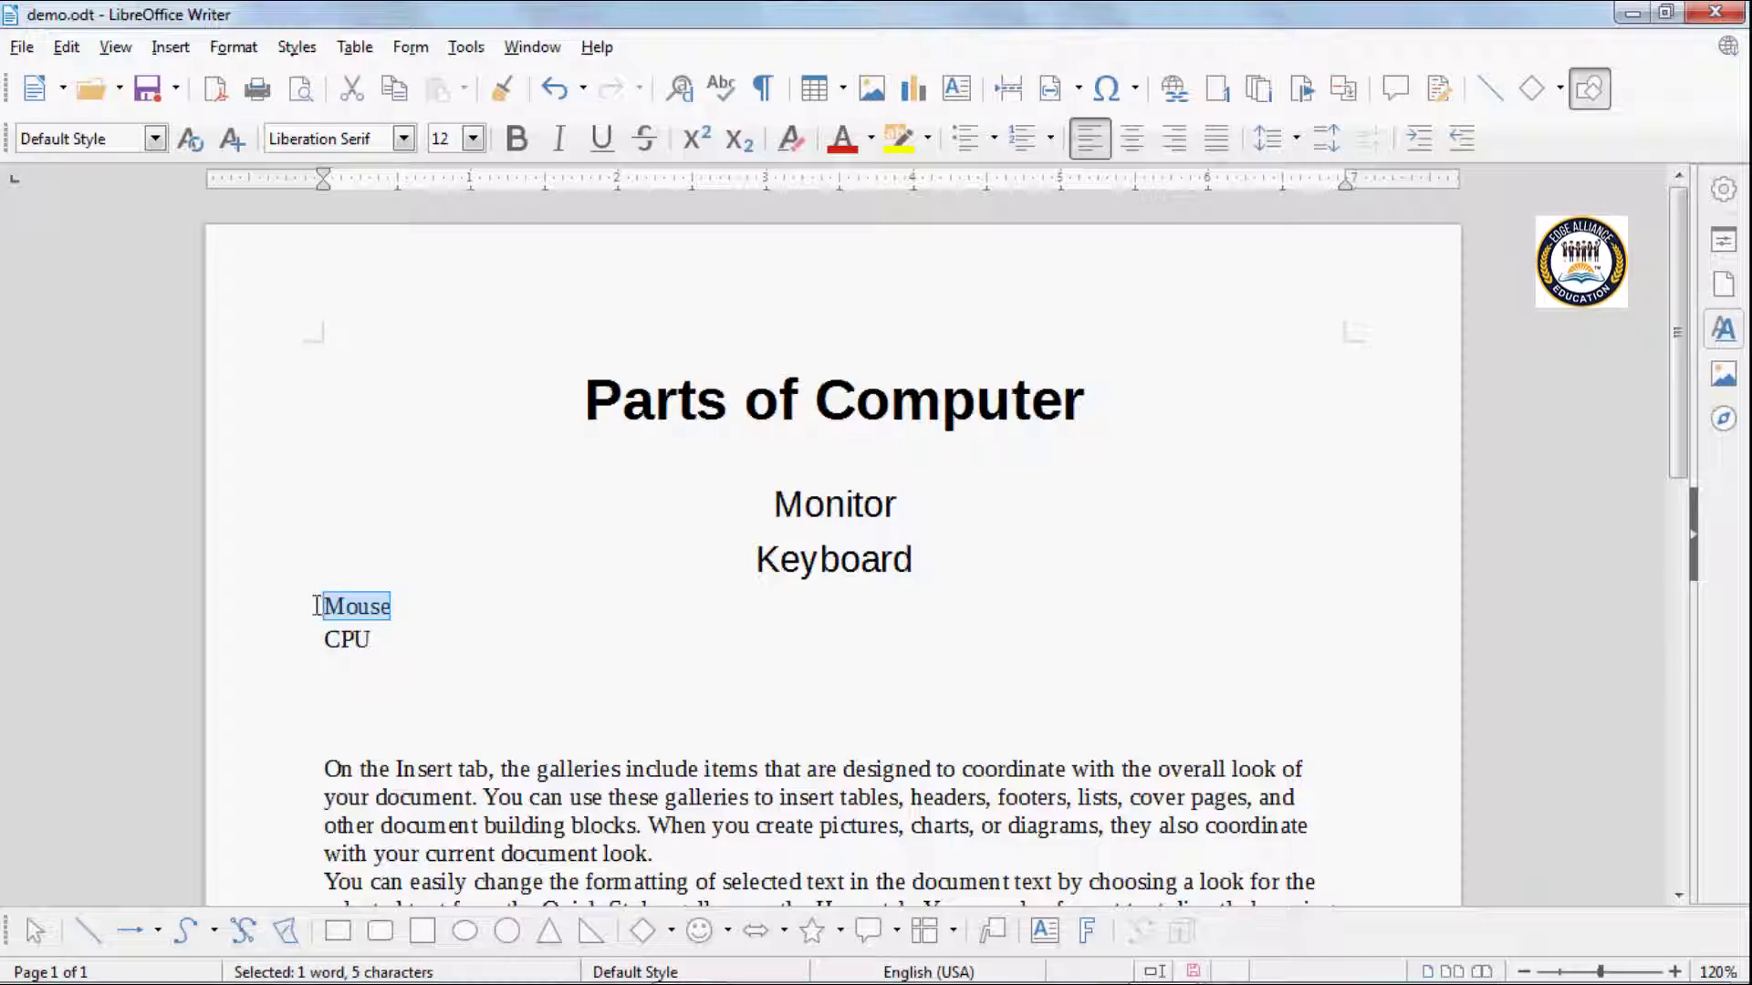
click(155, 139)
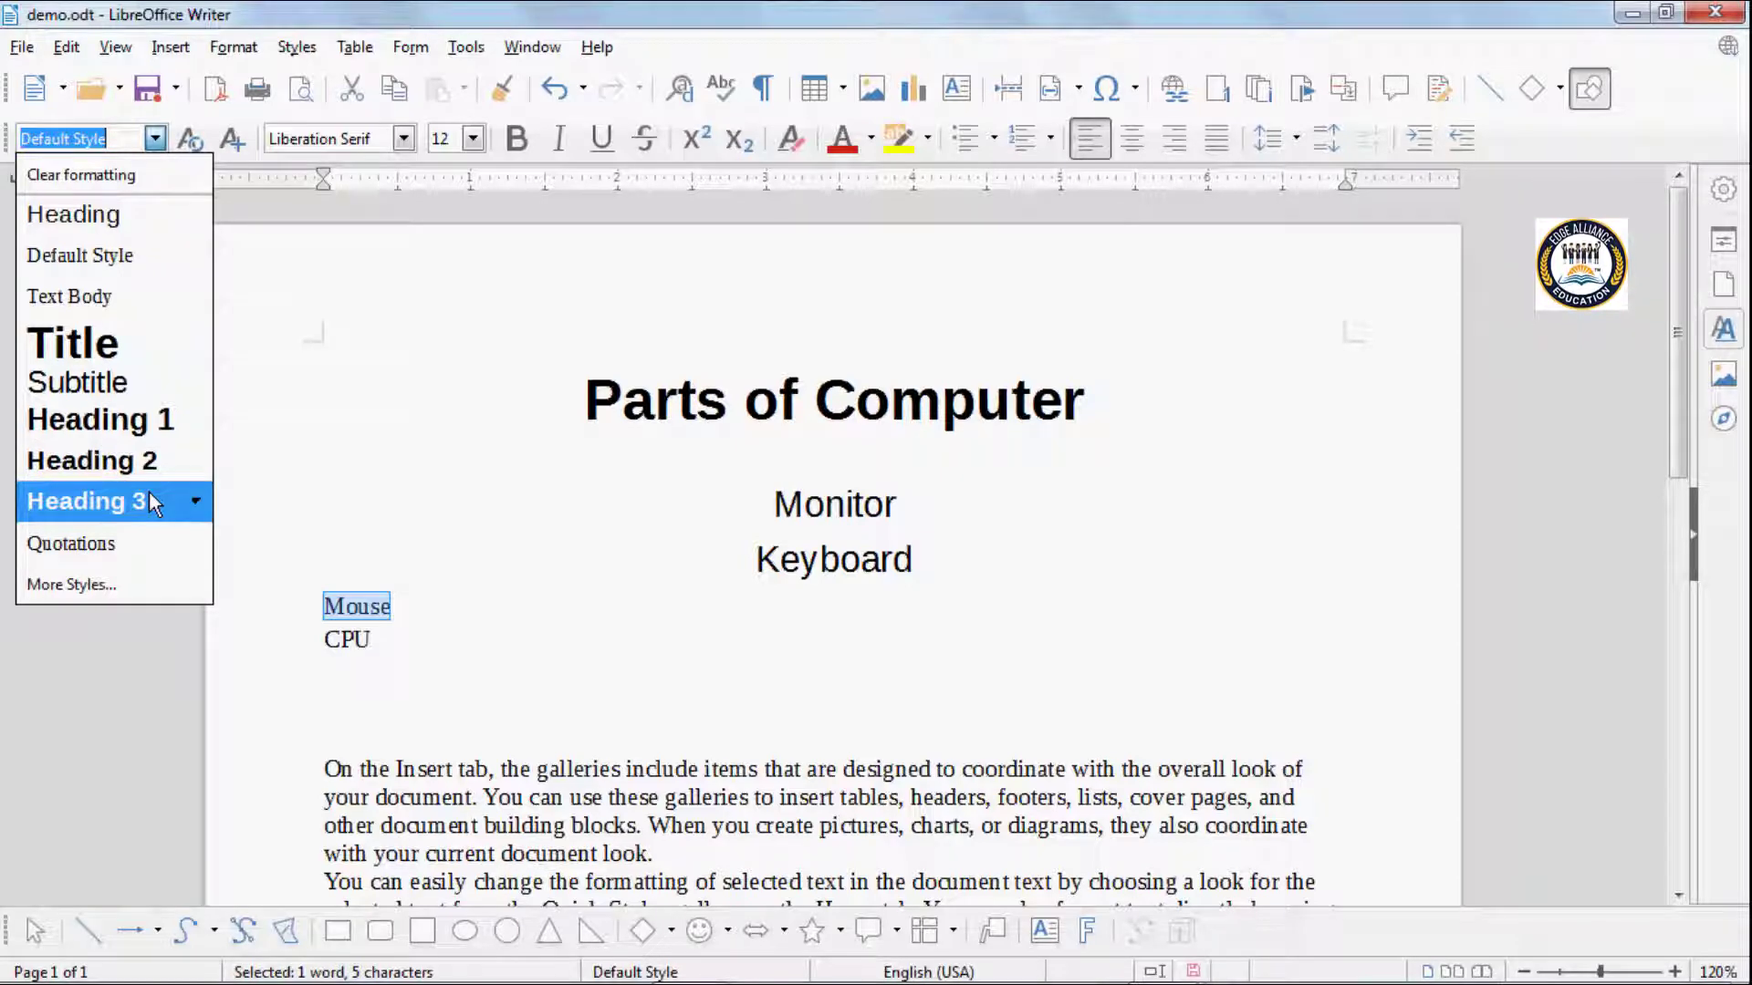
click(132, 423)
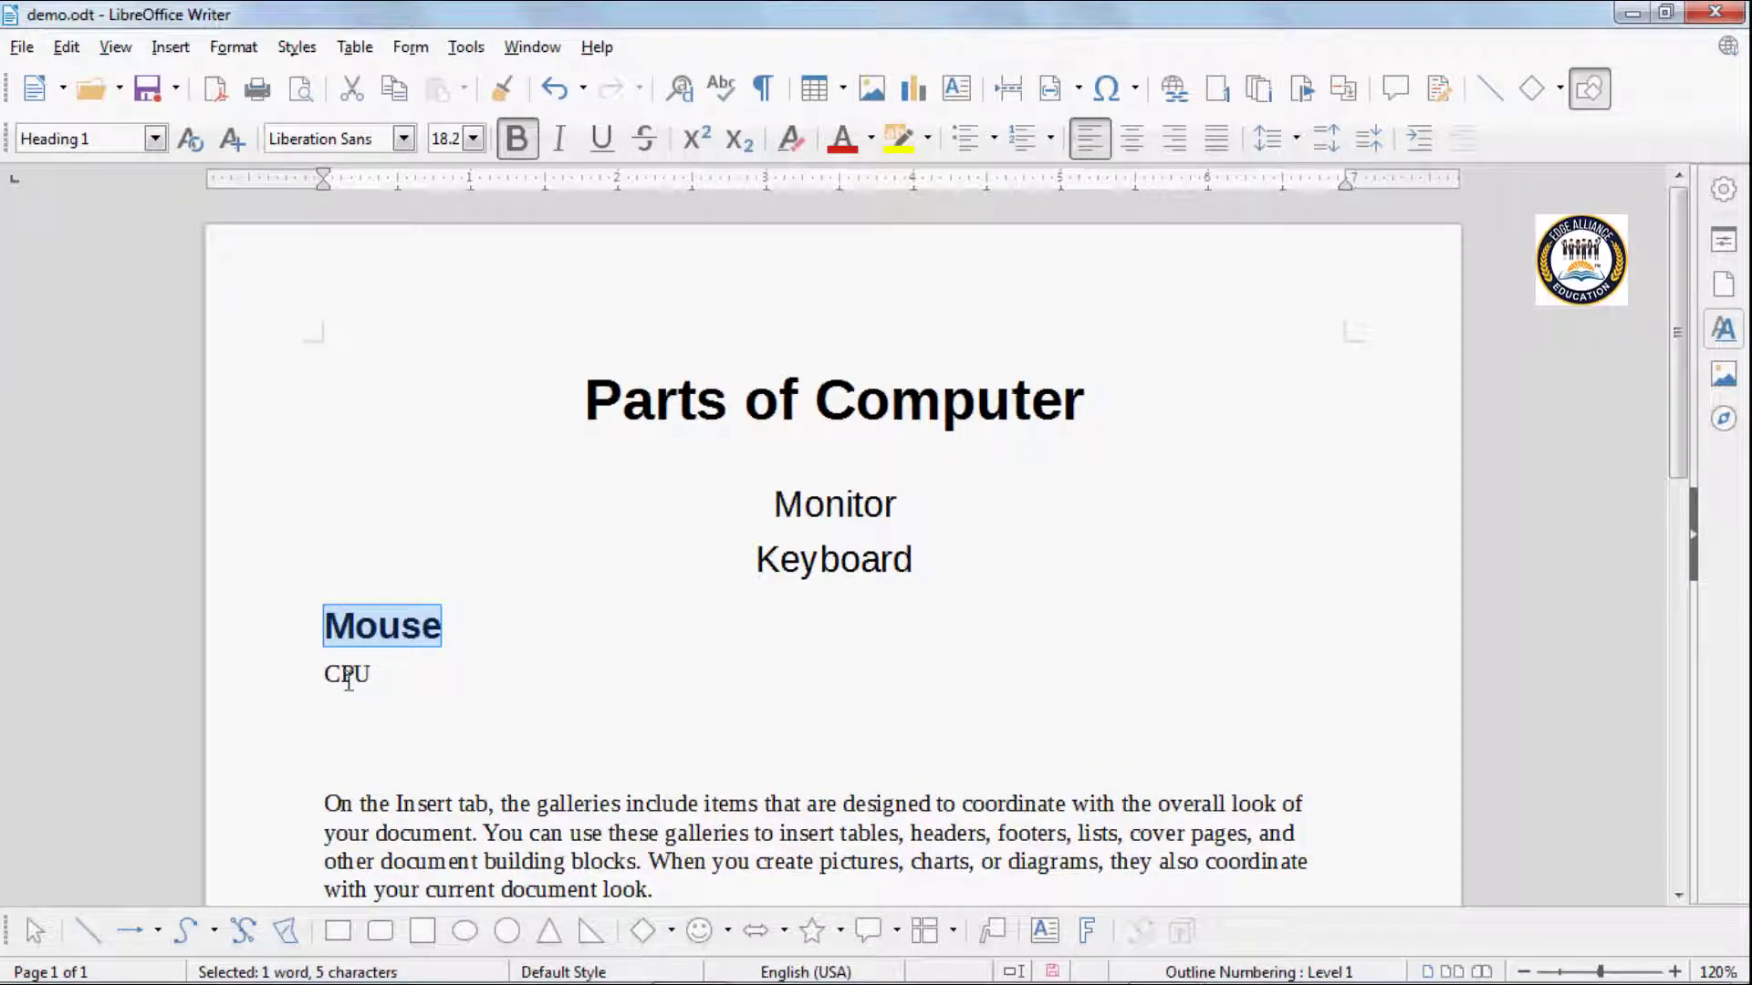
Apply the Heading 3 paragraph style to the "CPU" line.
click(382, 675)
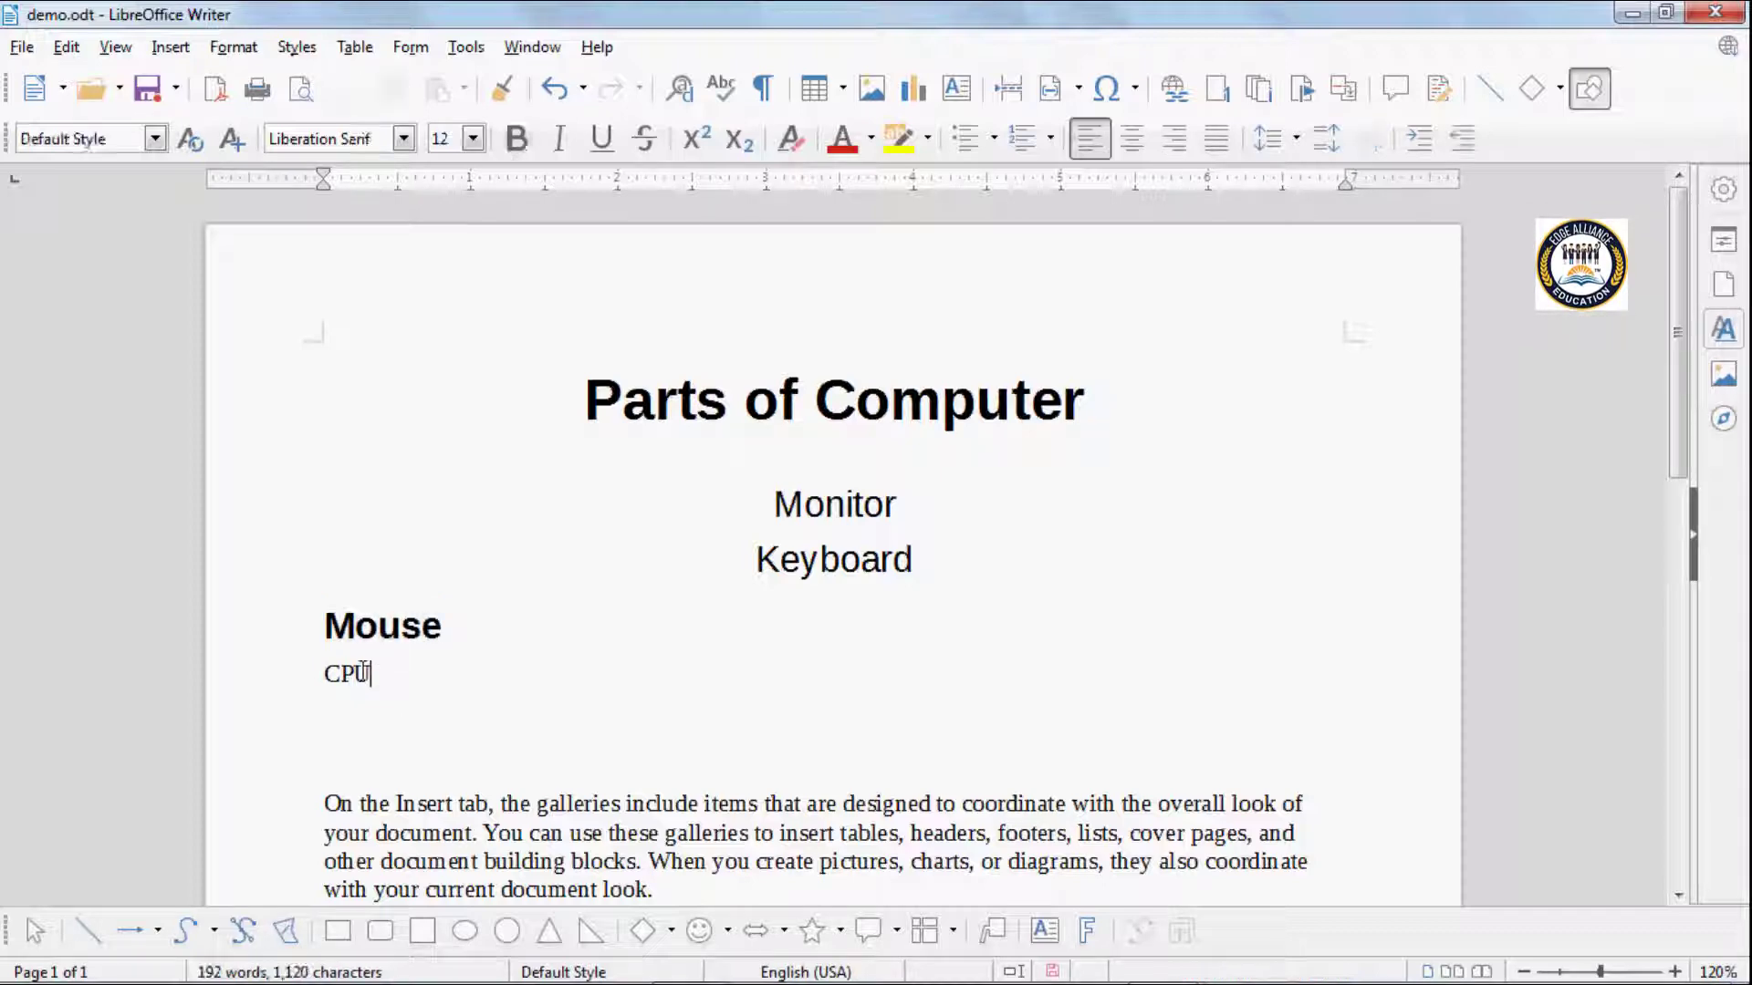
drag(370, 675, 324, 669)
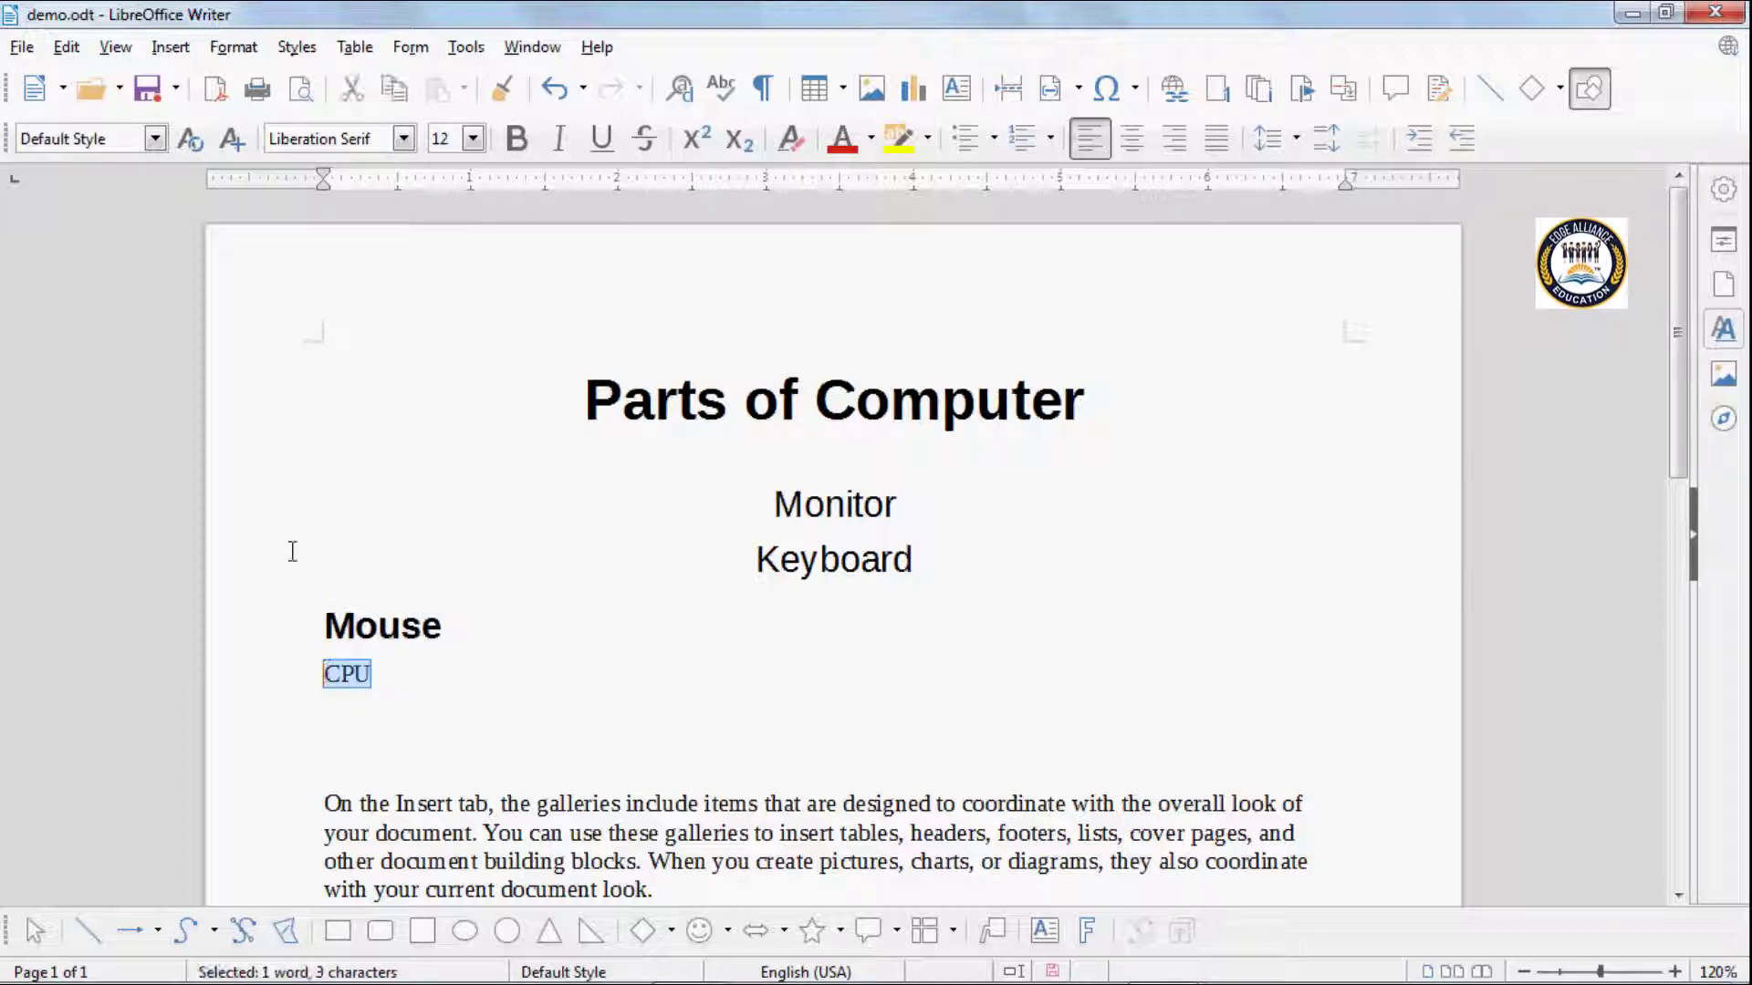
click(155, 139)
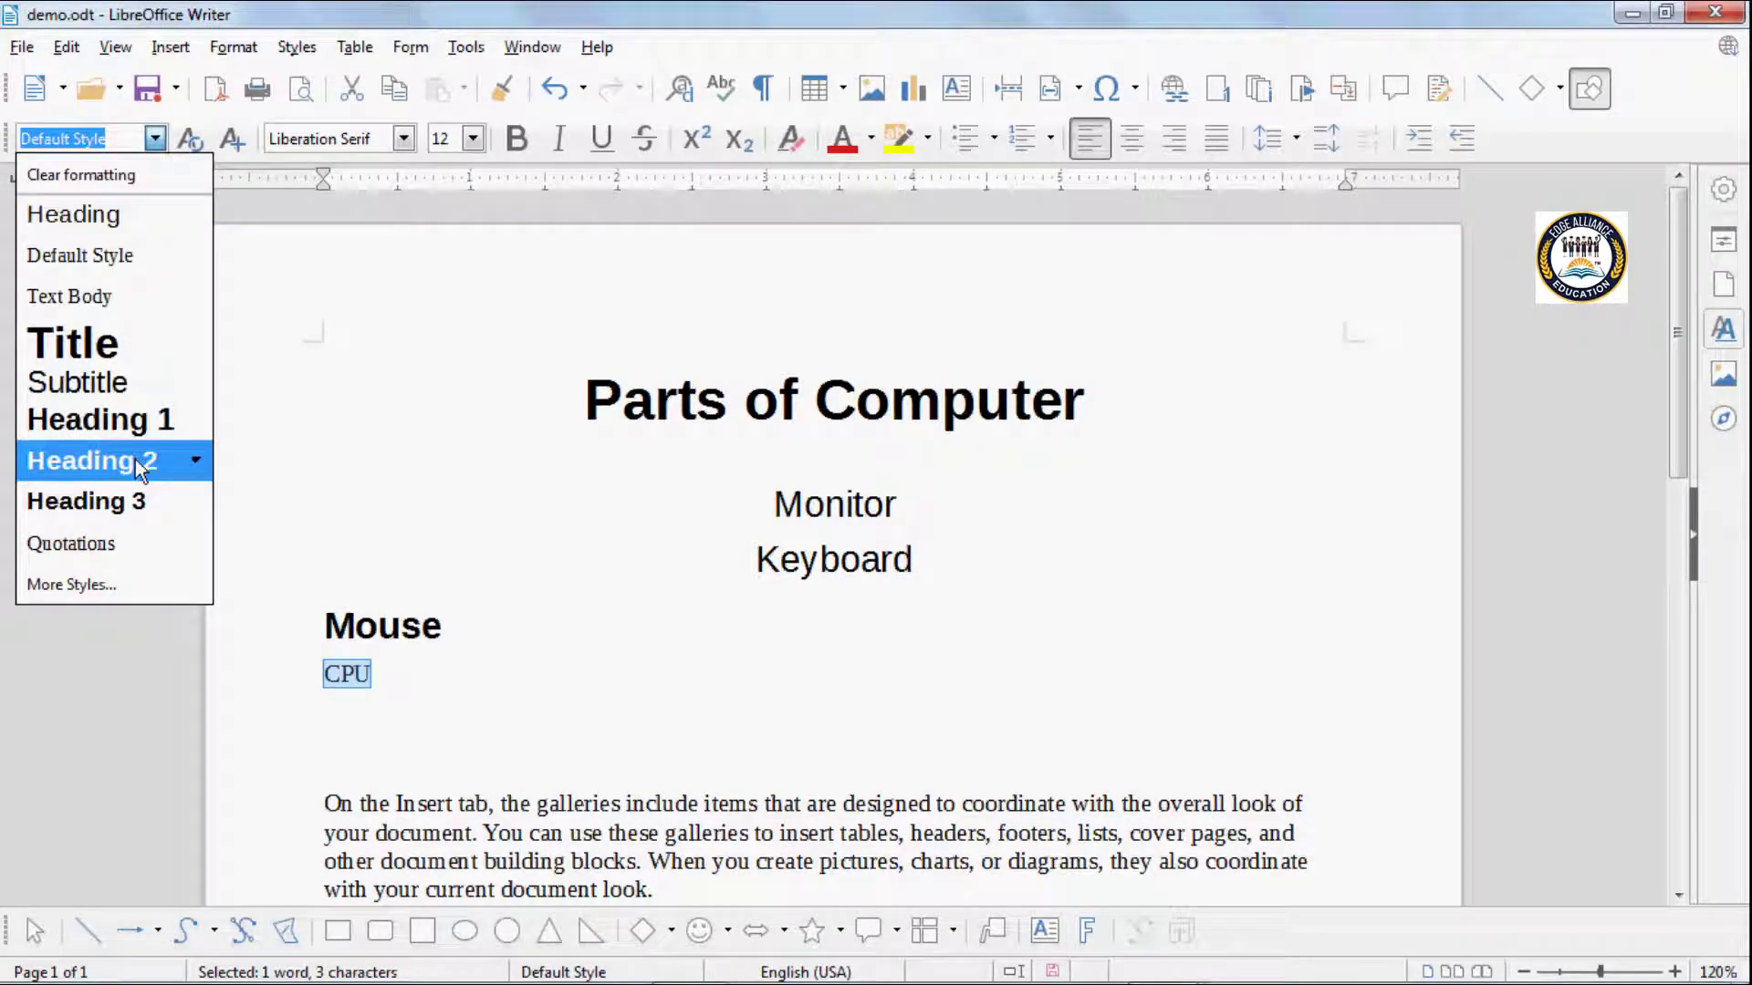
click(91, 501)
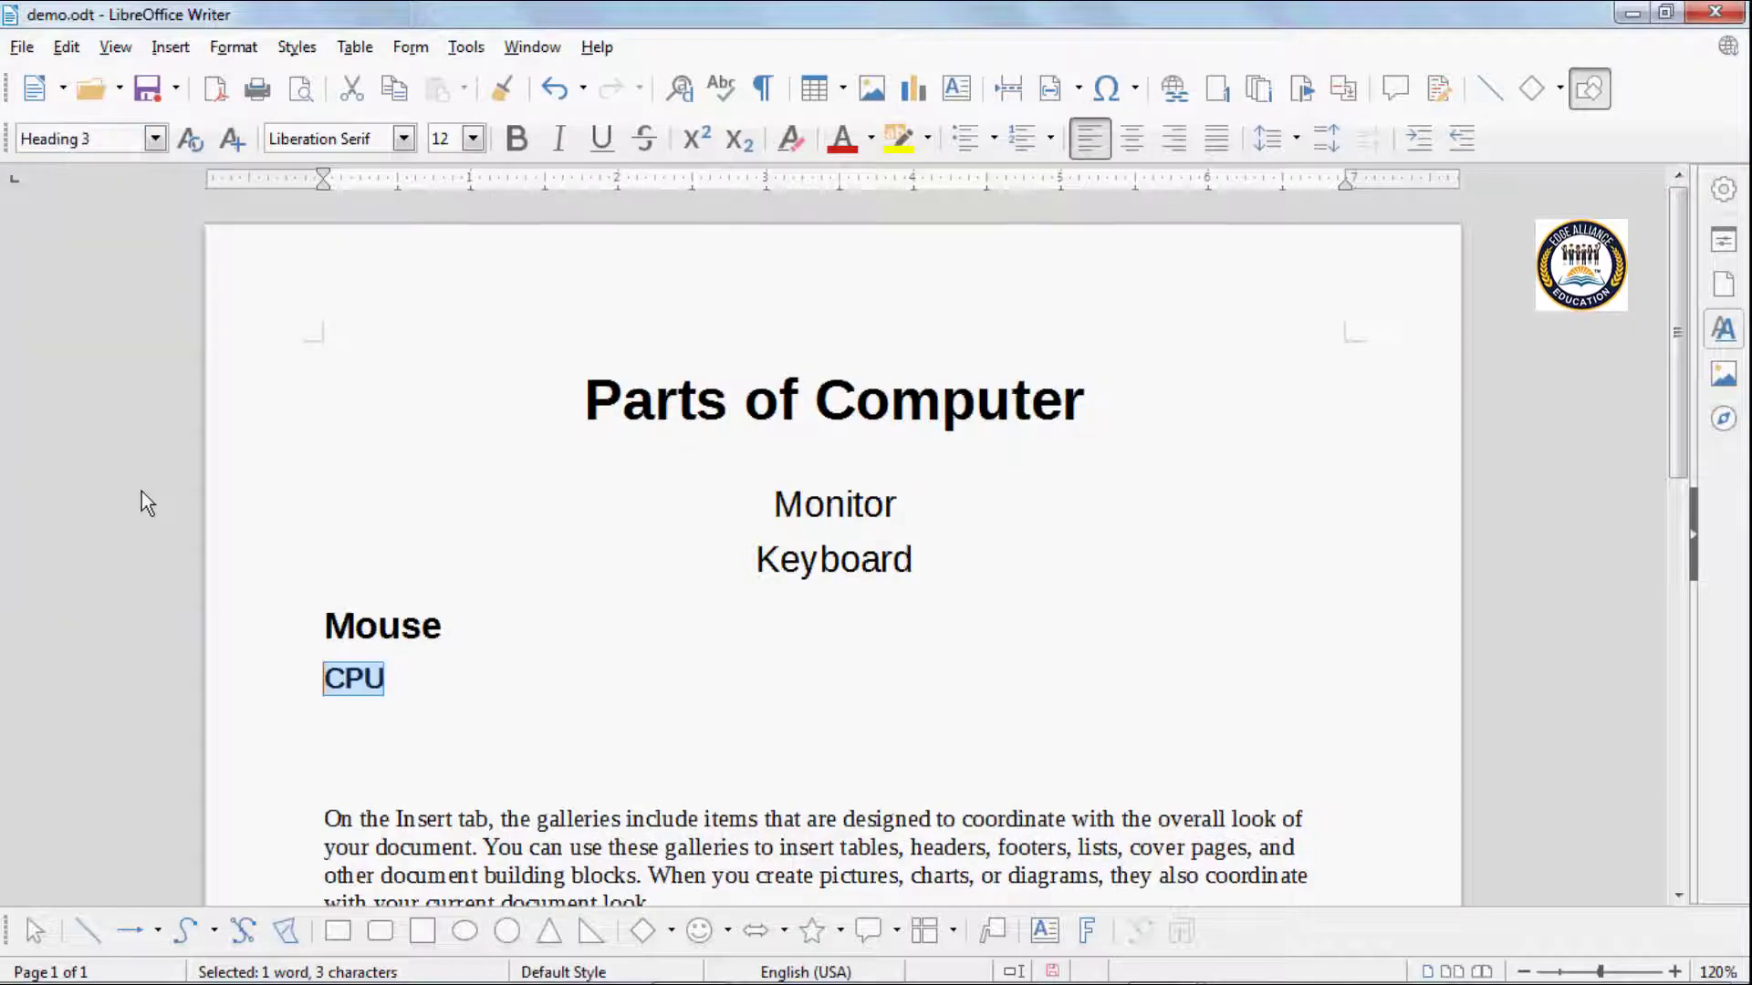
click(396, 685)
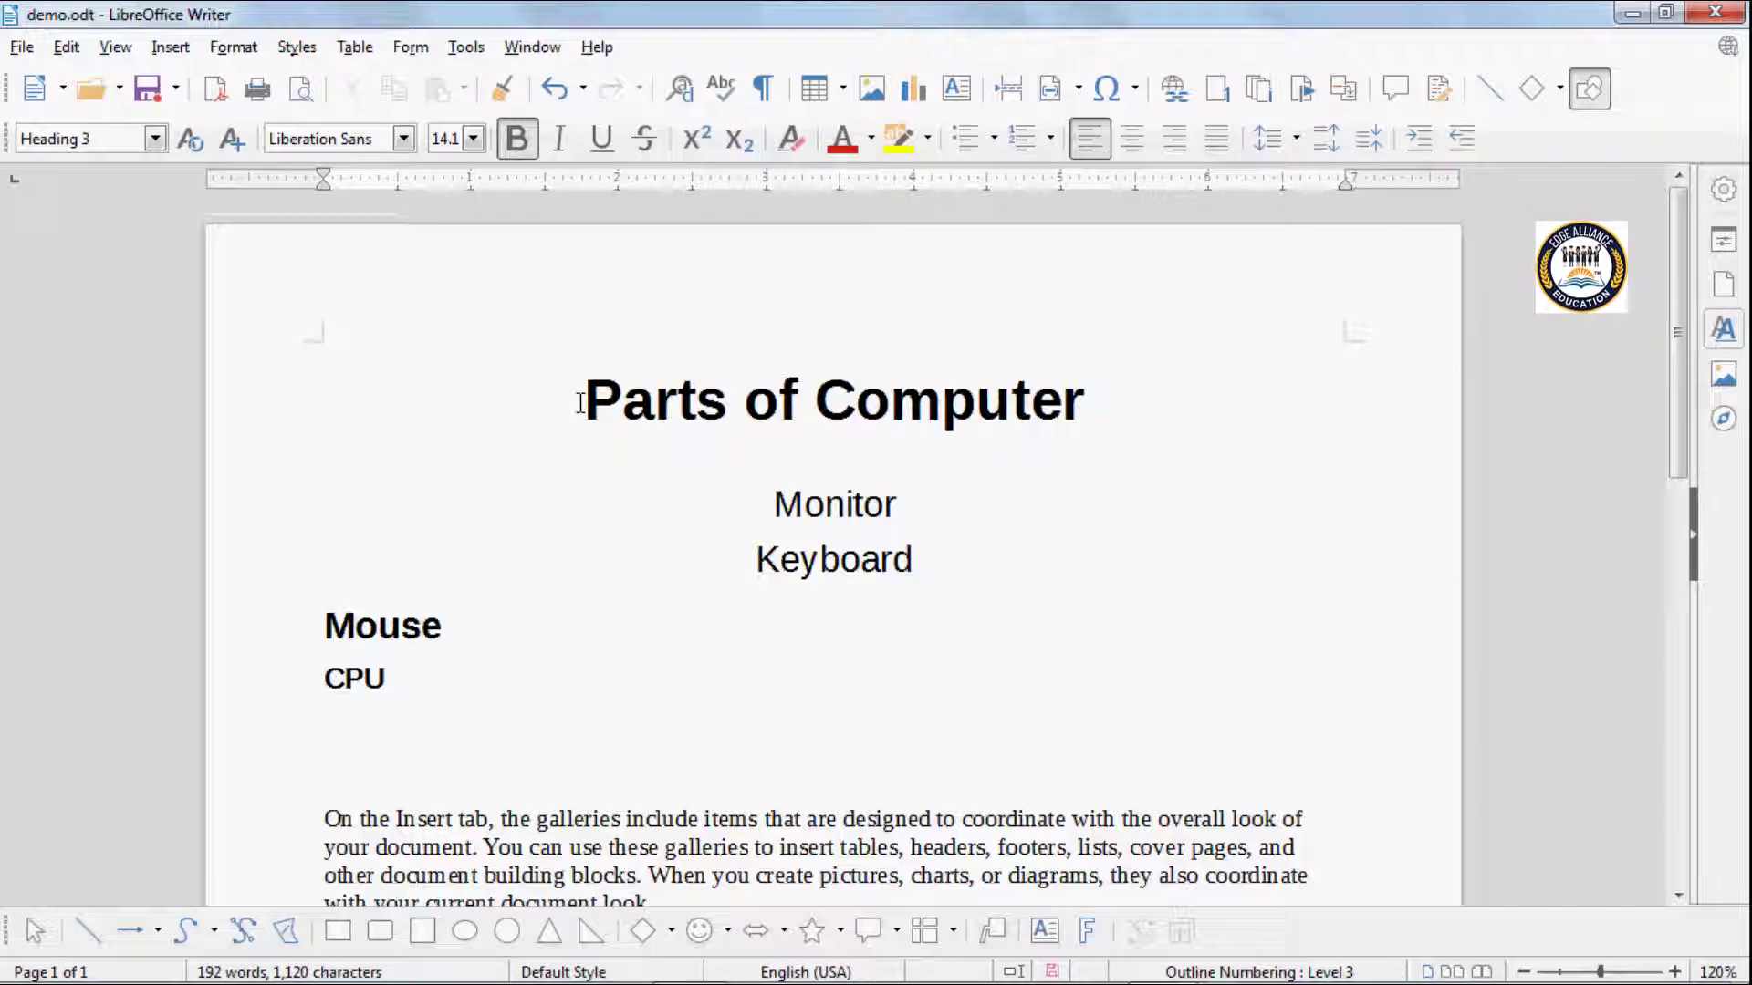
Clear the formatting of the "Parts of Computer" line and of the "Monitor", "Keyboard", "Mouse" and "CPU" lines.
drag(580, 397, 1094, 402)
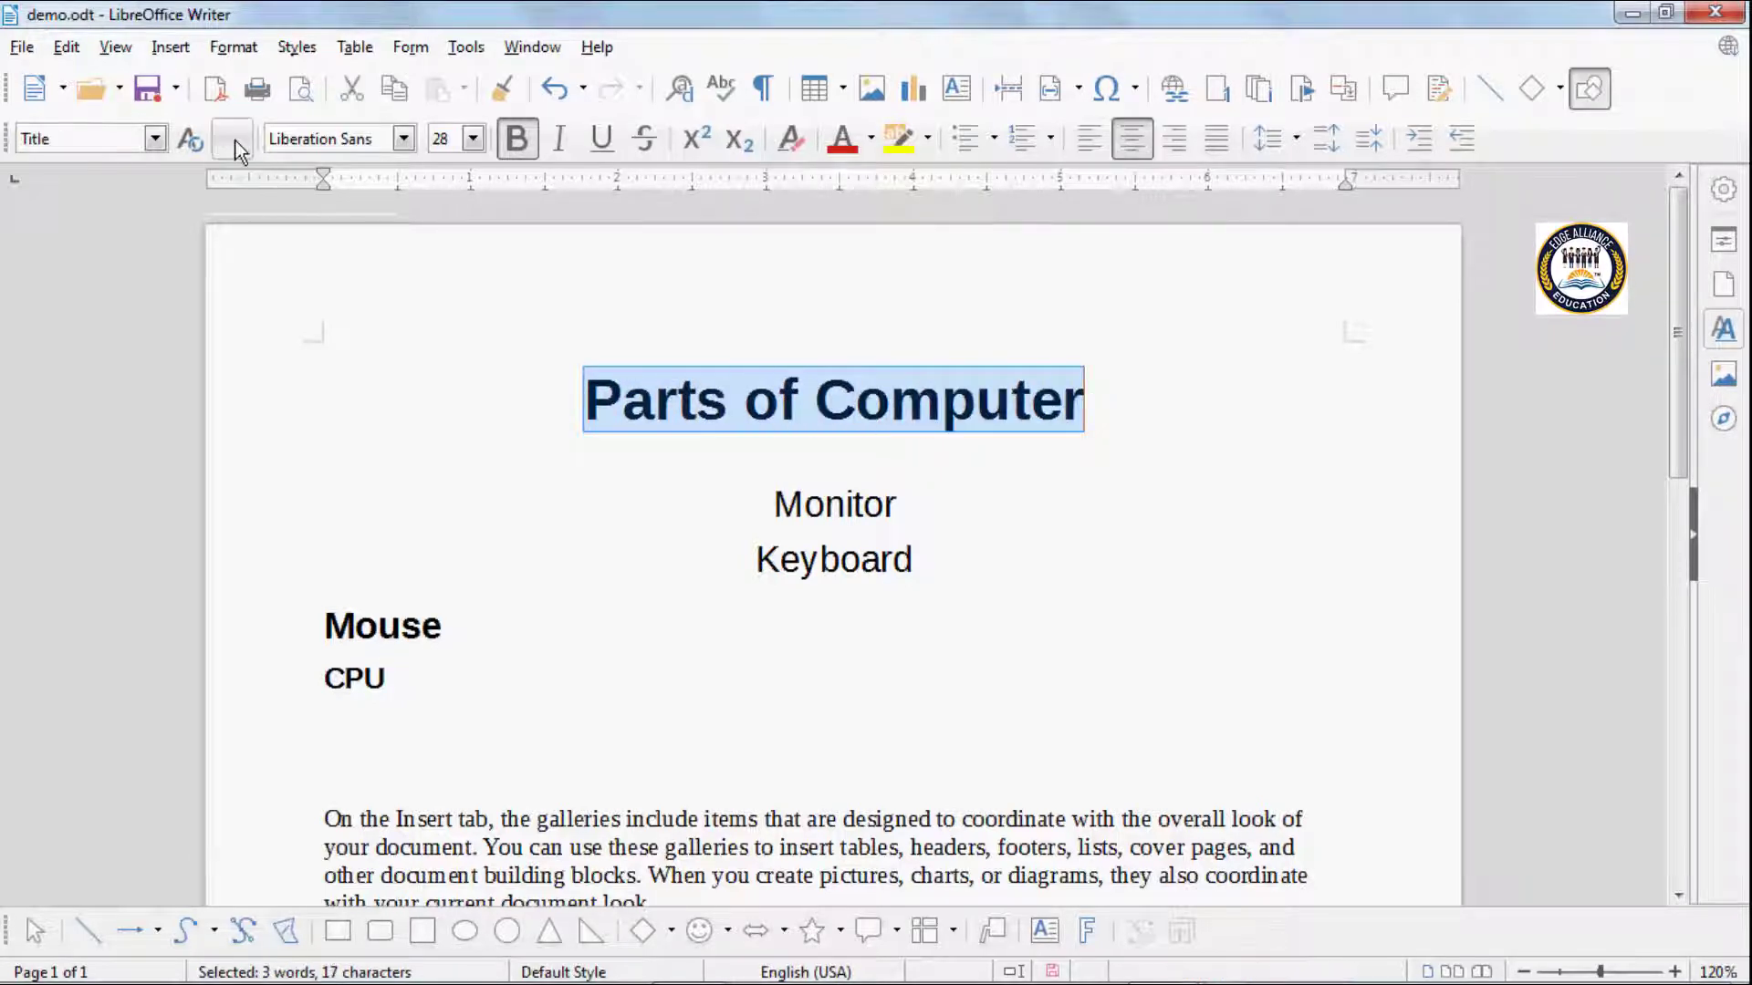
click(153, 141)
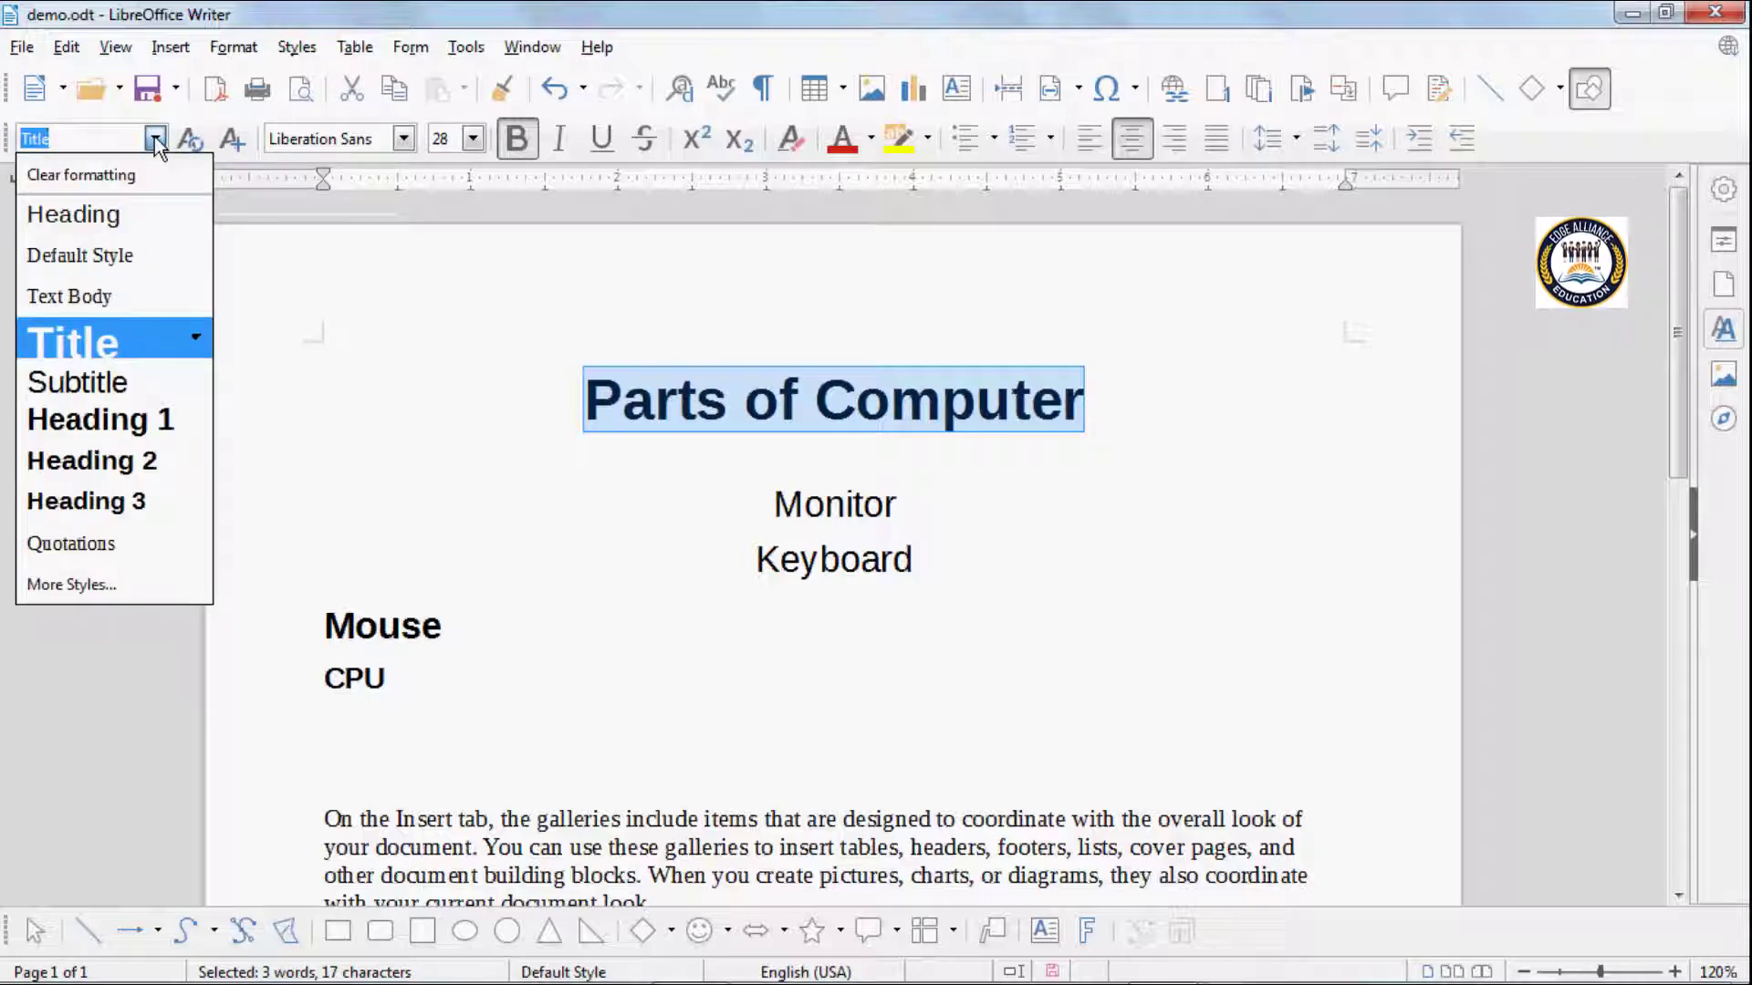
click(122, 174)
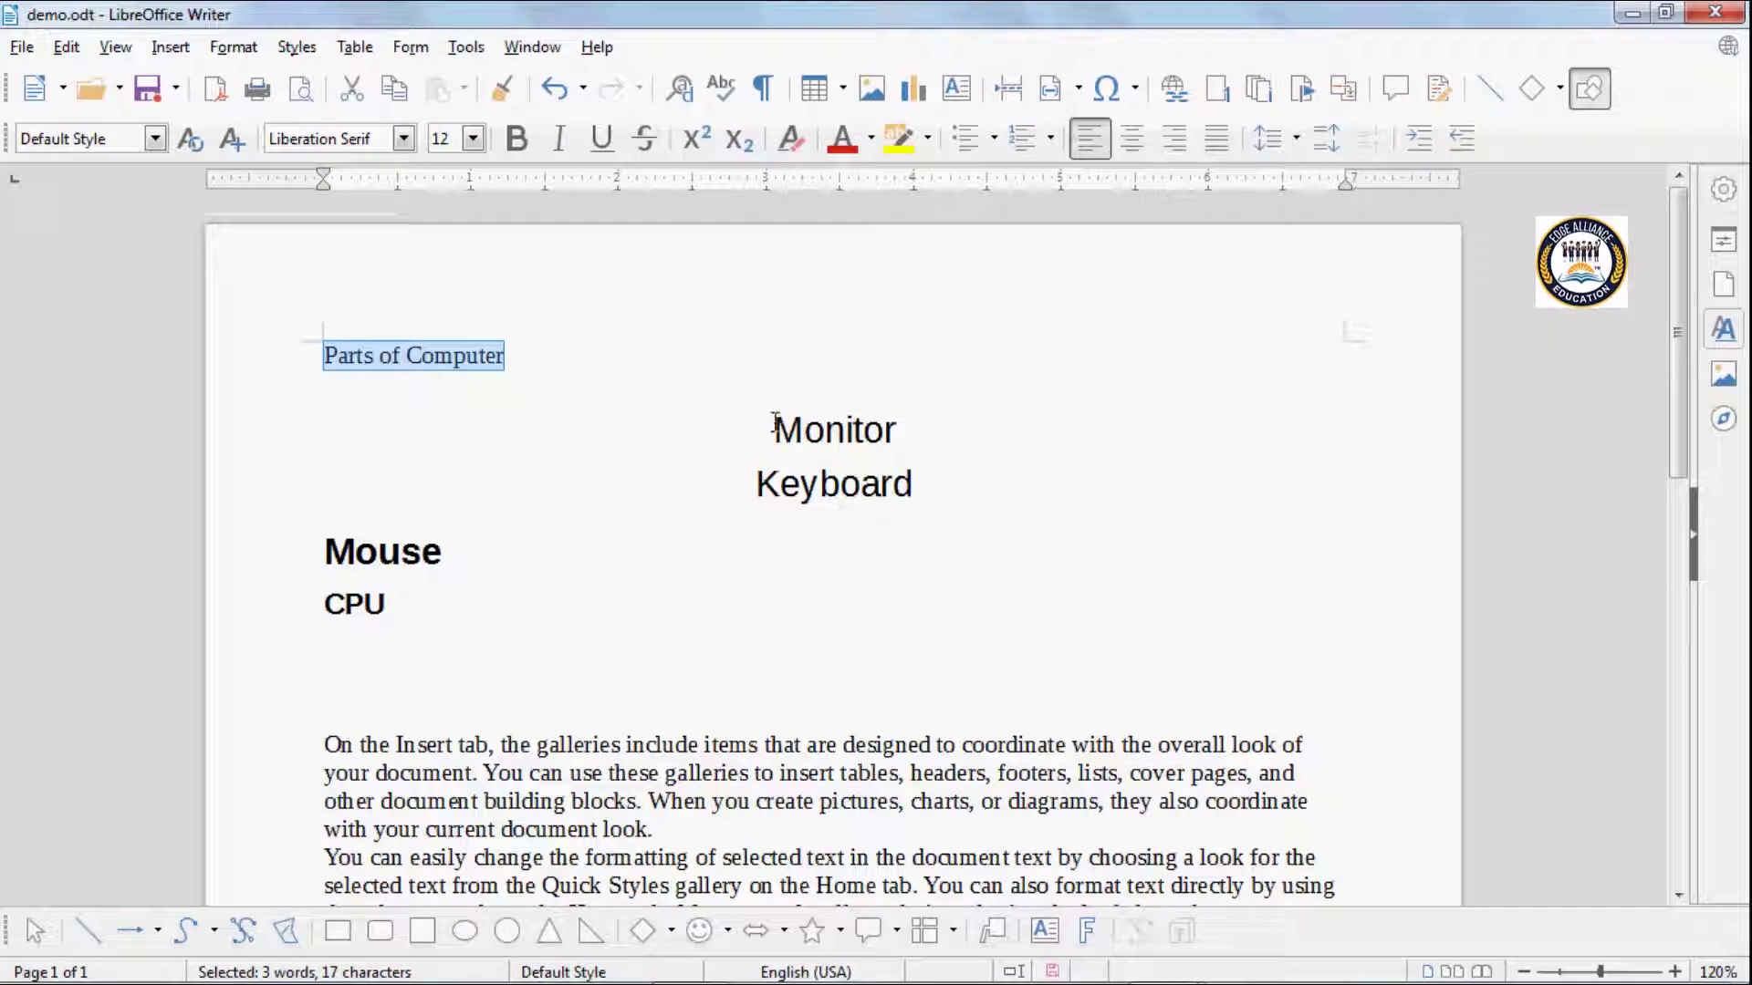
drag(775, 426, 920, 467)
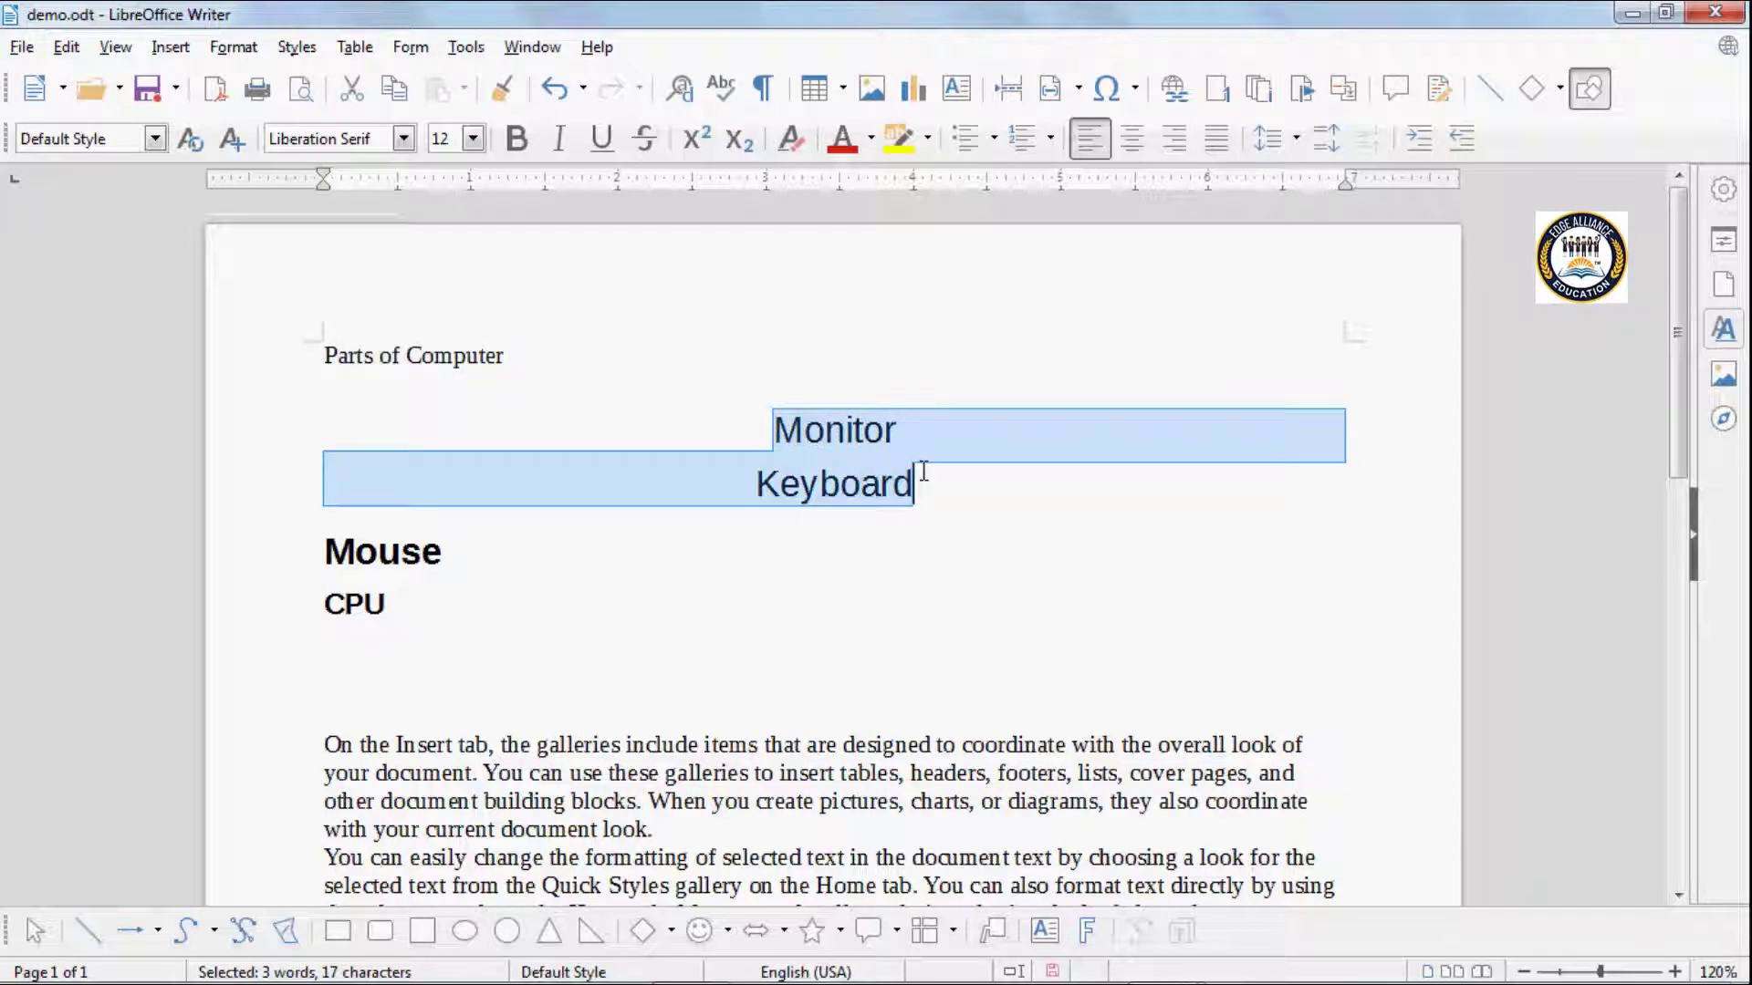
click(156, 138)
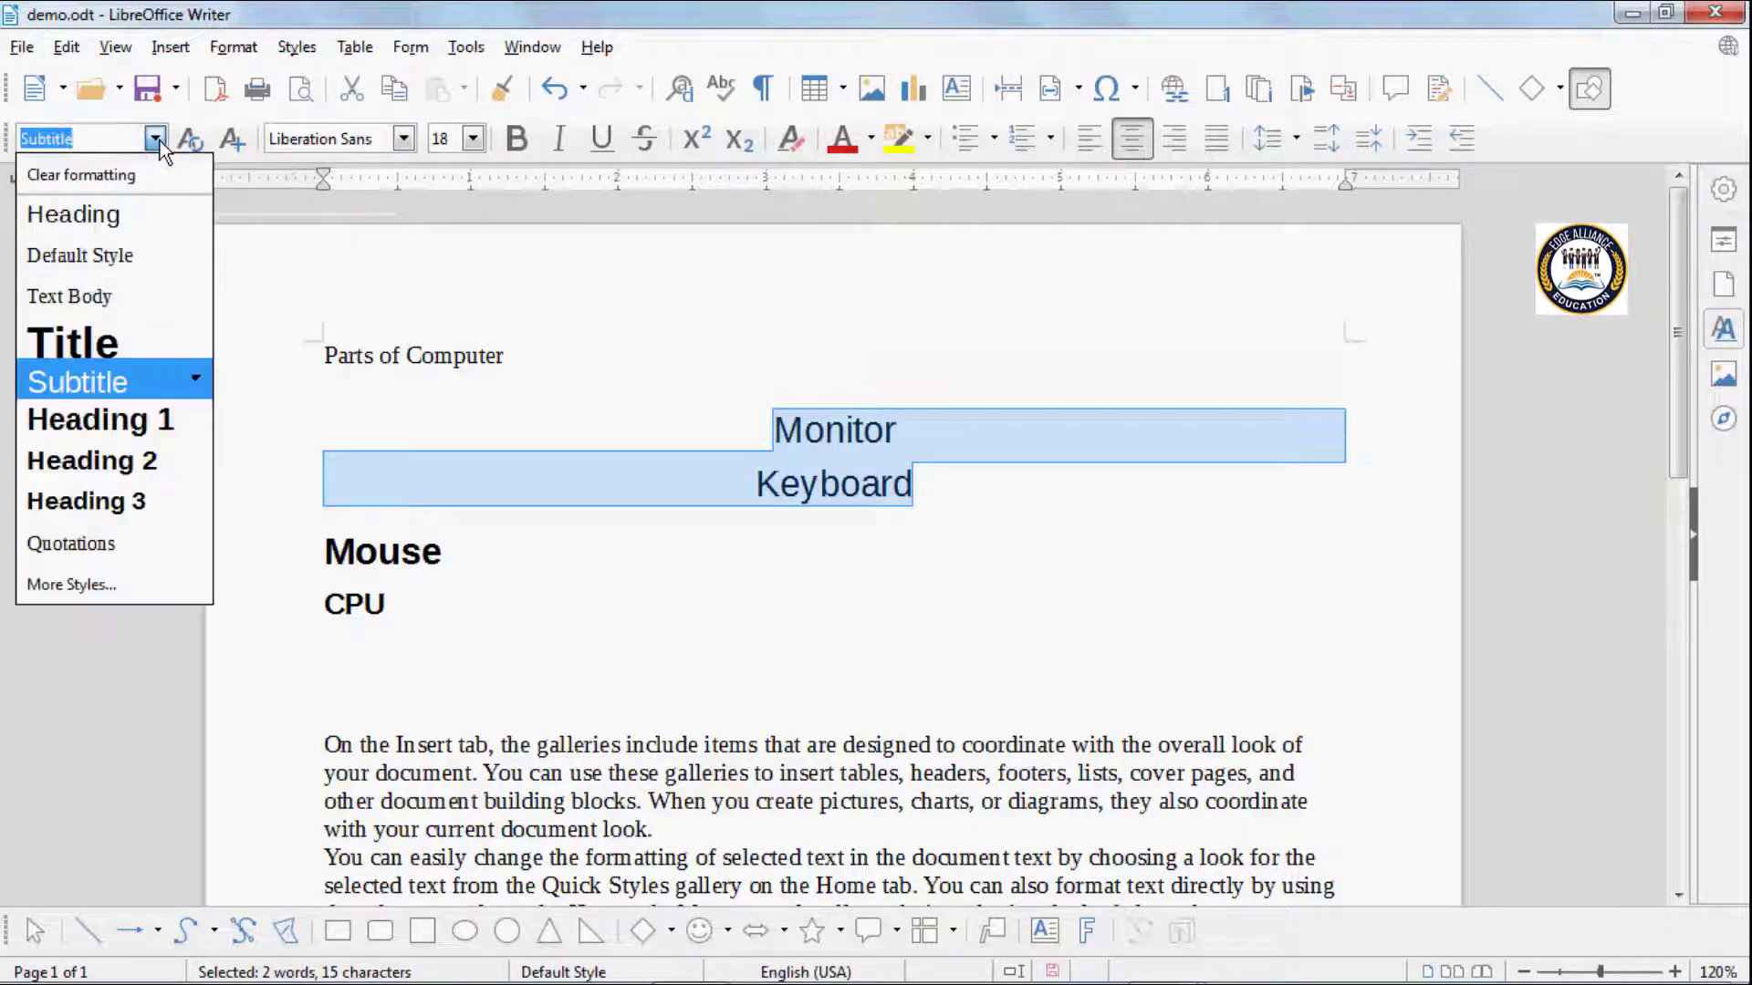
click(106, 173)
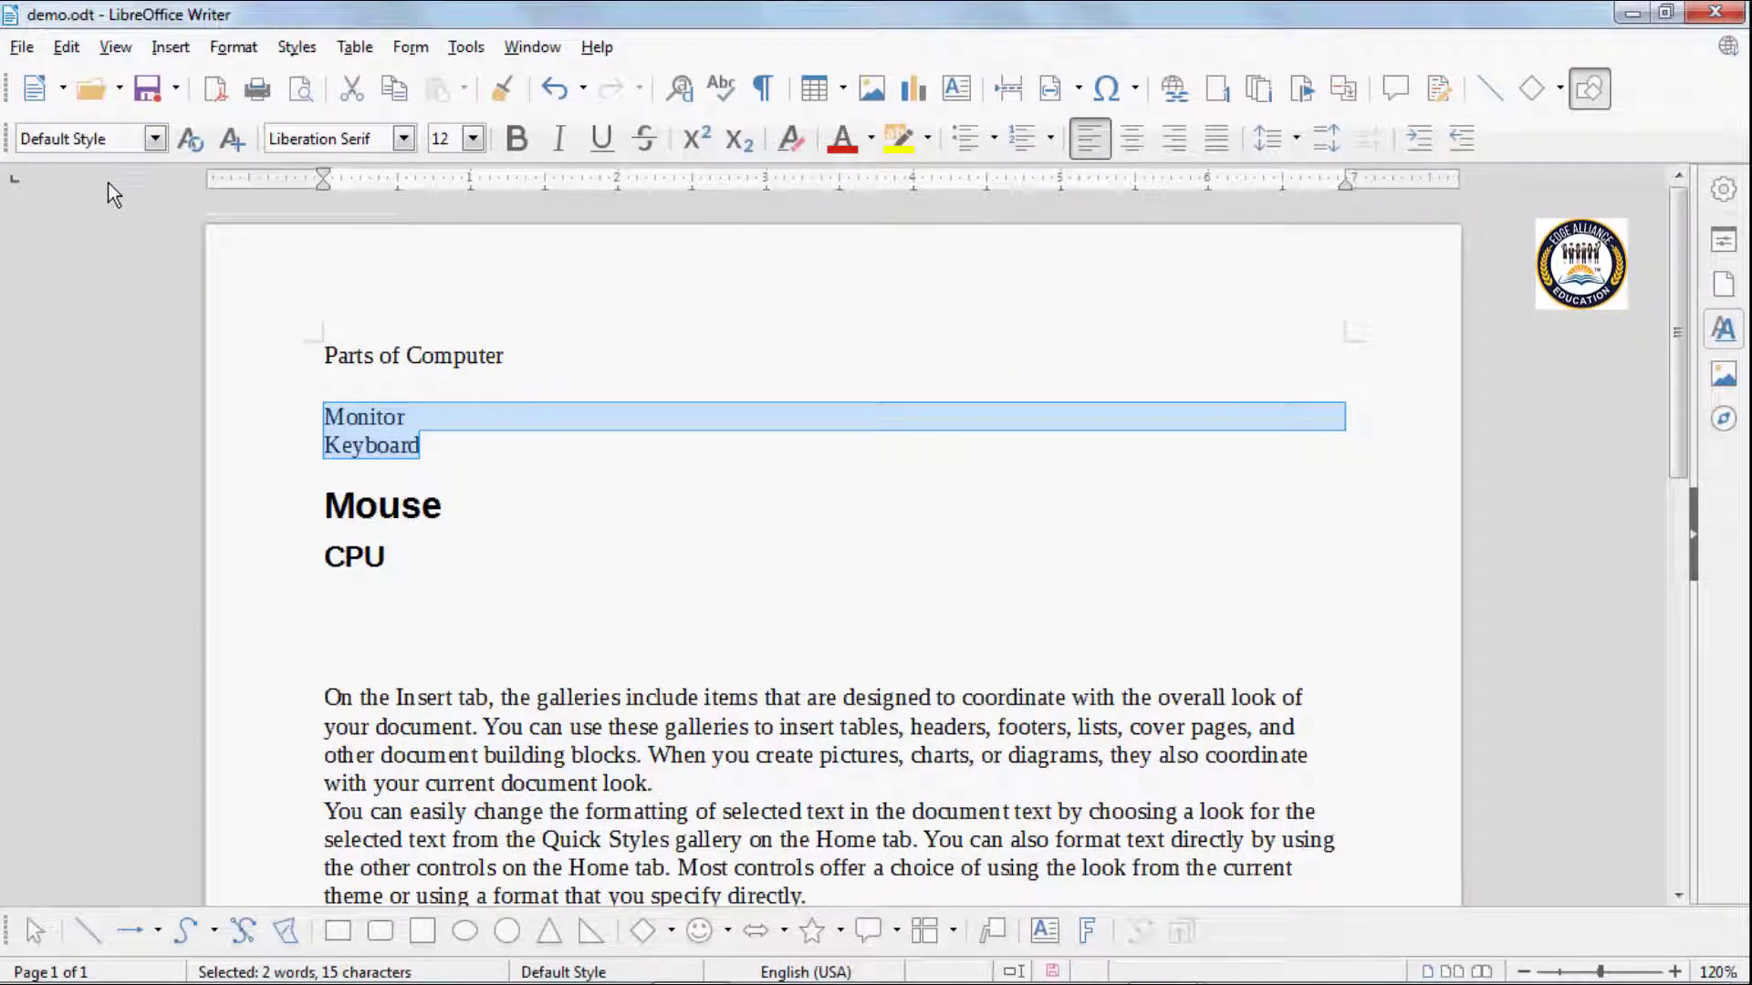
drag(387, 558, 325, 508)
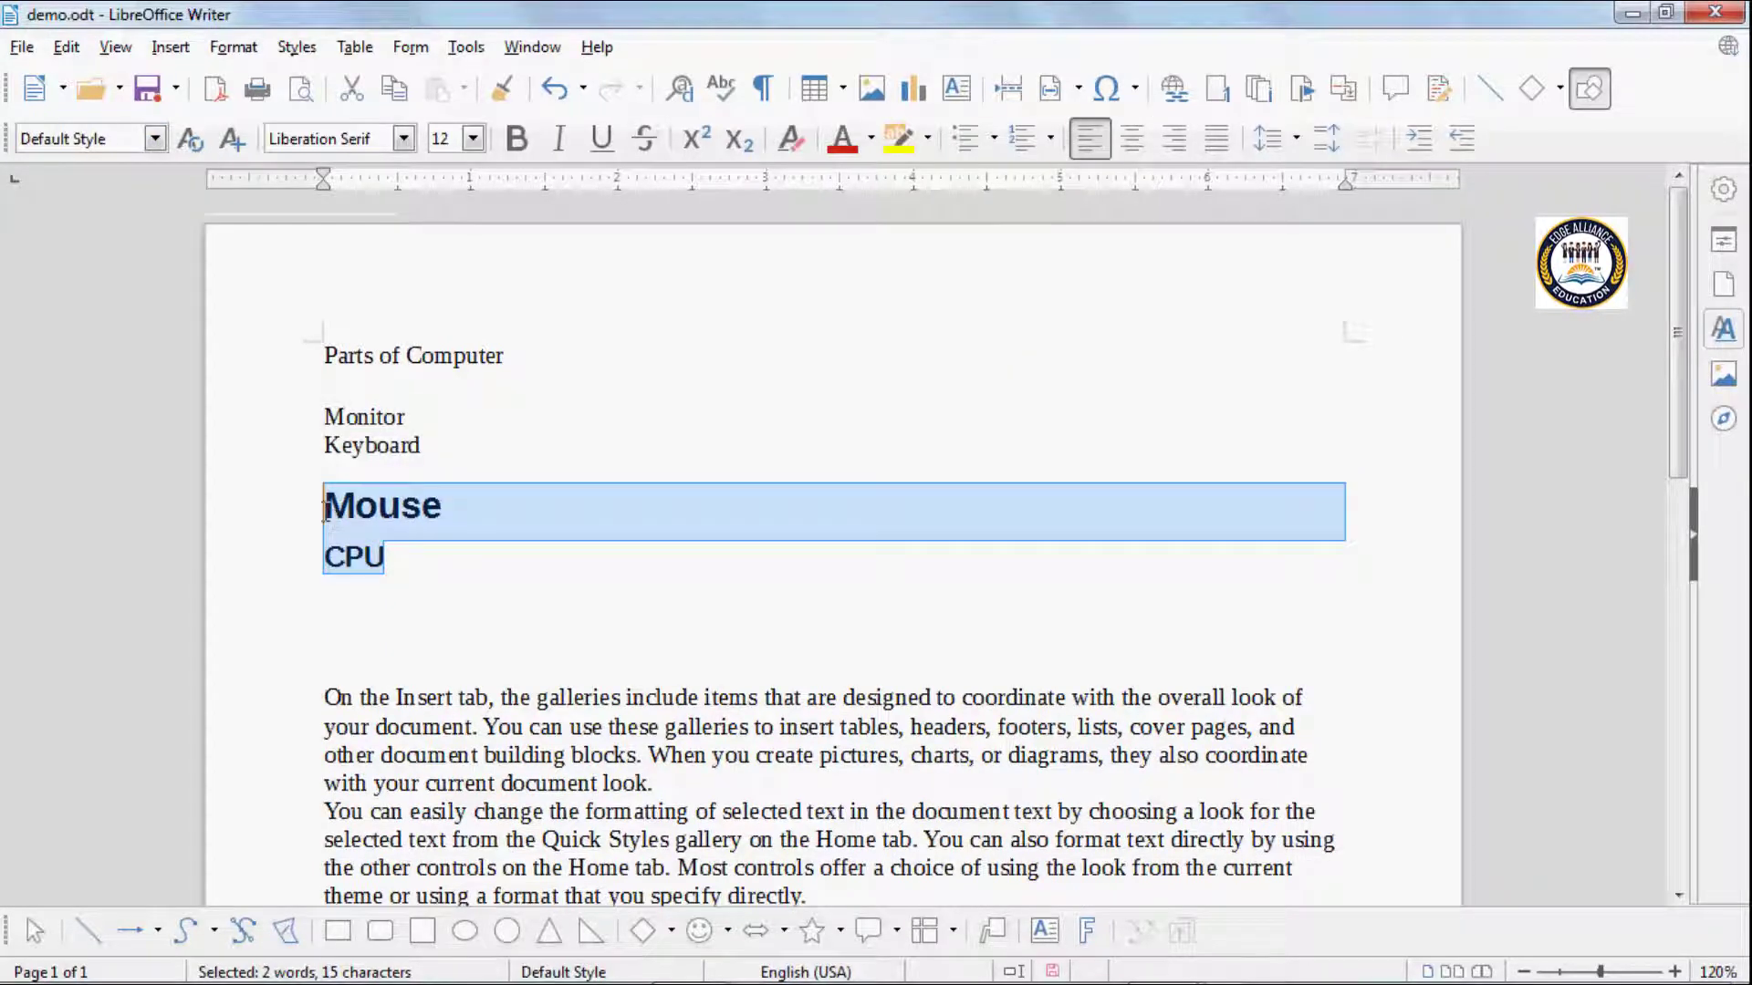
click(156, 139)
click(125, 173)
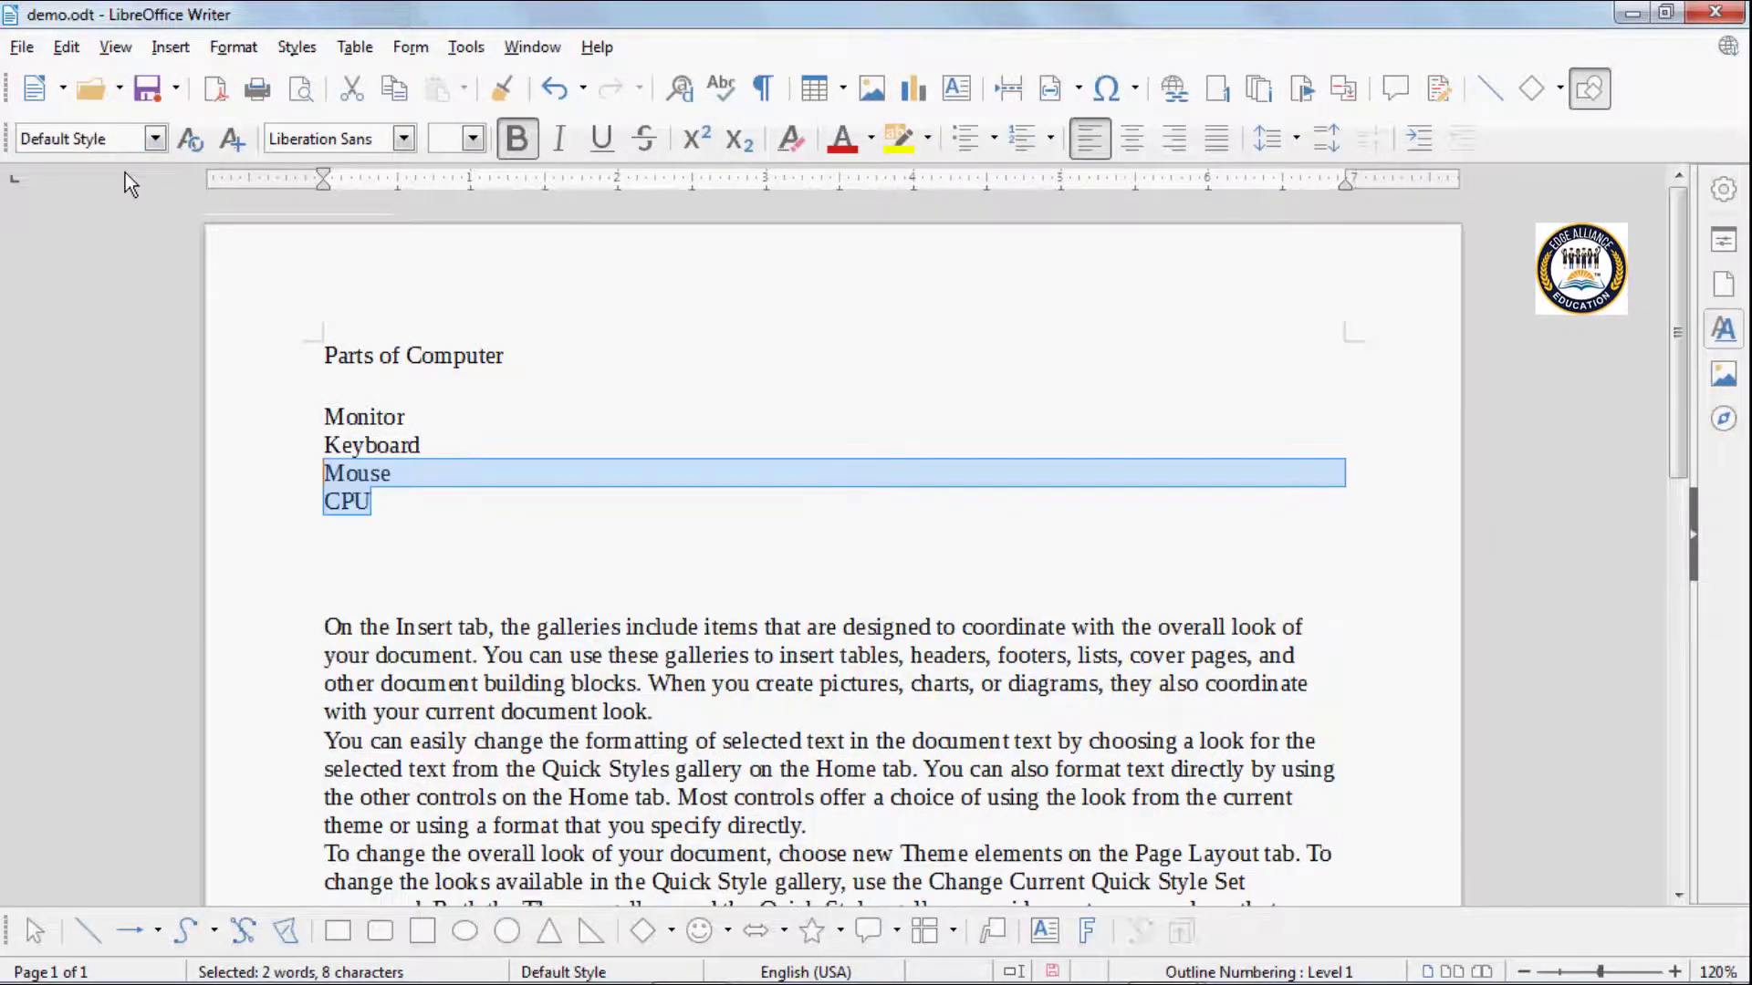
click(390, 500)
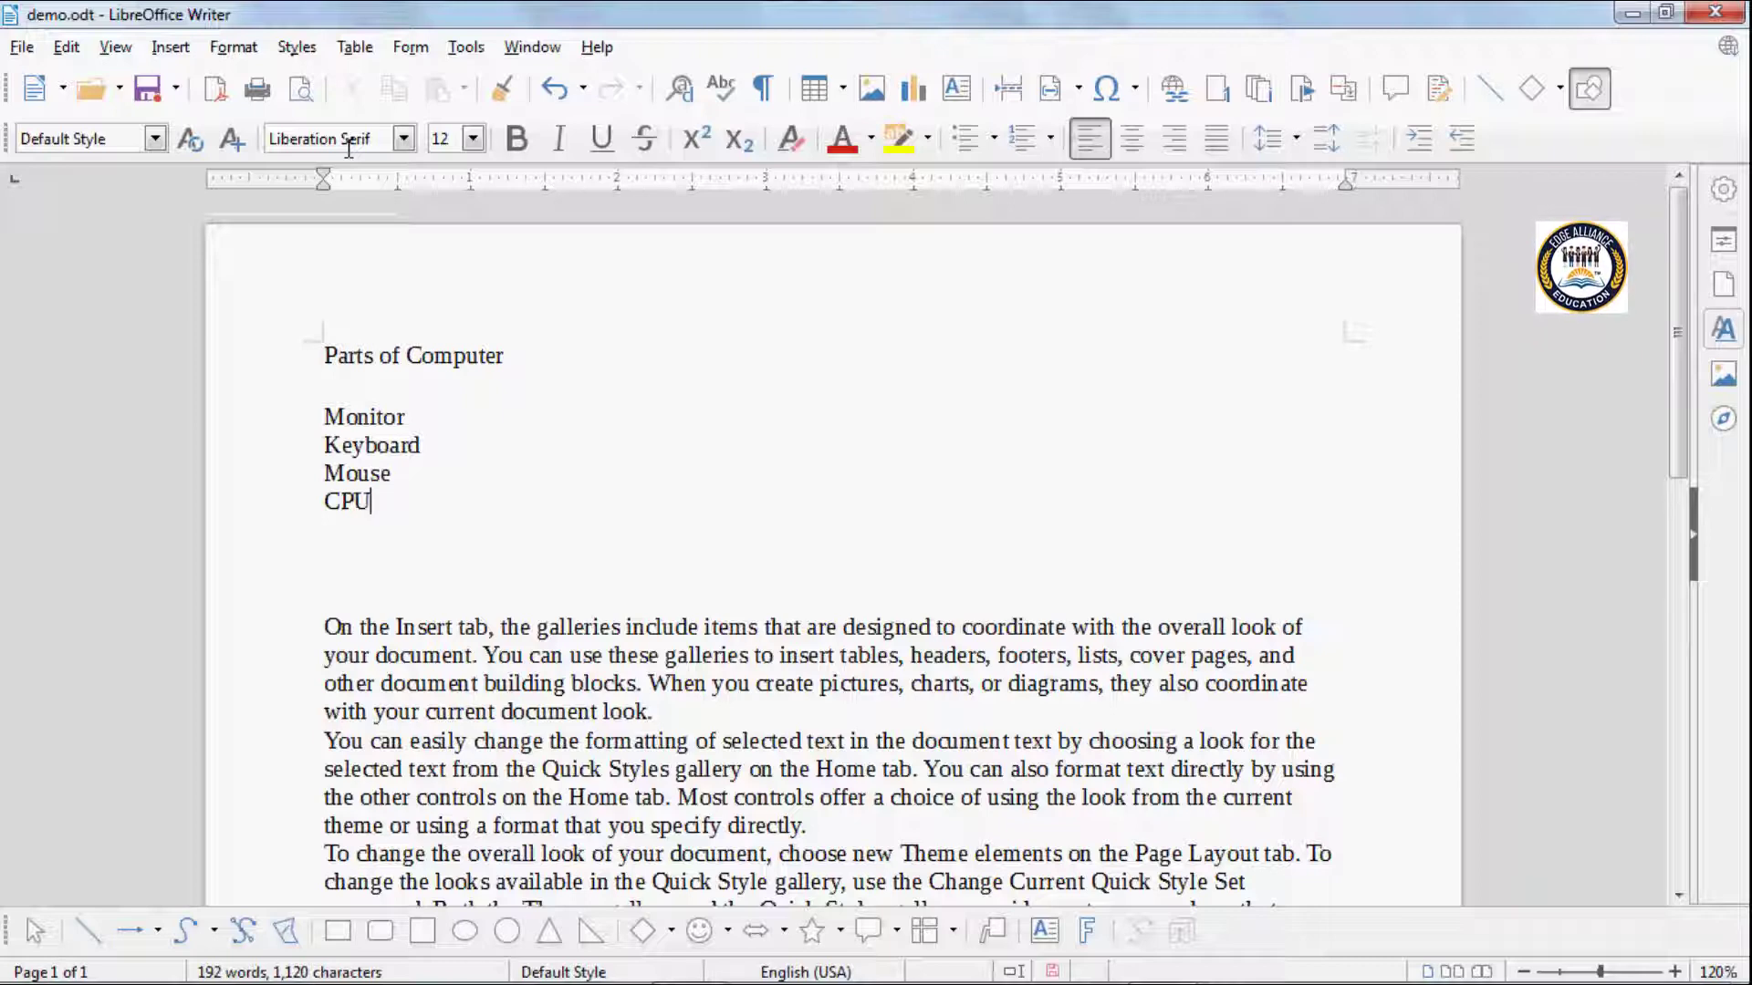
Change the font of the "Parts of Computer" line to Limelight.
click(511, 357)
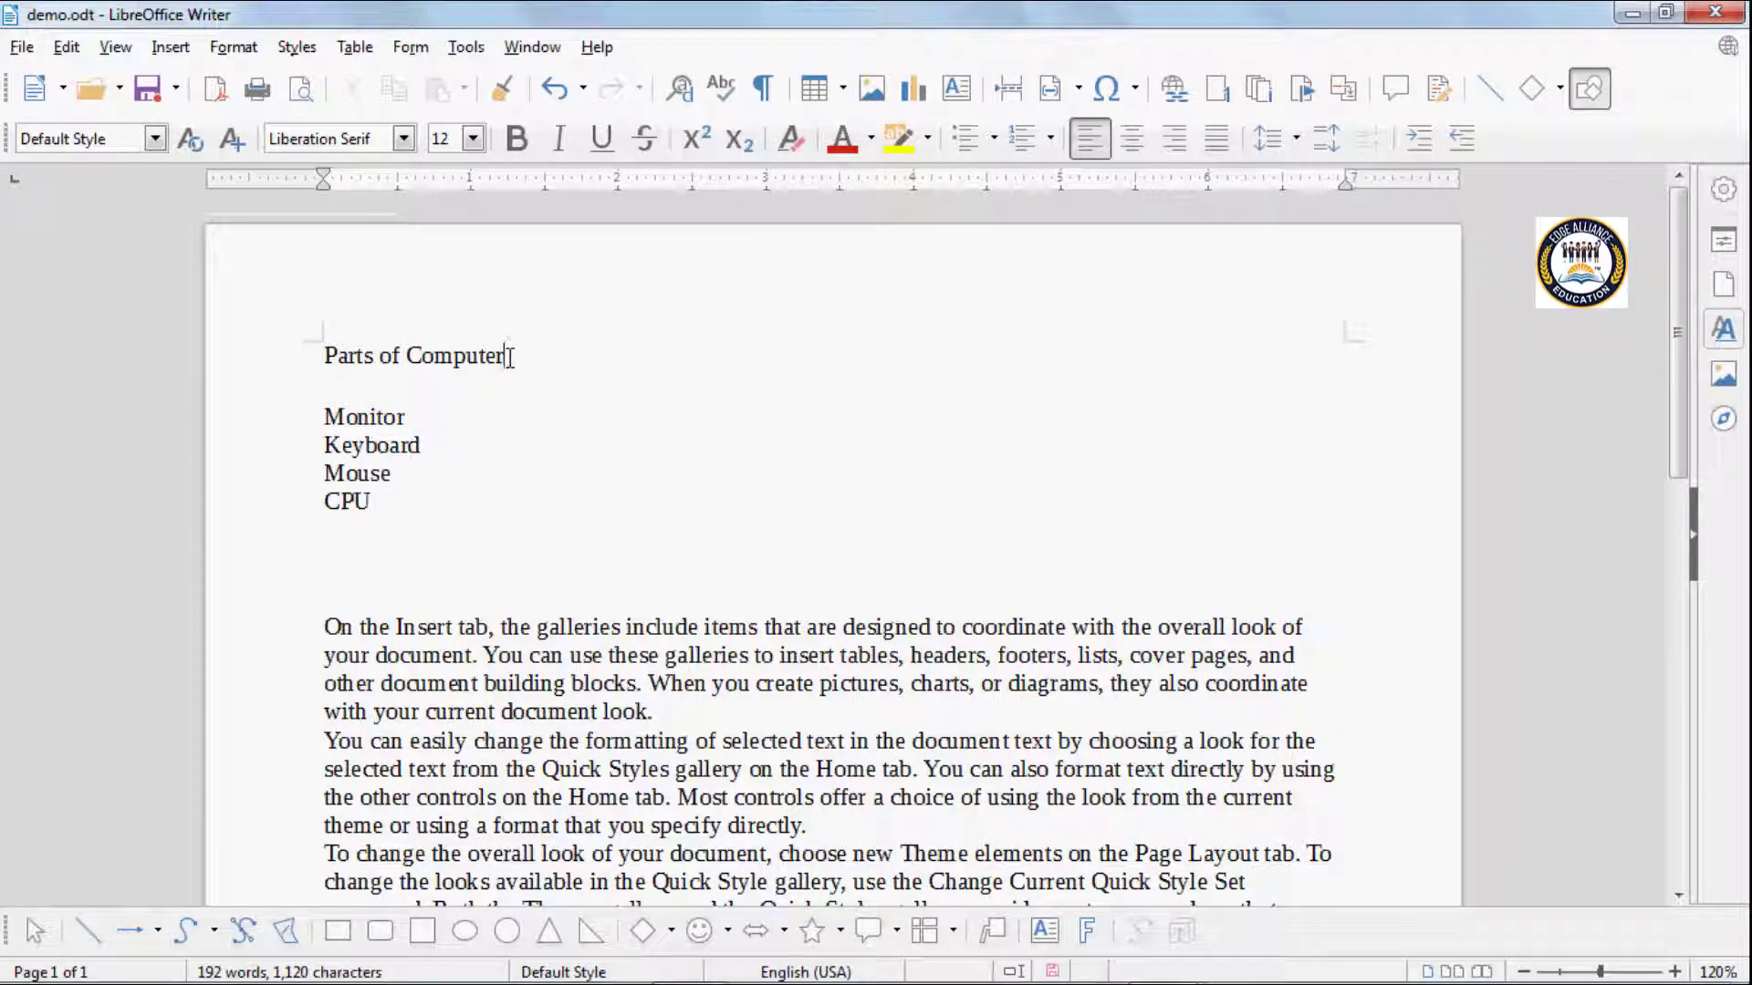
drag(511, 356, 323, 354)
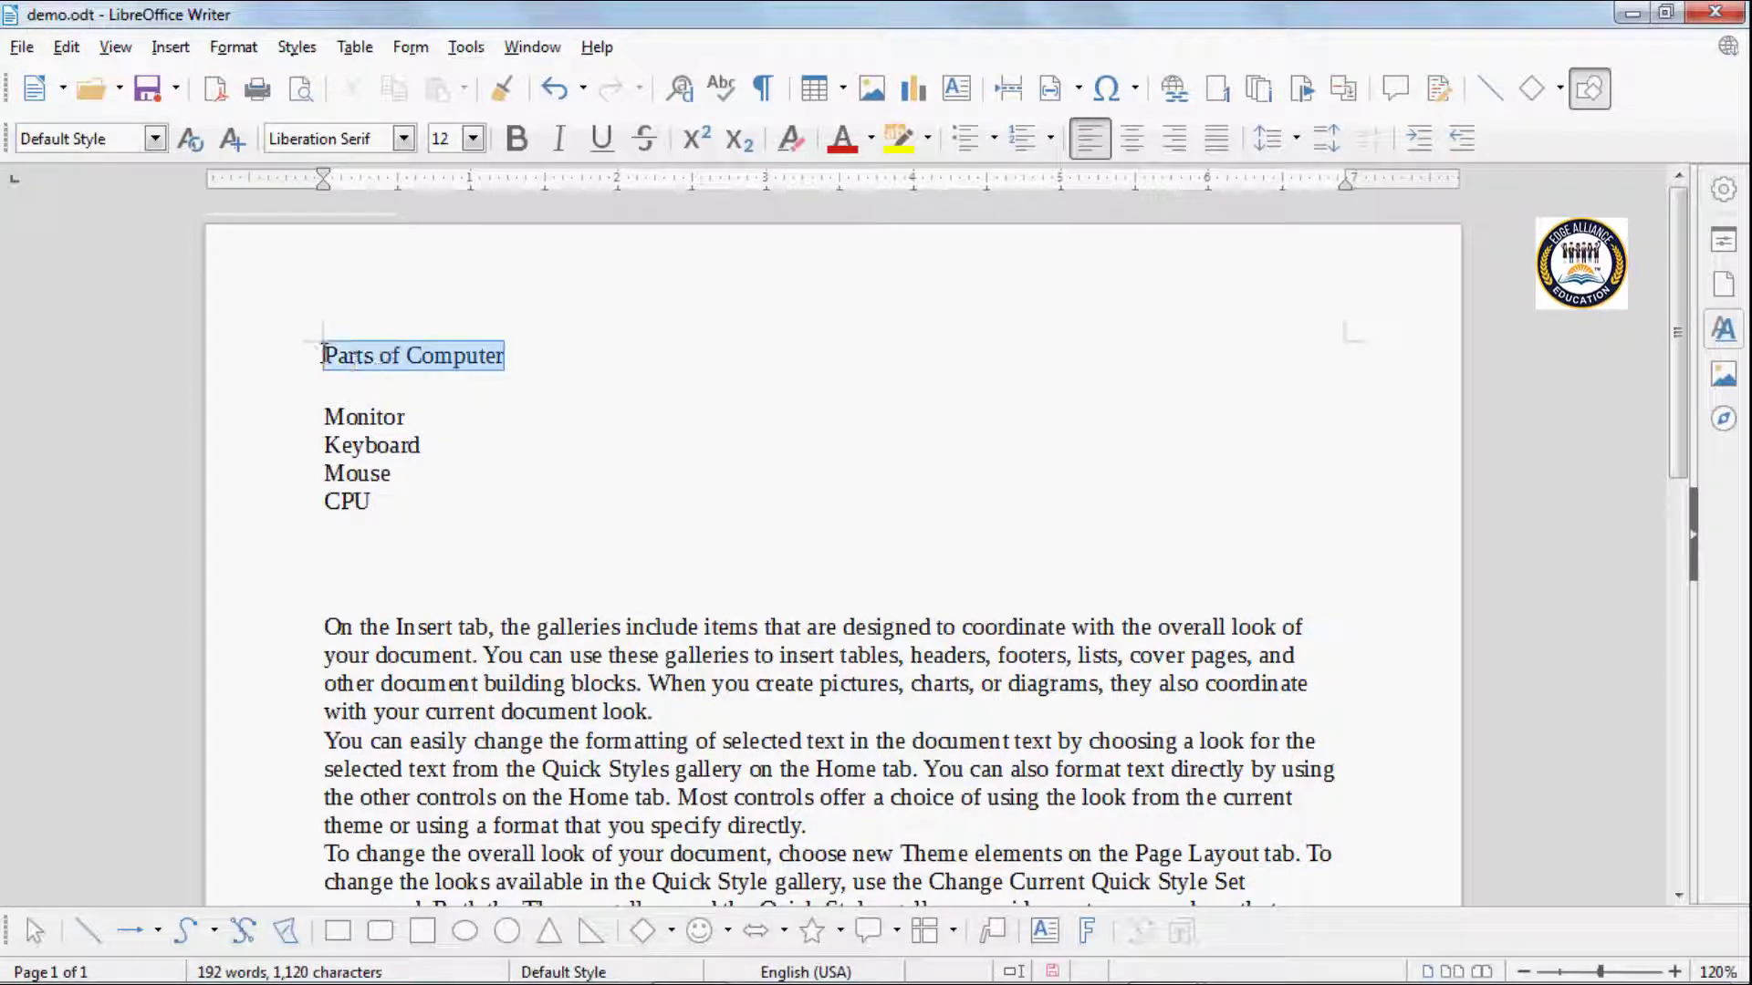
click(401, 140)
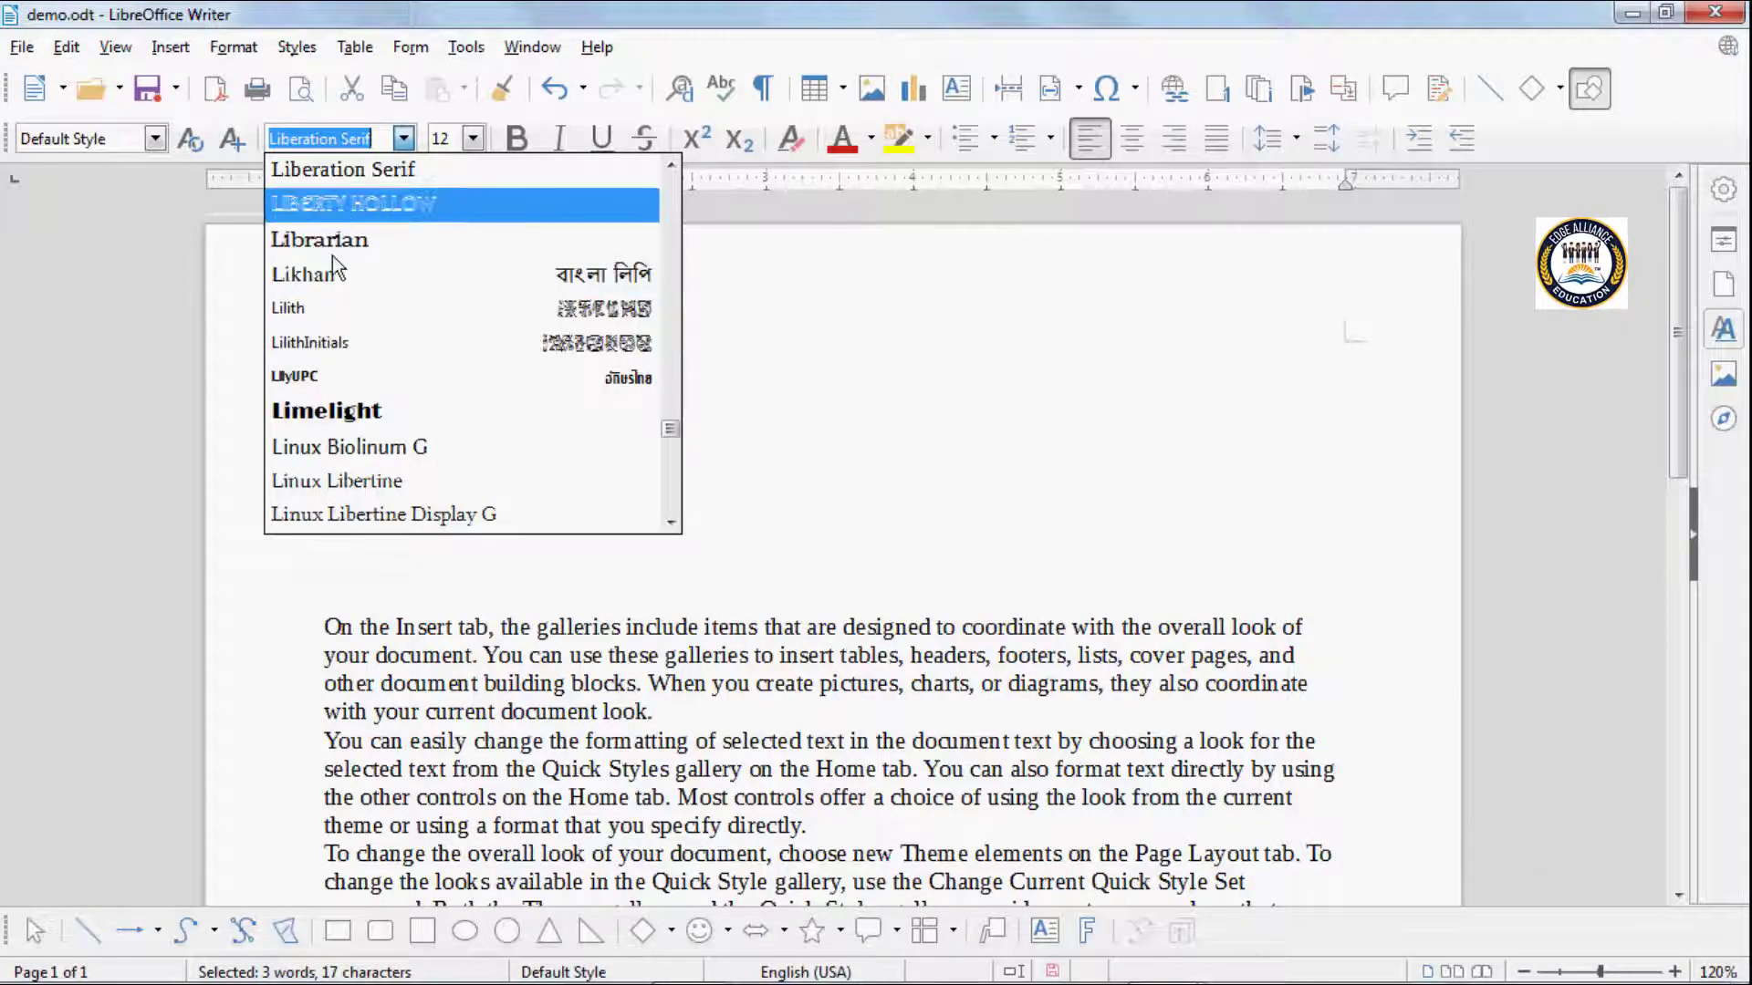
click(332, 411)
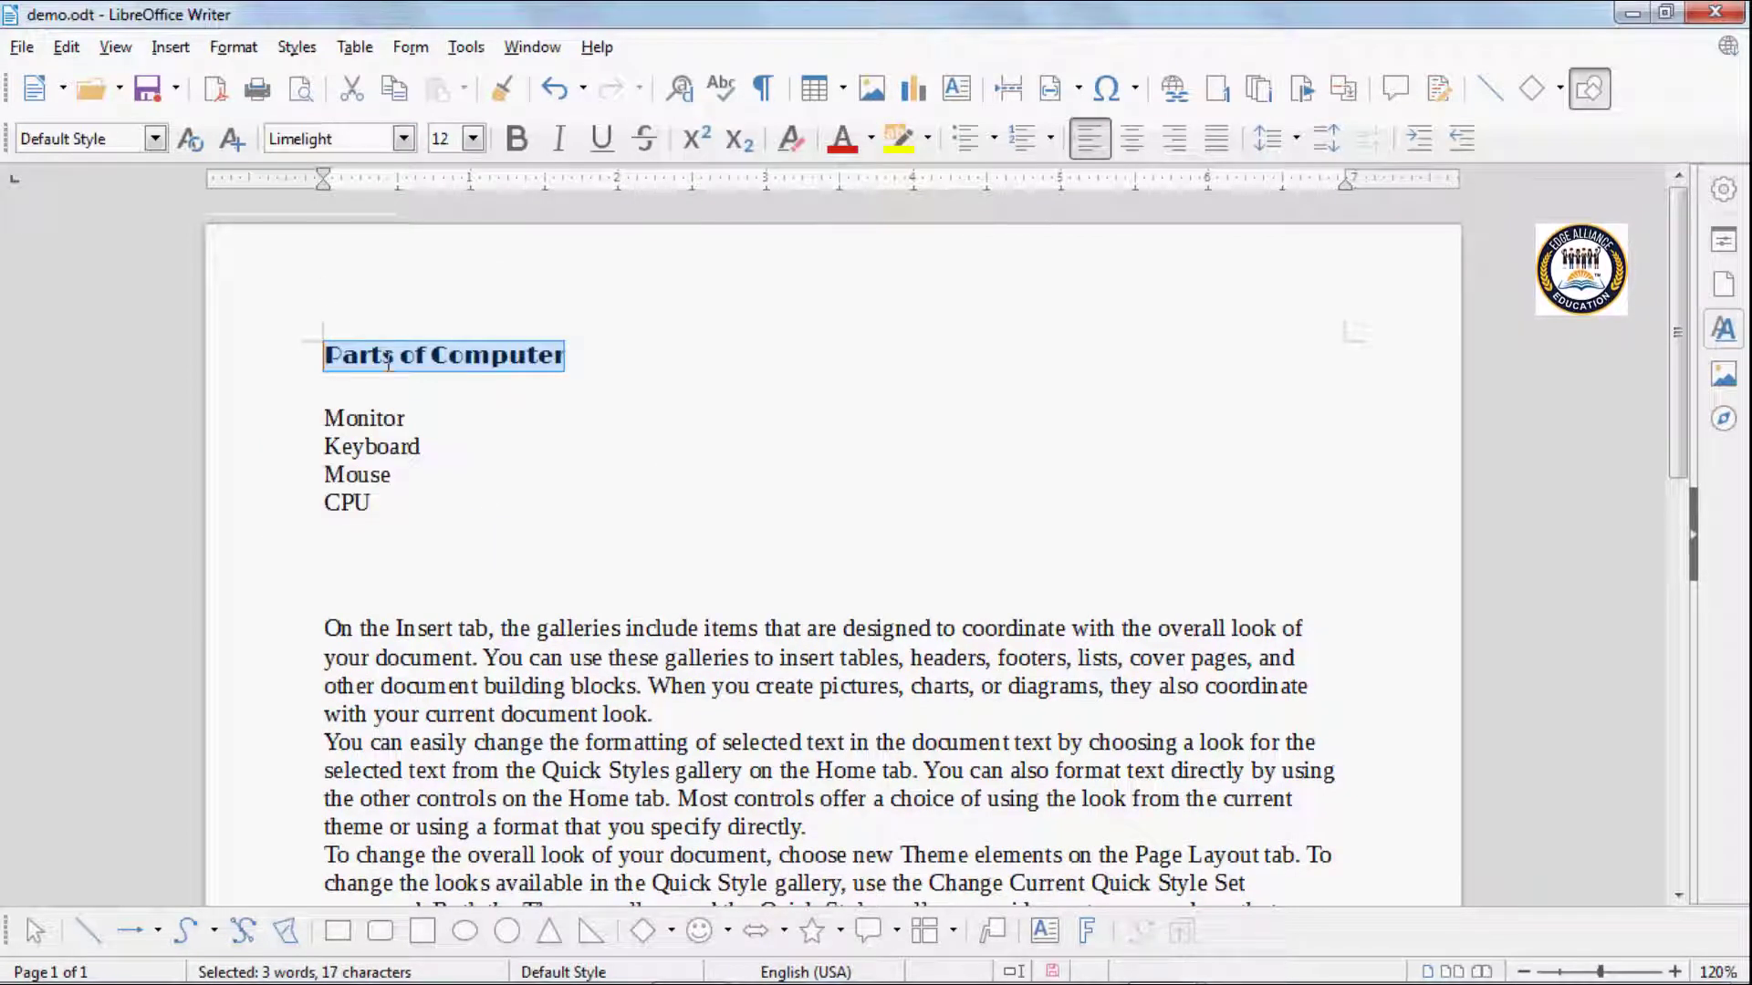
Browse the available fonts for the "Parts of Computer" line without applying another one.
click(402, 138)
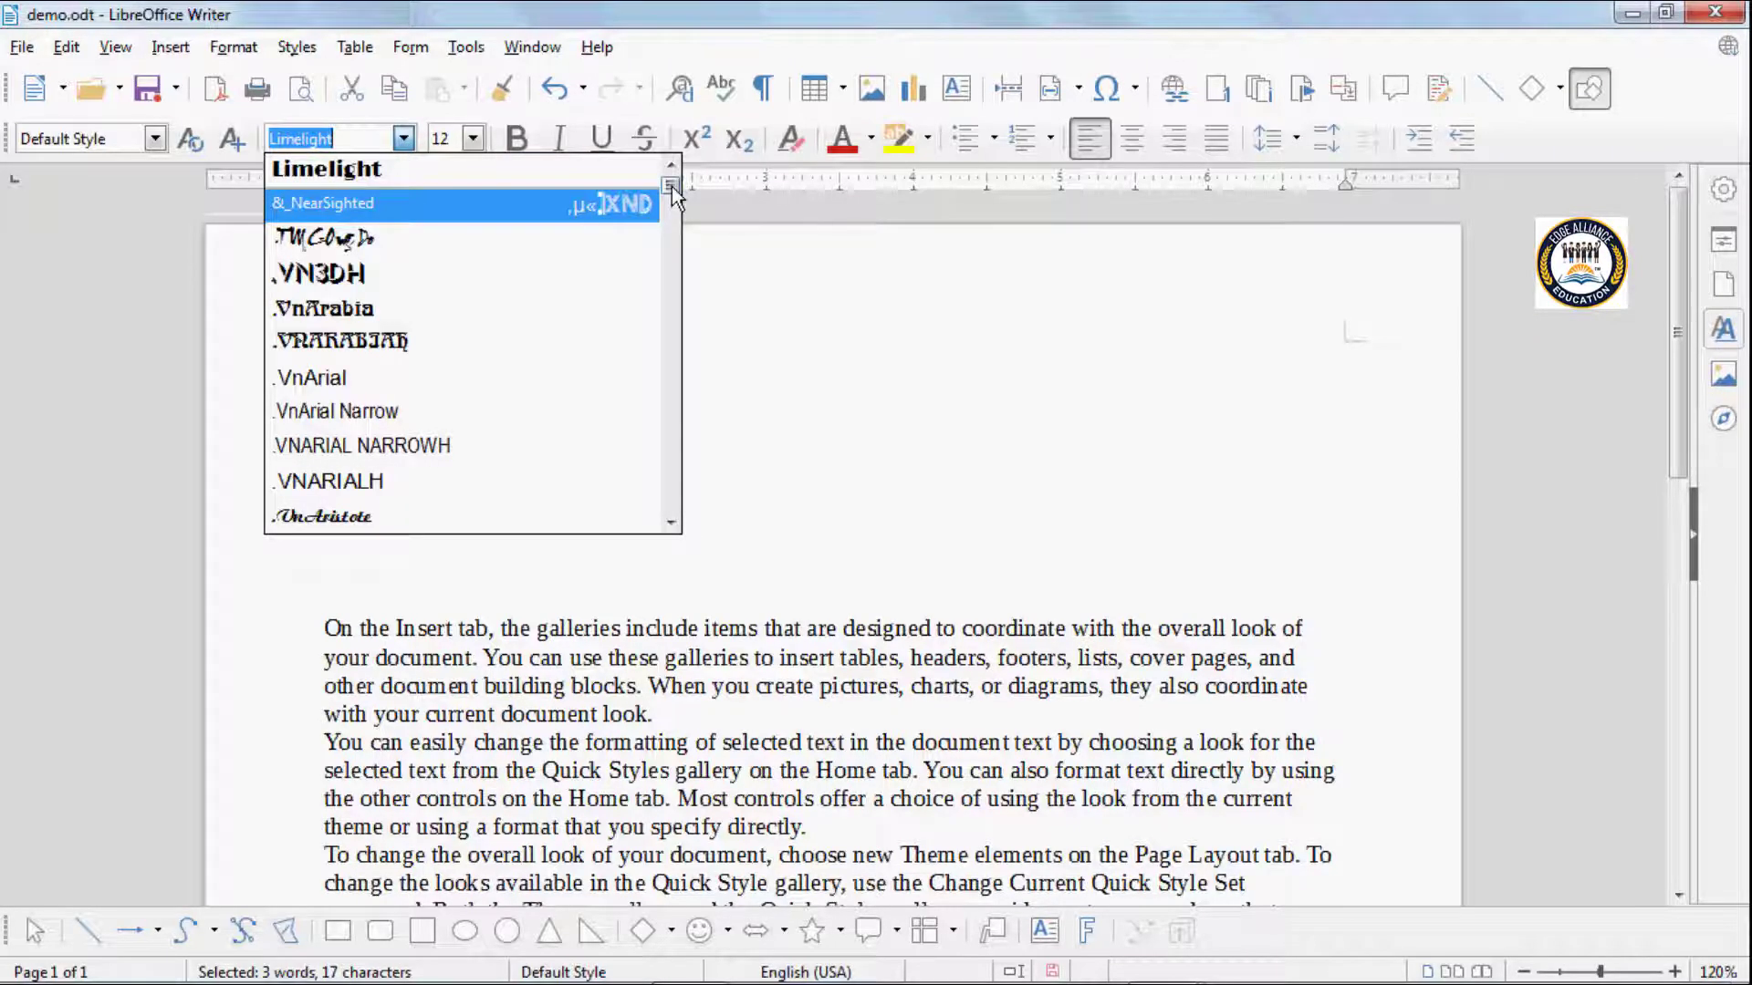
drag(671, 186, 675, 250)
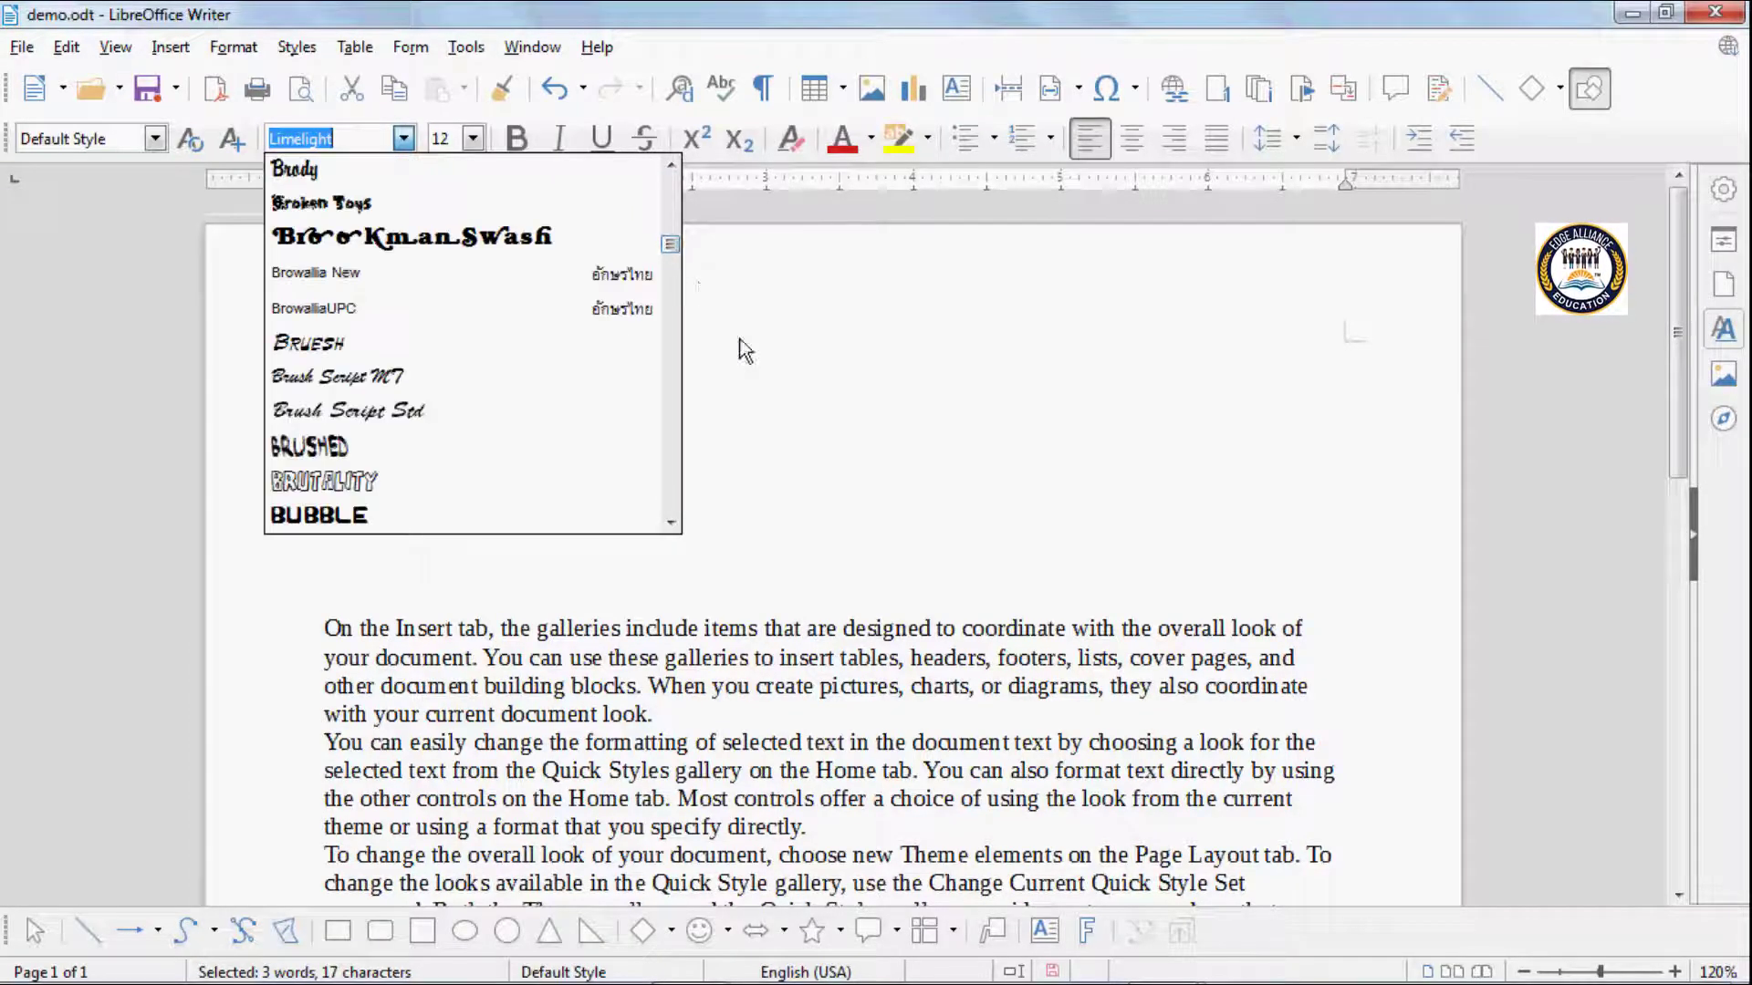
click(750, 346)
Change the font of the "Monitor", "Keyboard", "Mouse" and "CPU" lines to HGSHeiseiMinchotaiW9.
click(399, 507)
drag(373, 501, 324, 420)
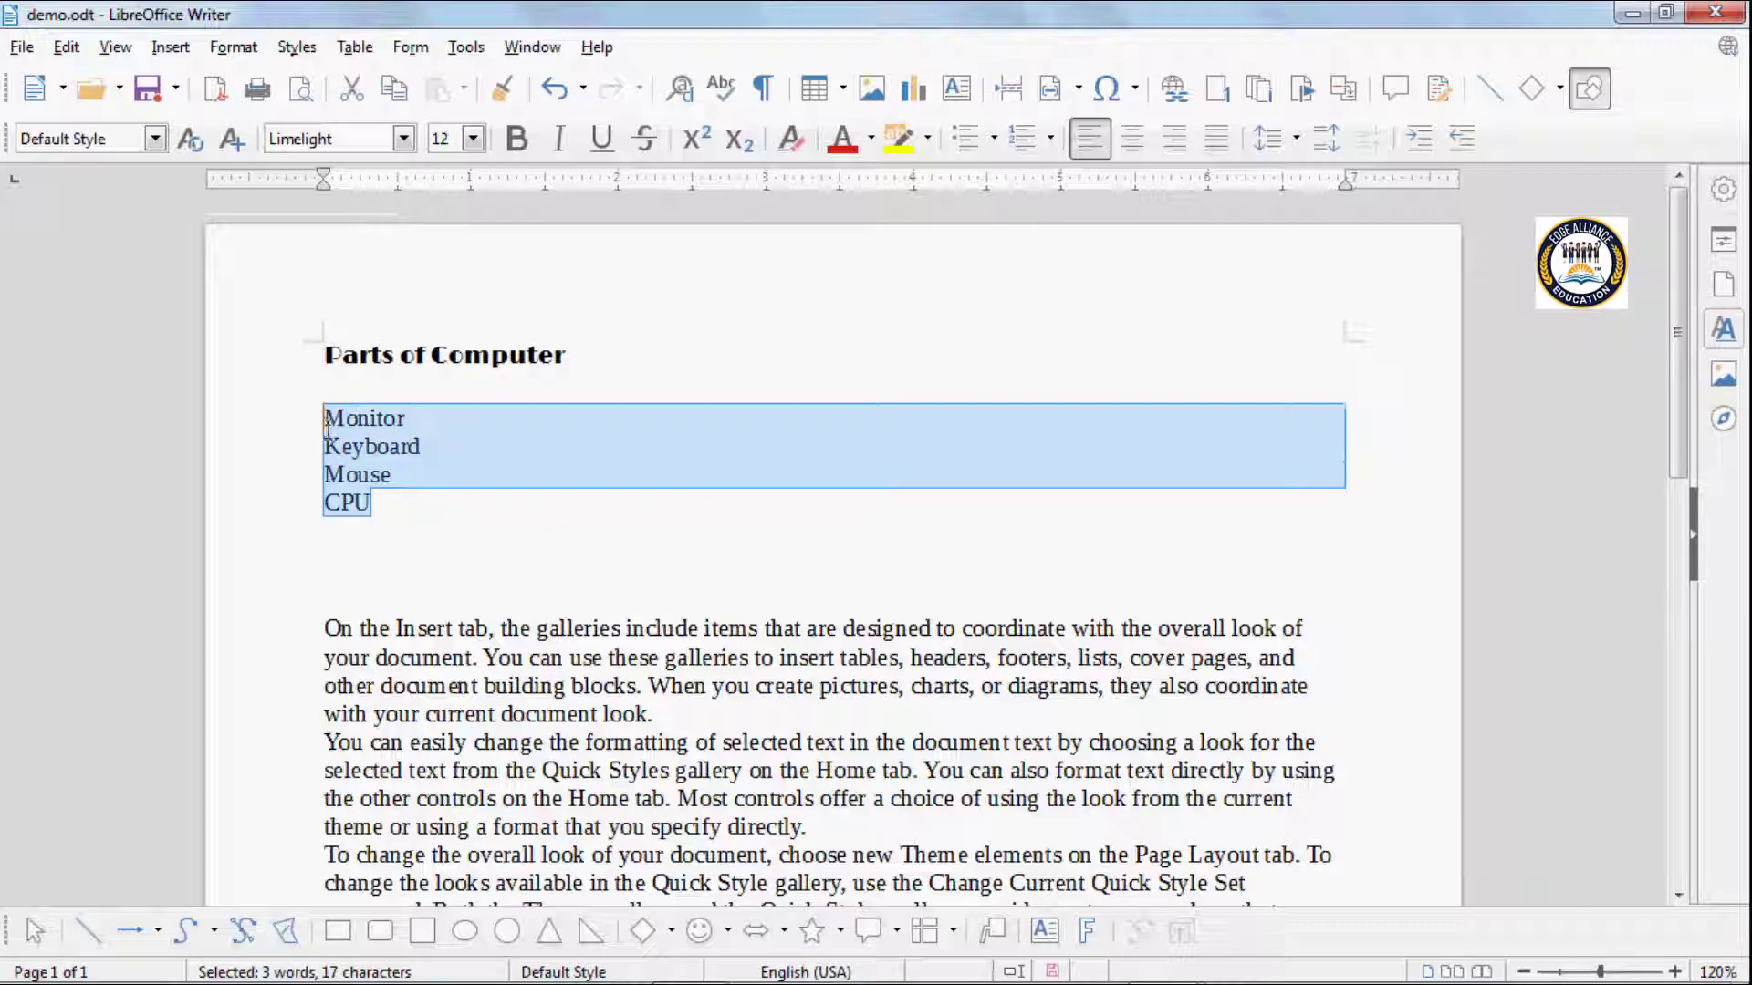
click(403, 139)
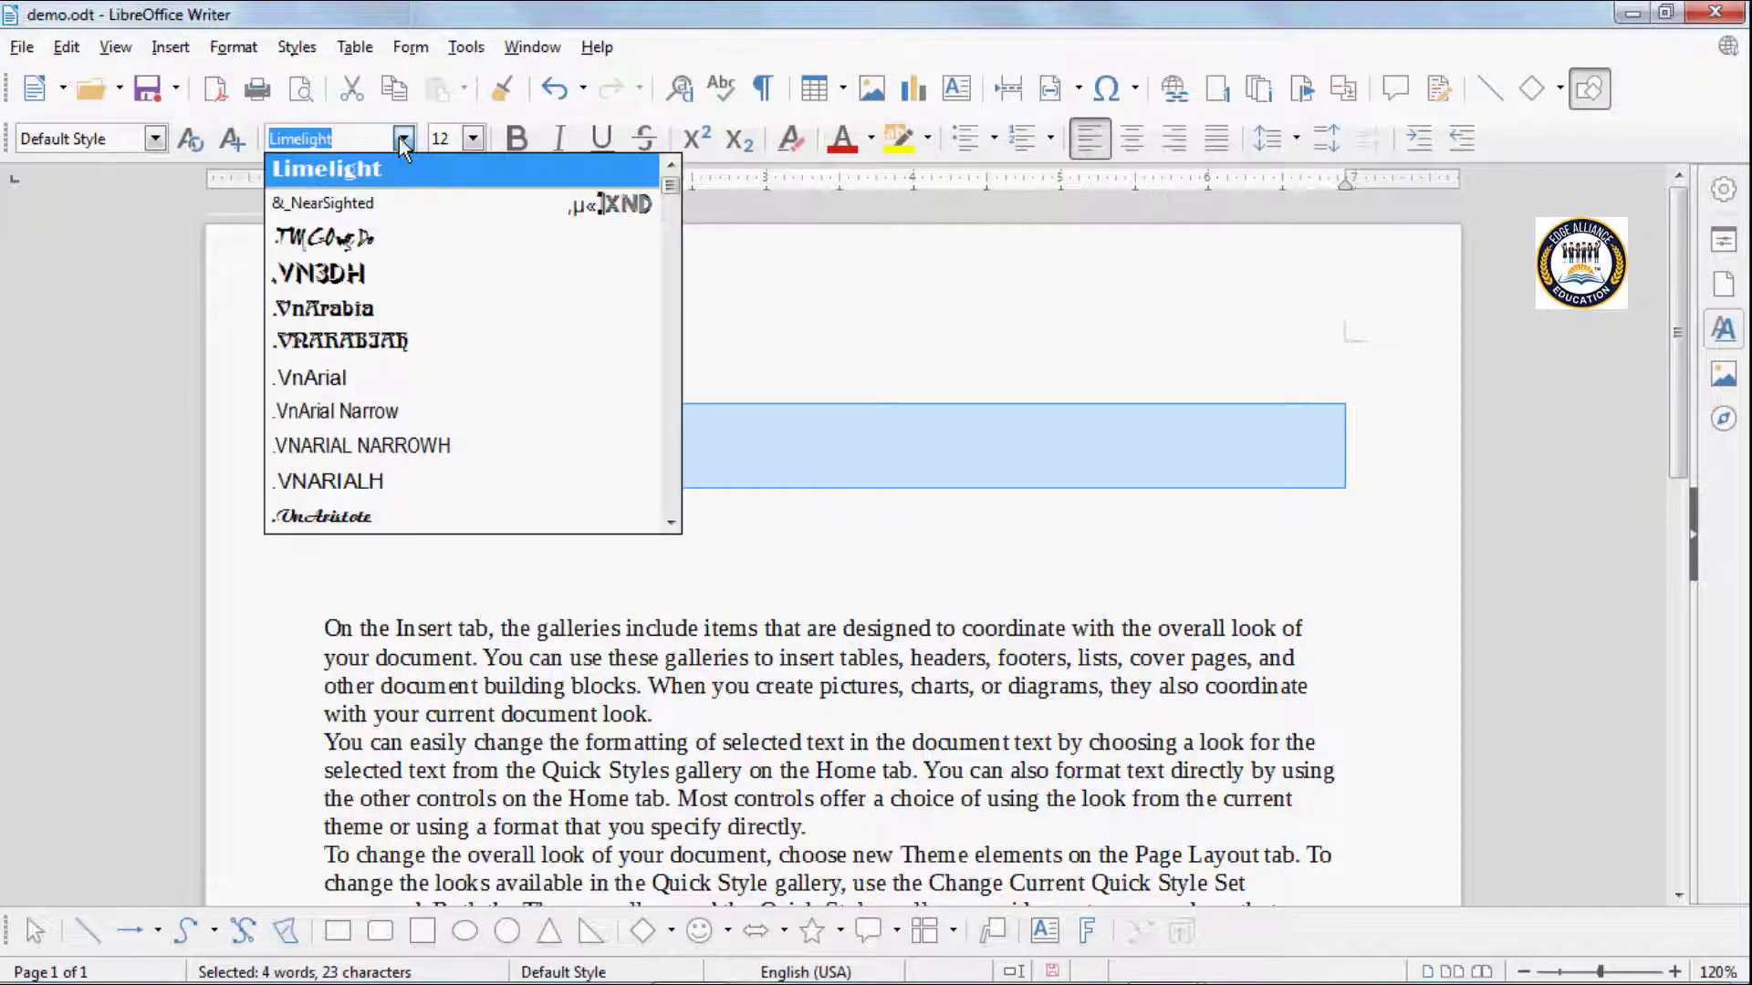
drag(672, 185, 692, 348)
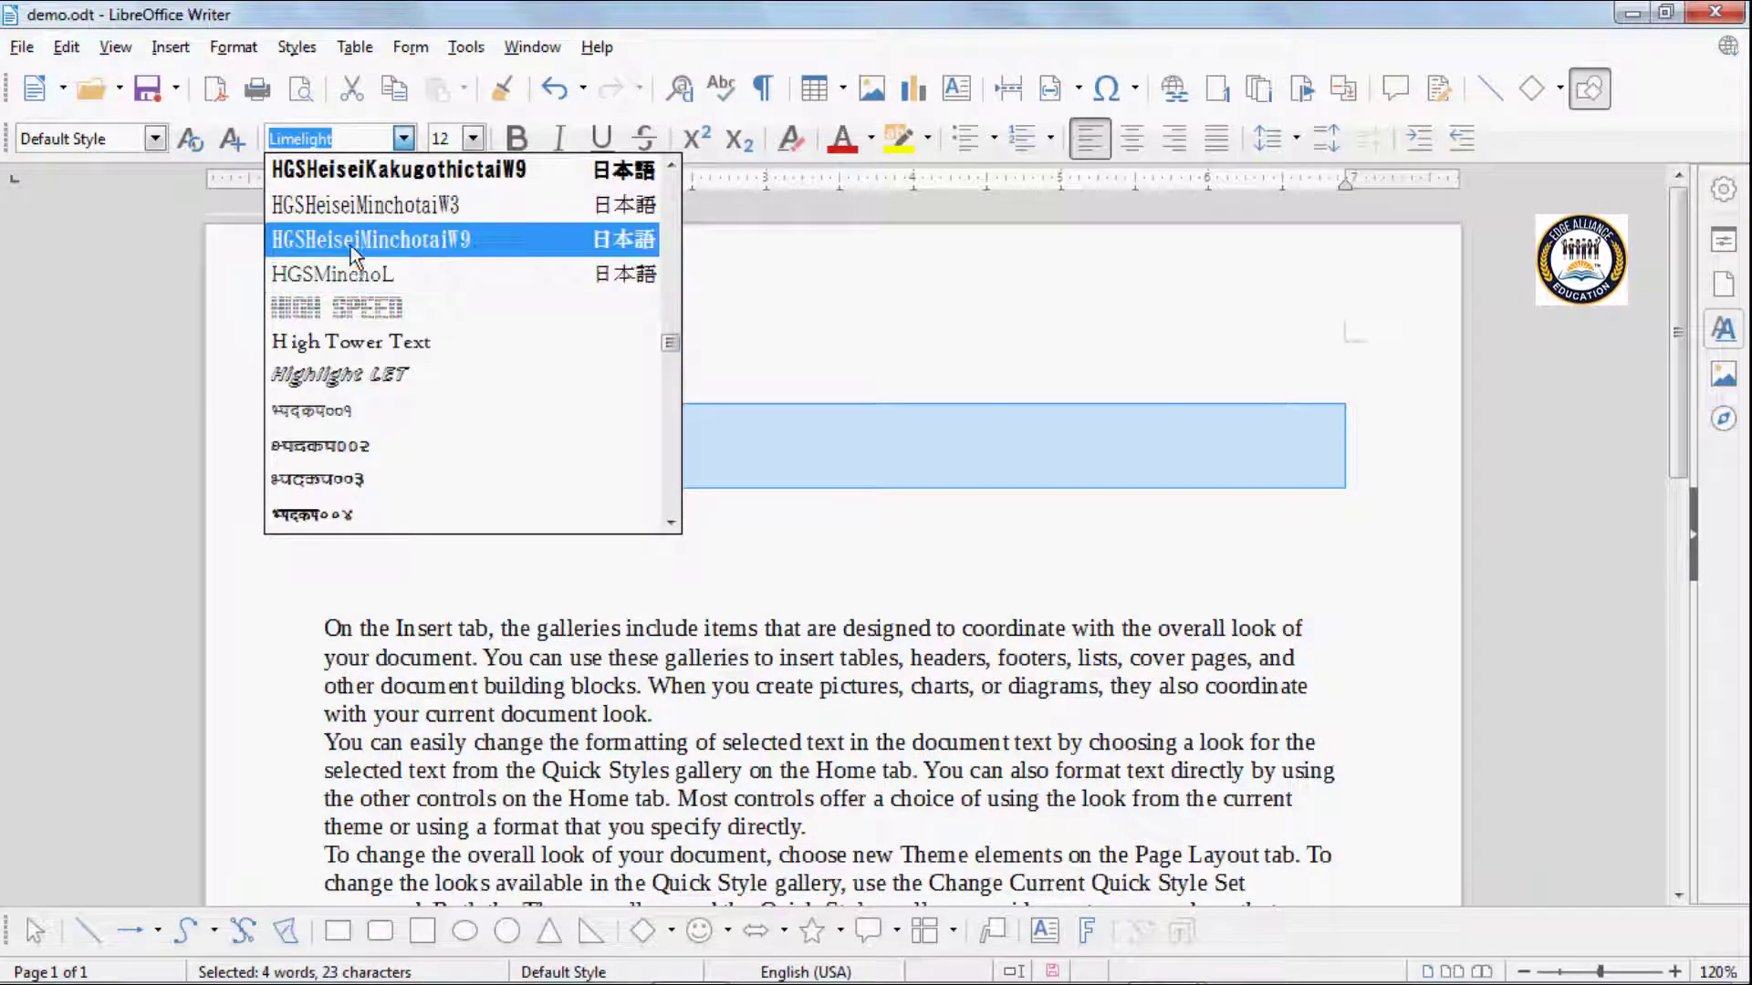
click(354, 242)
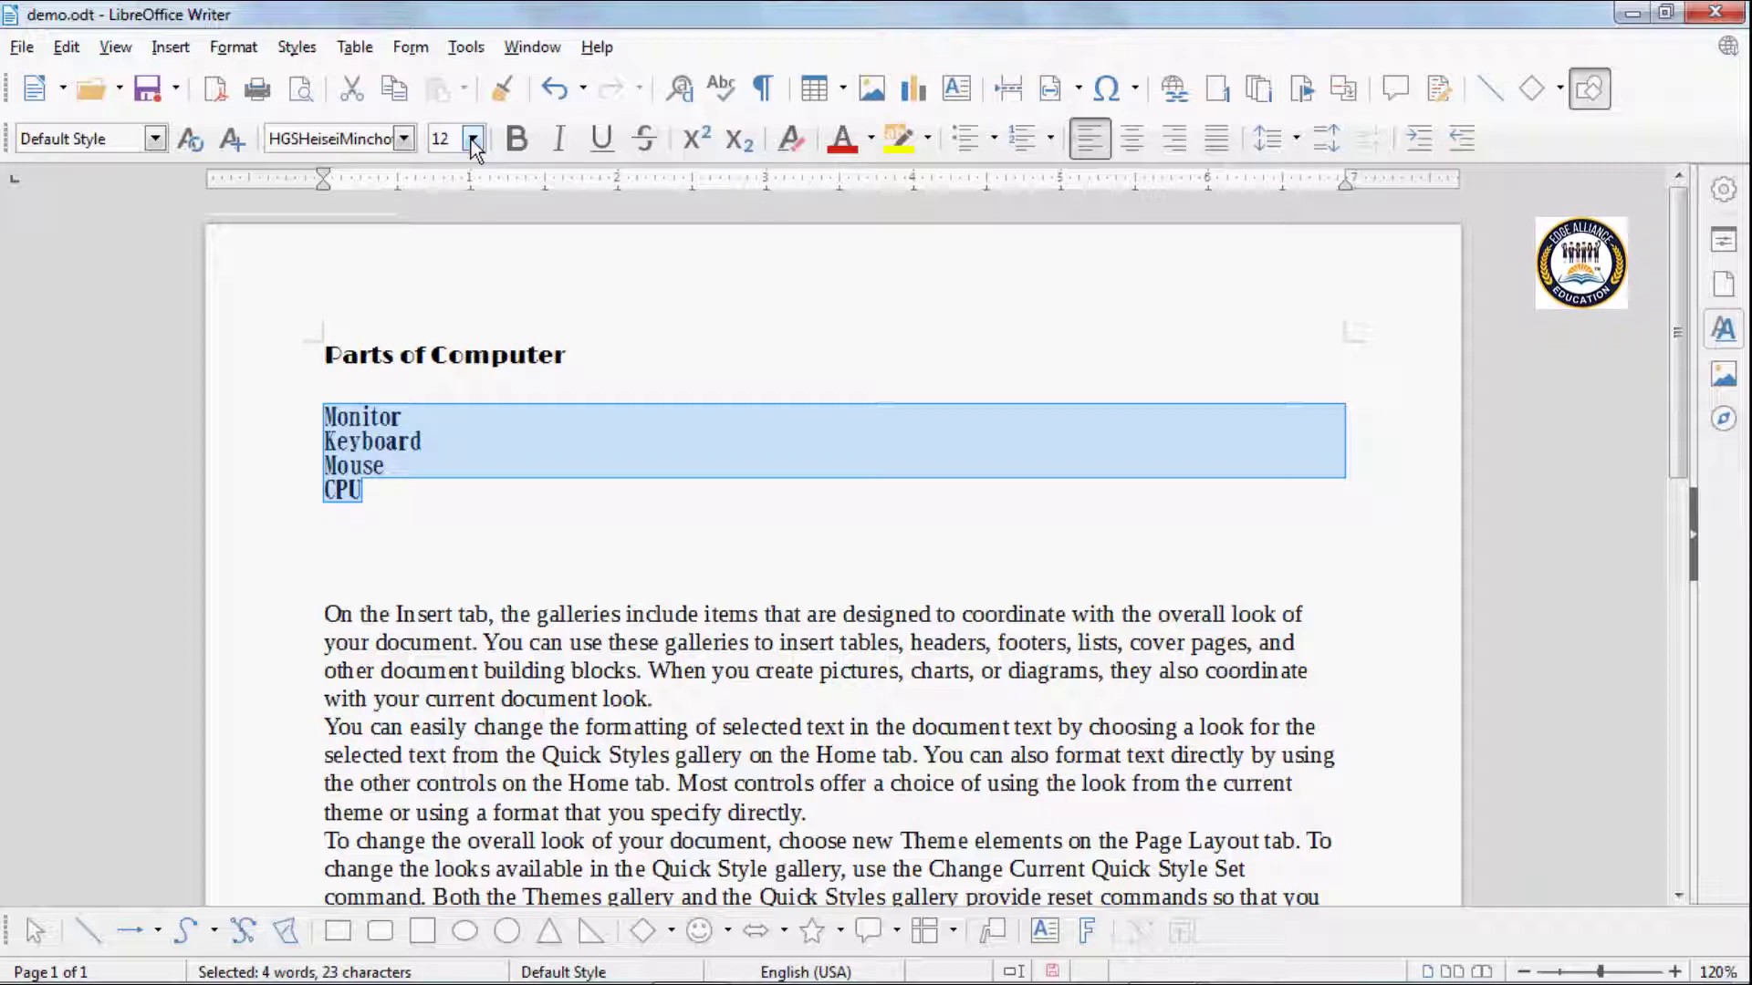
click(552, 372)
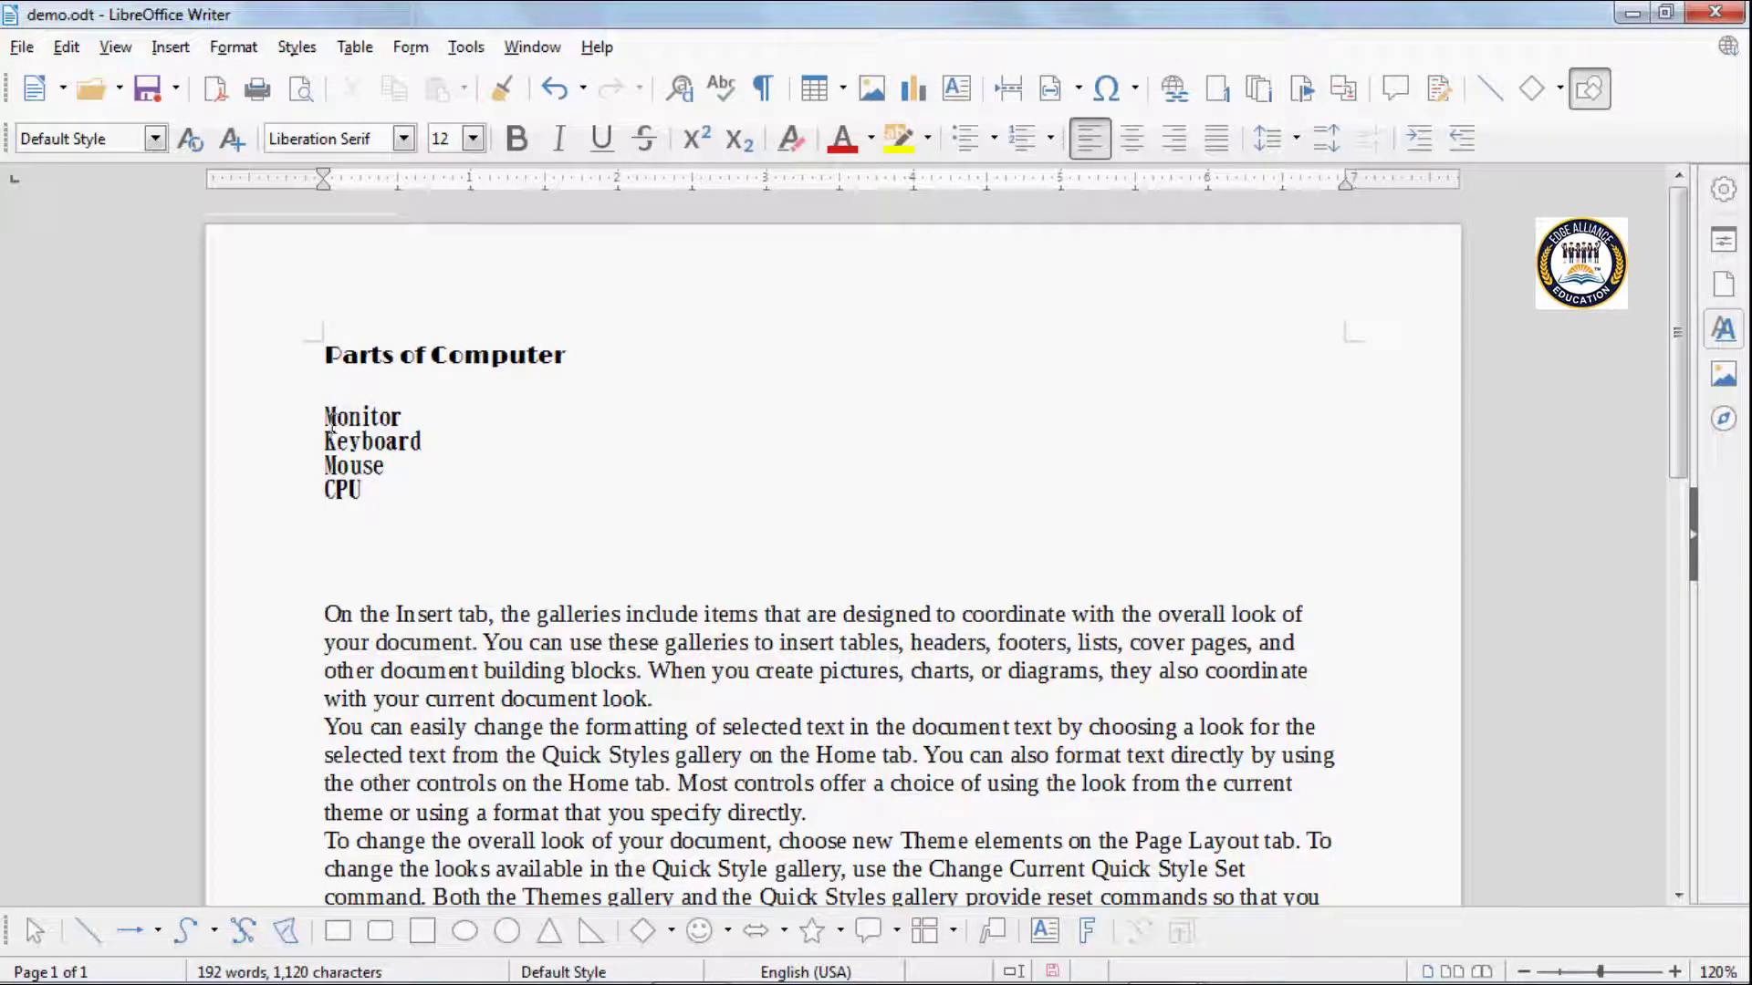
Set the font size of the "Monitor" line to 24.
drag(326, 418, 413, 419)
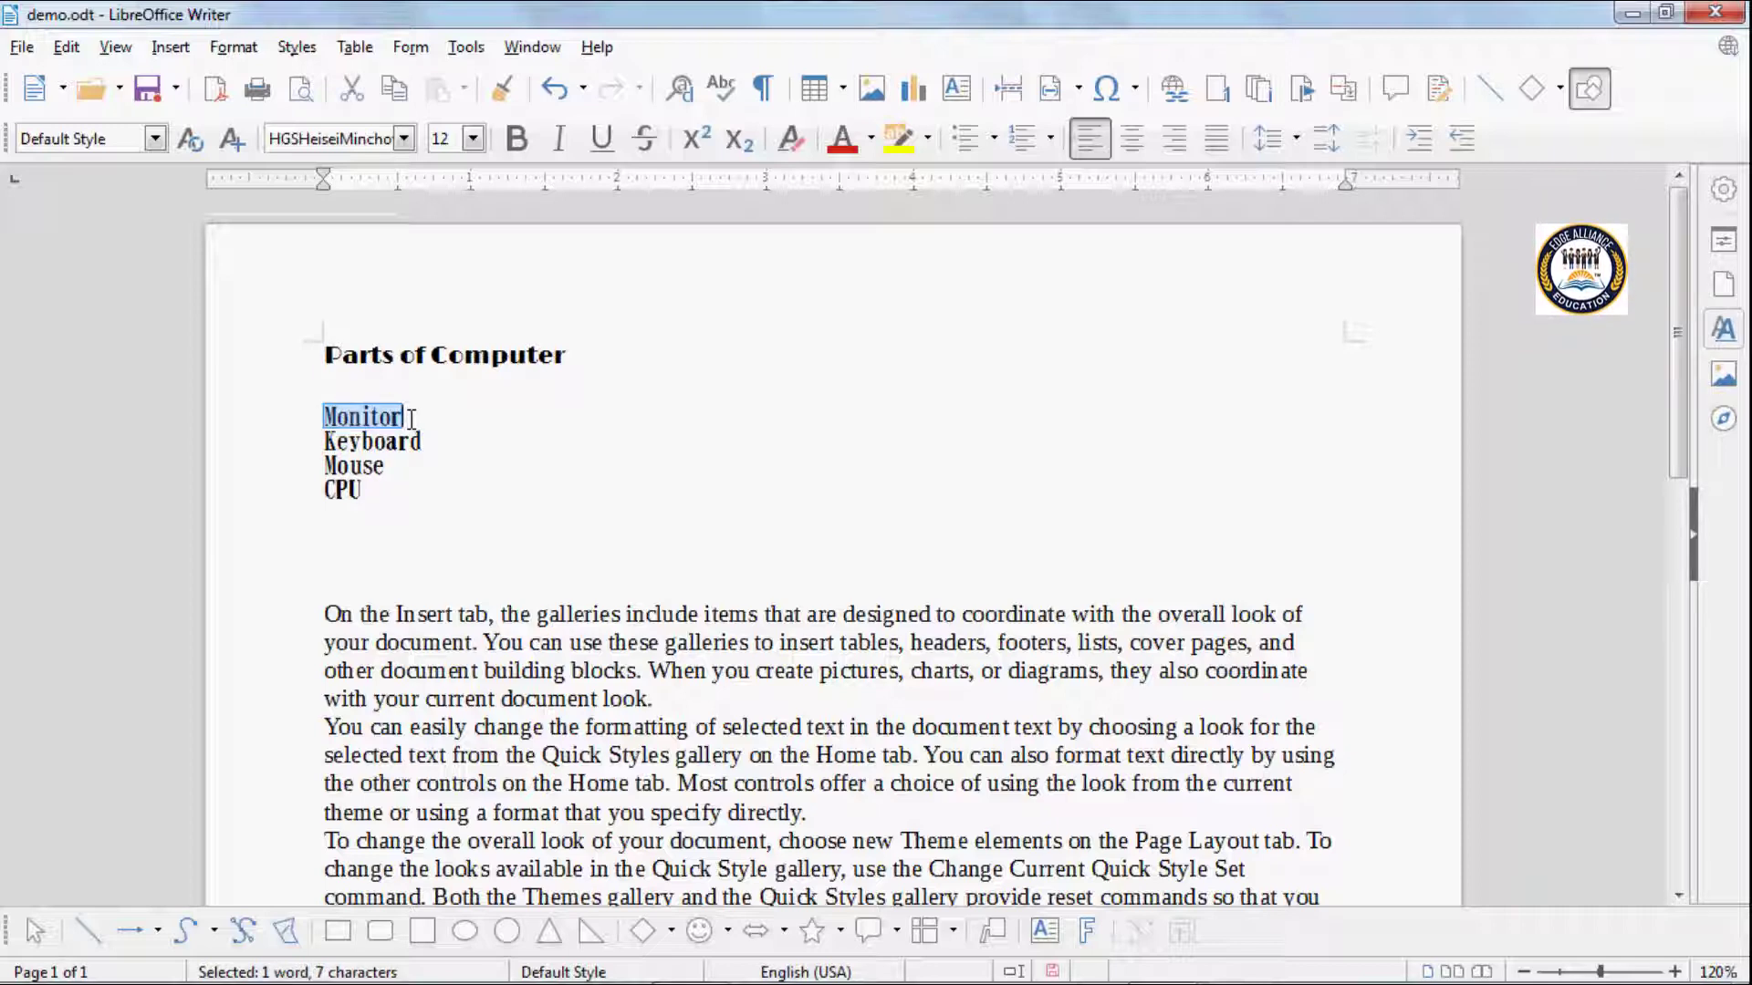
click(474, 140)
drag(475, 188, 475, 284)
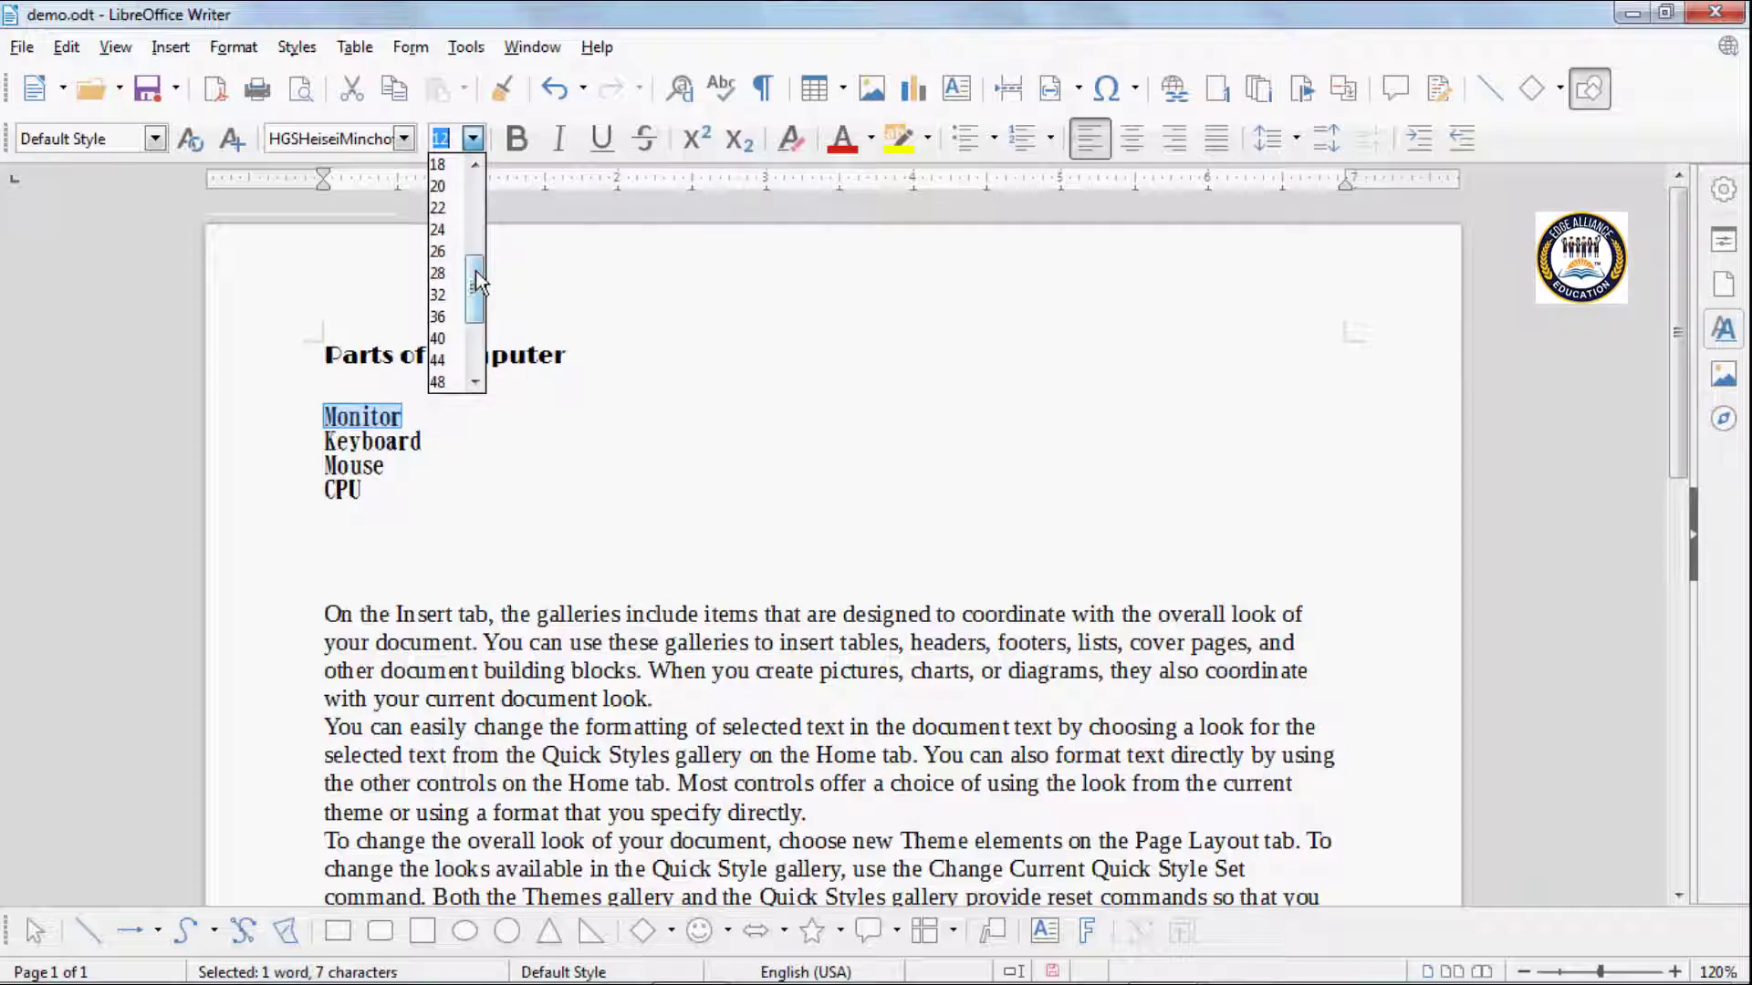
click(448, 230)
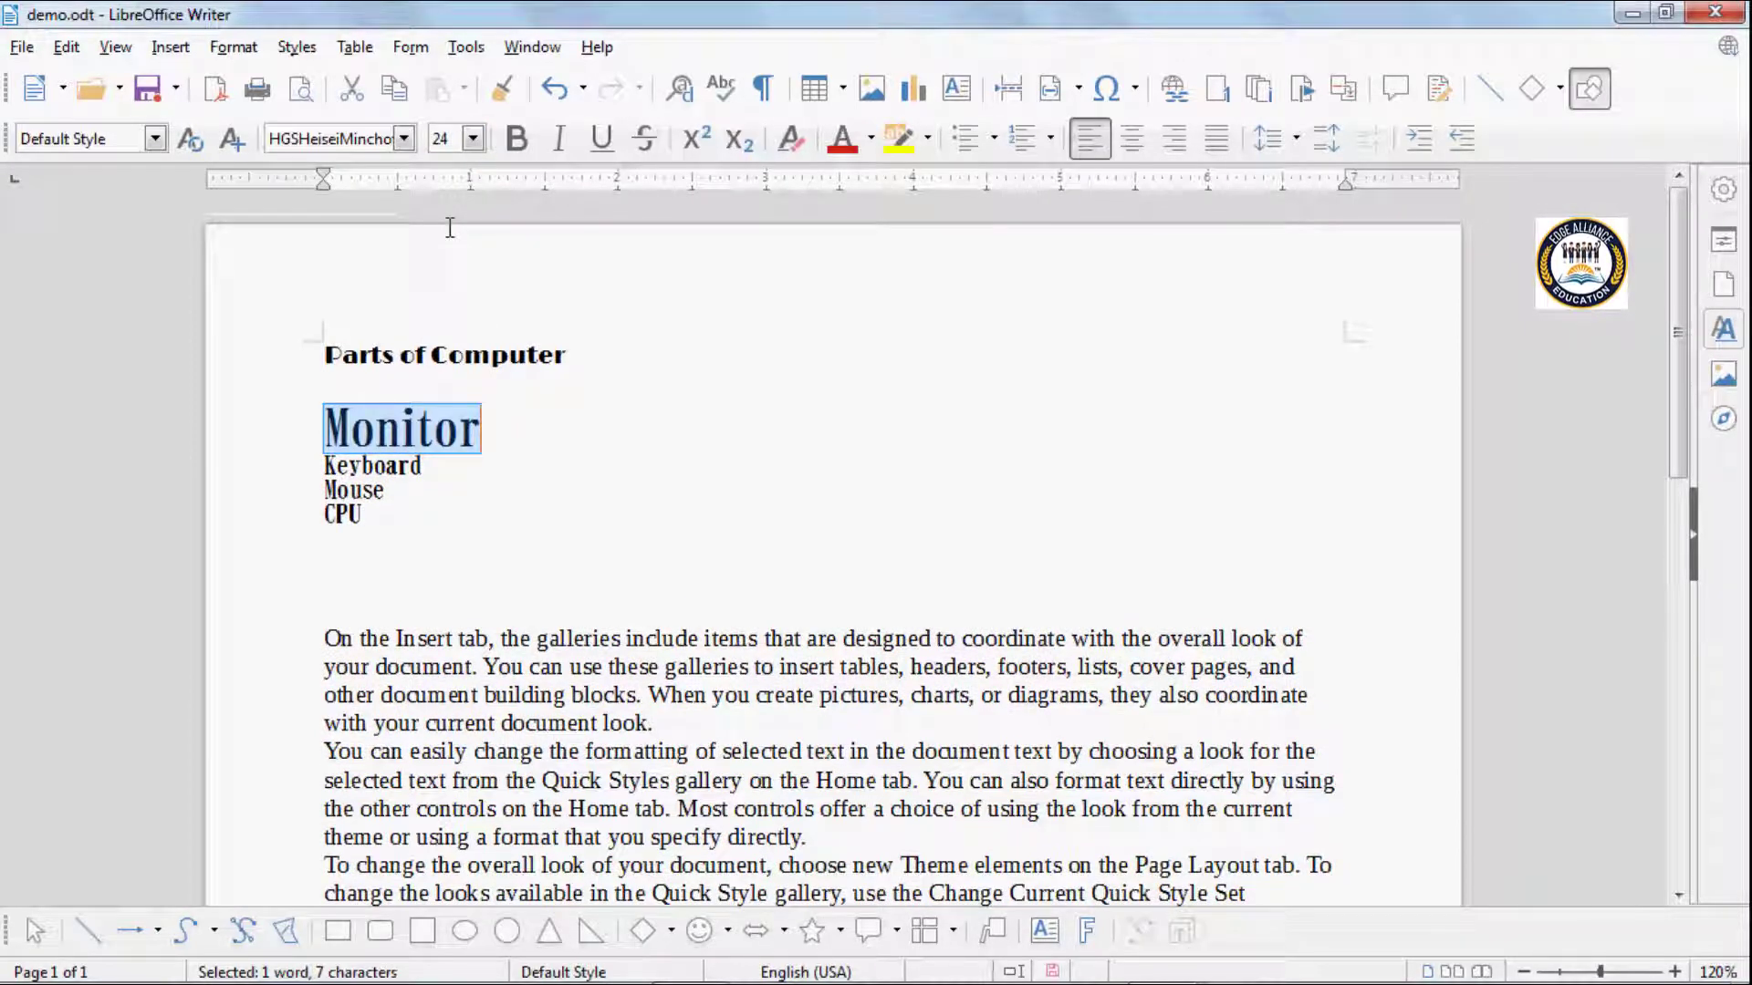
Set the font size of the "Parts of Computer" line to 16.
drag(325, 352, 566, 355)
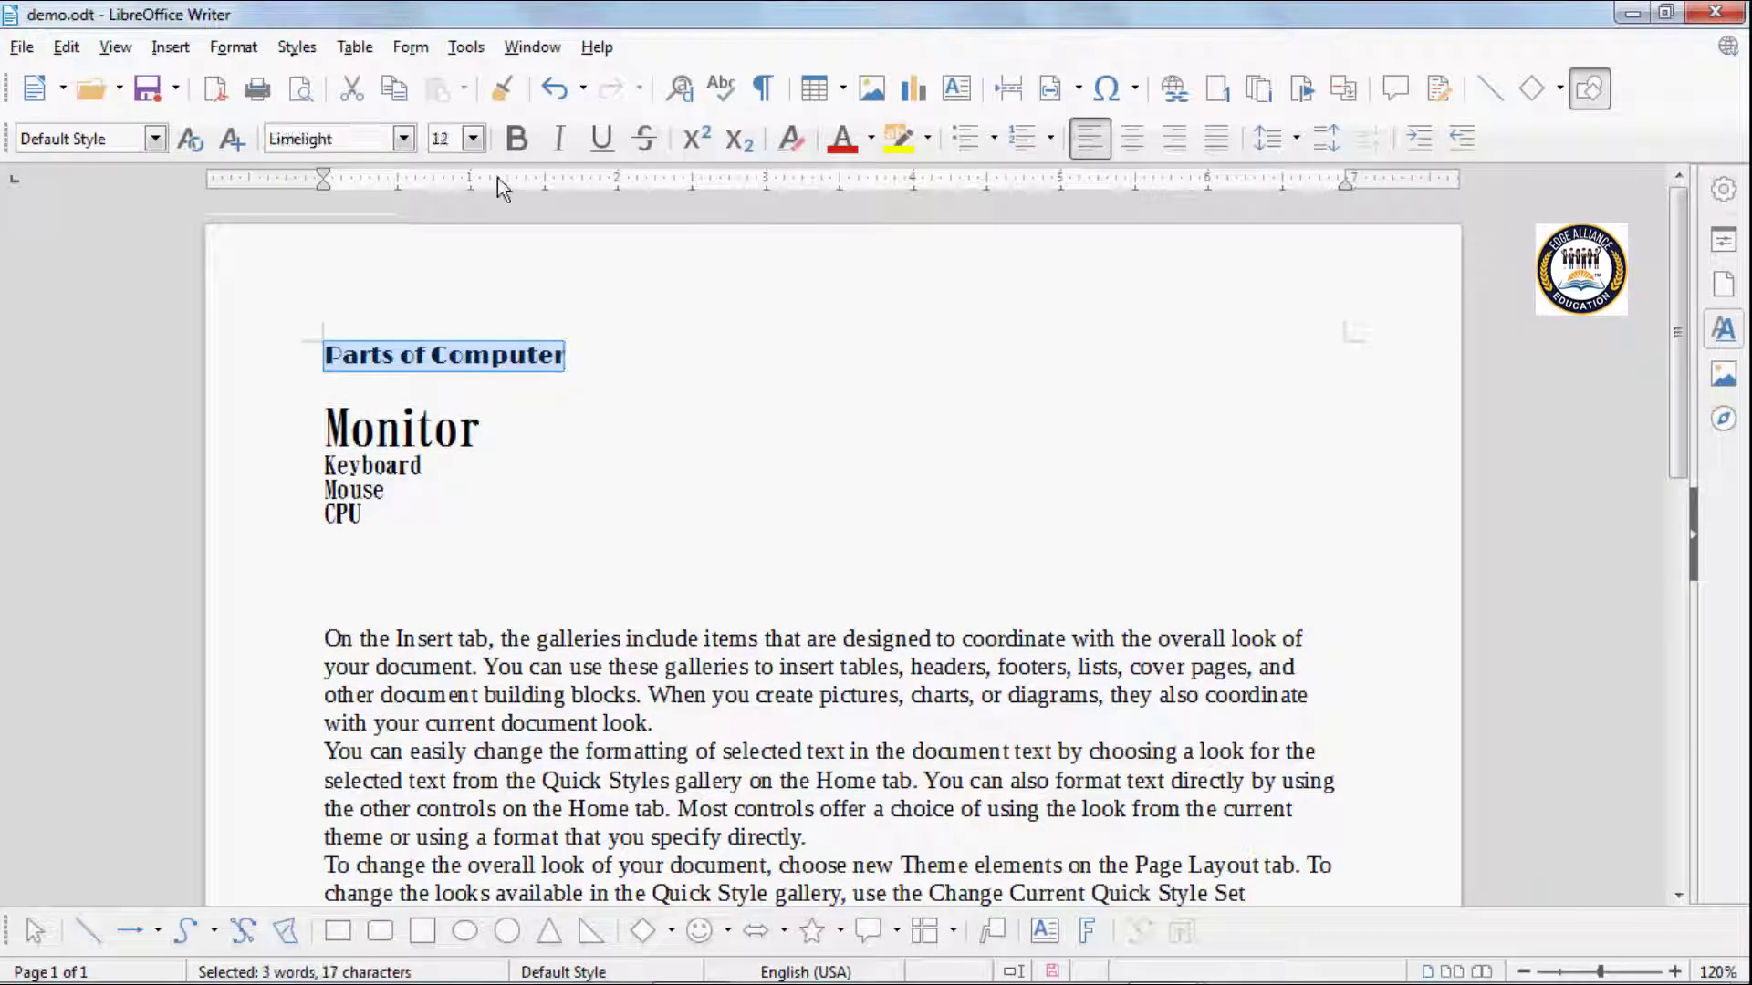
click(473, 139)
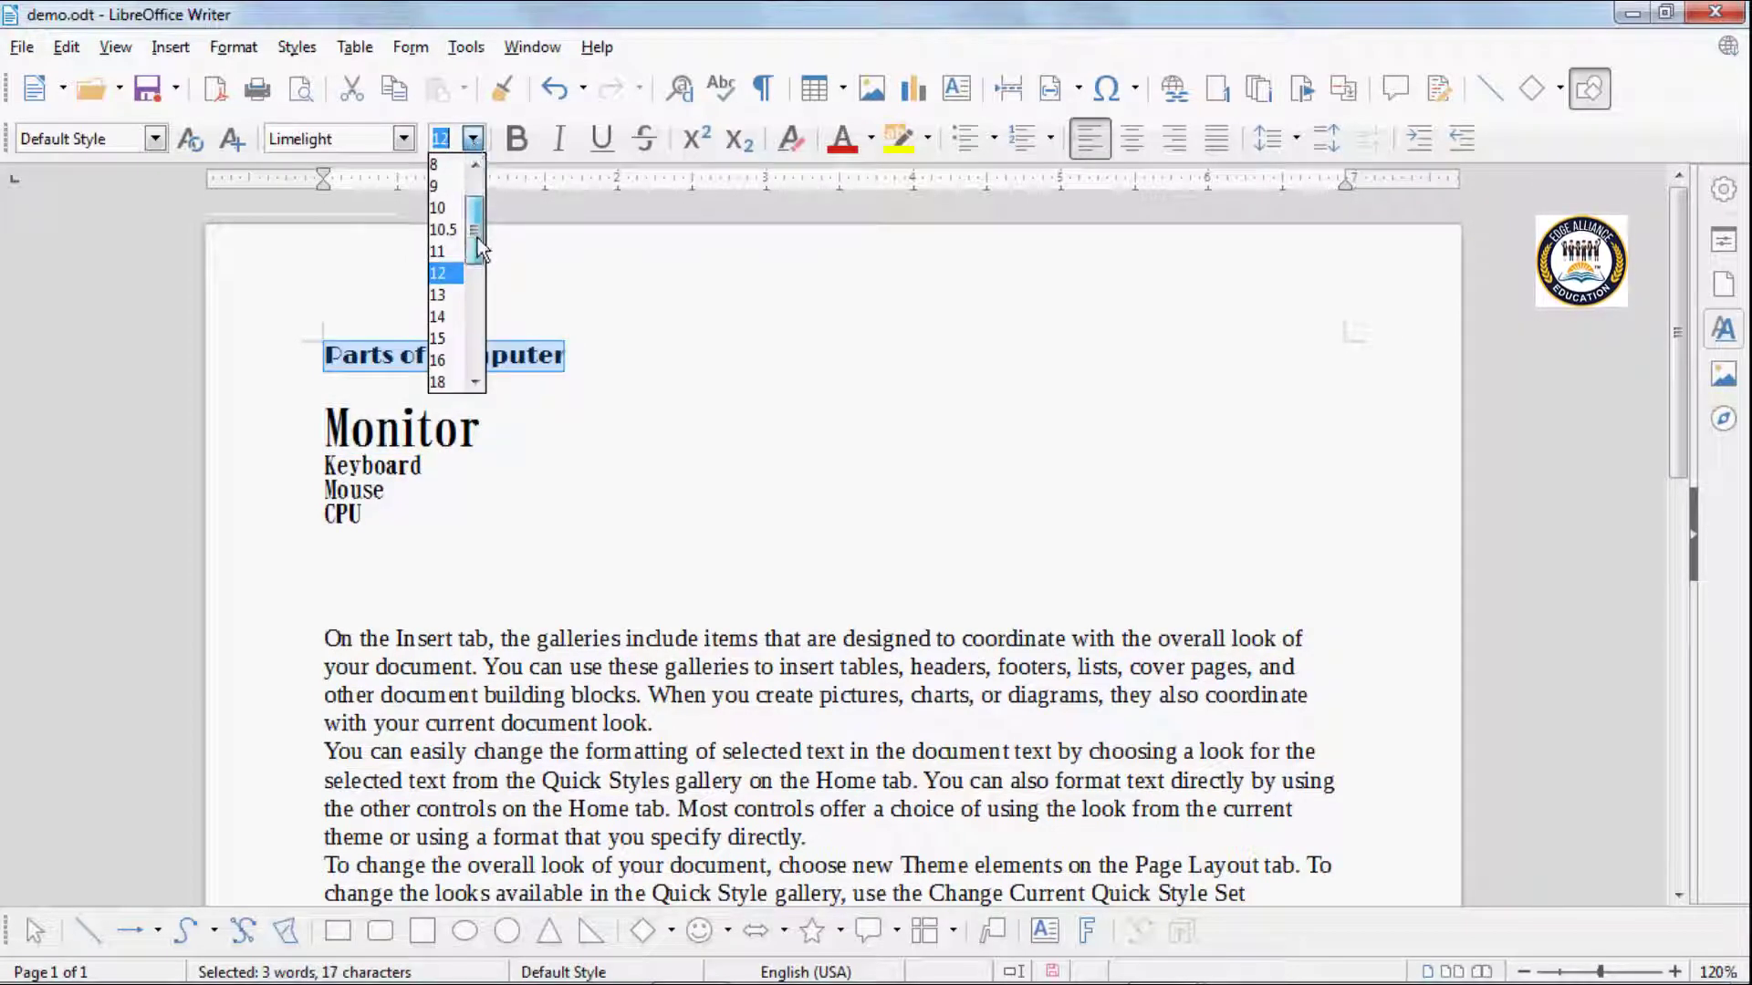
scroll(478, 250, down, 1)
click(441, 293)
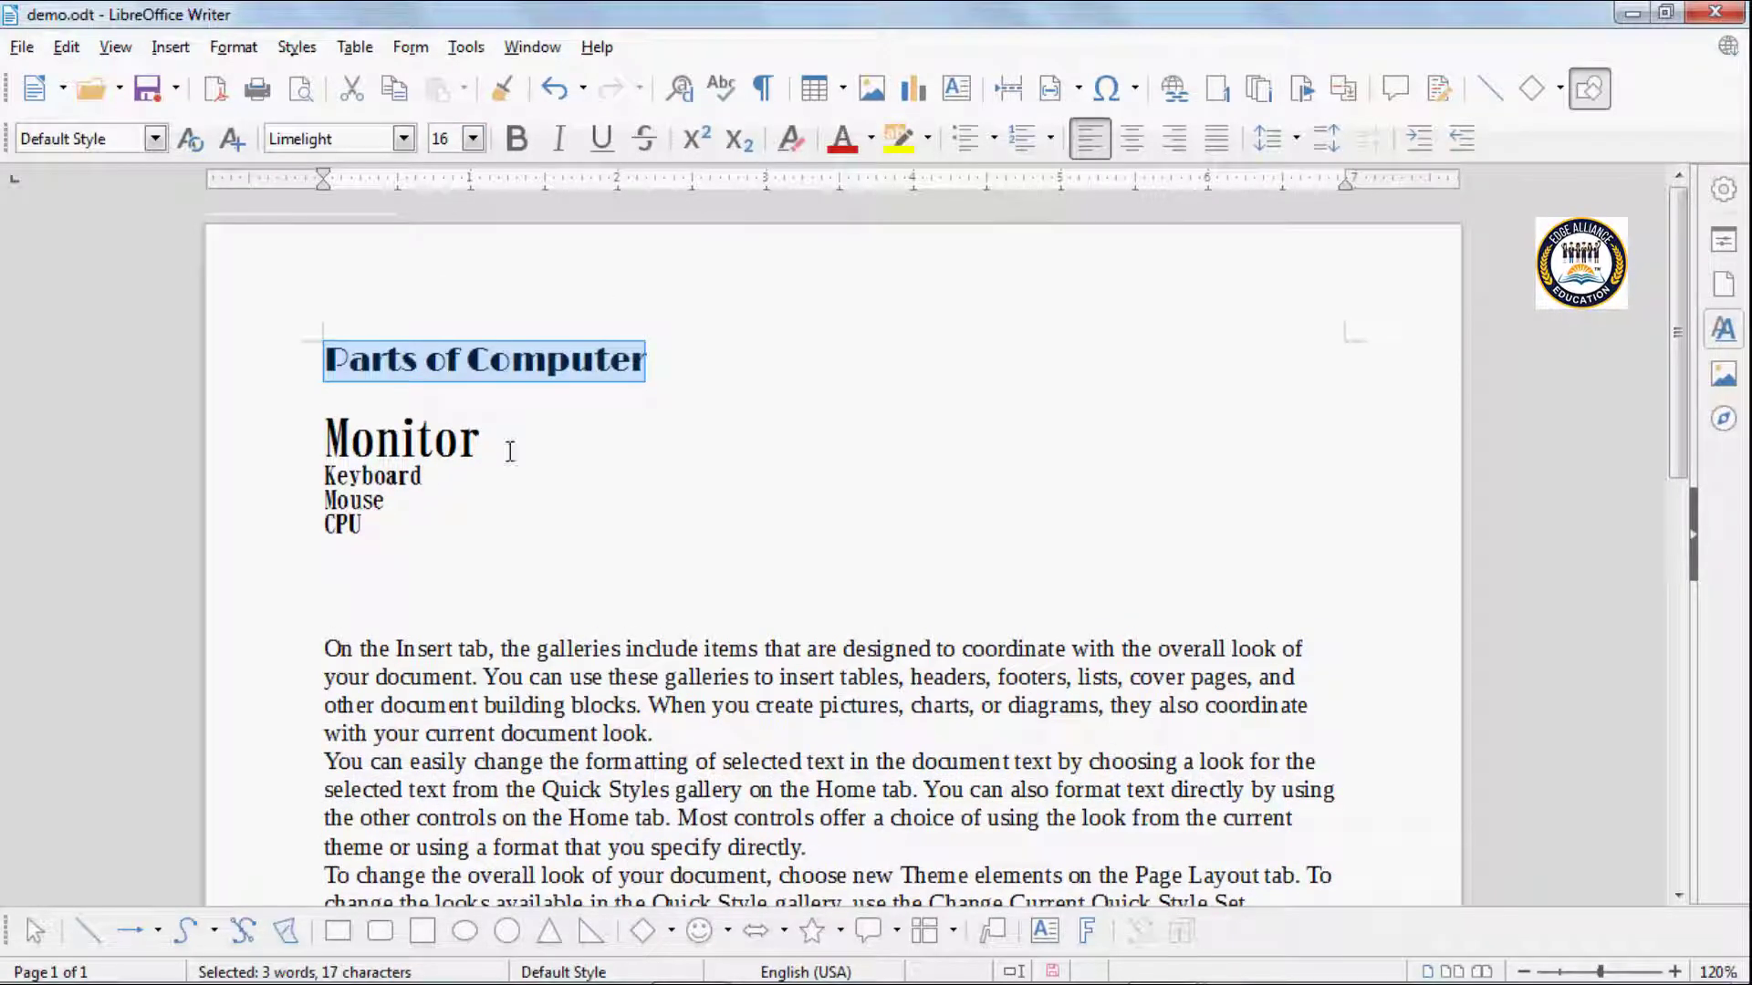
click(425, 476)
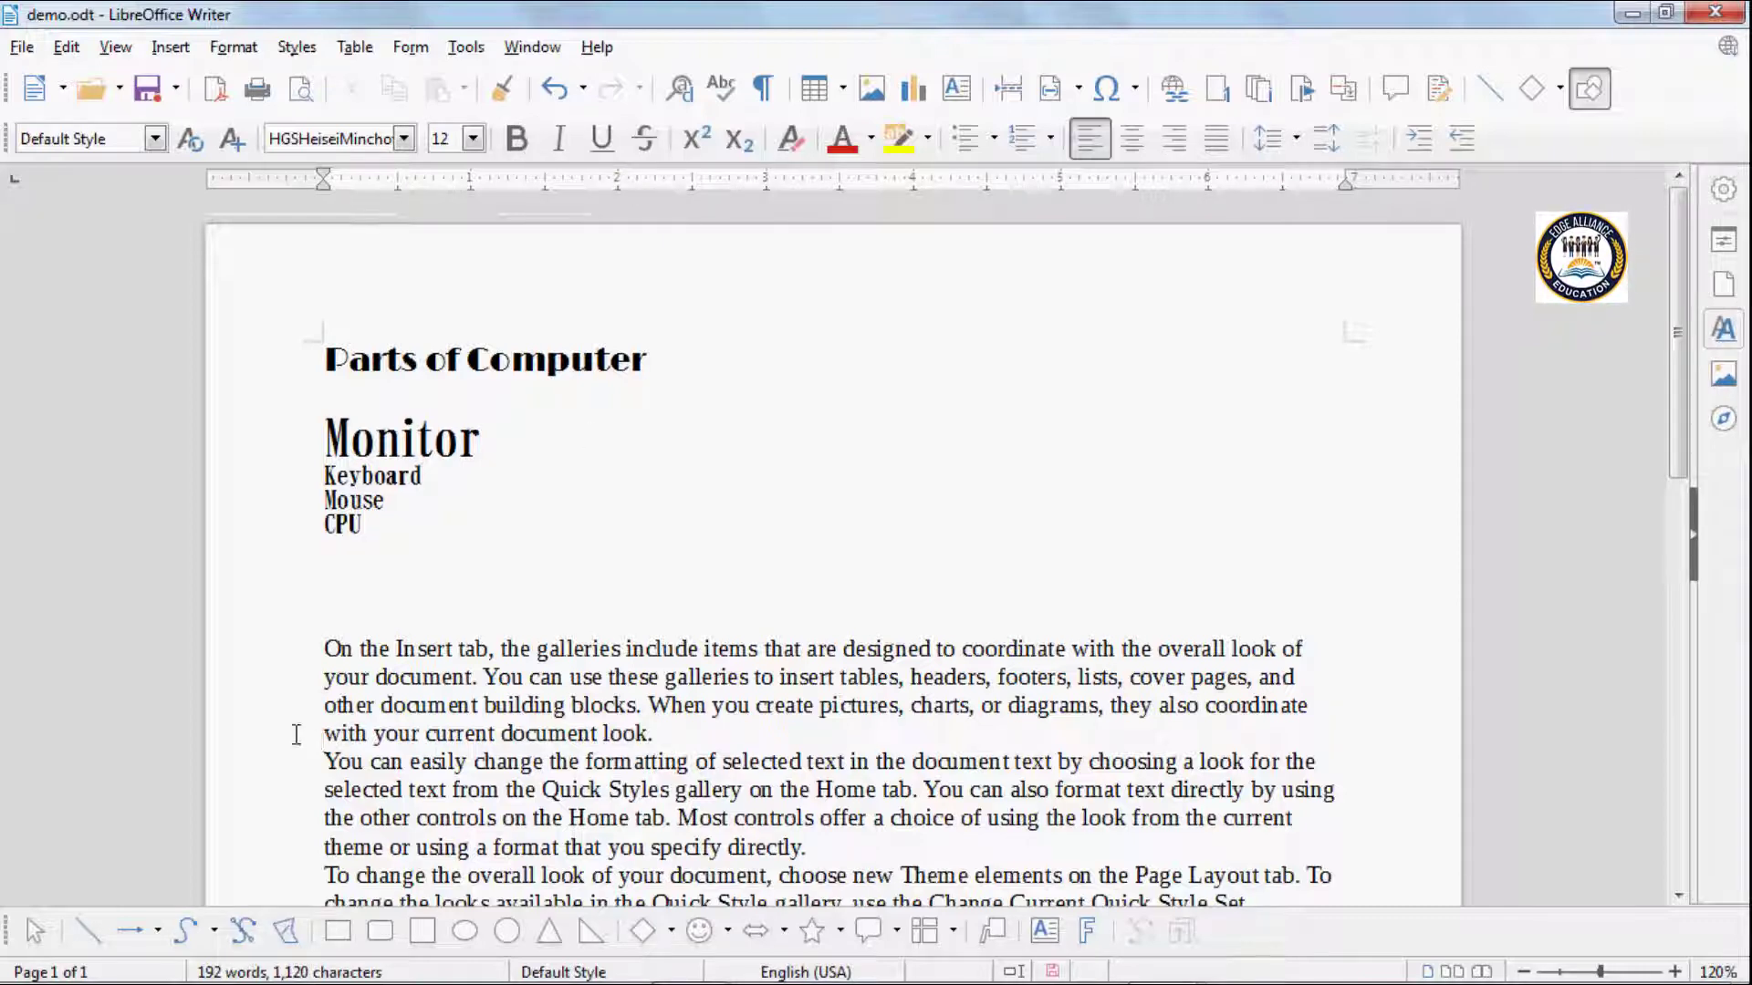
Make the words "On the Insert tab," at the start of the first body paragraph bold.
drag(324, 649, 496, 648)
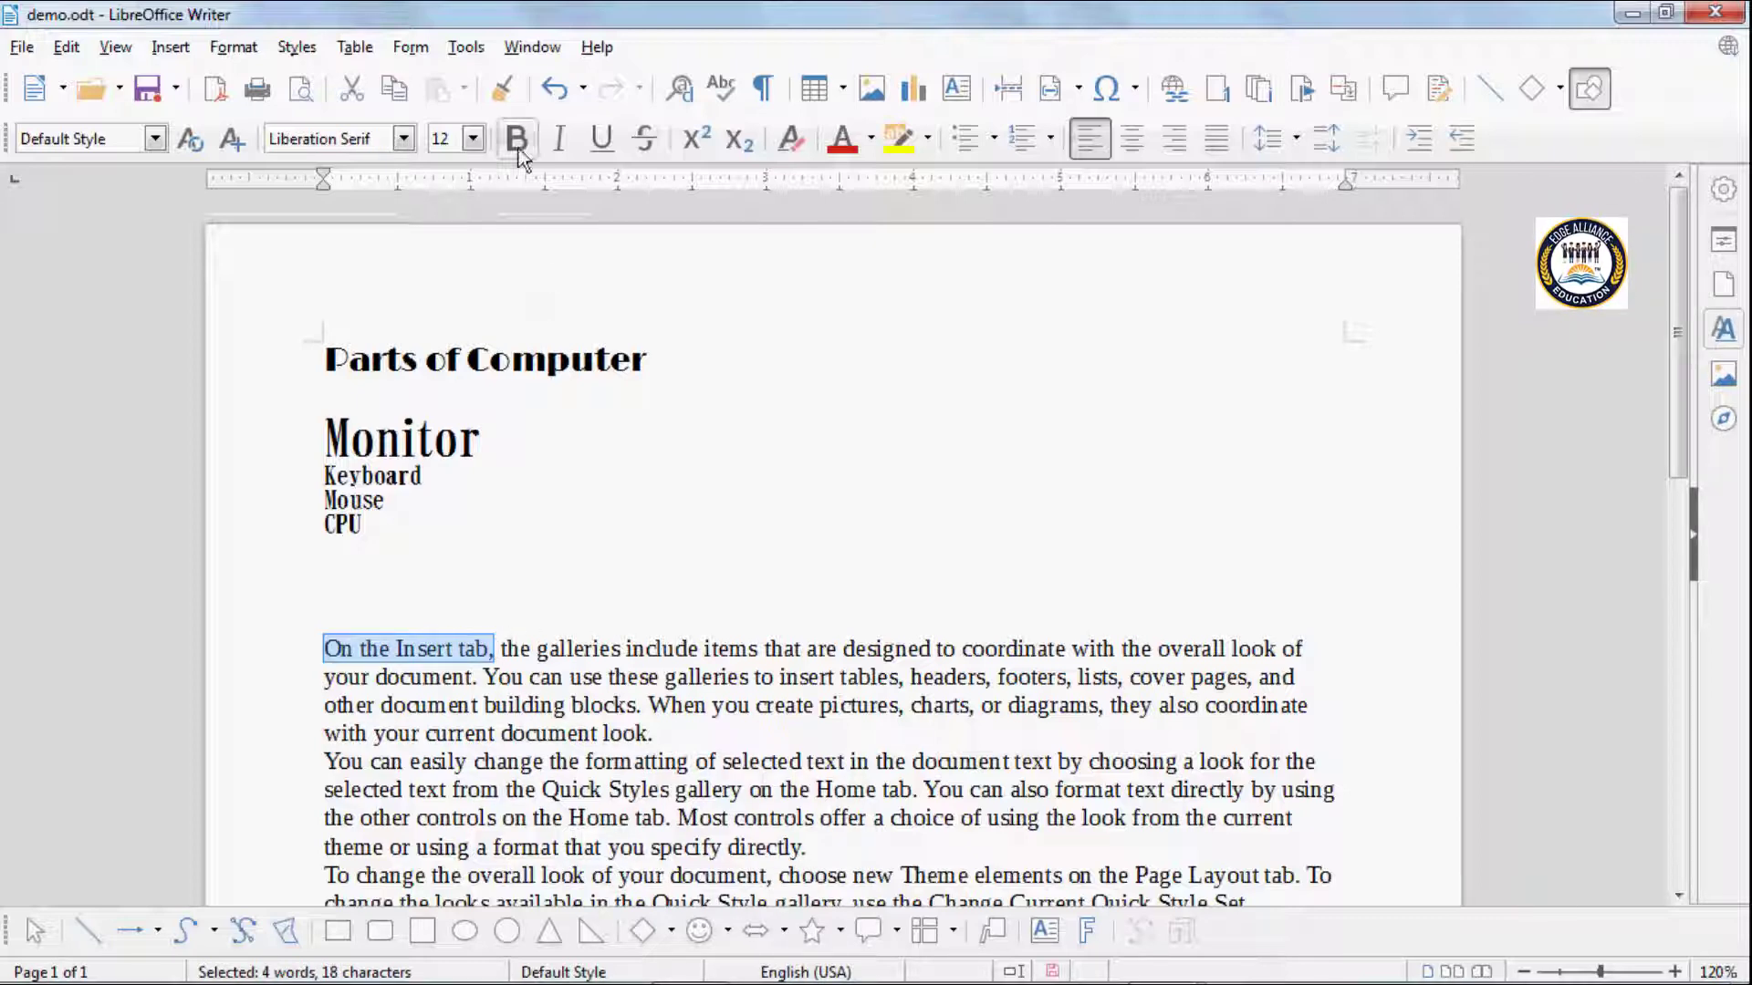
click(517, 139)
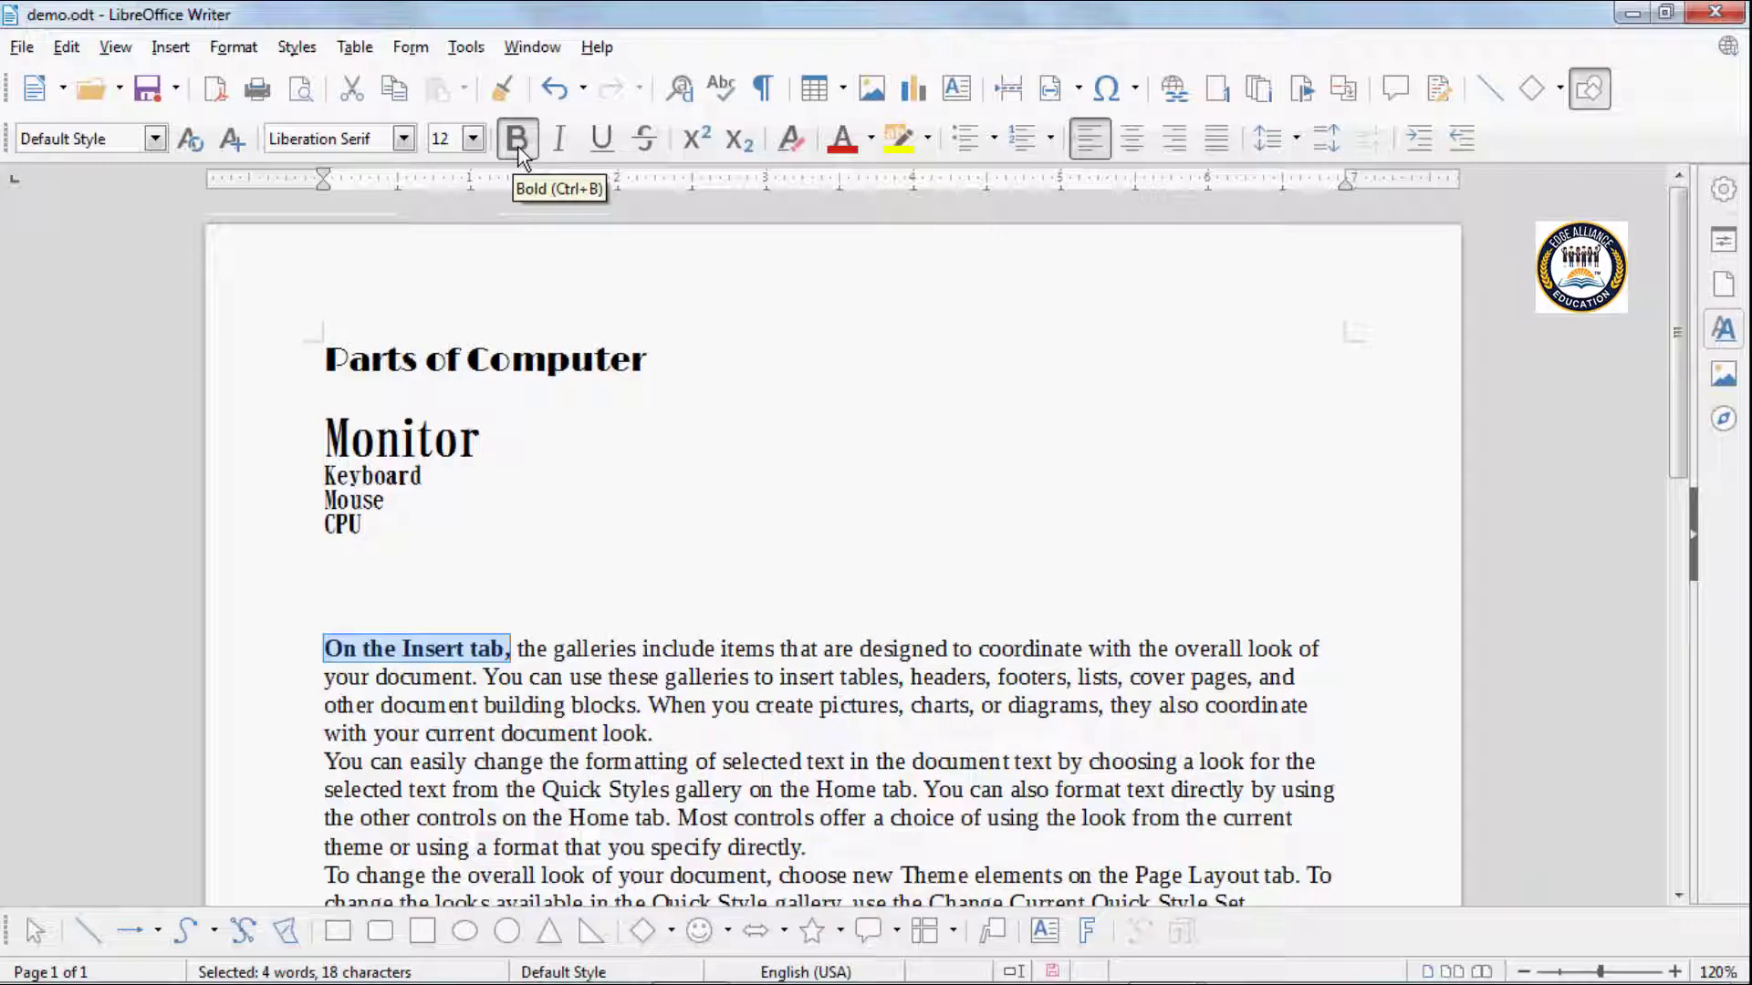
click(482, 649)
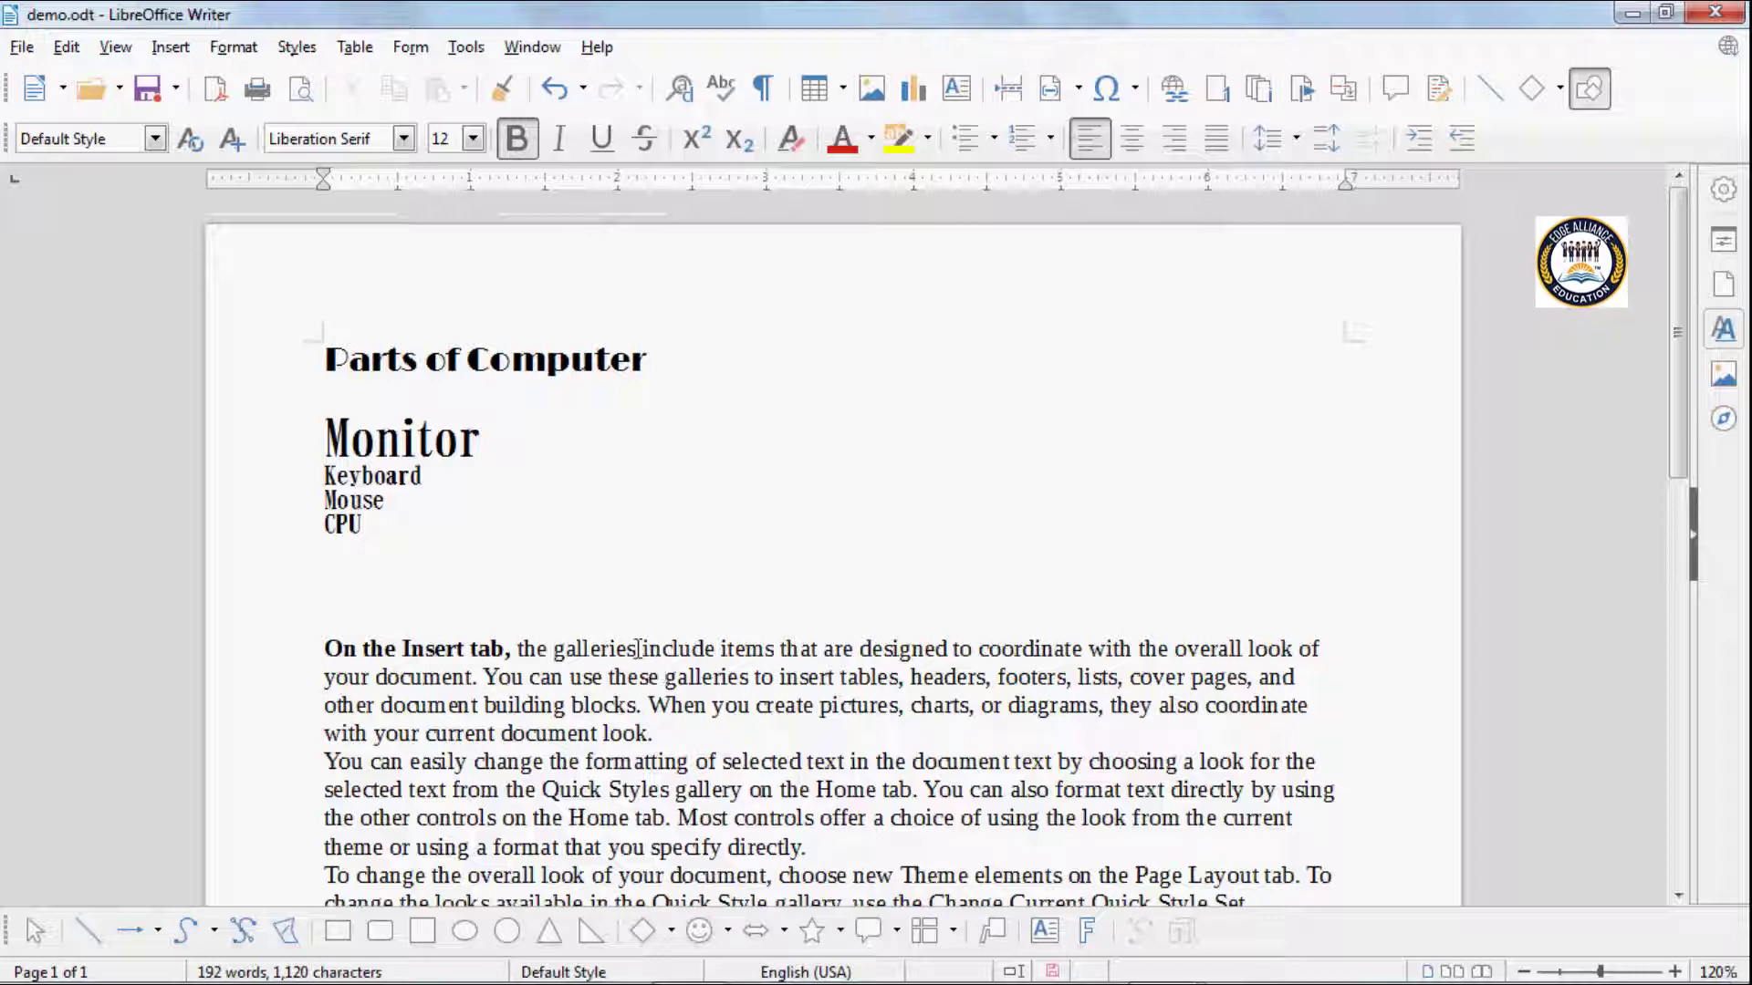
Italicize the words "include items" in the first body paragraph.
drag(642, 649, 781, 646)
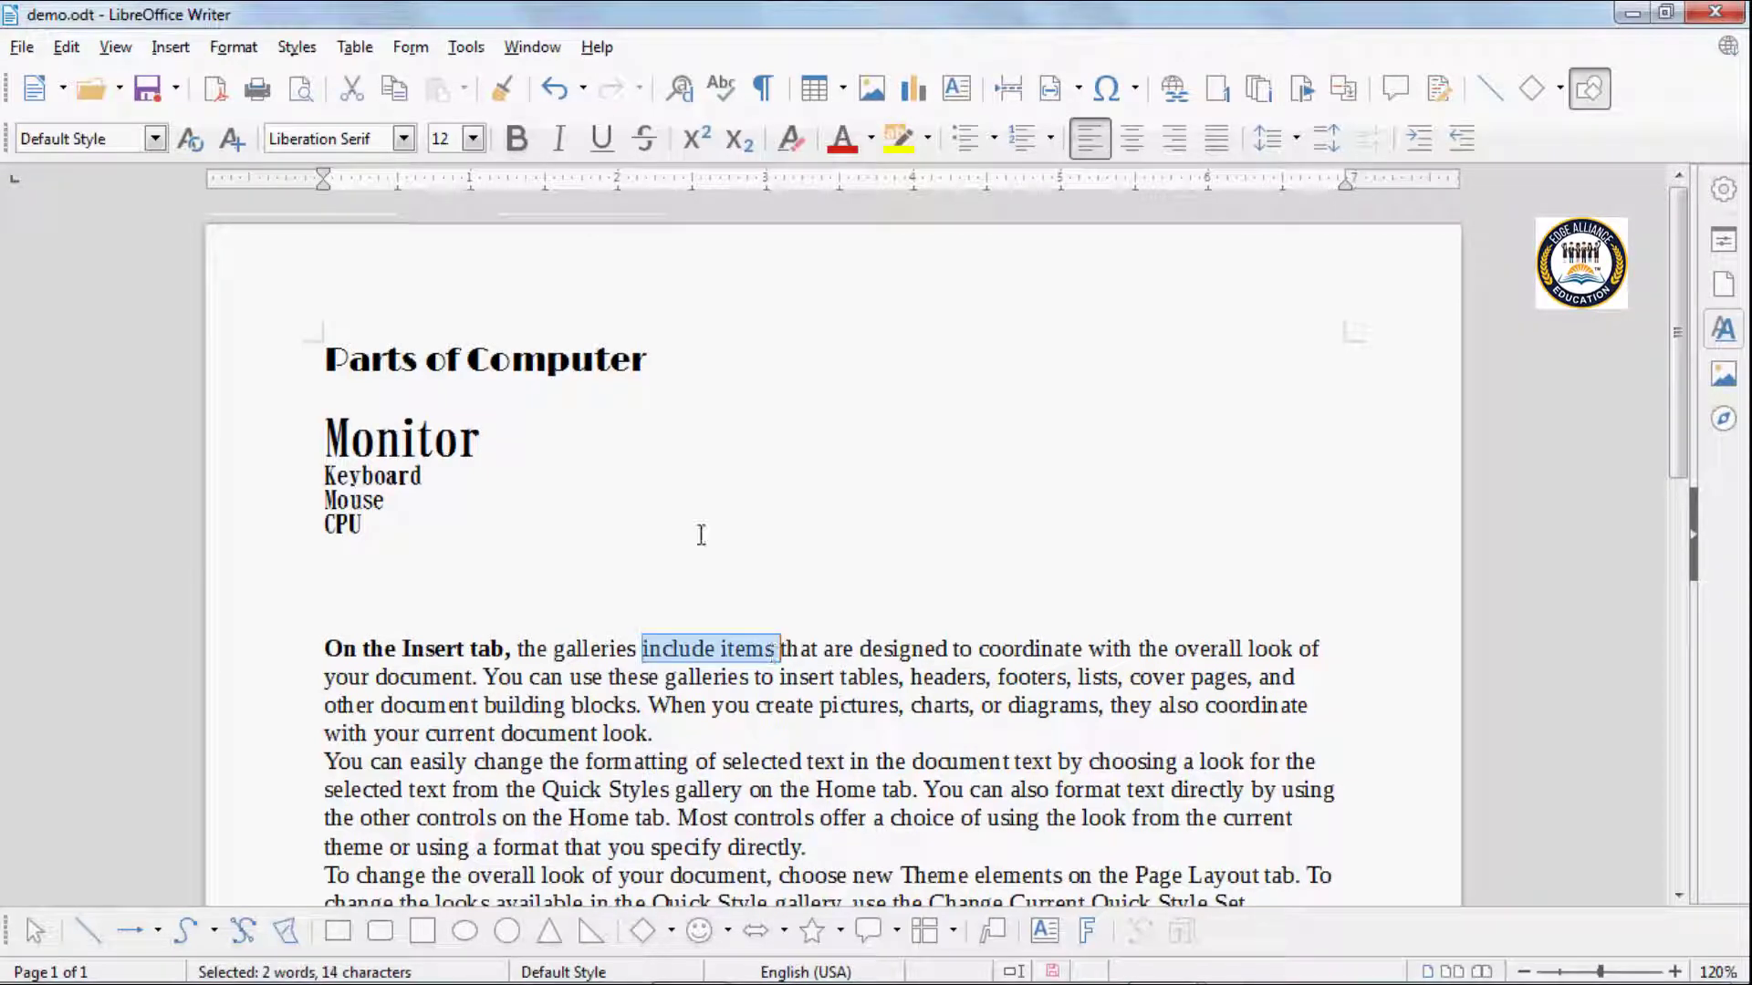
click(569, 146)
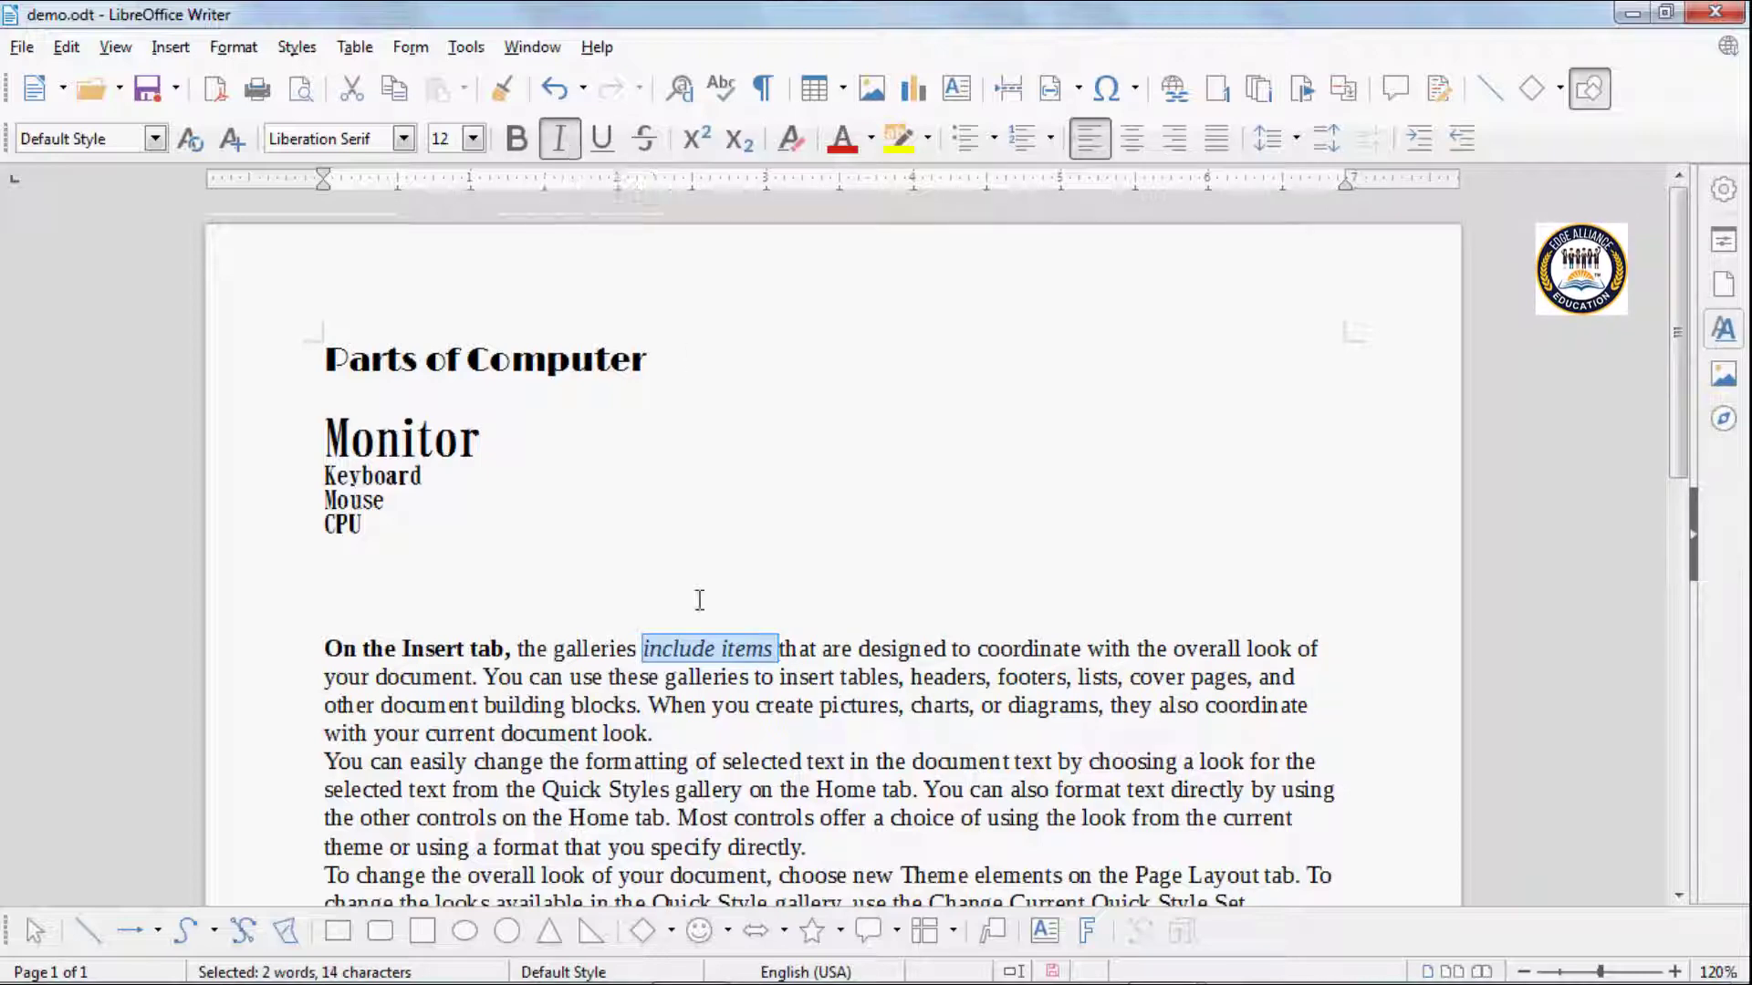
click(671, 649)
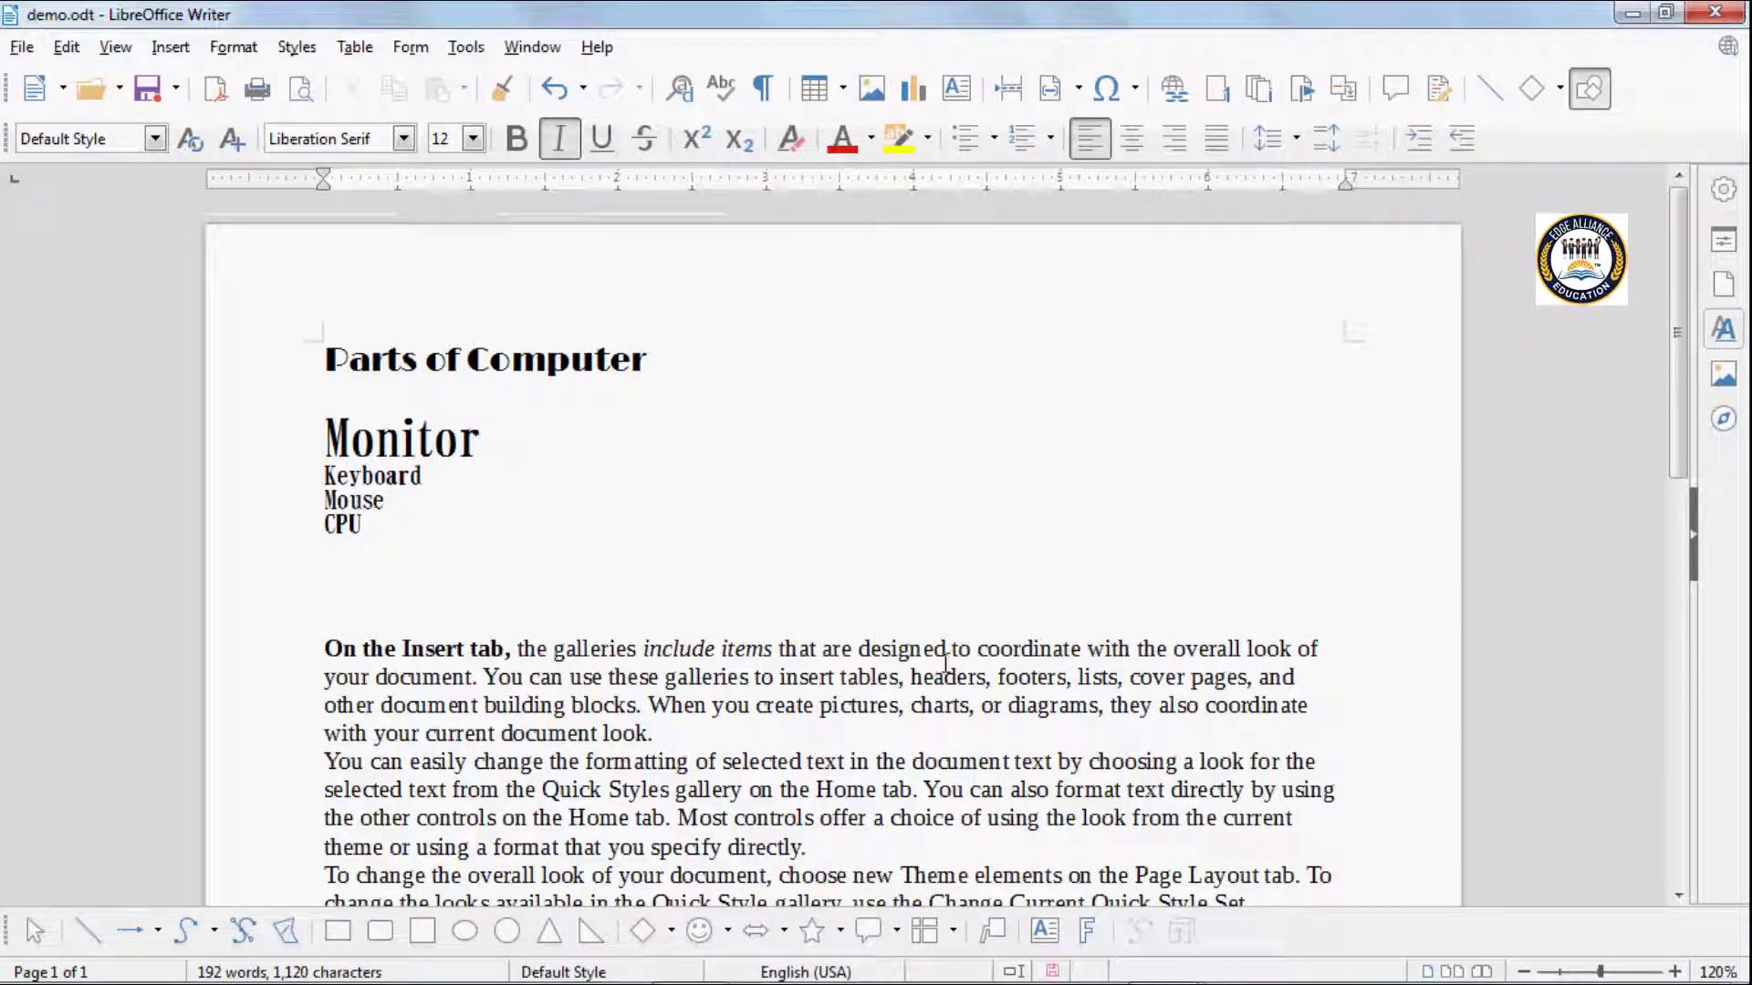
Underline the words "to coordinate with the" in the first body paragraph.
drag(949, 651, 1172, 648)
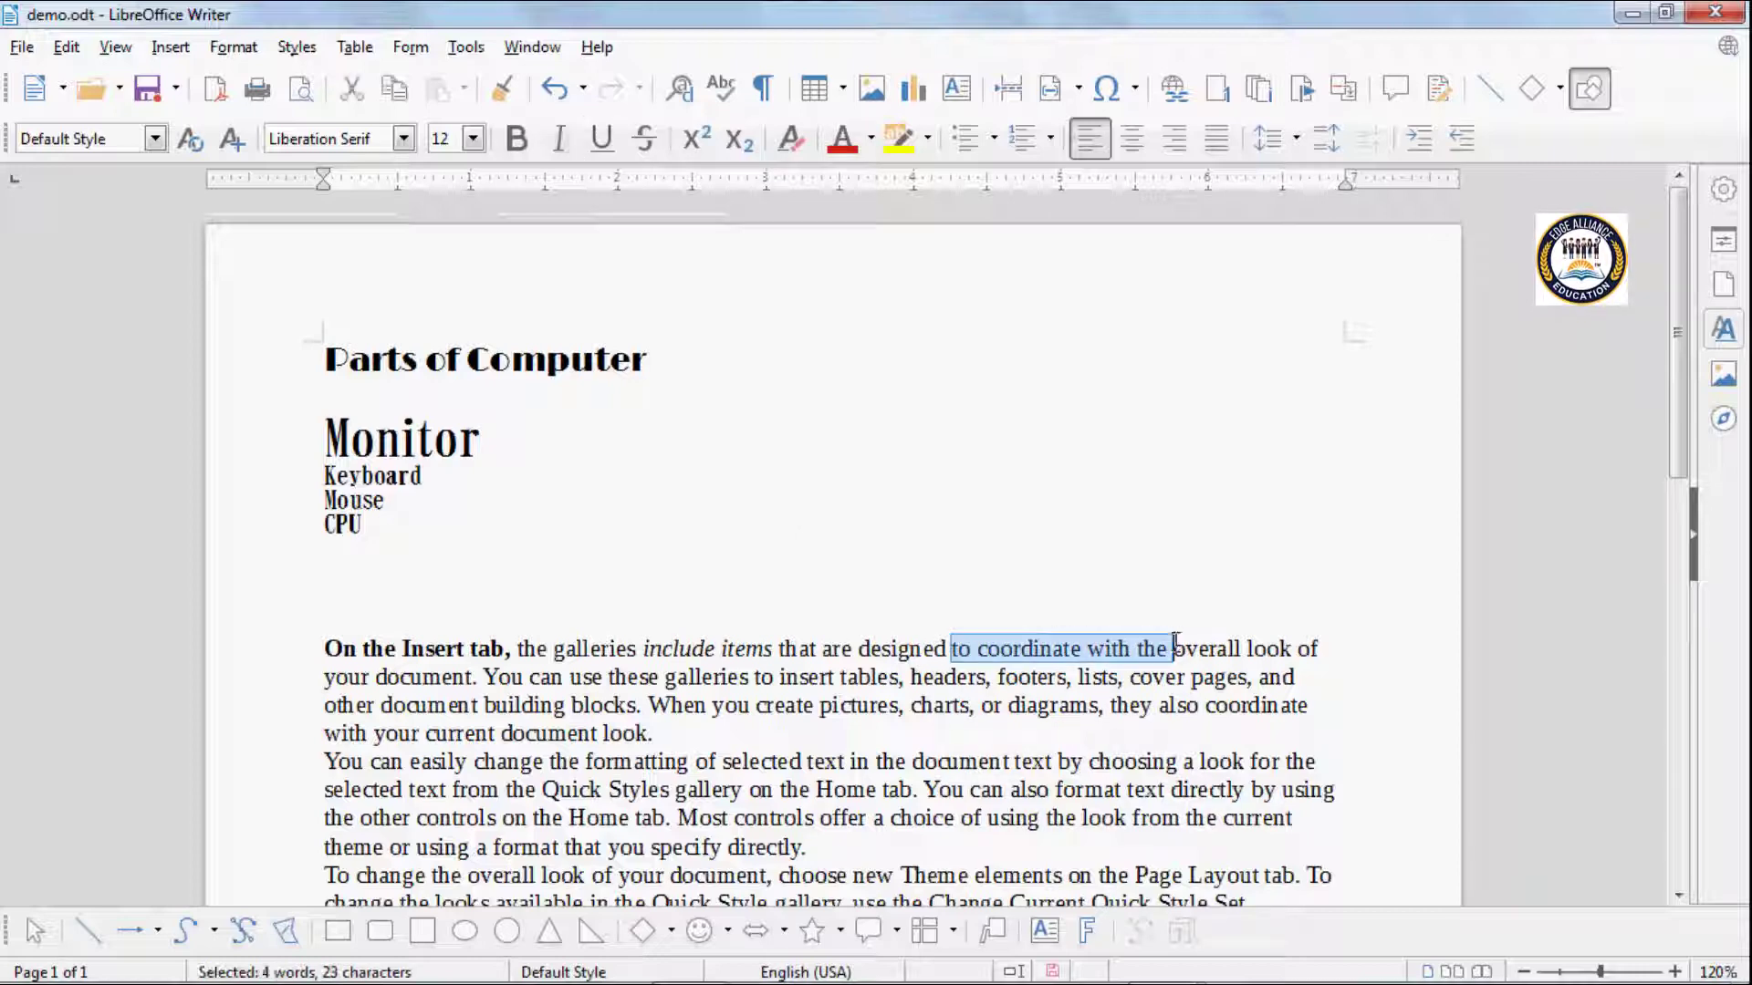
click(603, 144)
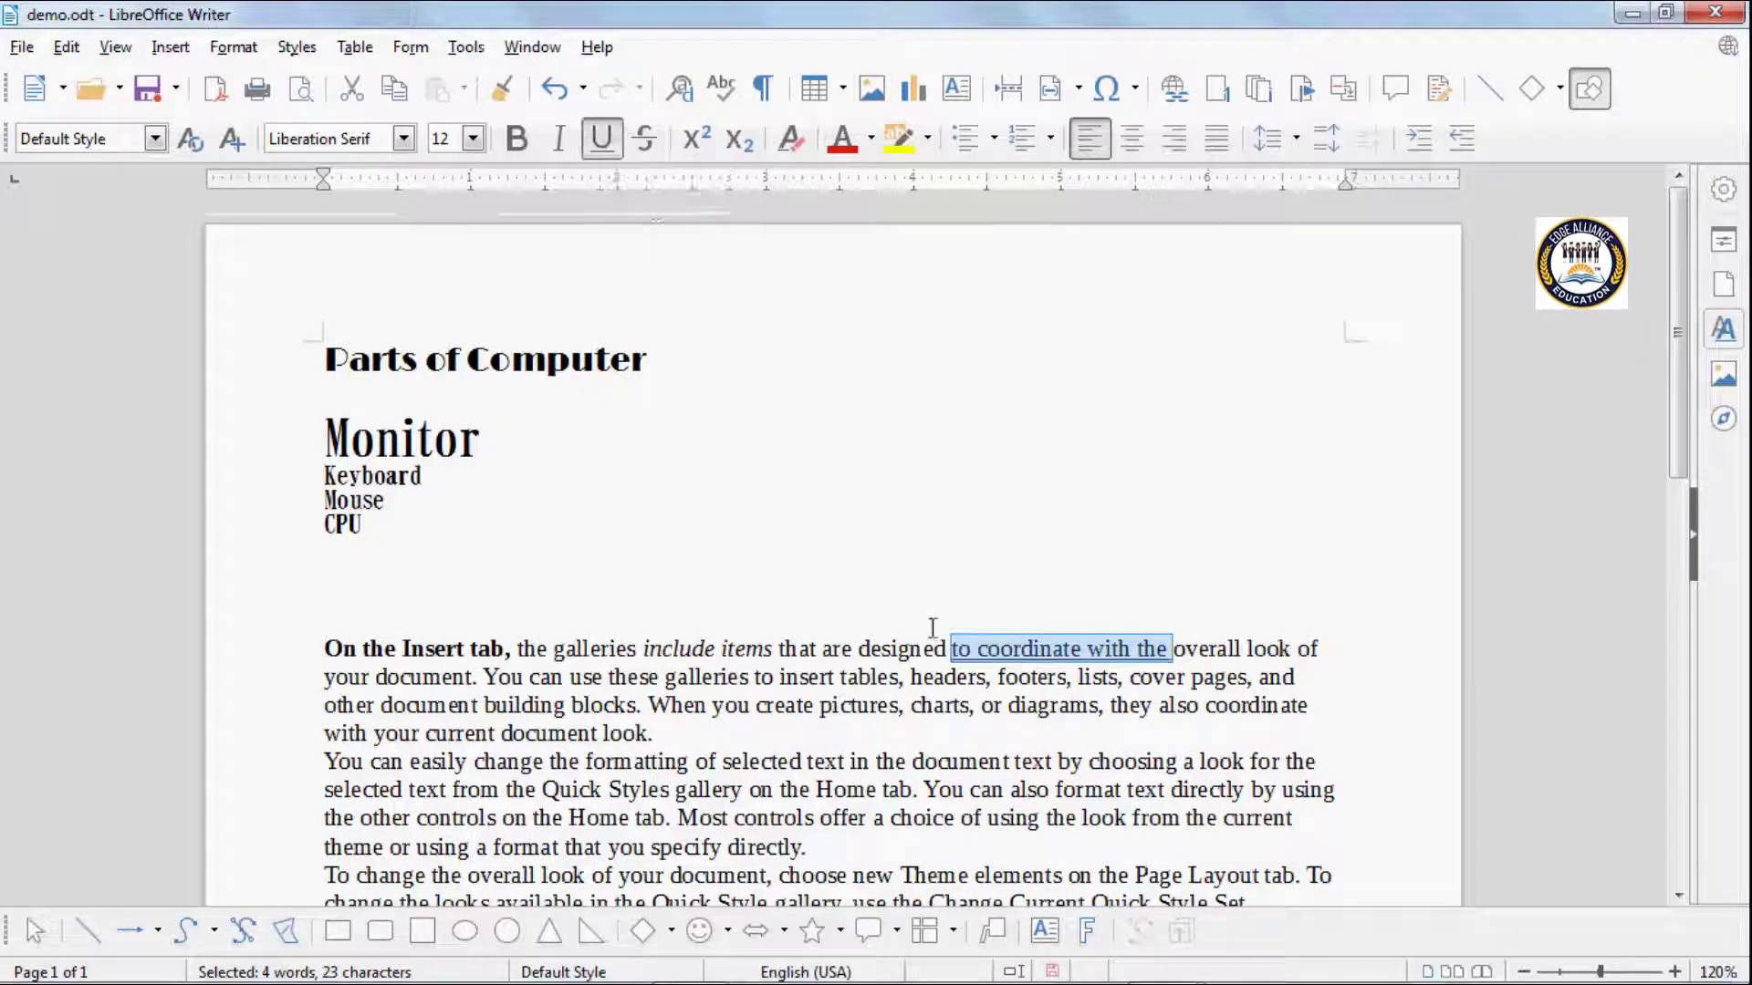
click(955, 677)
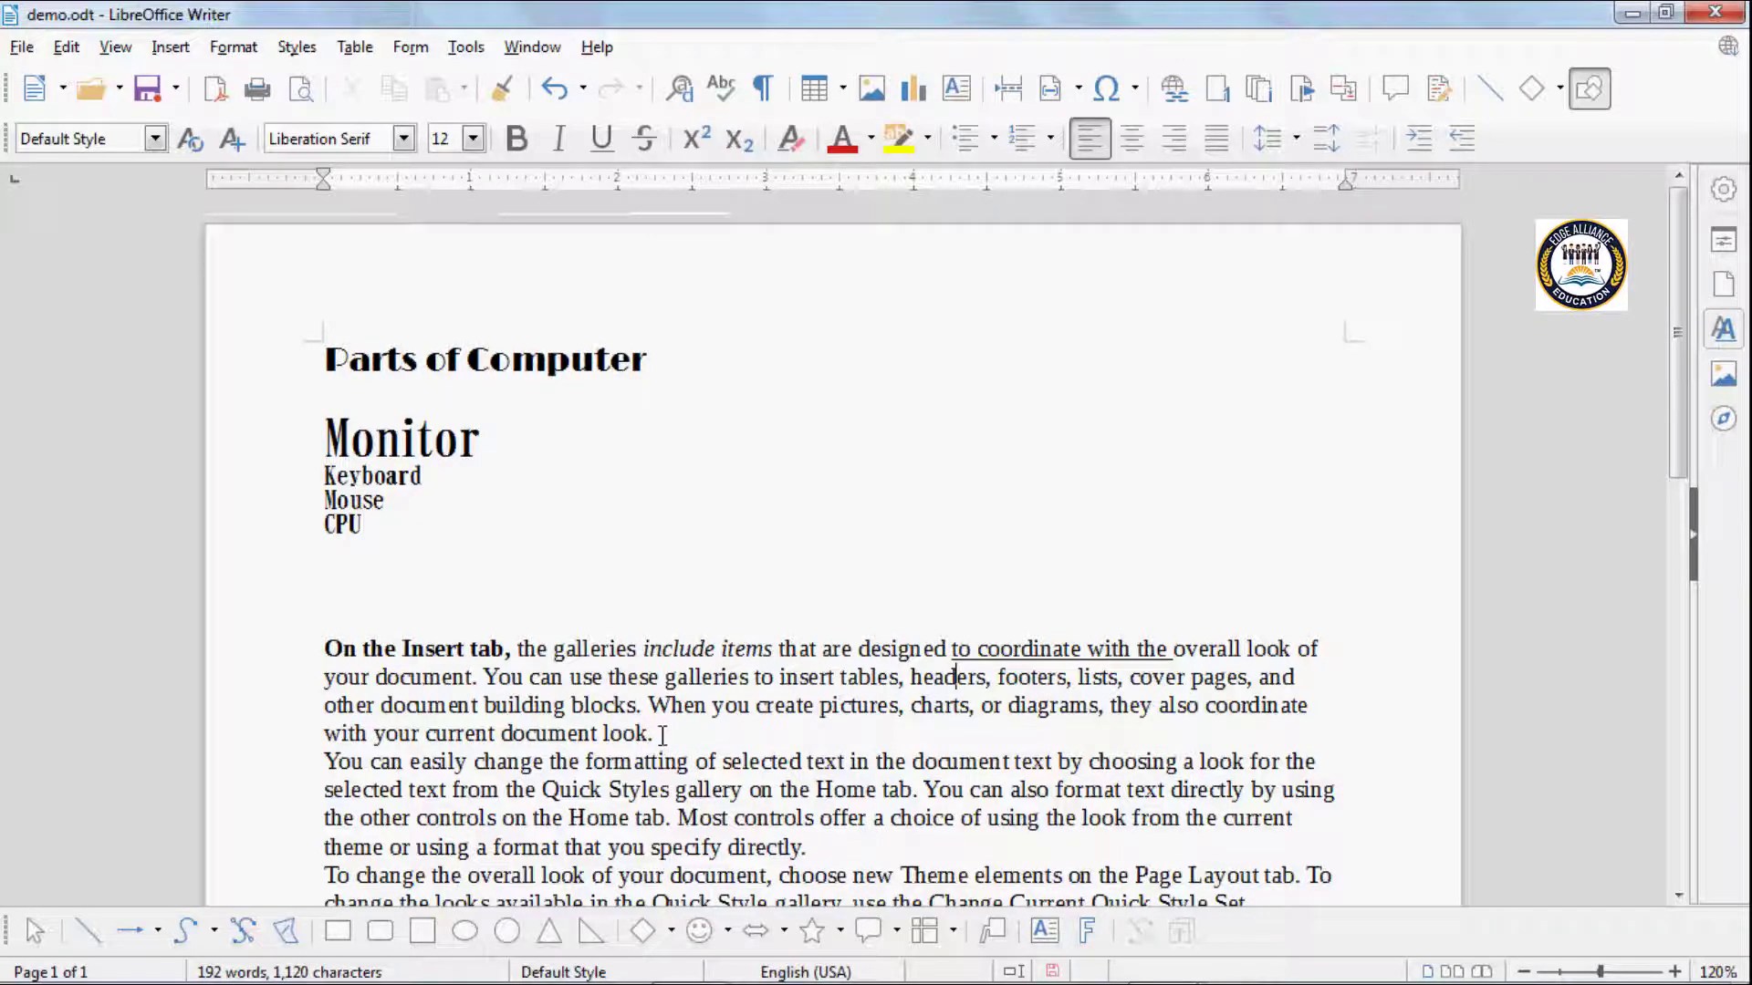
Apply bold, italic and underline to the words "current document look." at the end of the first body paragraph.
drag(656, 733, 423, 735)
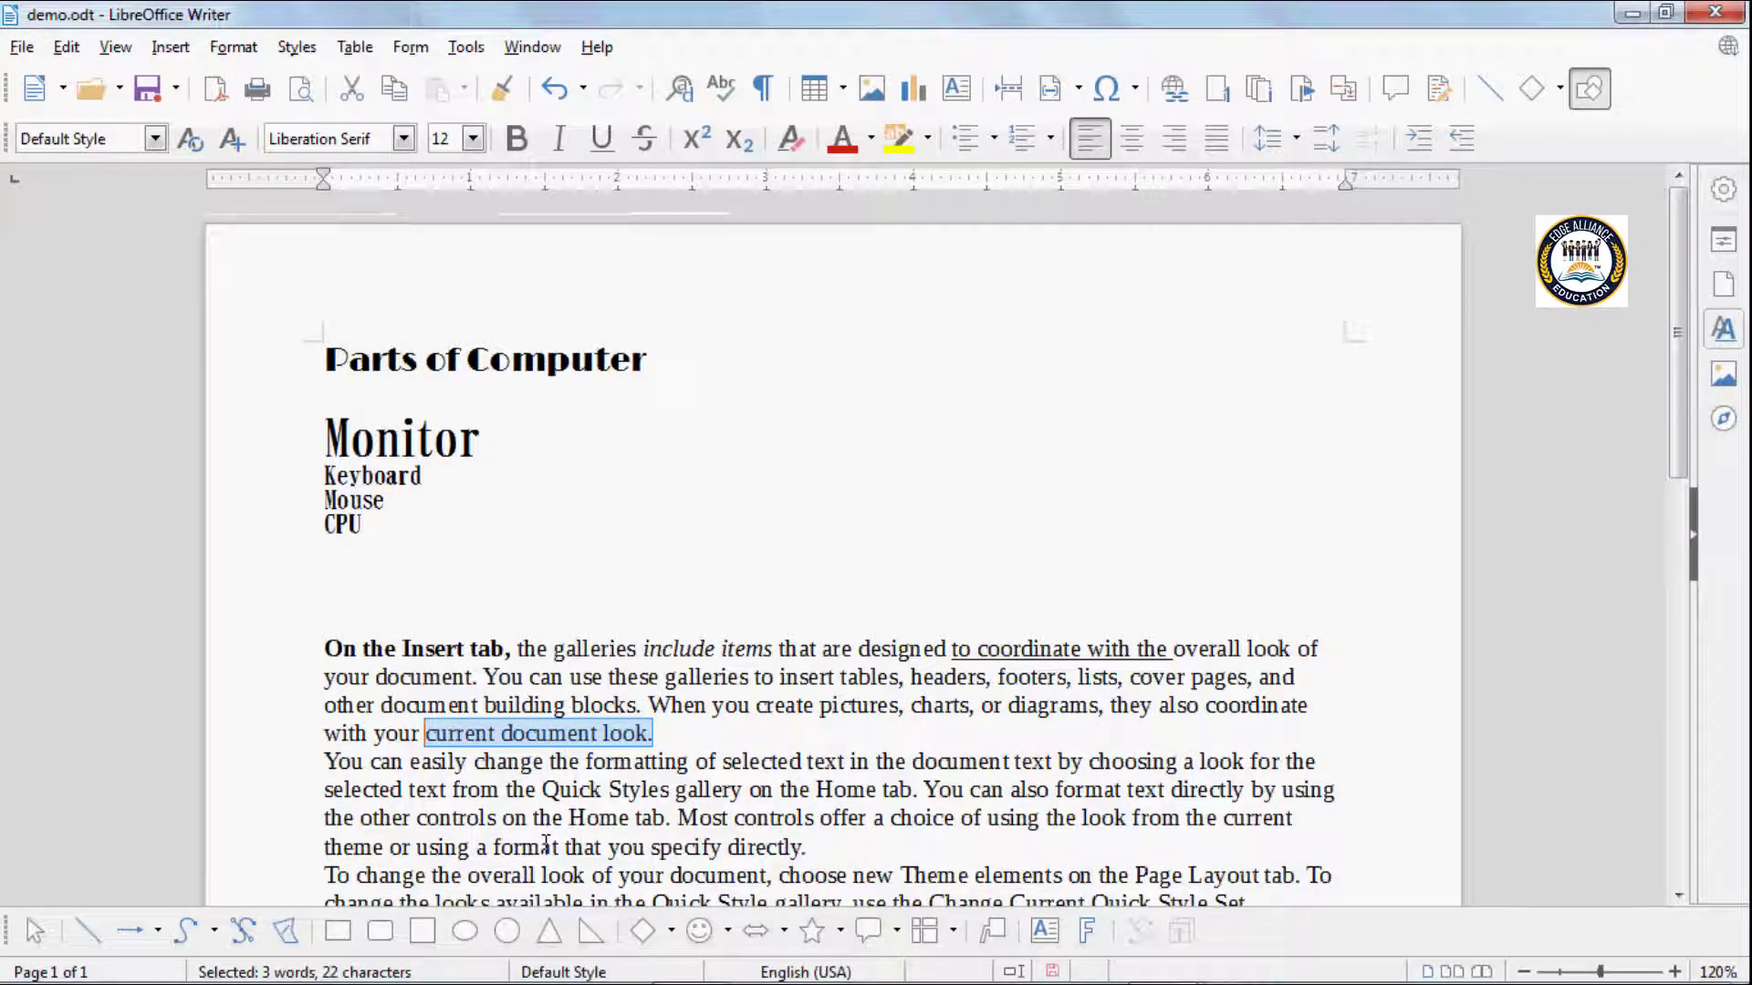
key(ctrl+b)
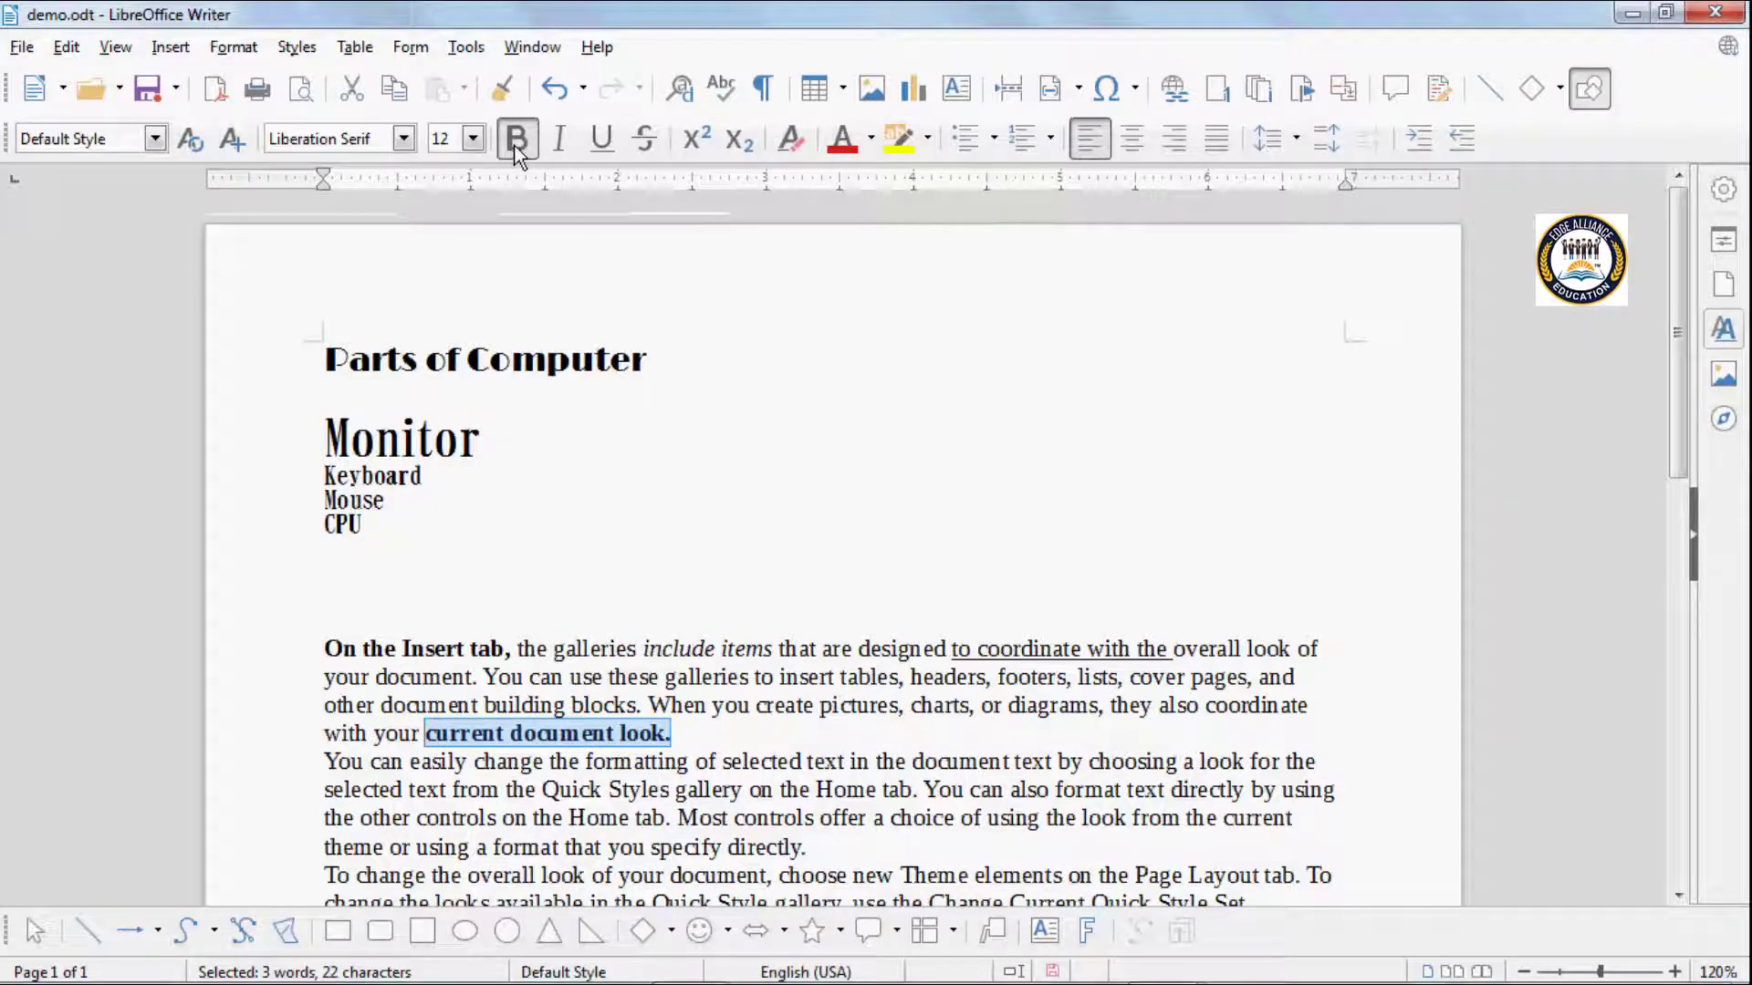
key(ctrl+i)
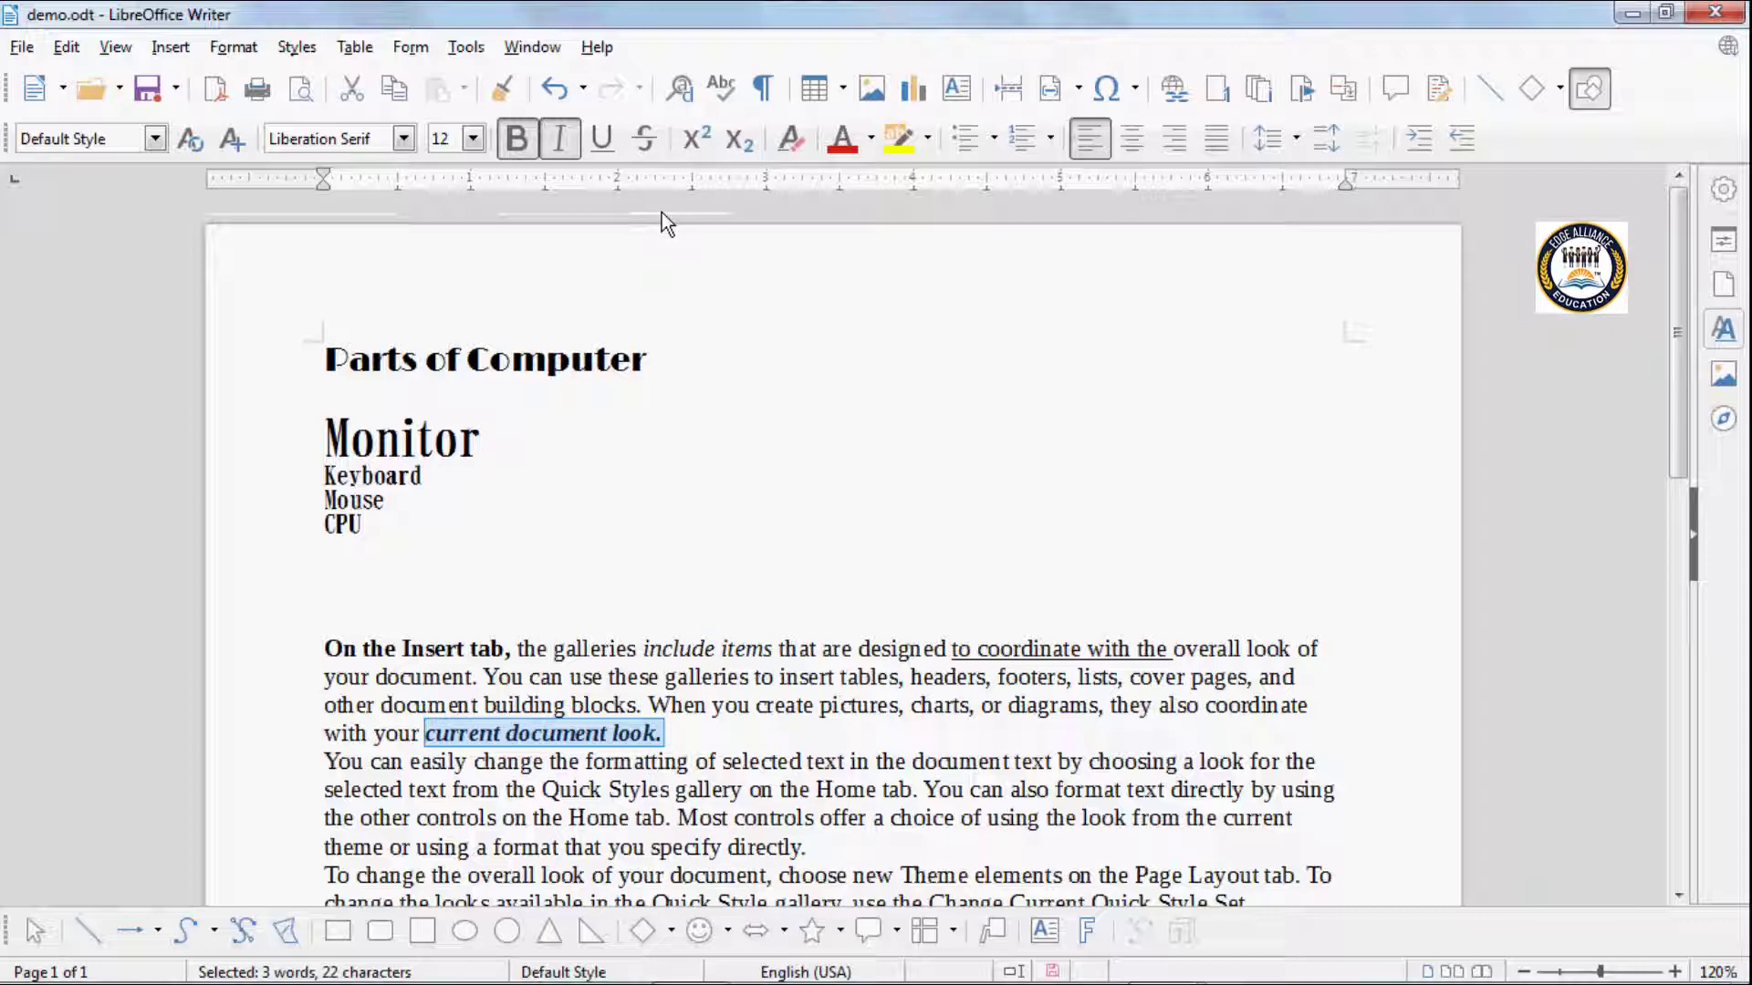
key(ctrl+u)
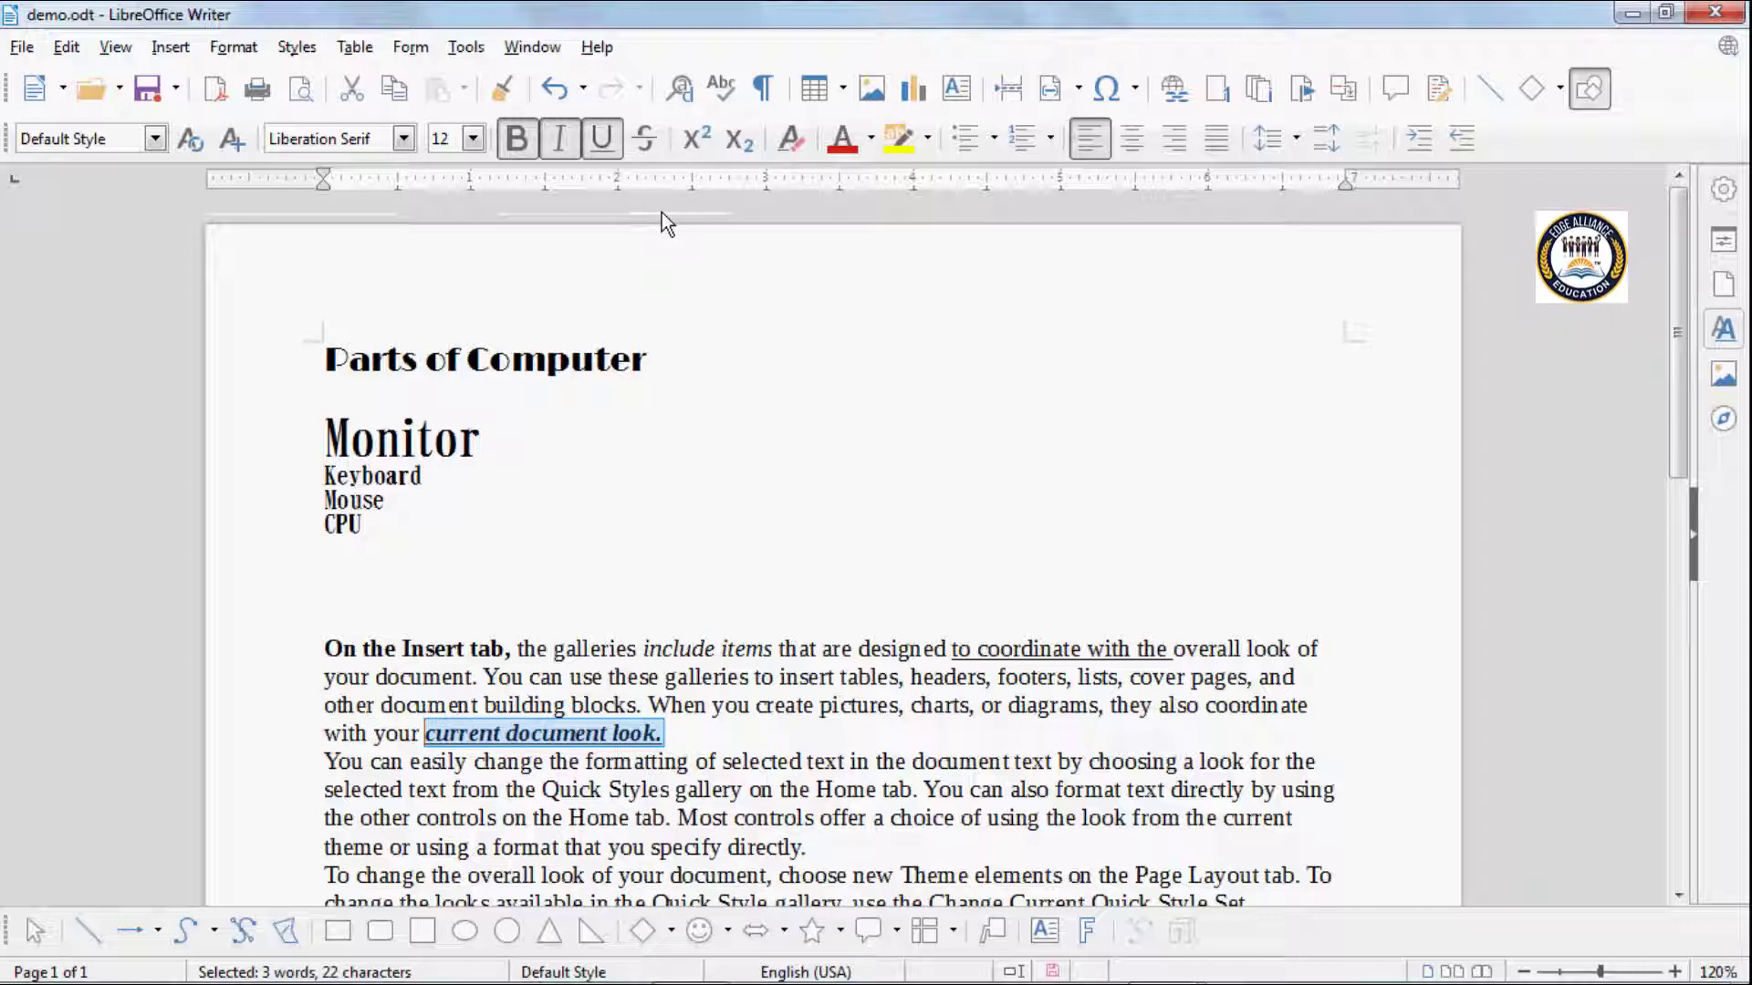
click(685, 735)
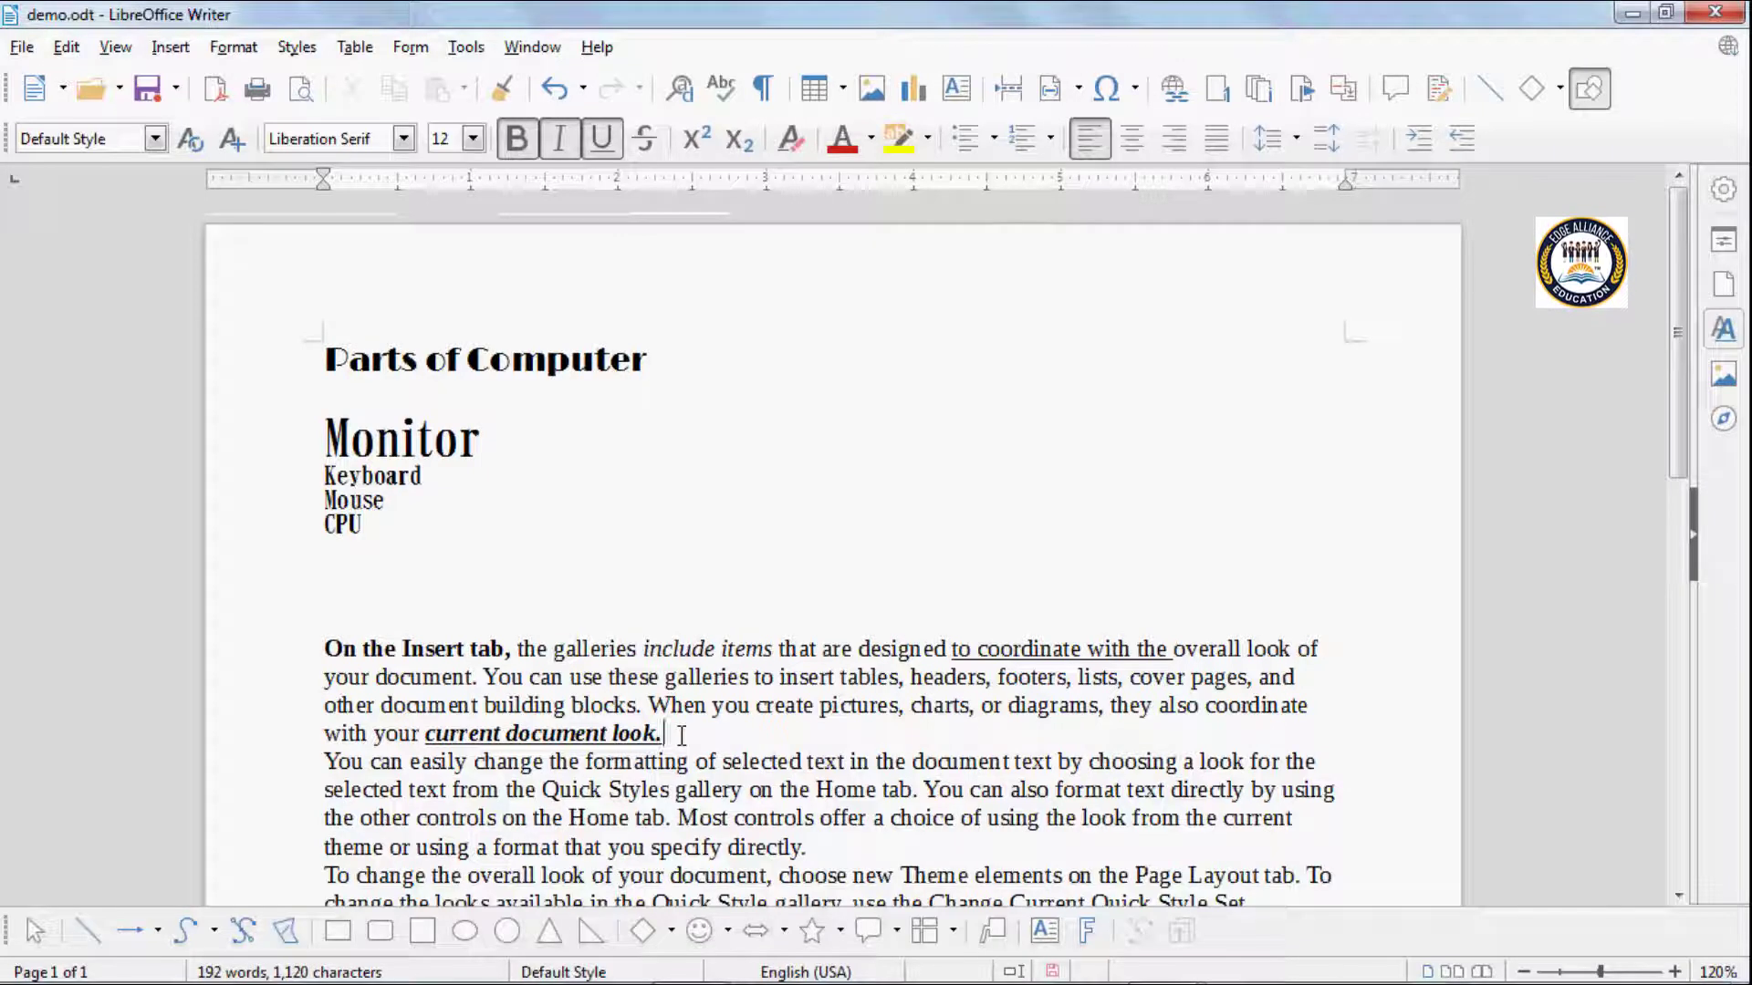
Remove the bold, italic and underline formatting from the words "current document look." in the first body paragraph.
drag(665, 735, 429, 735)
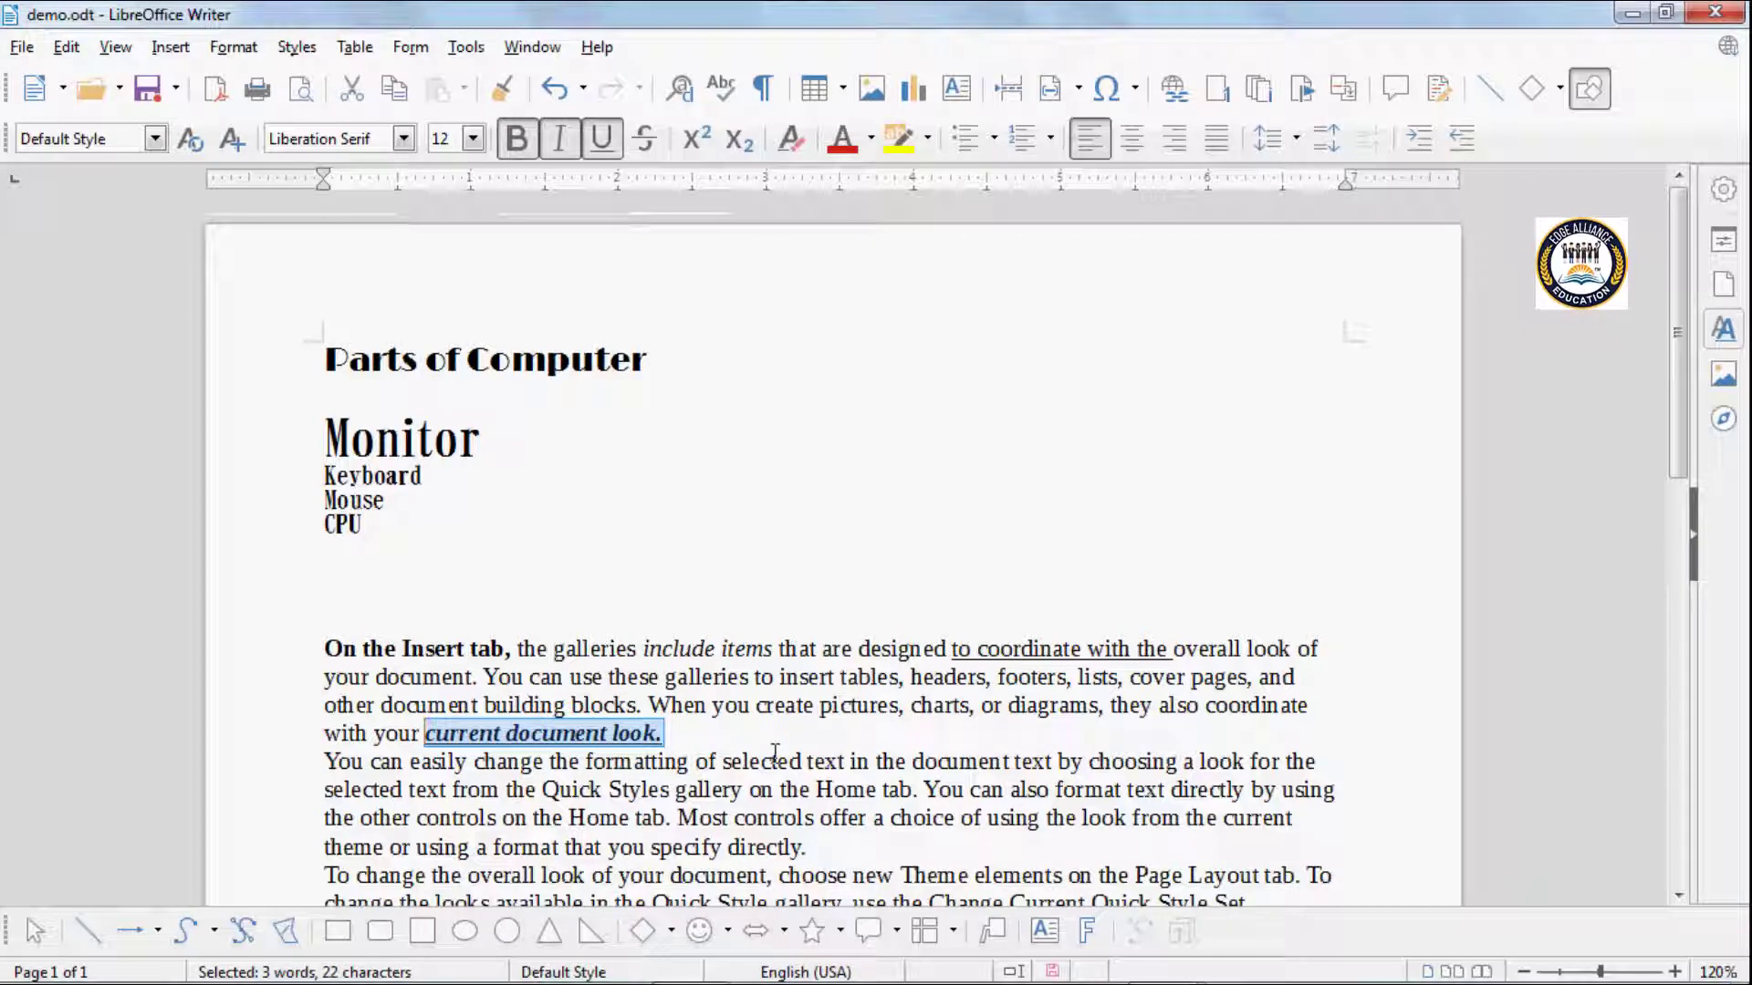
key(ctrl+b)
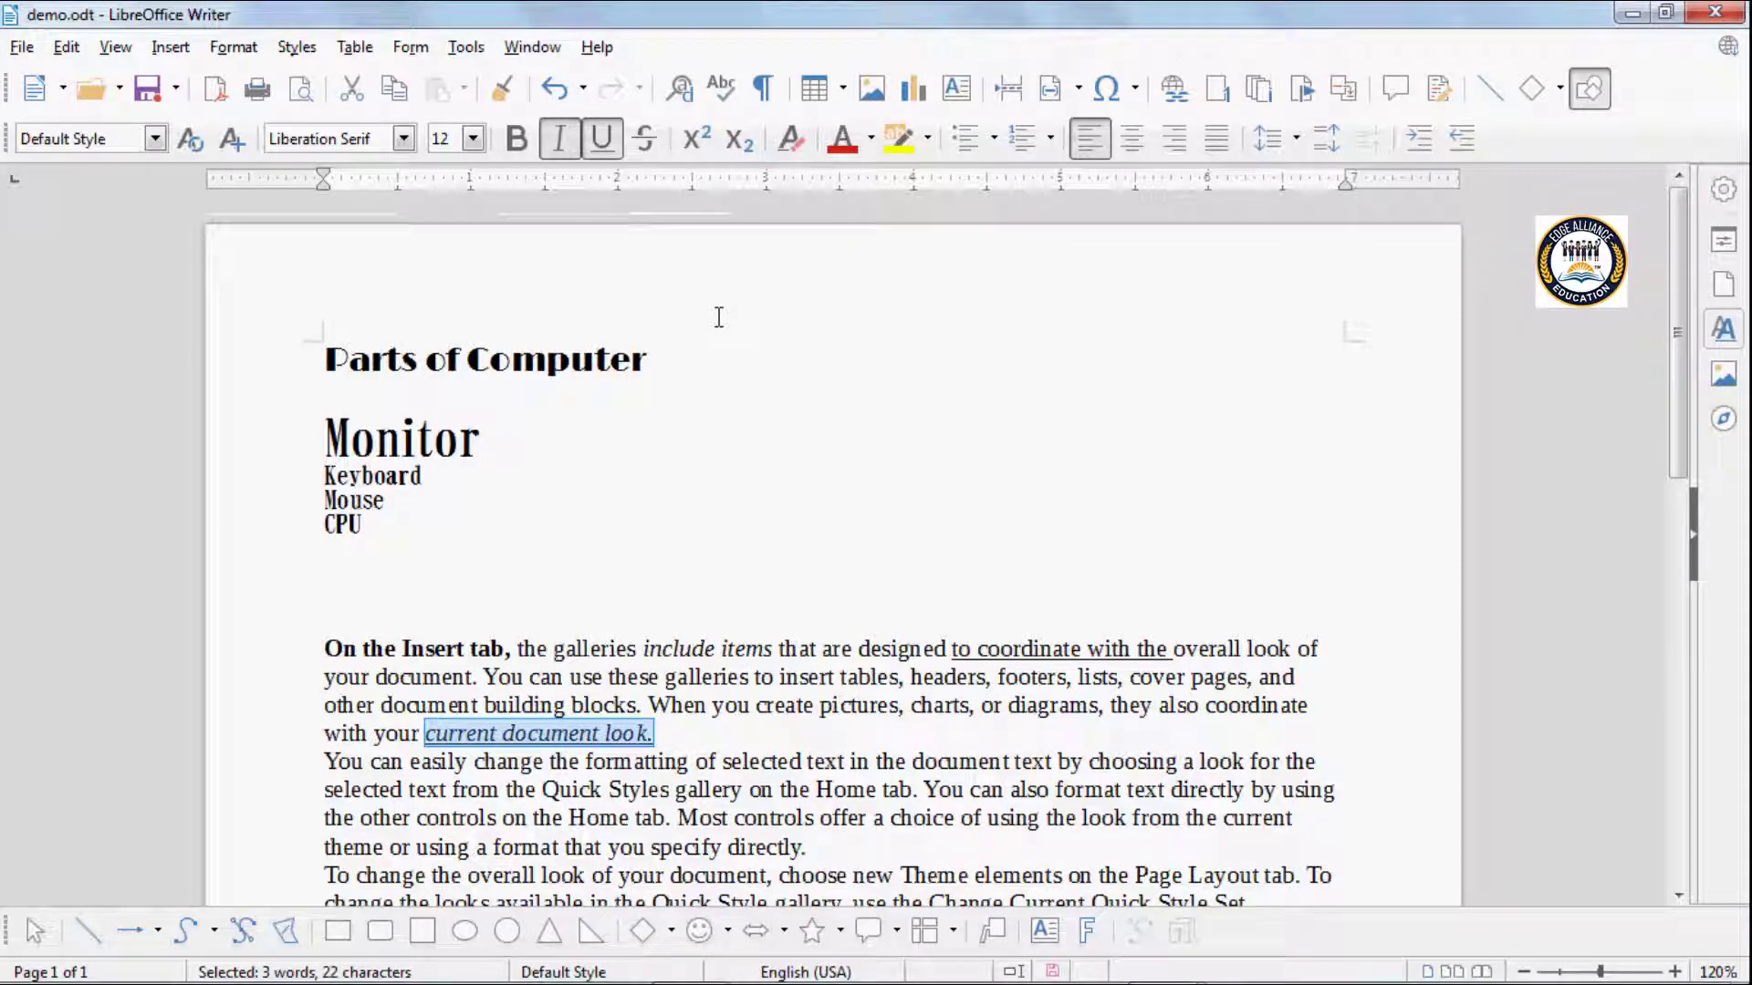
key(ctrl+i)
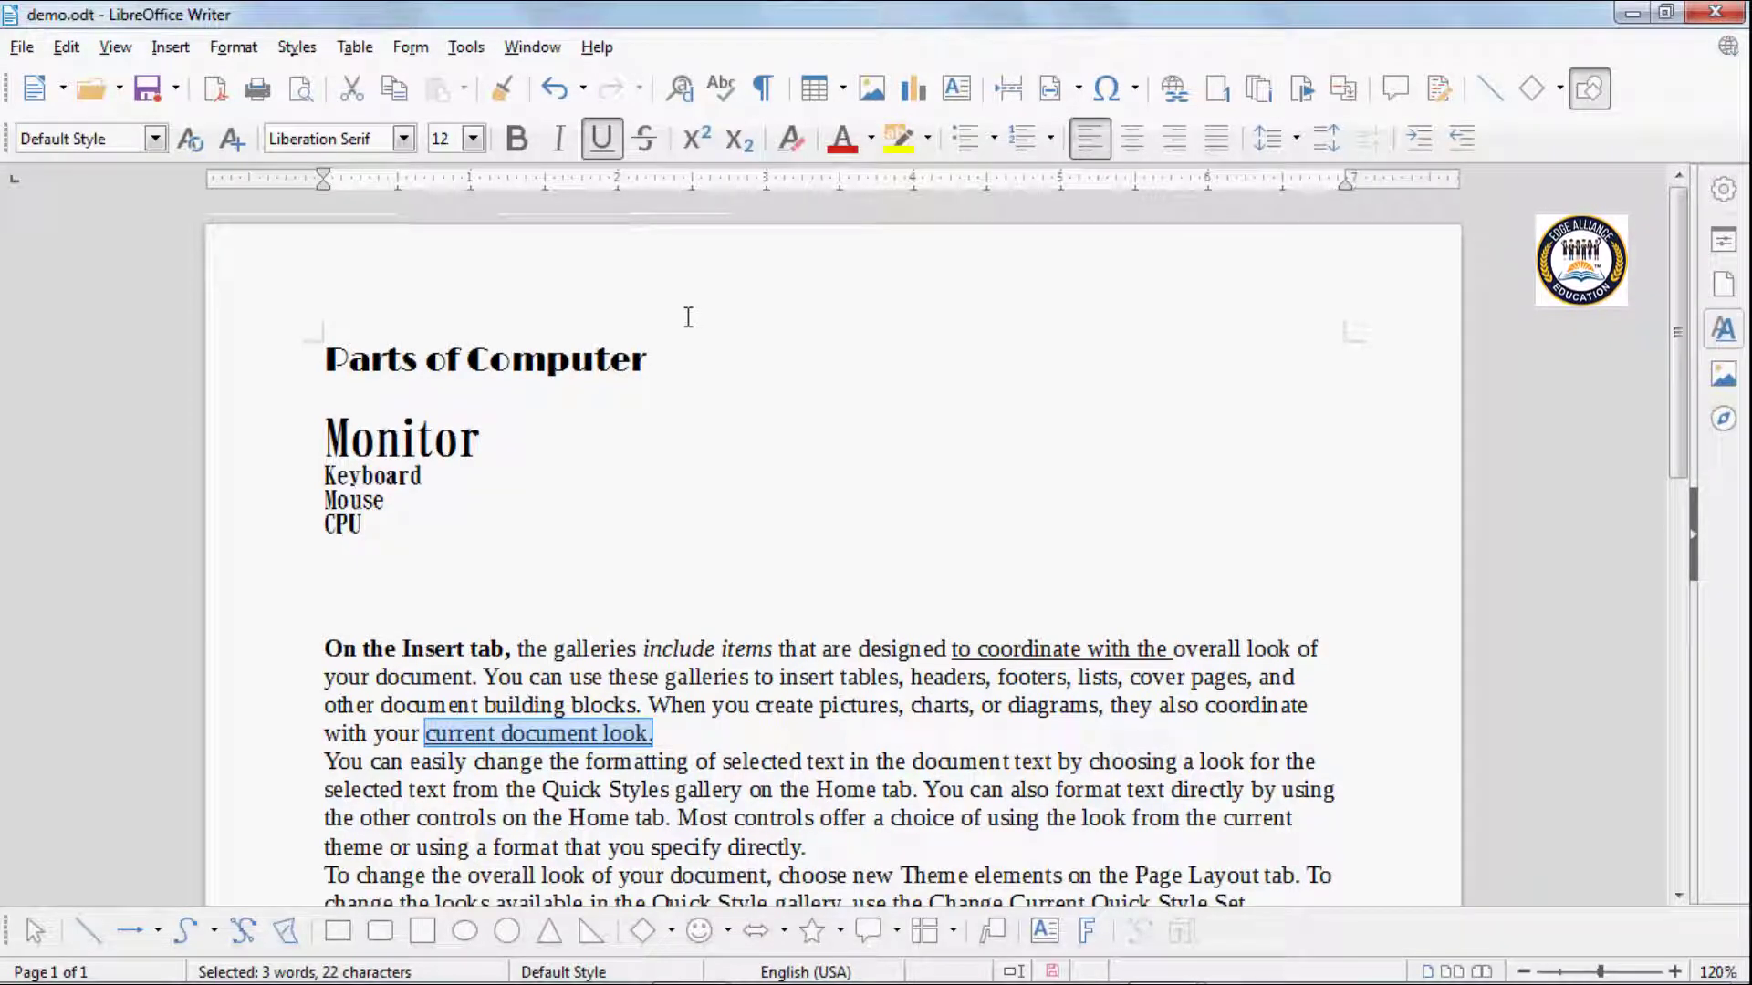
key(ctrl+u)
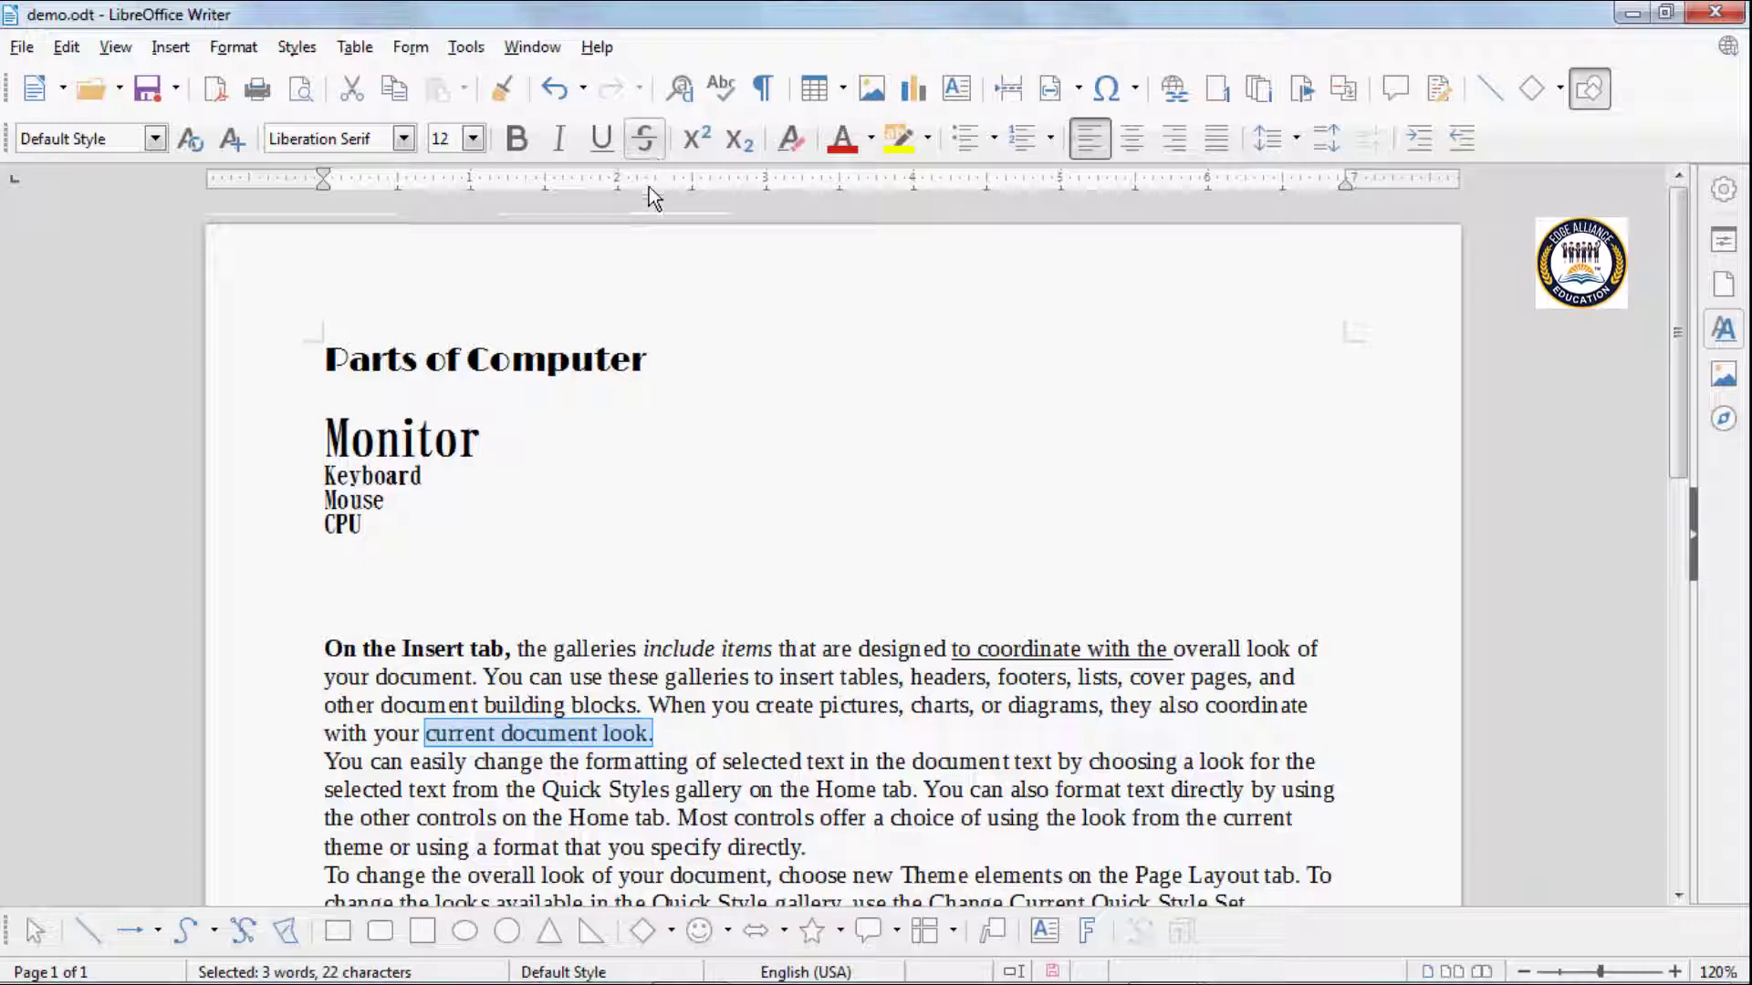
click(774, 677)
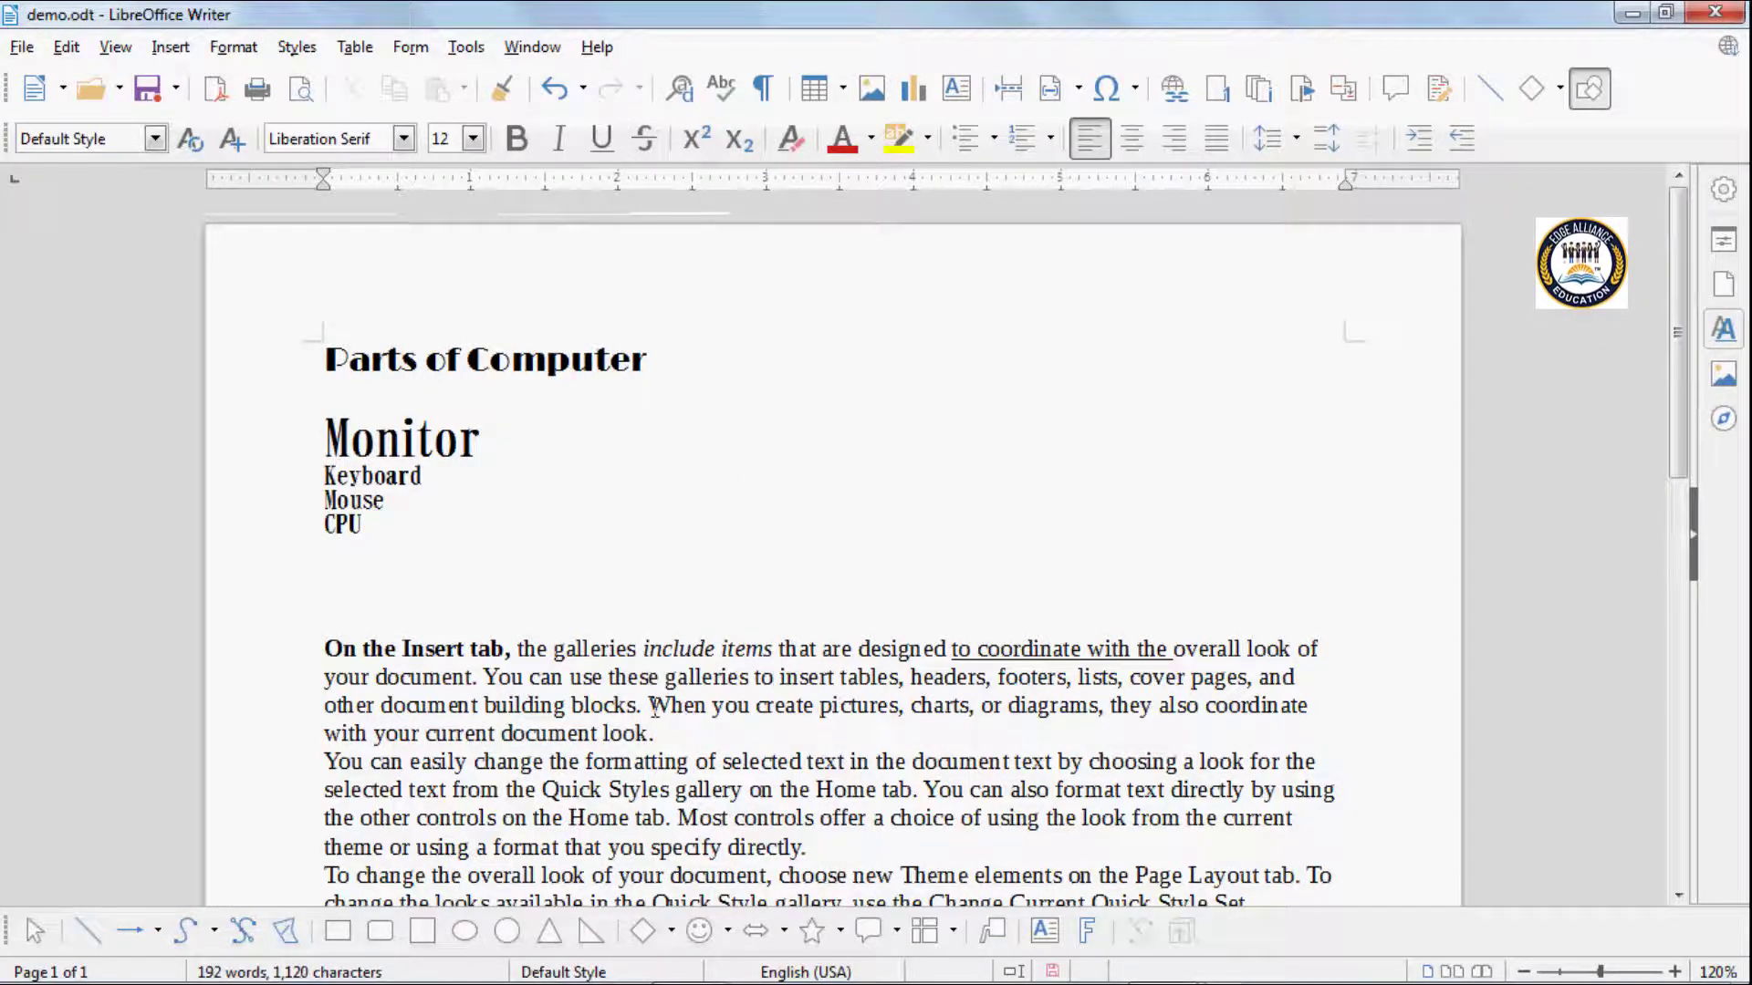
Apply strikethrough to the words "When you create pictures," in the first body paragraph.
drag(649, 707, 903, 709)
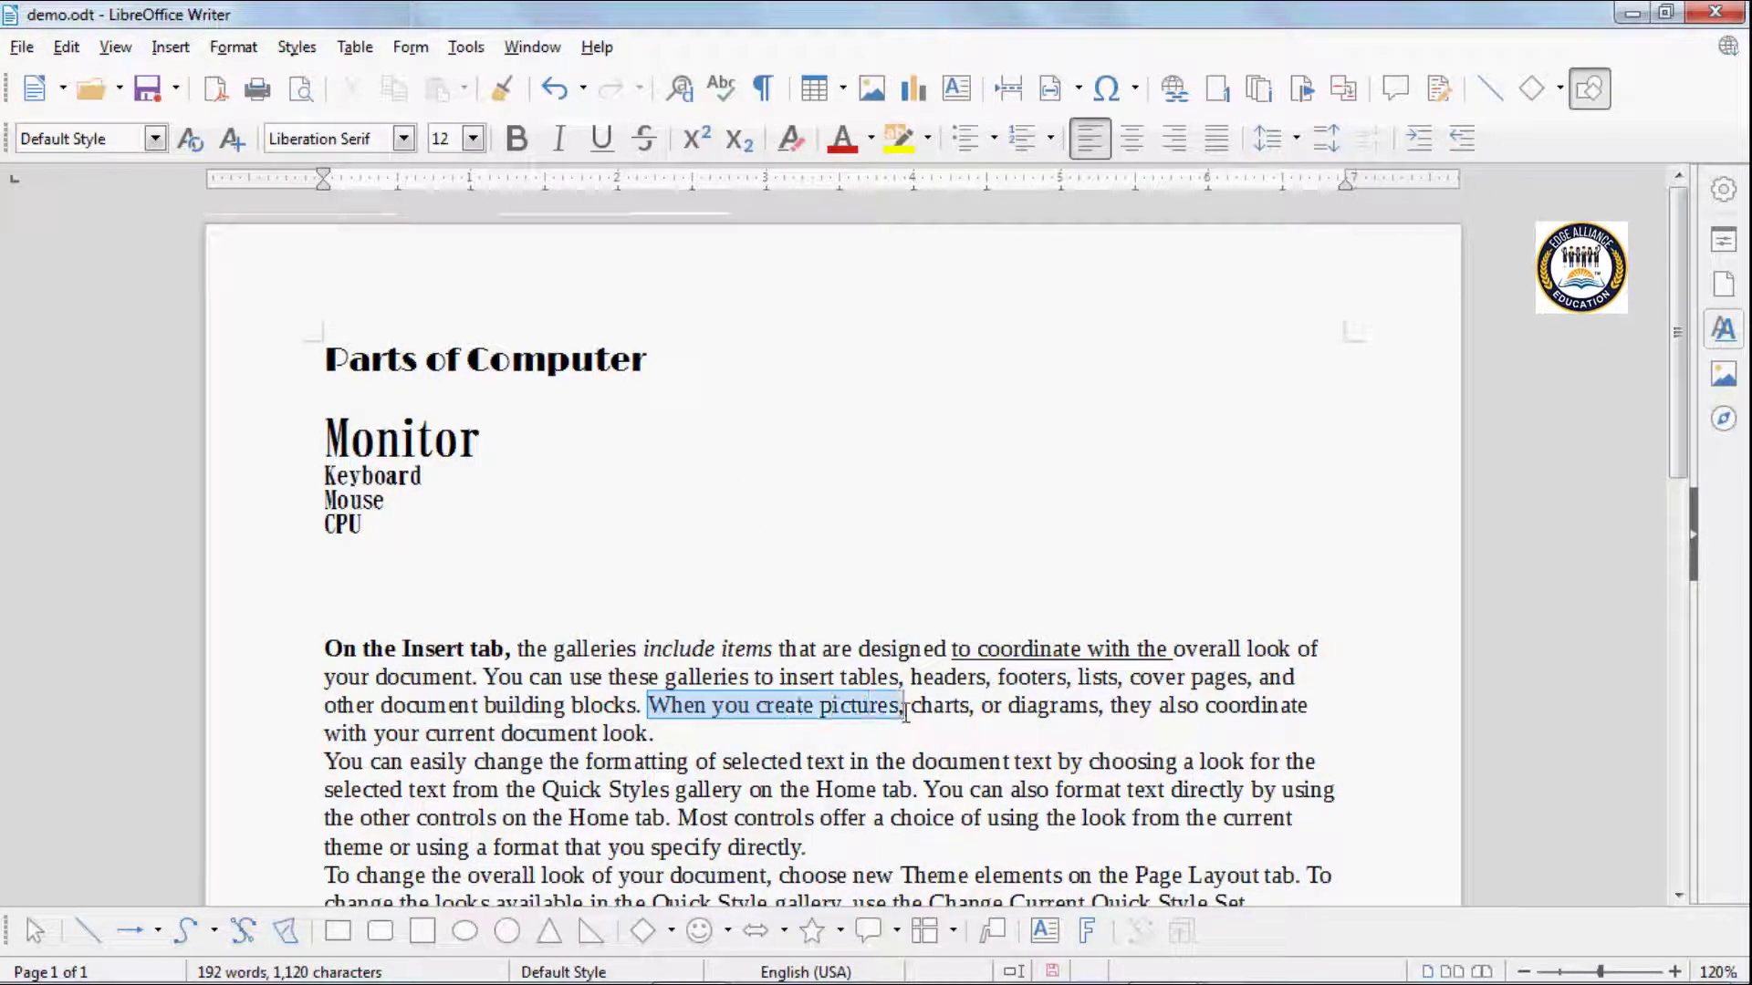
click(646, 141)
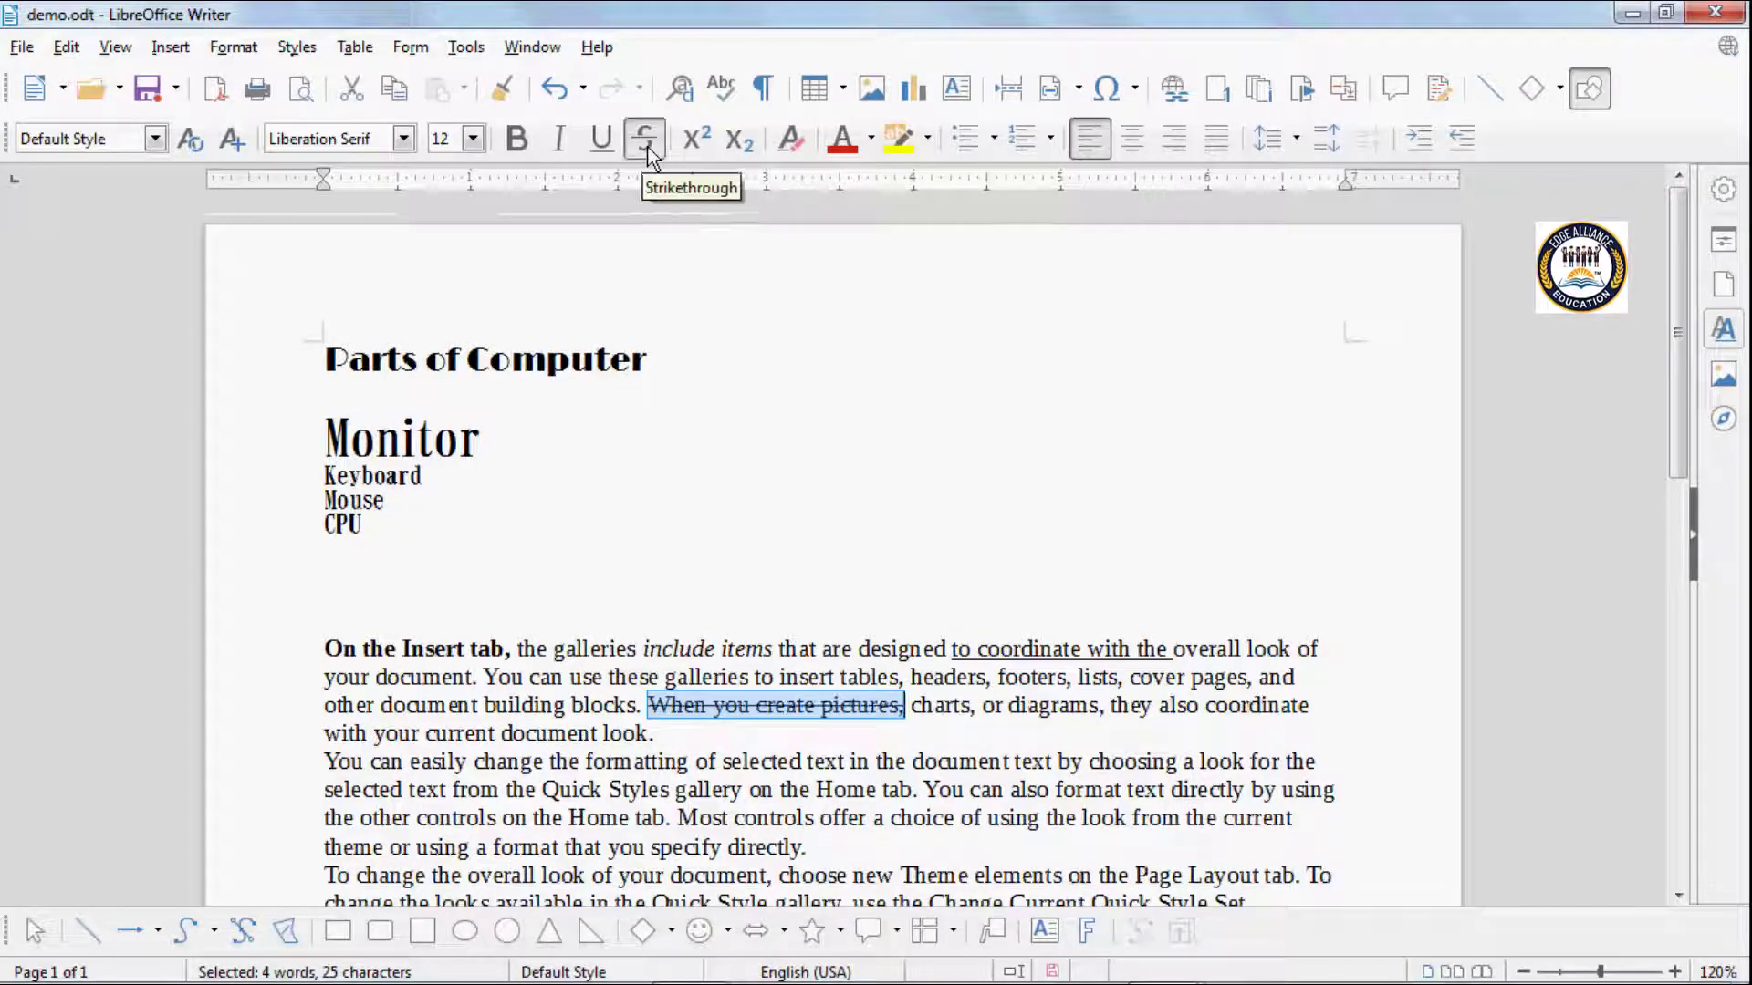
click(791, 734)
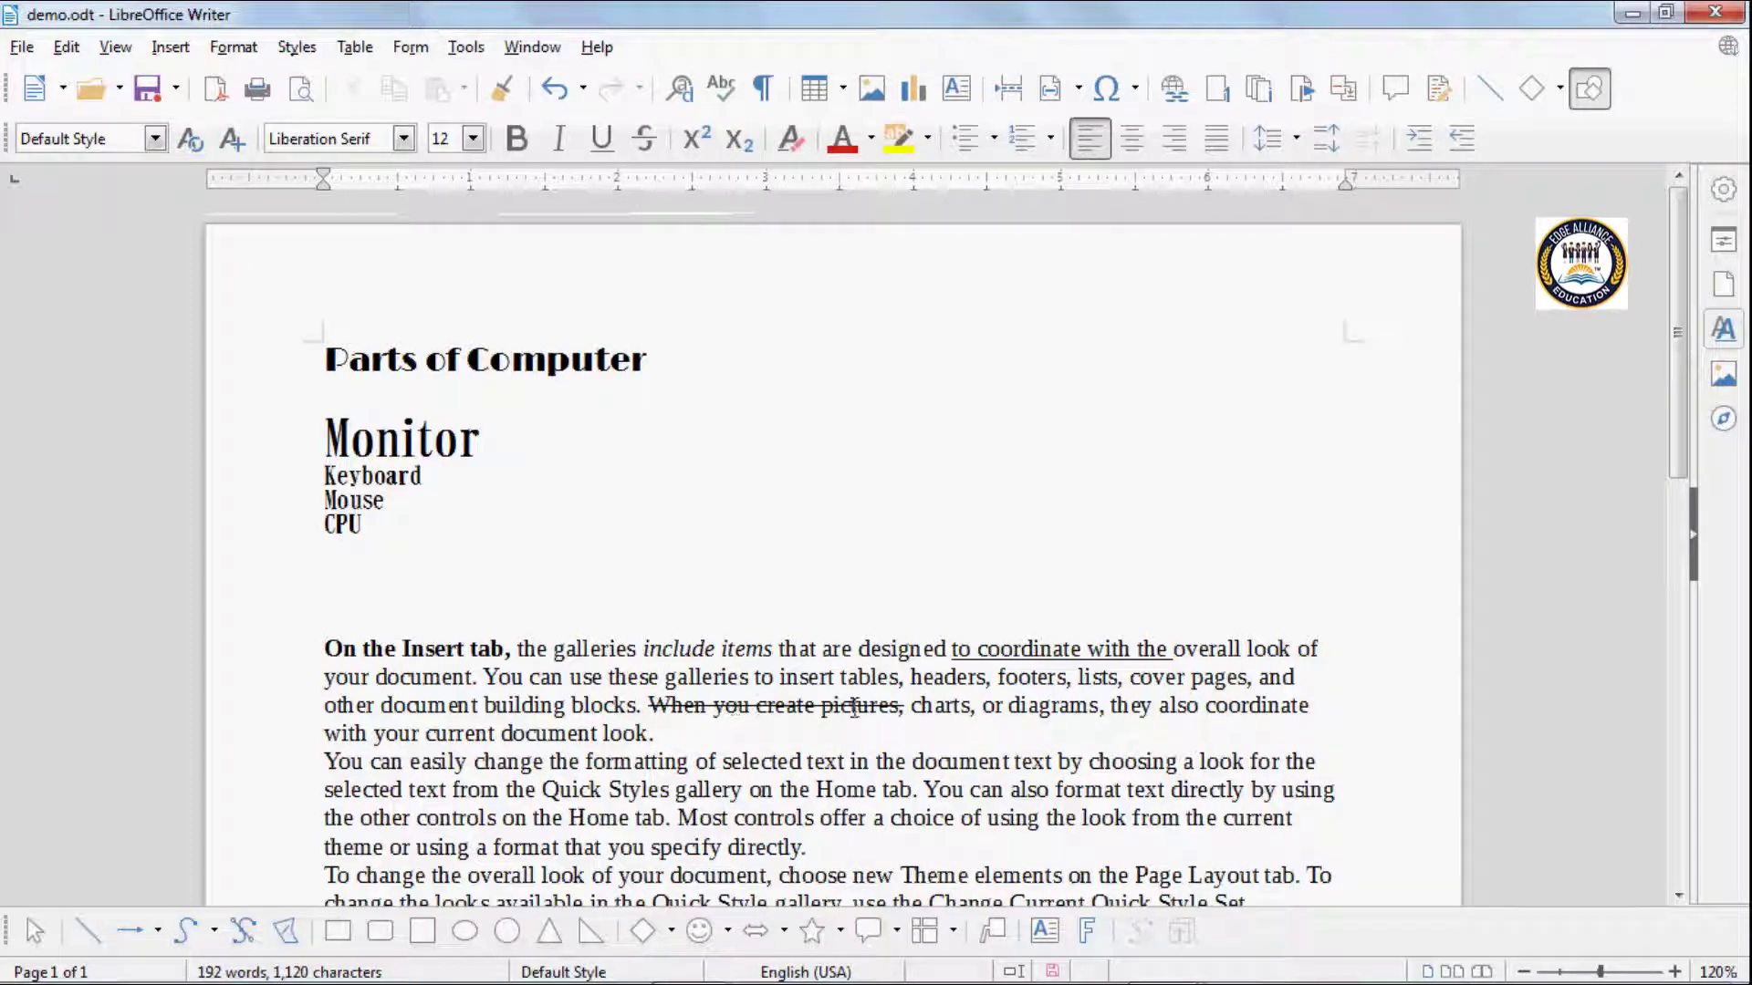
Underline the words "document text by choosing" in the second body paragraph.
double_click(923, 762)
drag(1036, 760, 1177, 762)
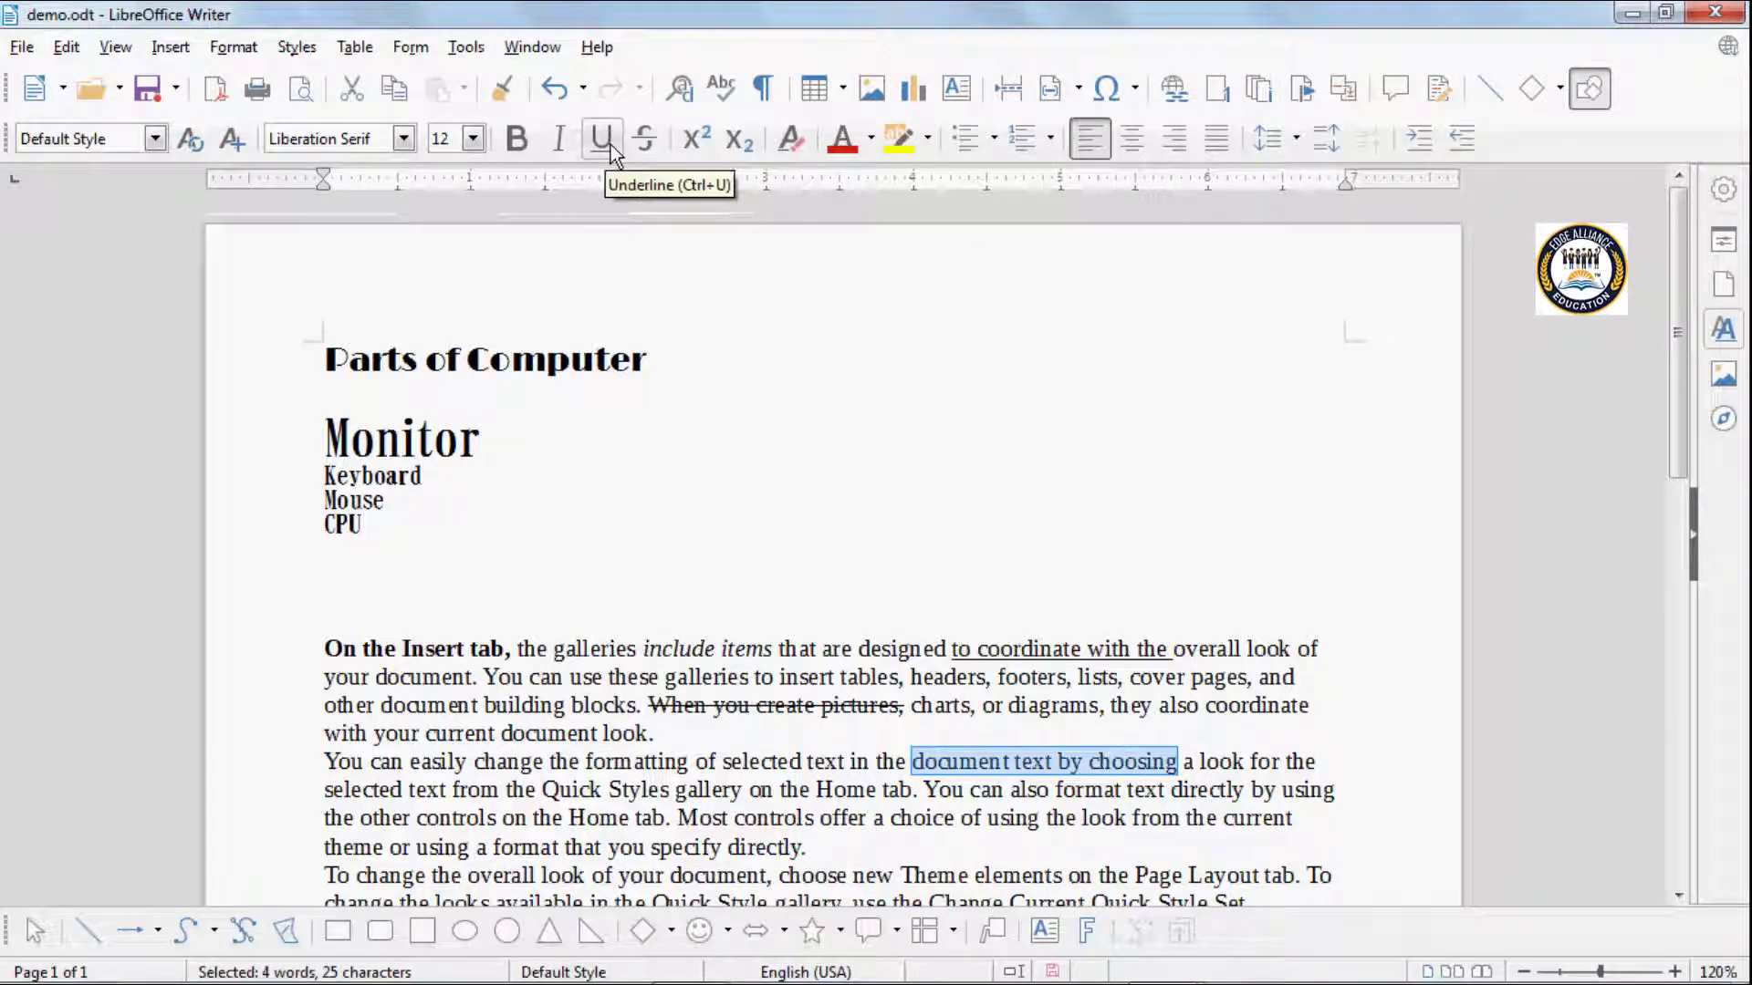
click(602, 139)
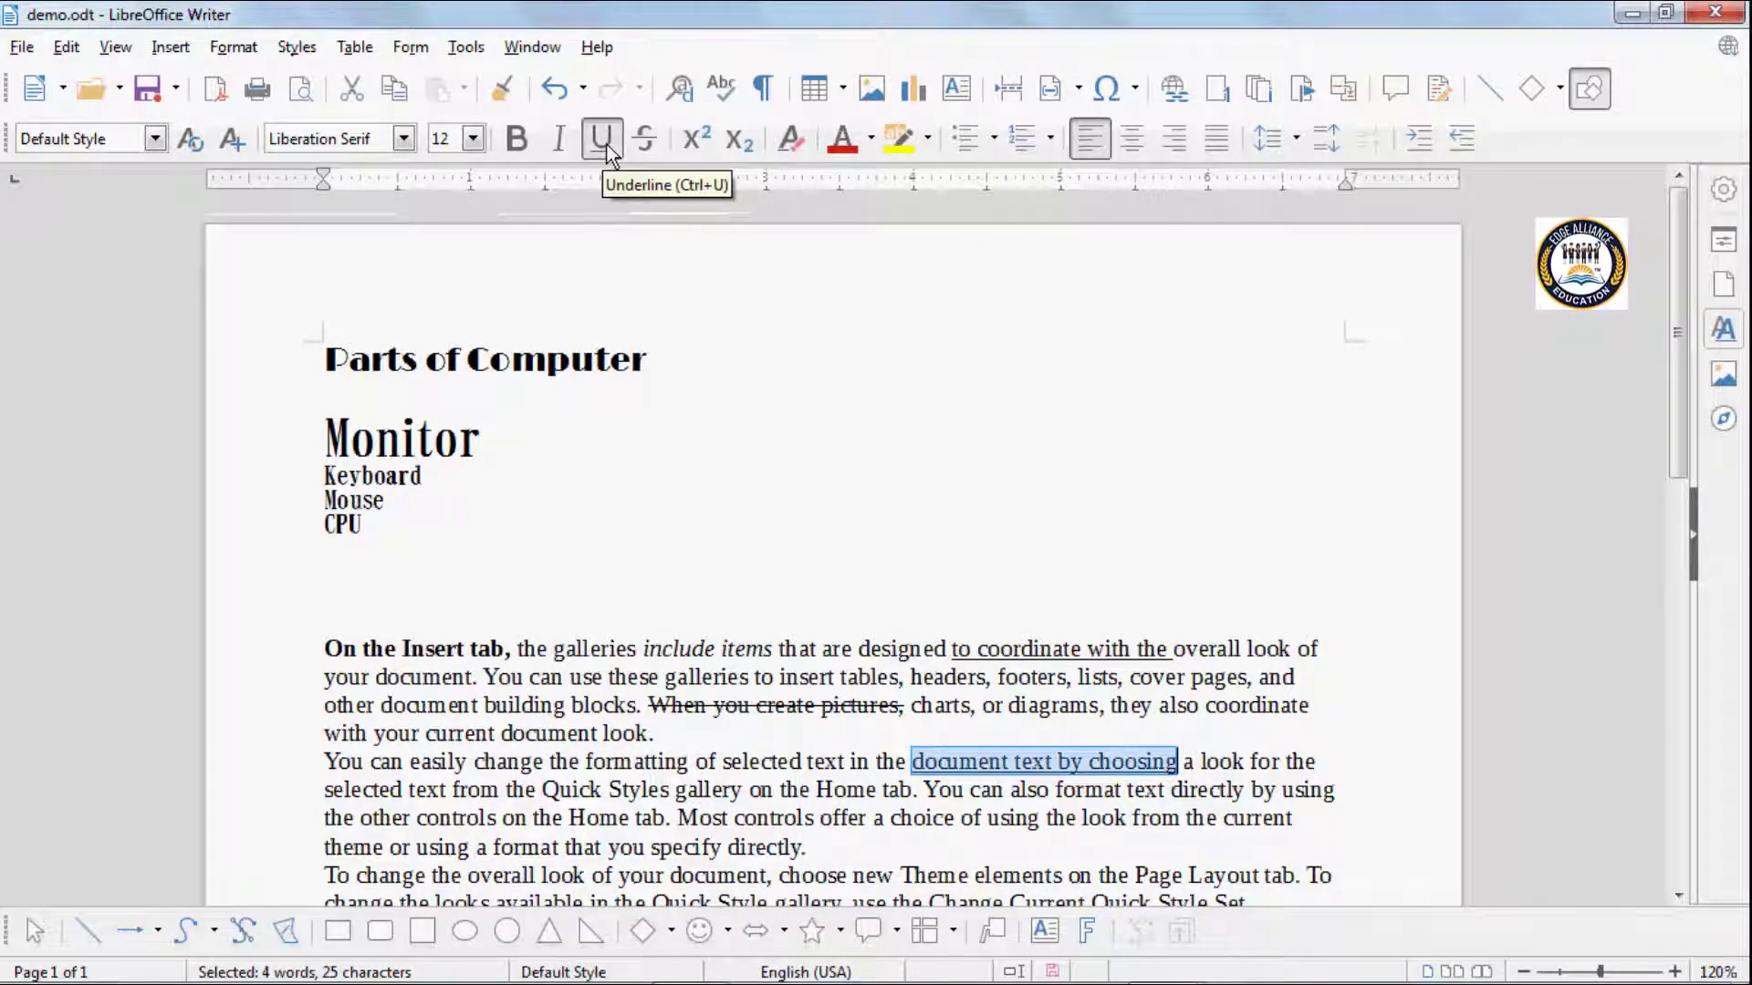
Apply strikethrough to the underlined words "document text by choosing", and remove the strikethrough again.
click(912, 763)
drag(911, 763, 1177, 759)
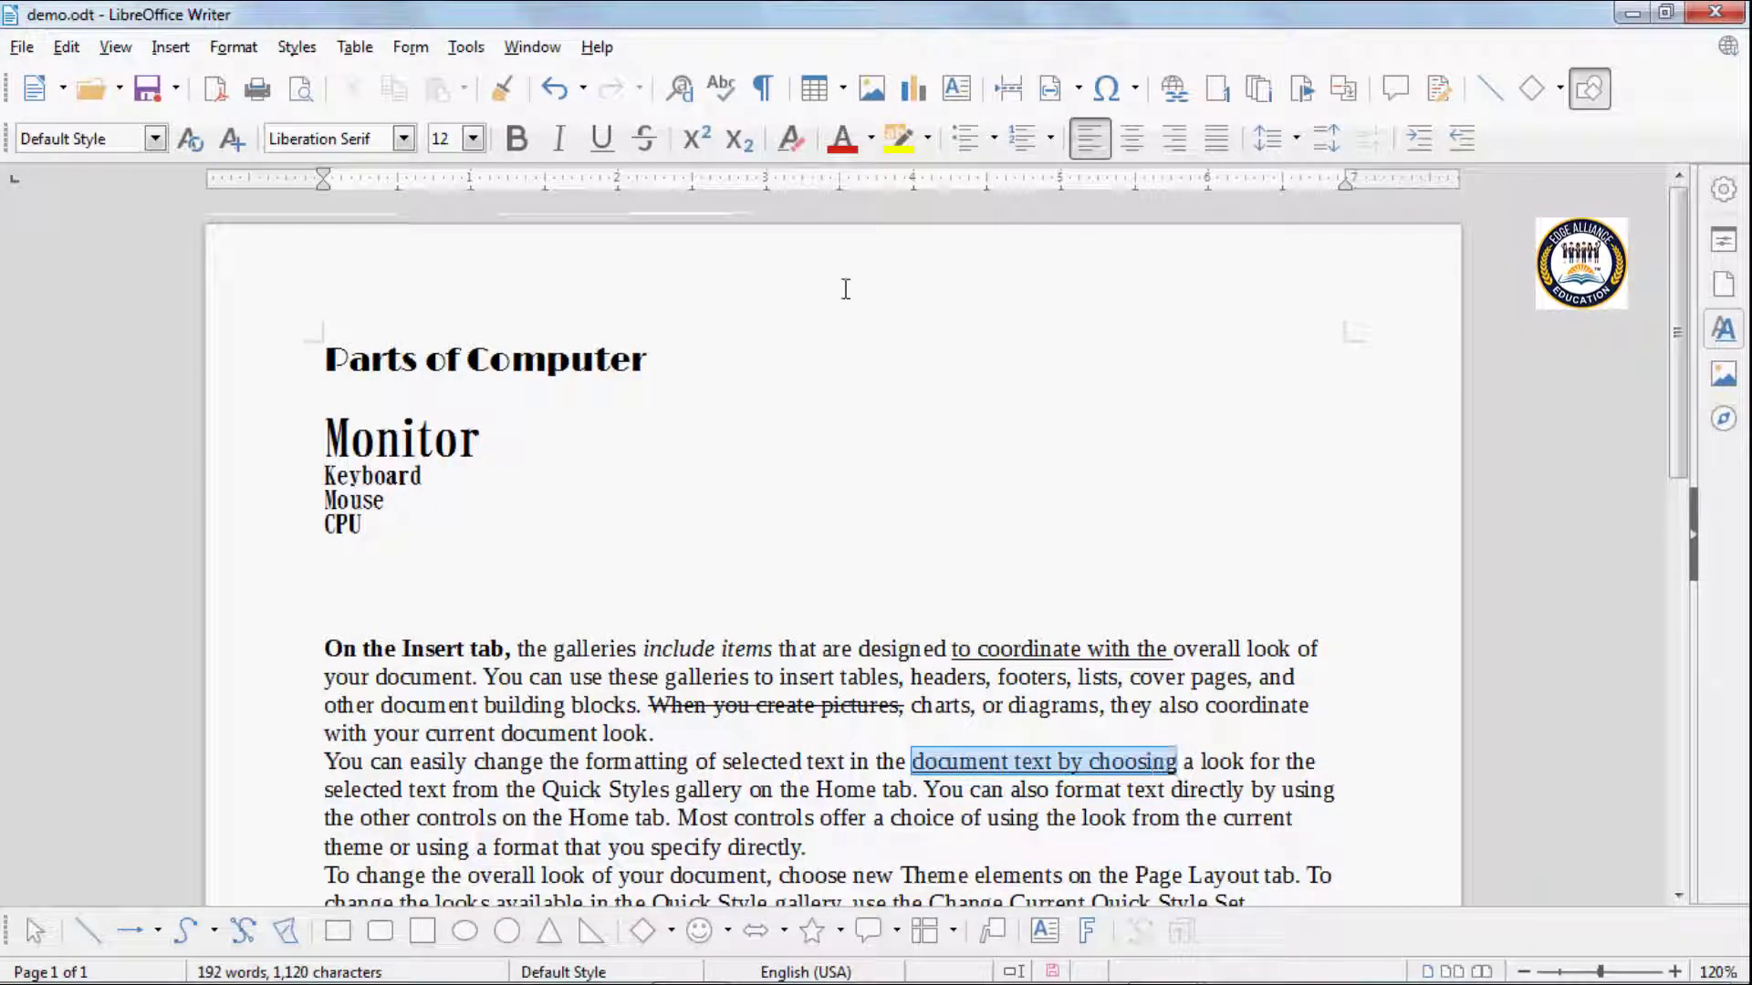
click(646, 142)
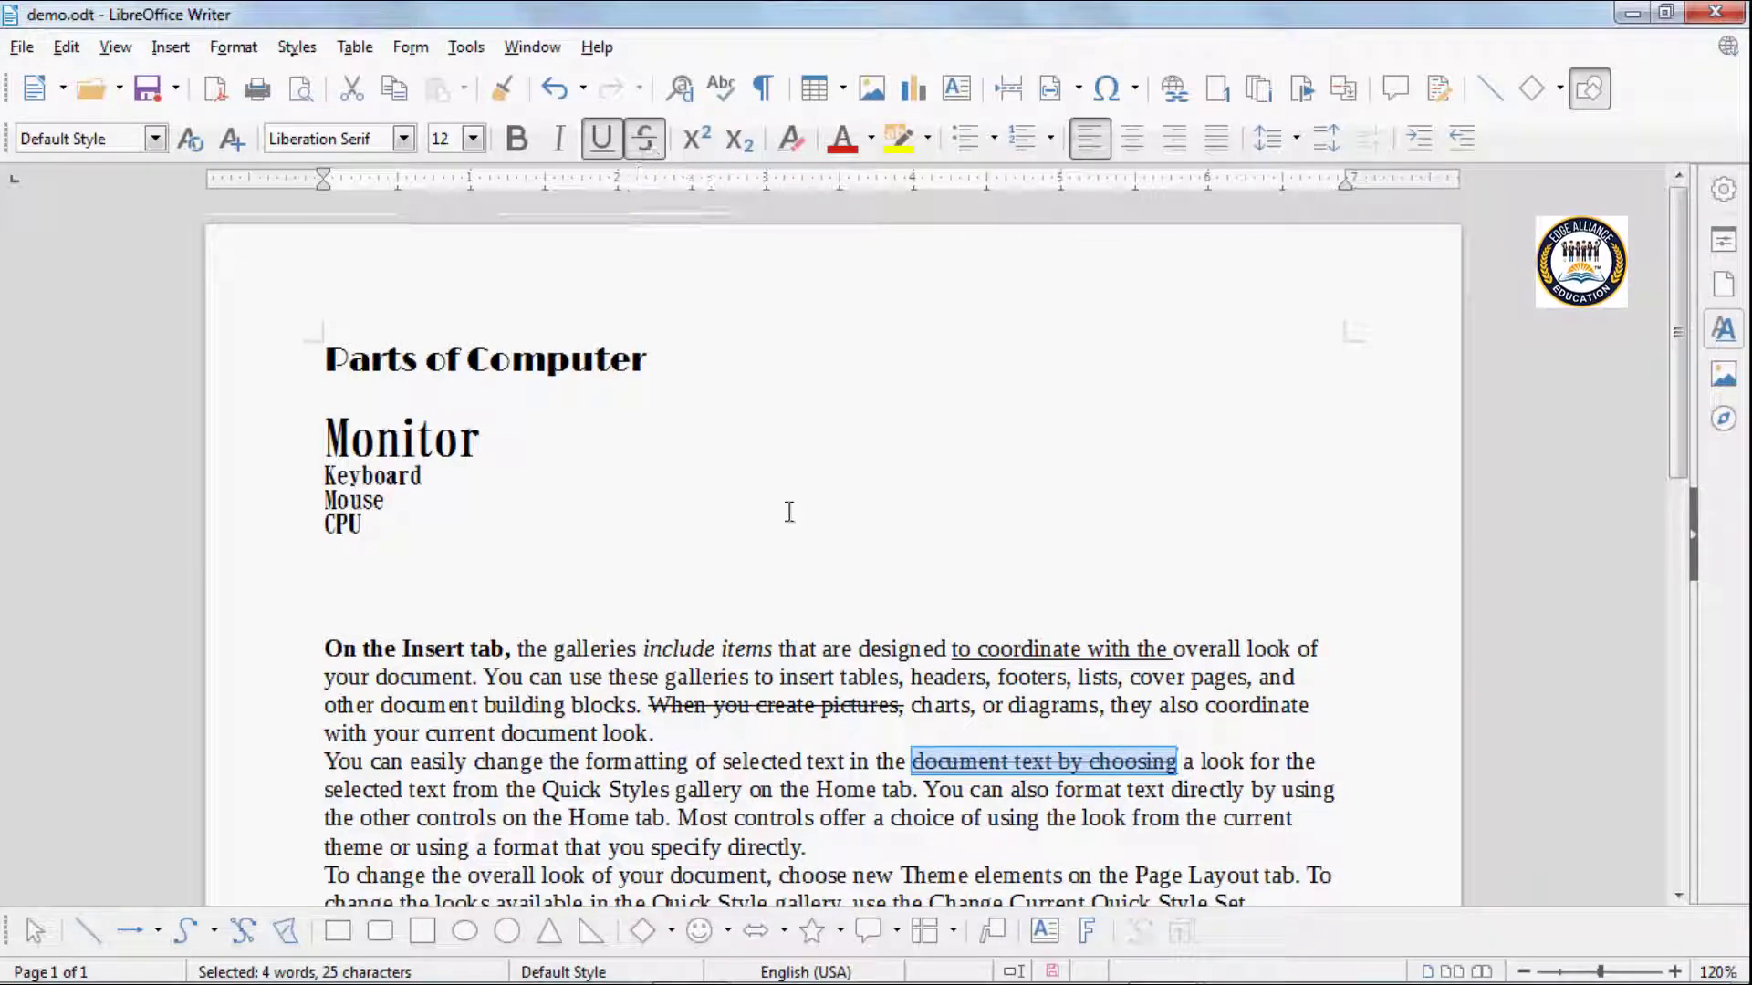
click(653, 144)
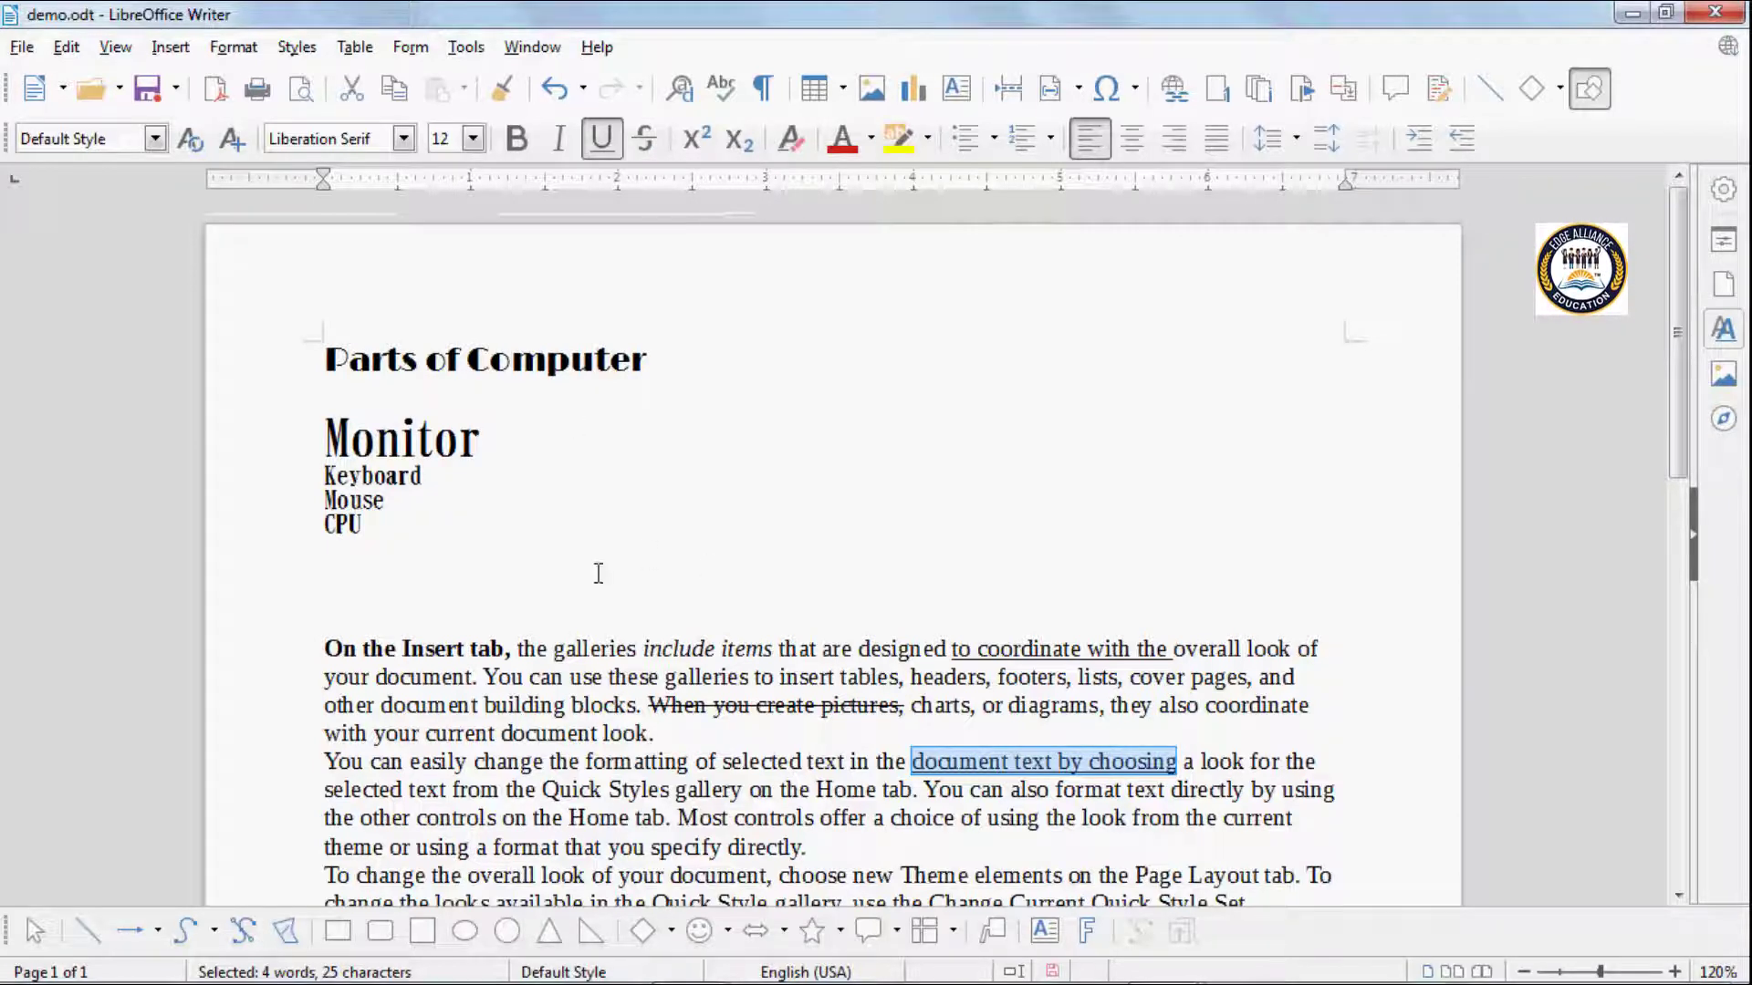
Add two new lines in the blank area below "CPU" and enter the text H2O.
click(458, 551)
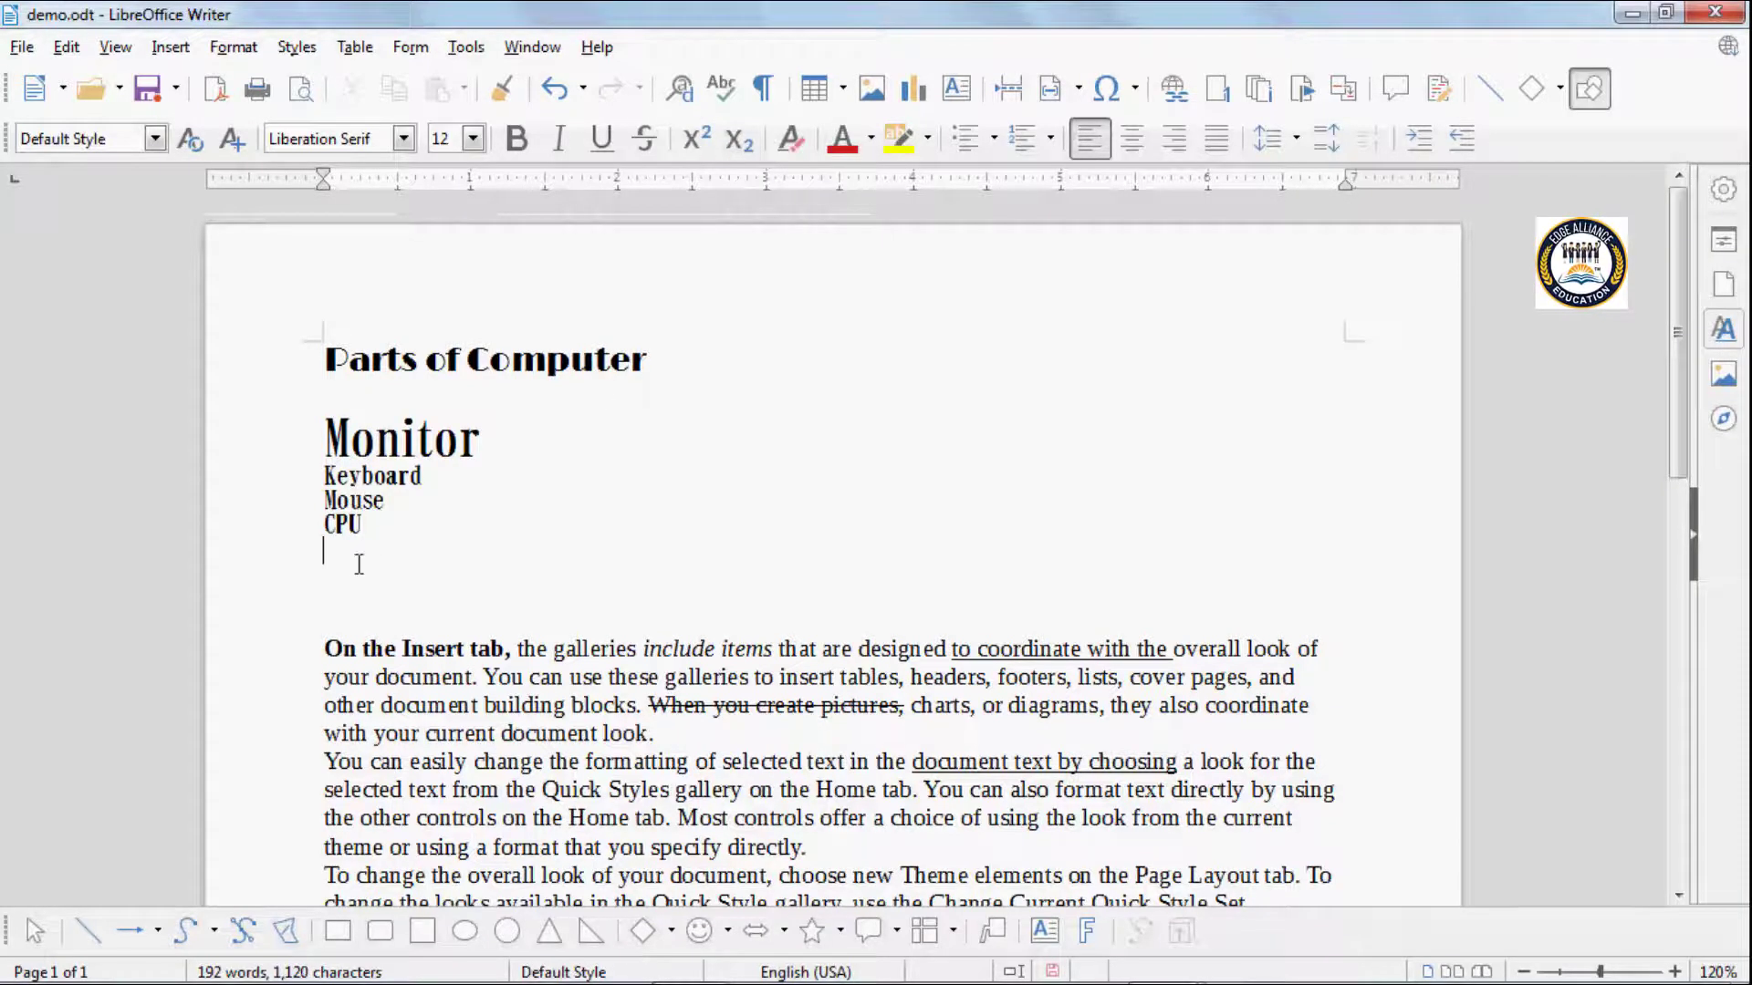
key(Return)
key(Return)
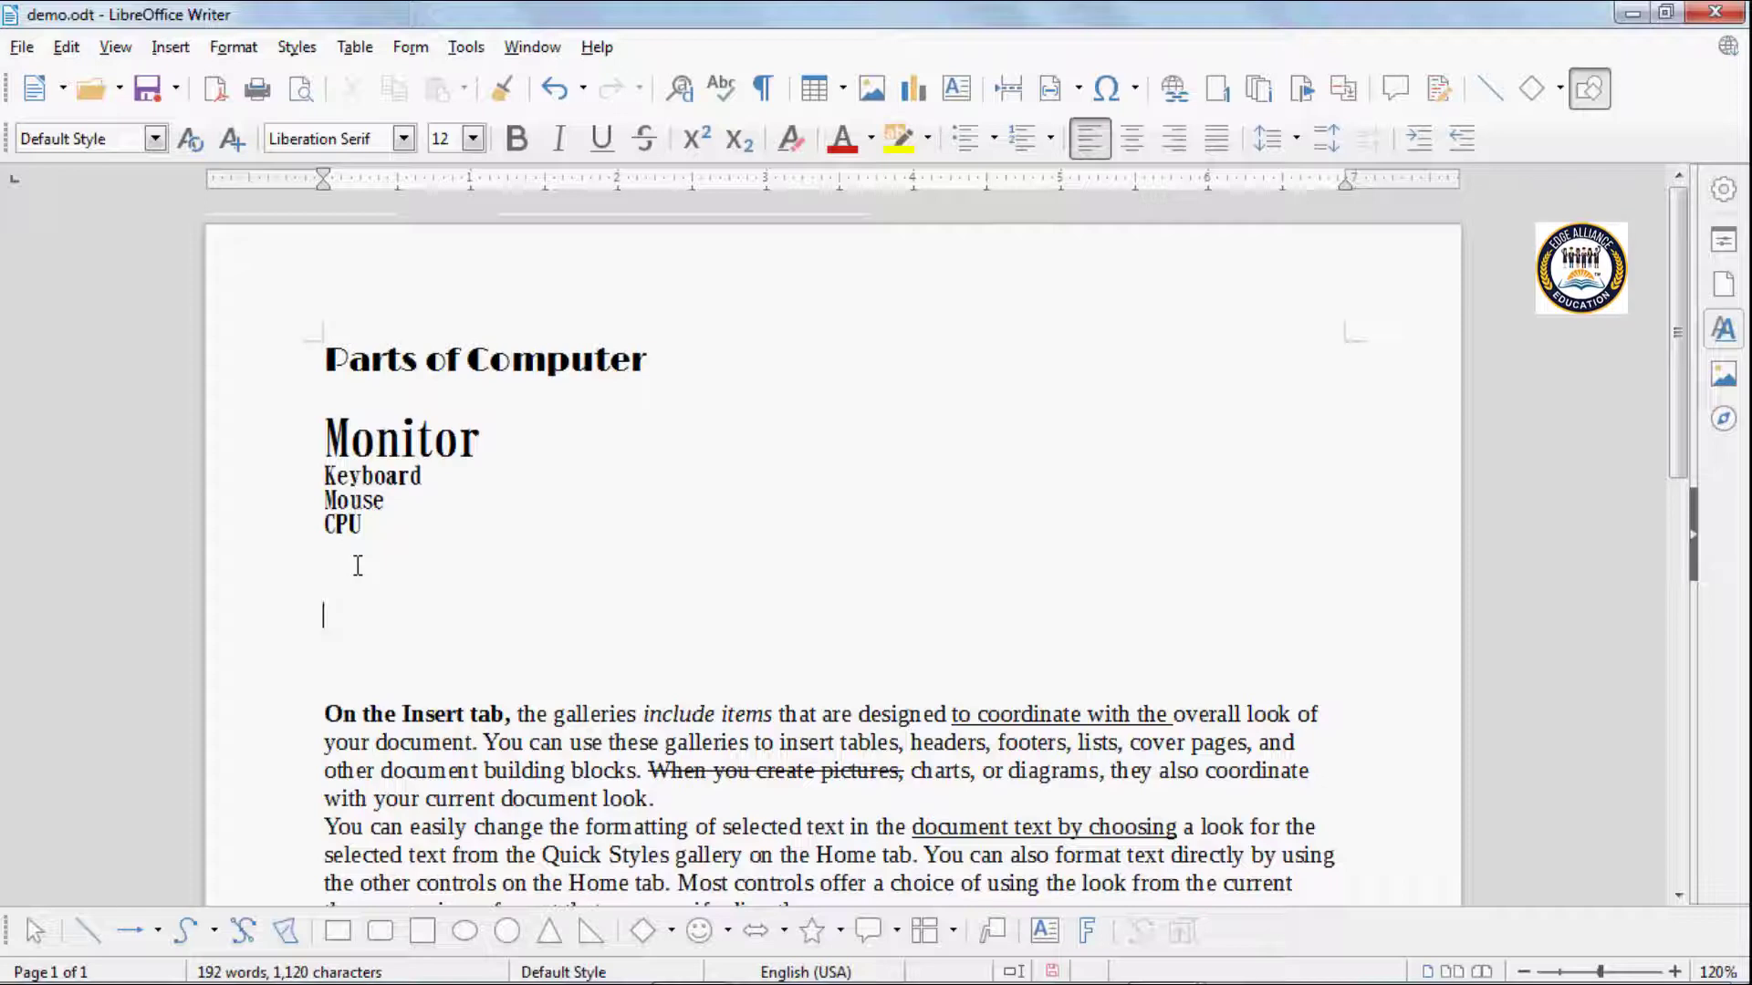
text(H2)
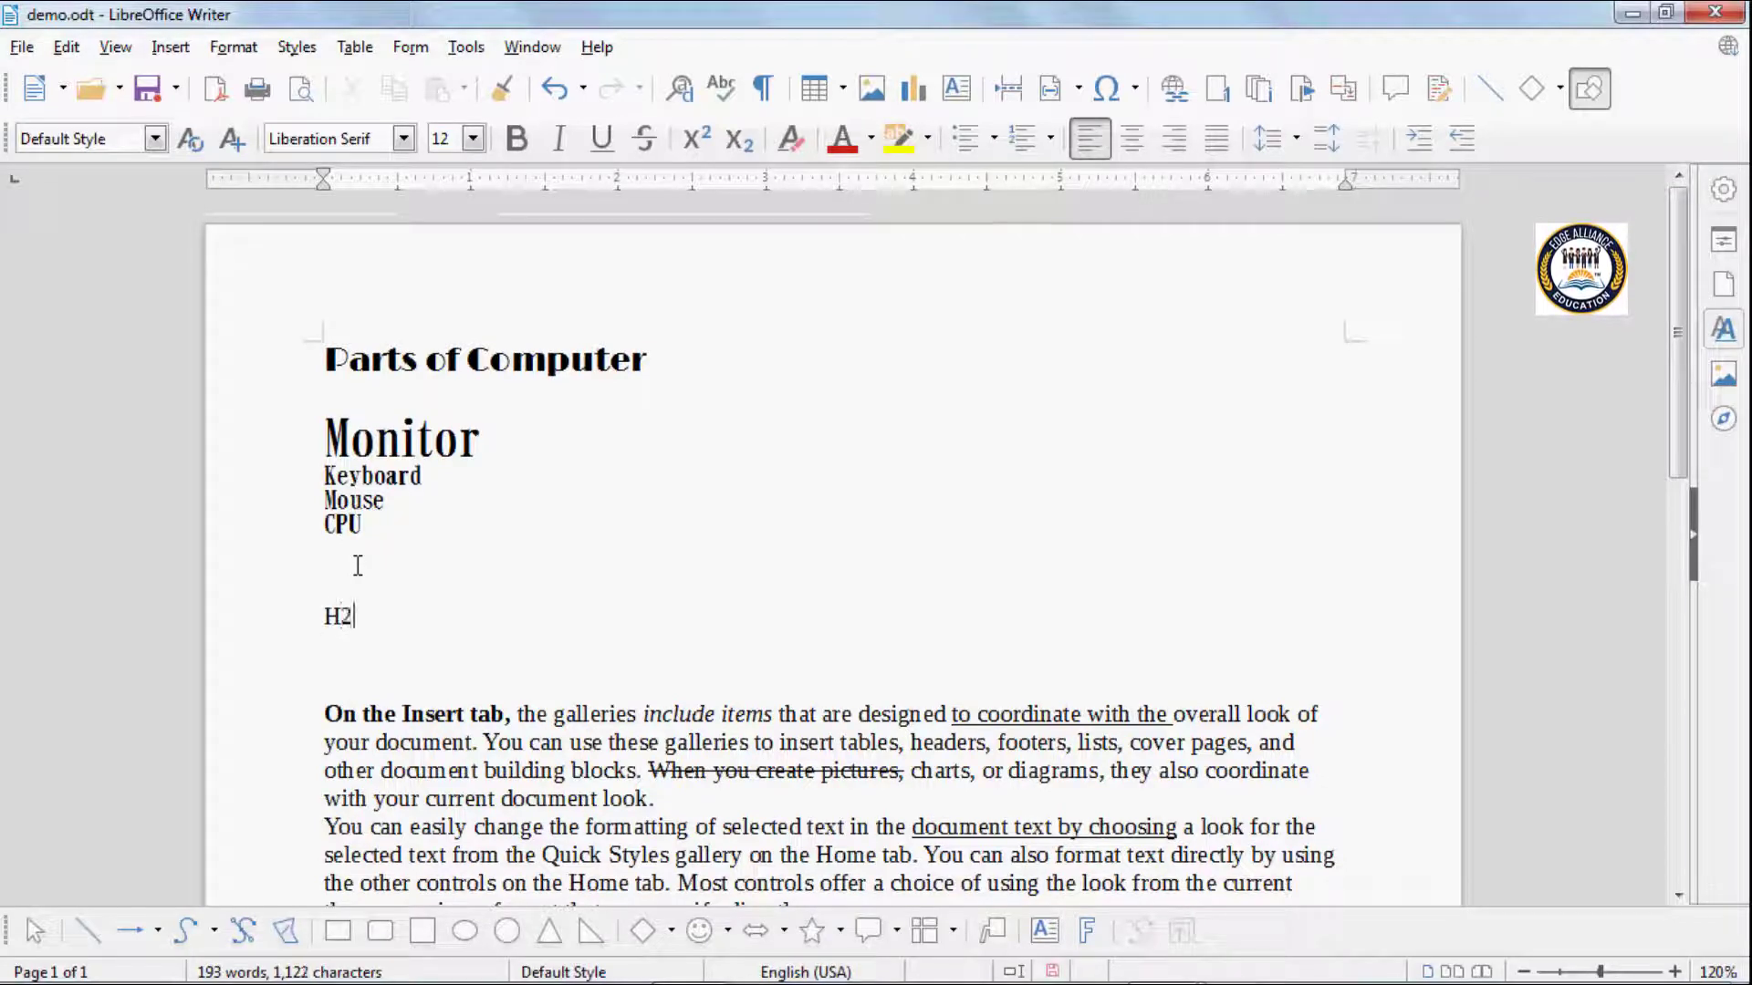
key(shift+Home)
text(O)
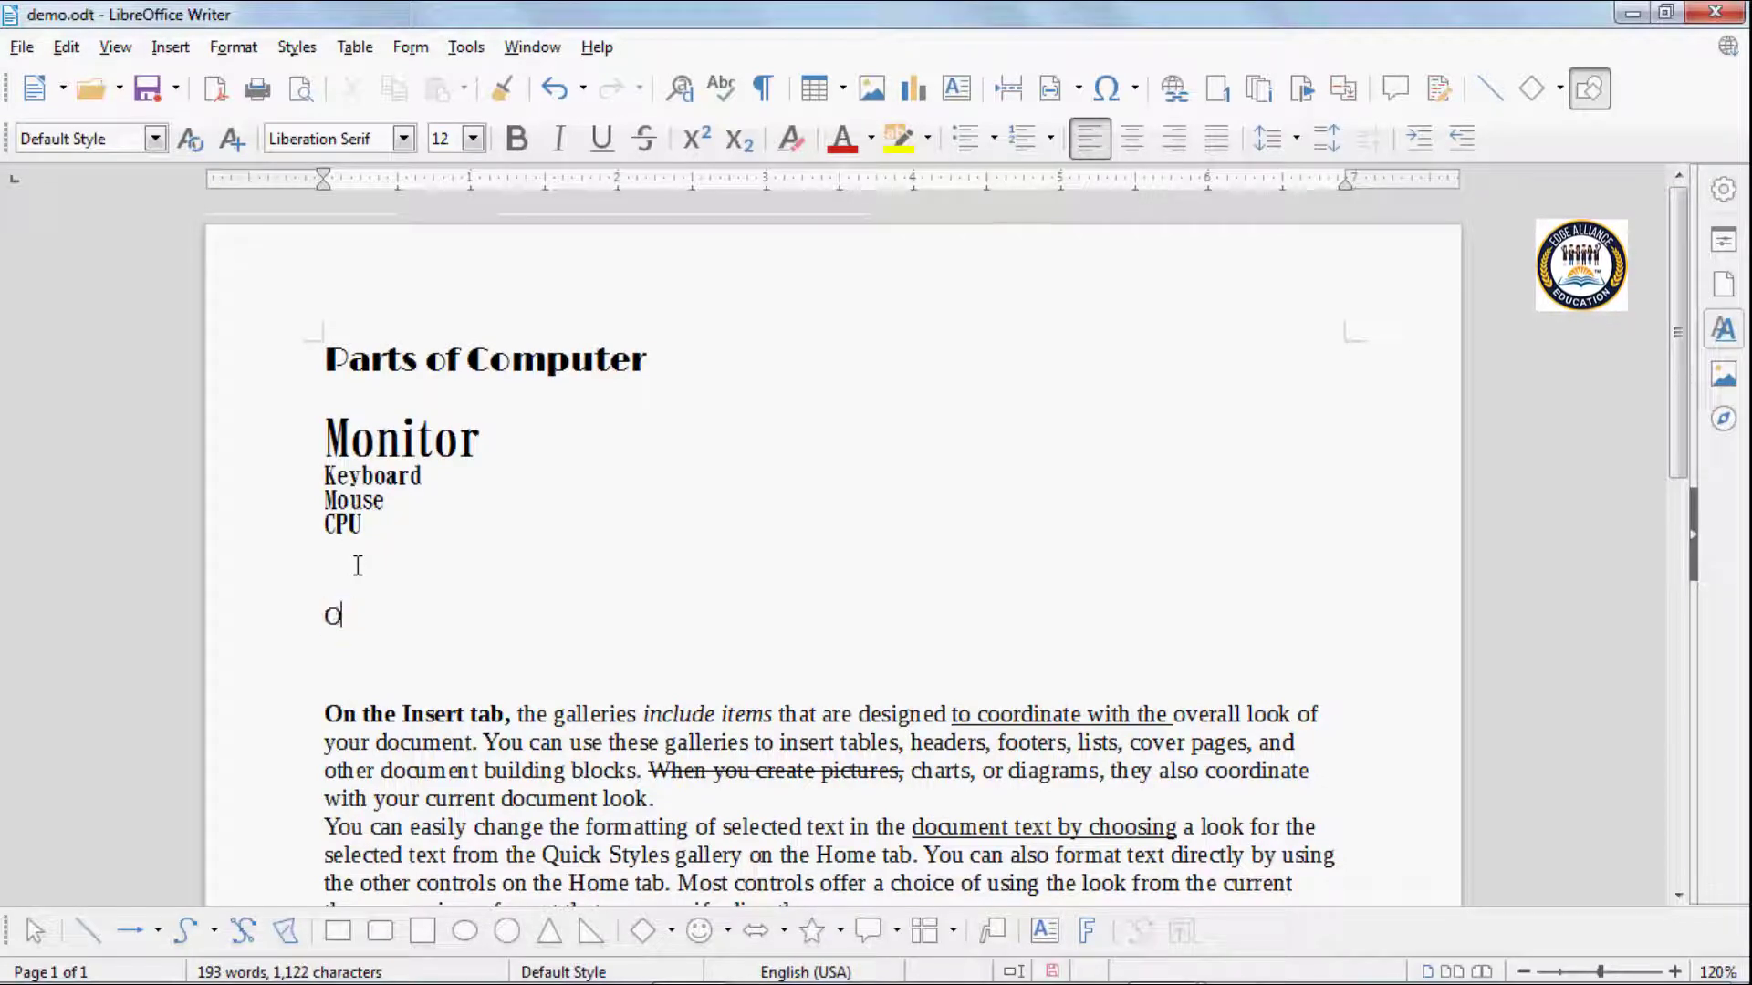
key(ctrl+z)
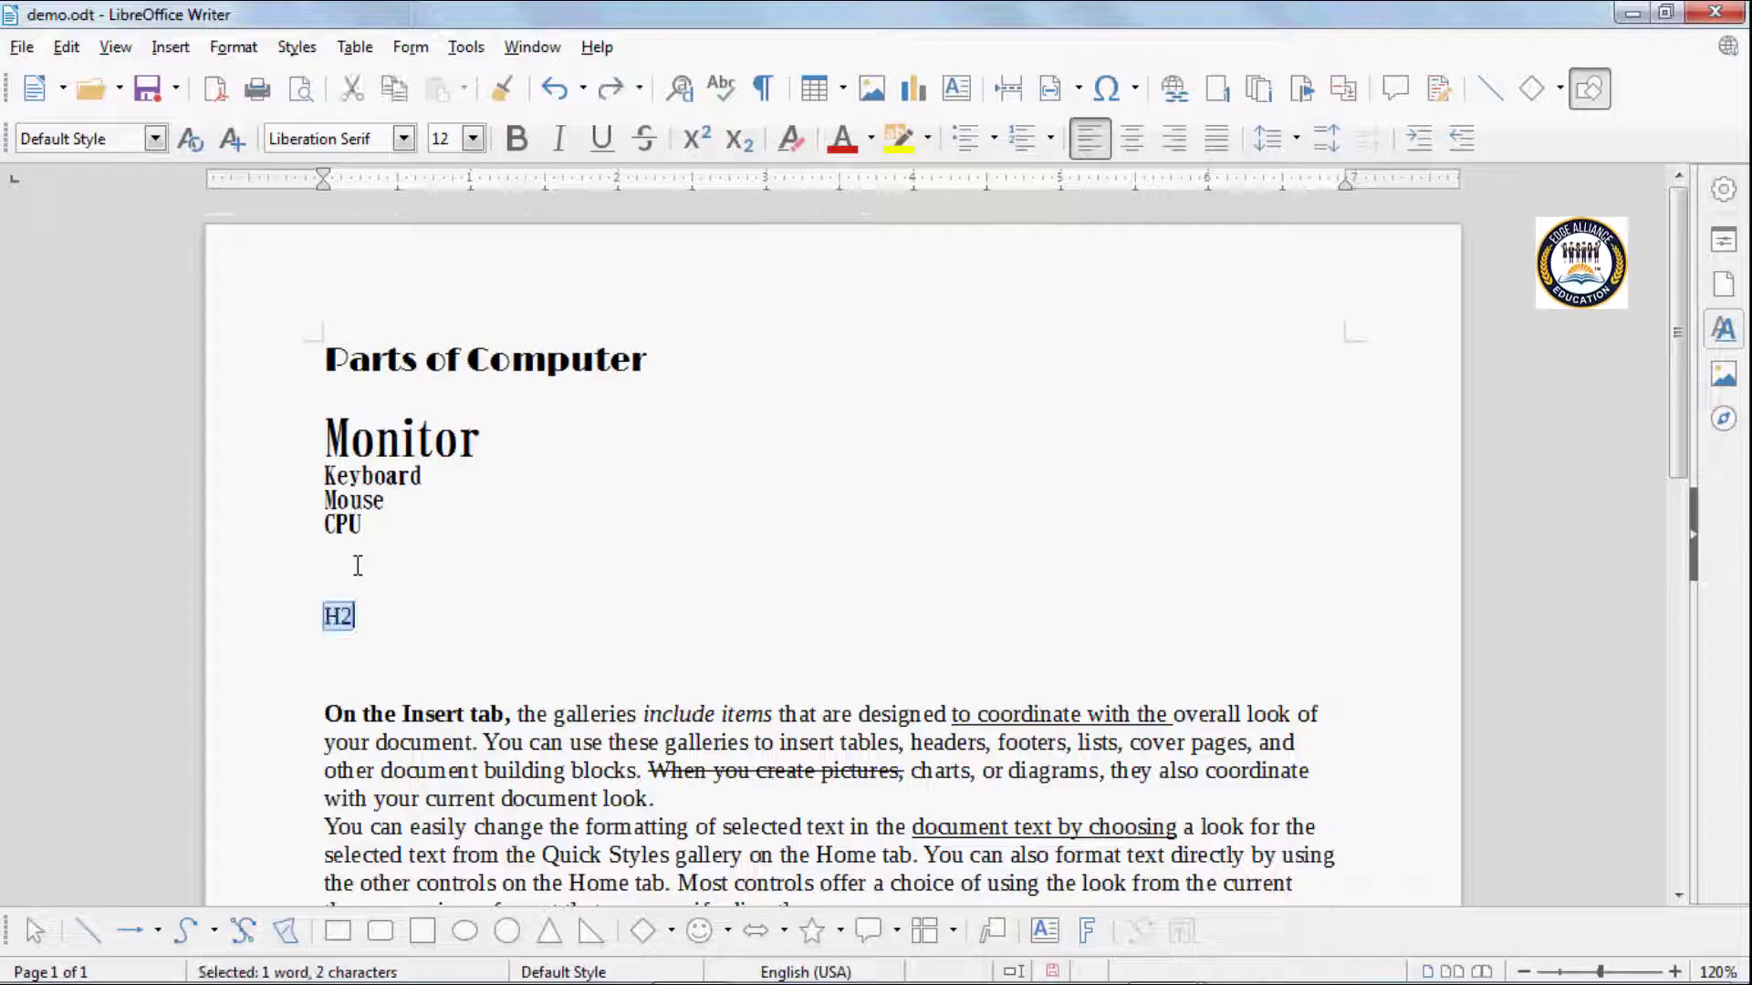
click(378, 612)
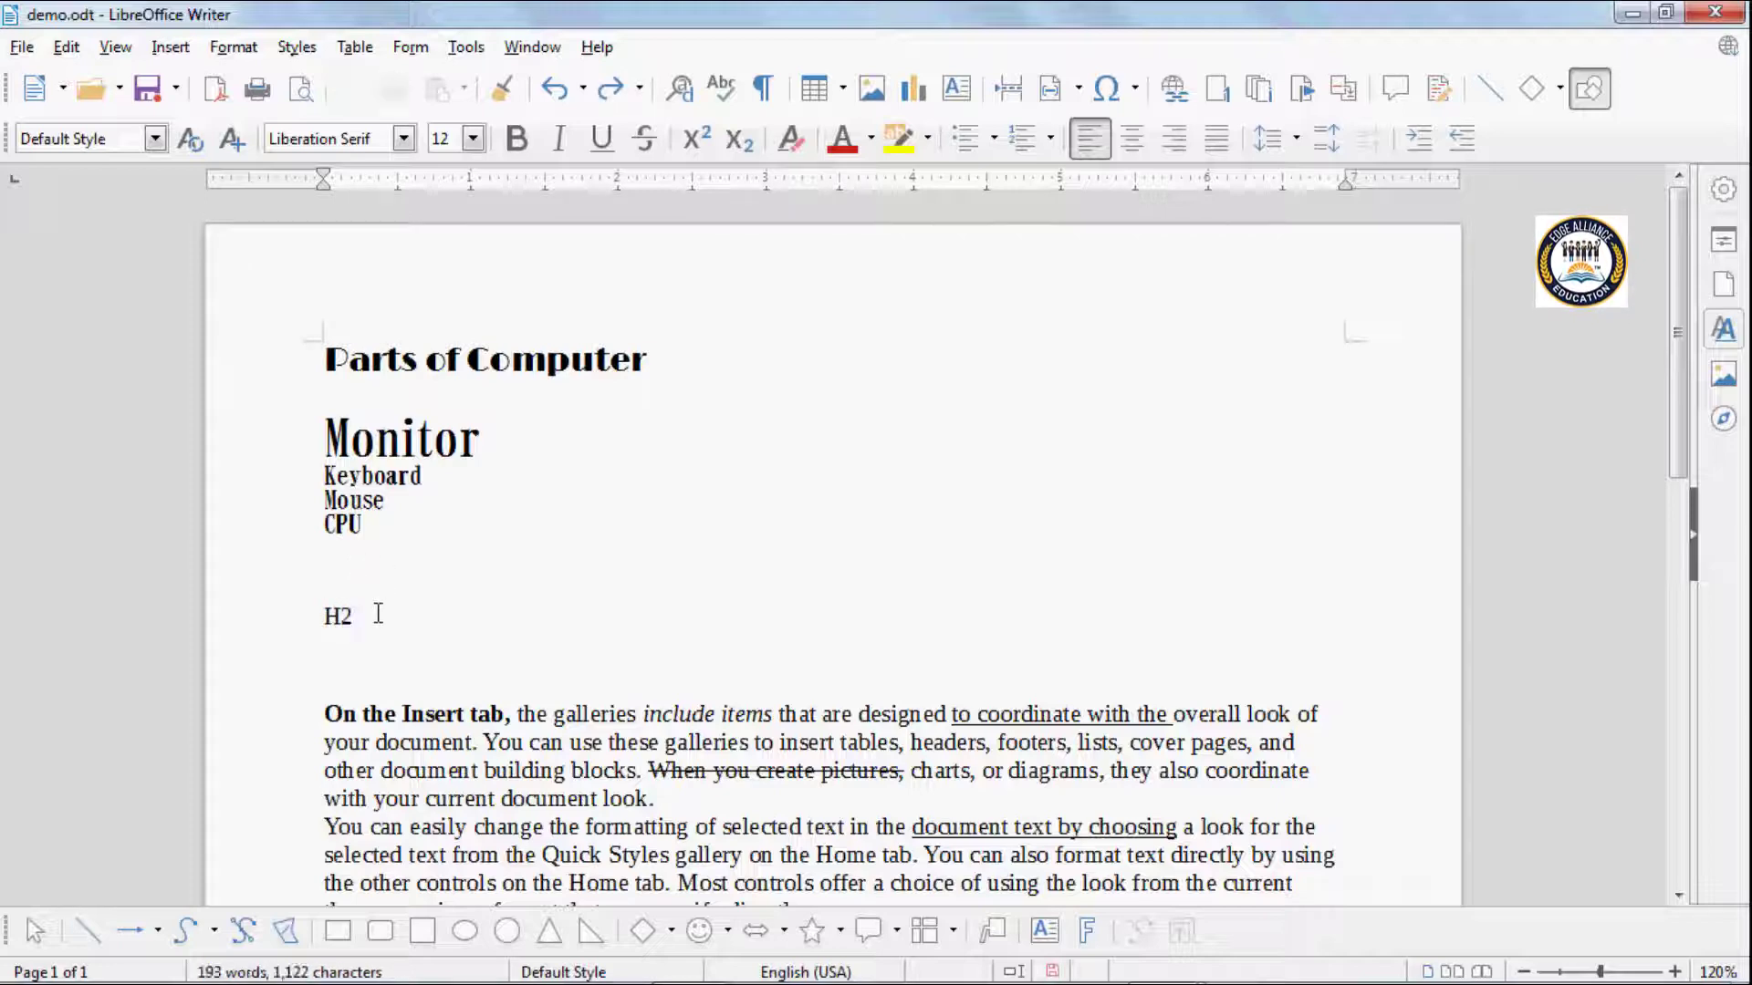
text(O)
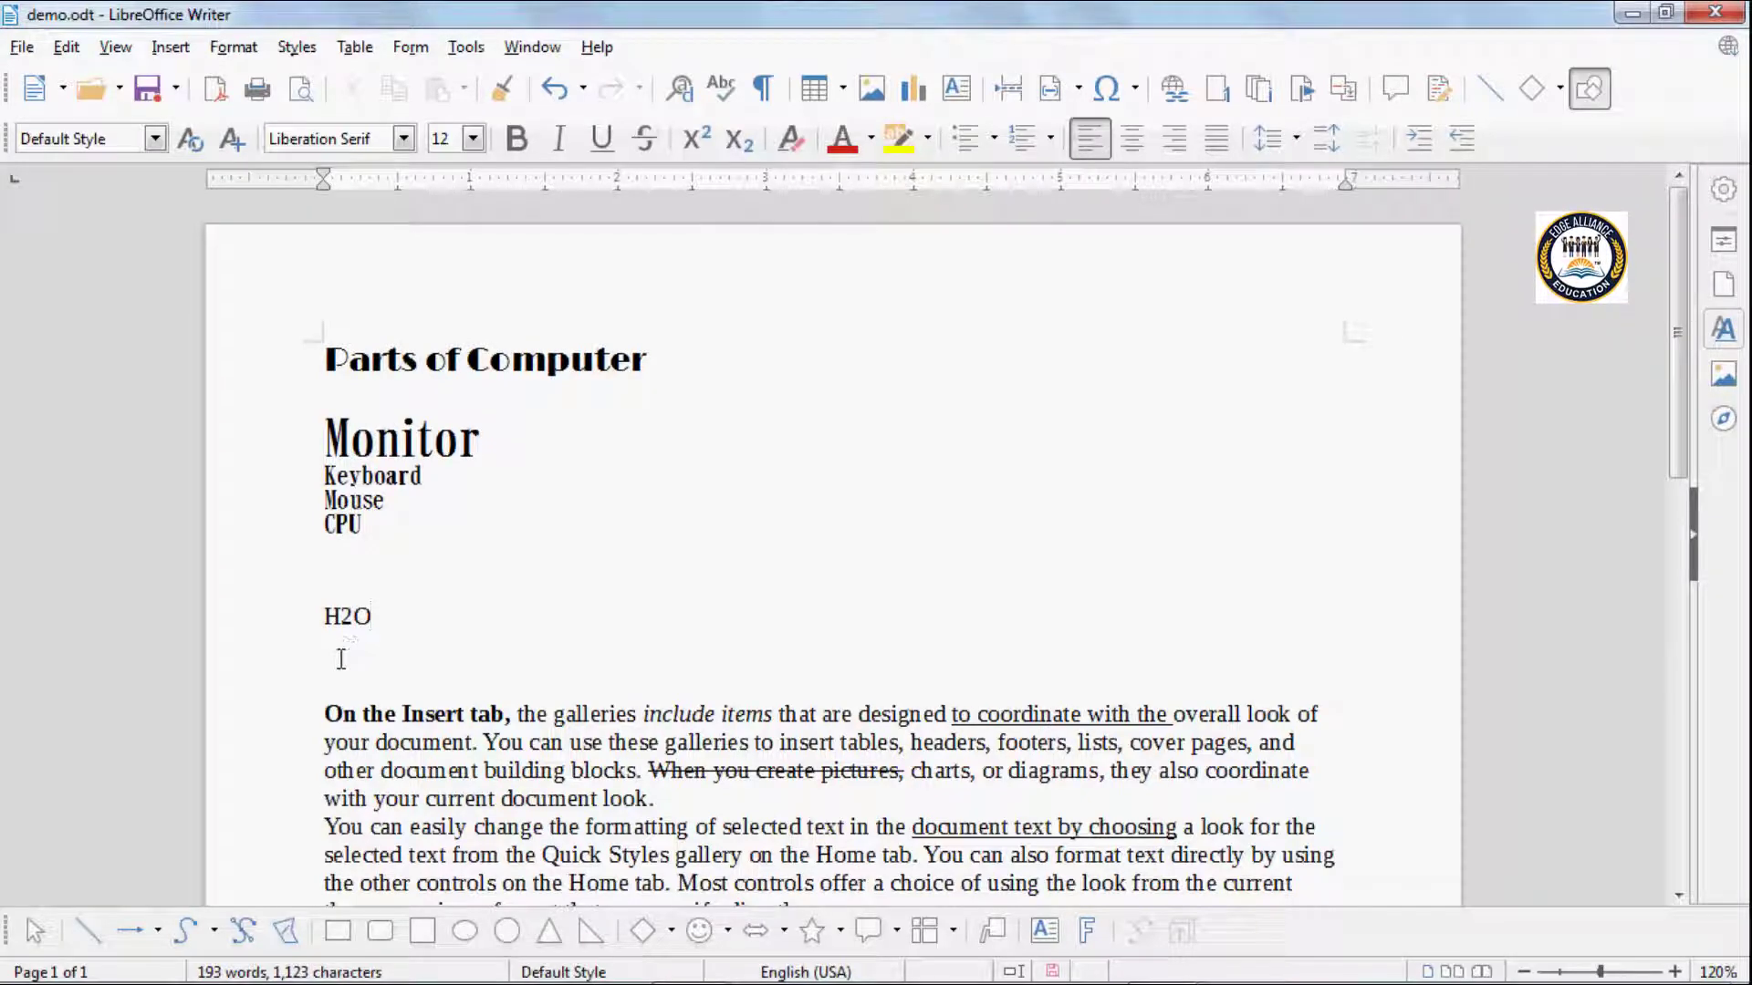
Set the font size of the H2O text to 26.
key(Home)
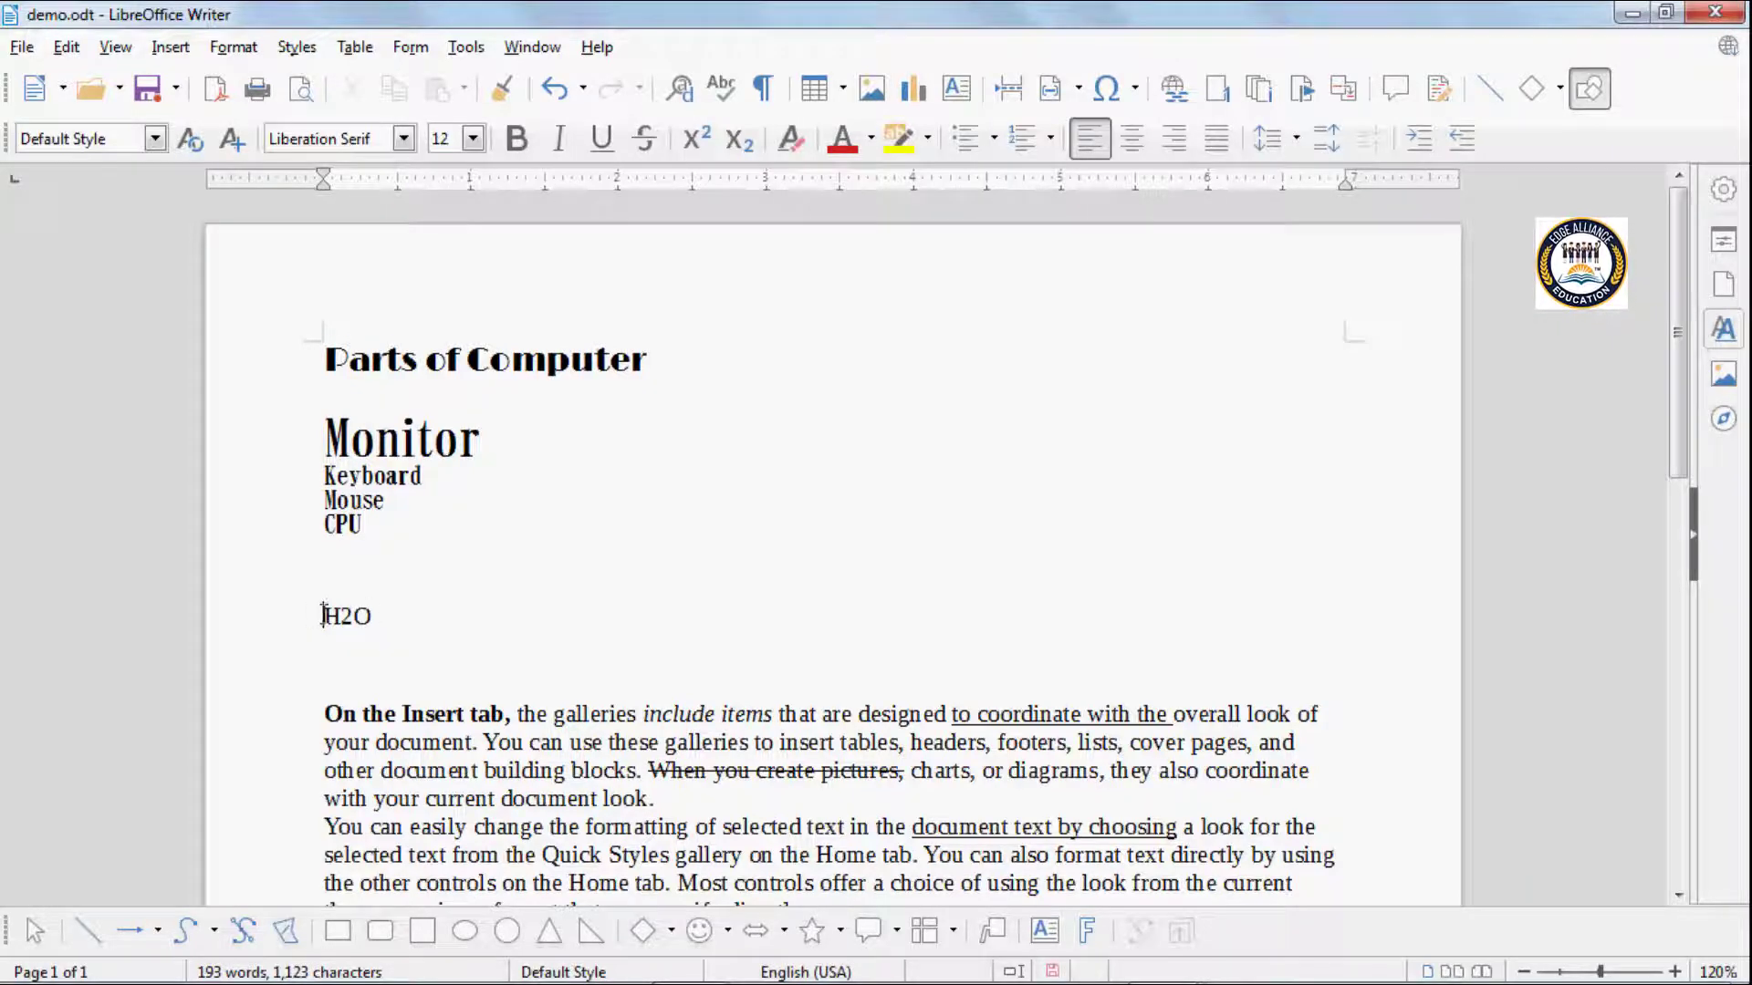
key(ctrl+a)
click(371, 614)
drag(372, 614, 319, 614)
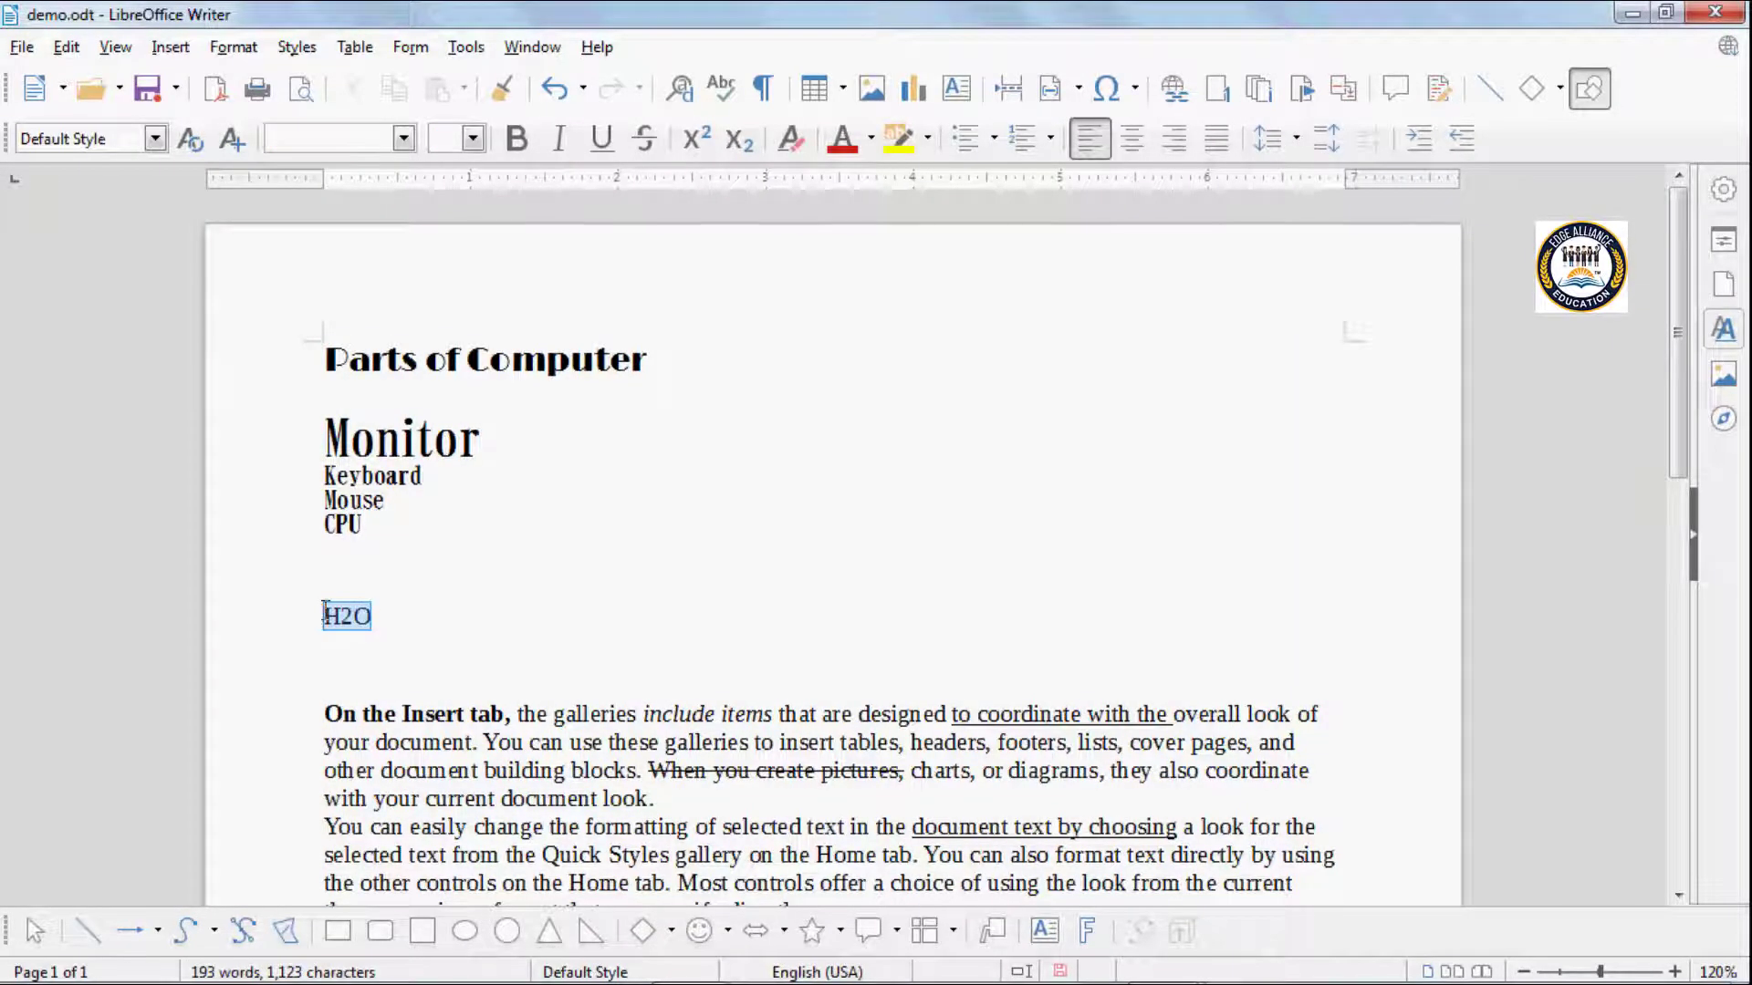
click(472, 139)
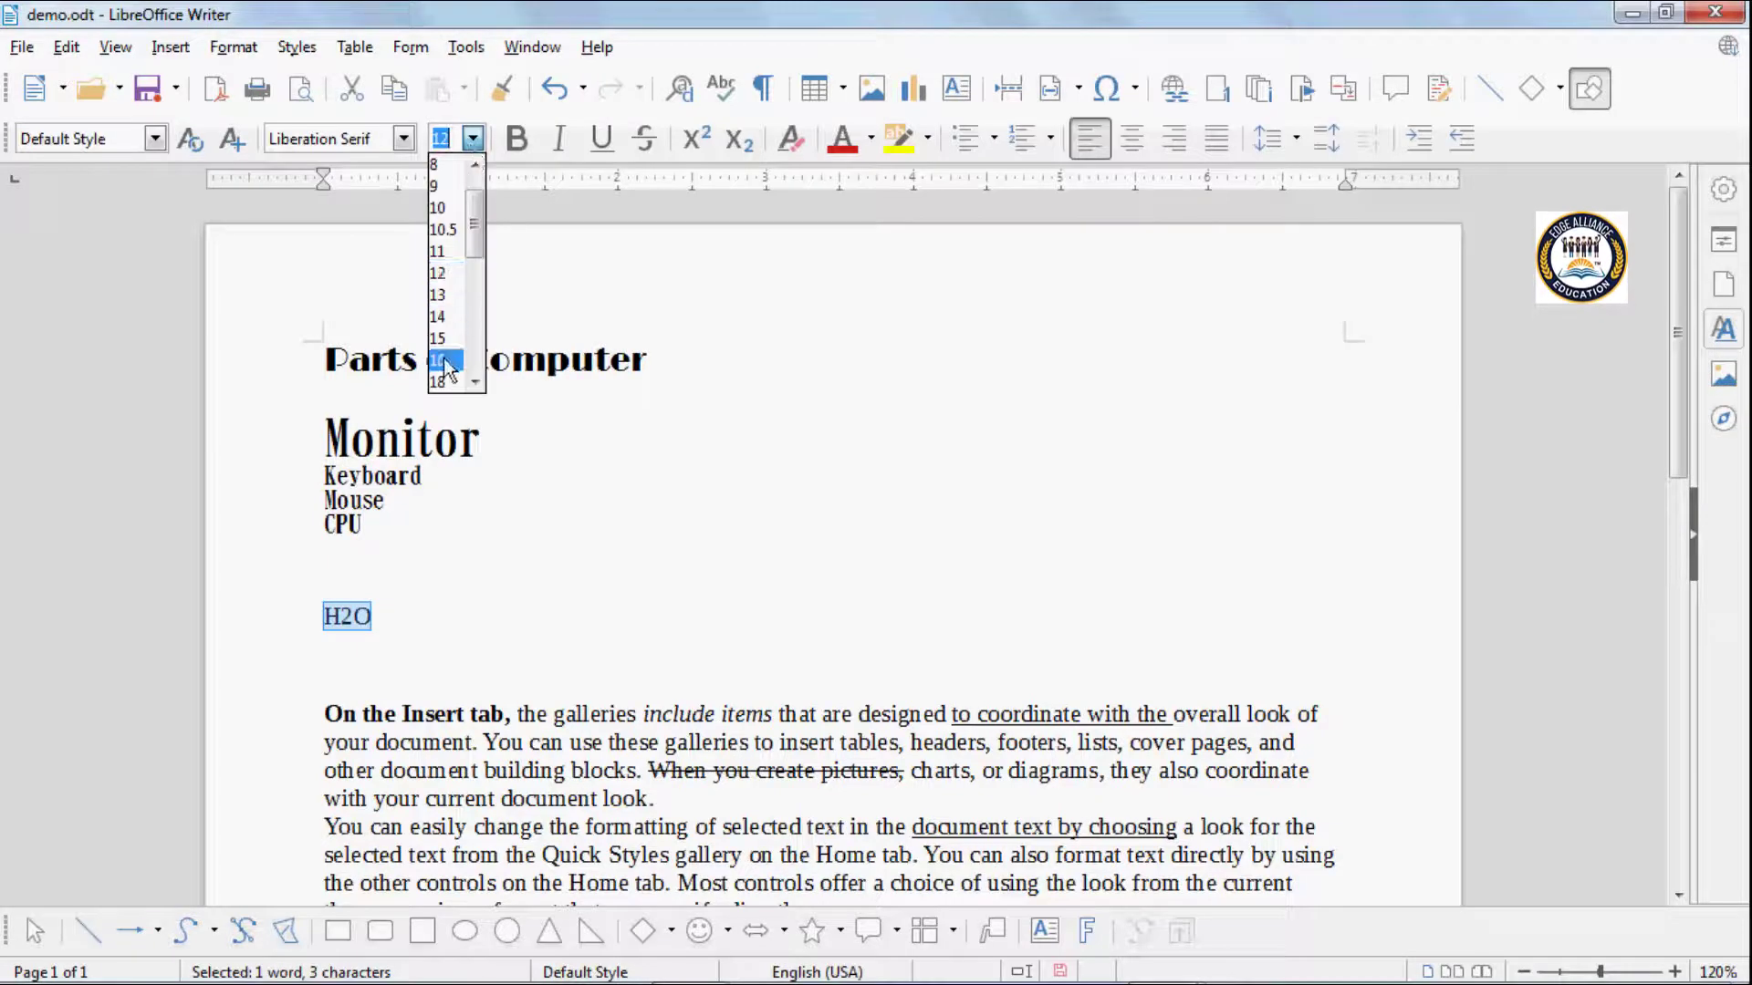
click(444, 361)
click(473, 139)
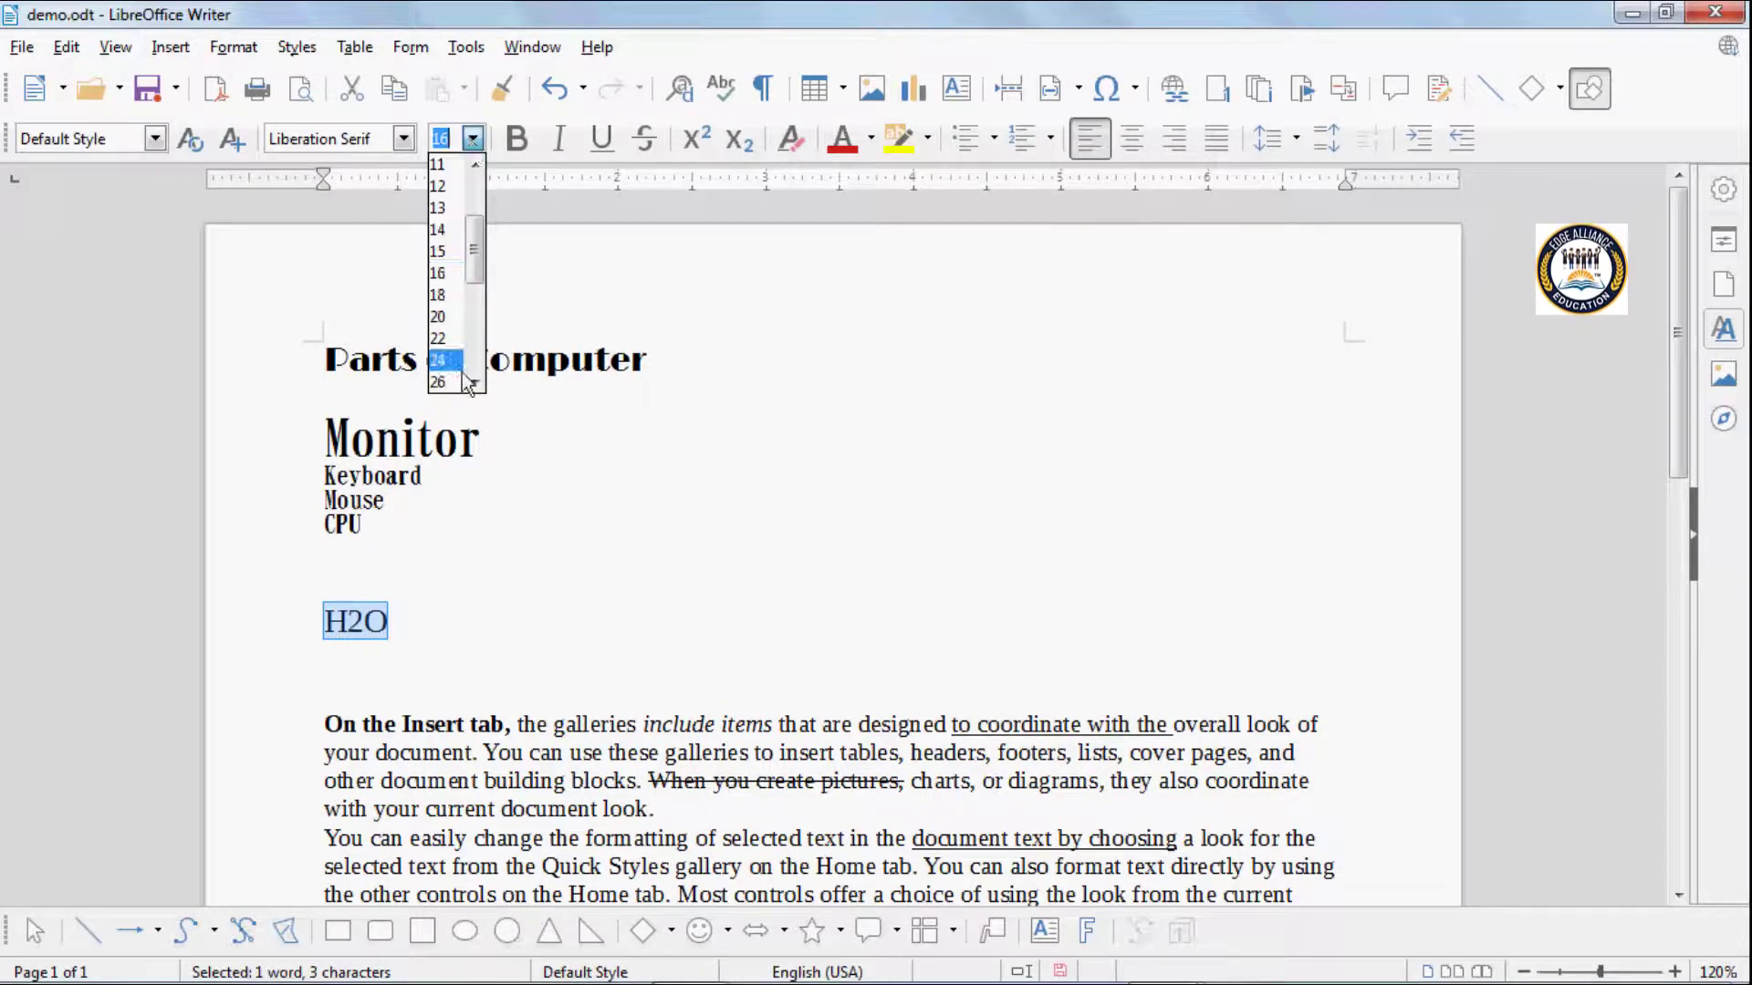
click(438, 382)
Format the 2 in H2O as subscript.
click(383, 655)
drag(363, 634, 389, 634)
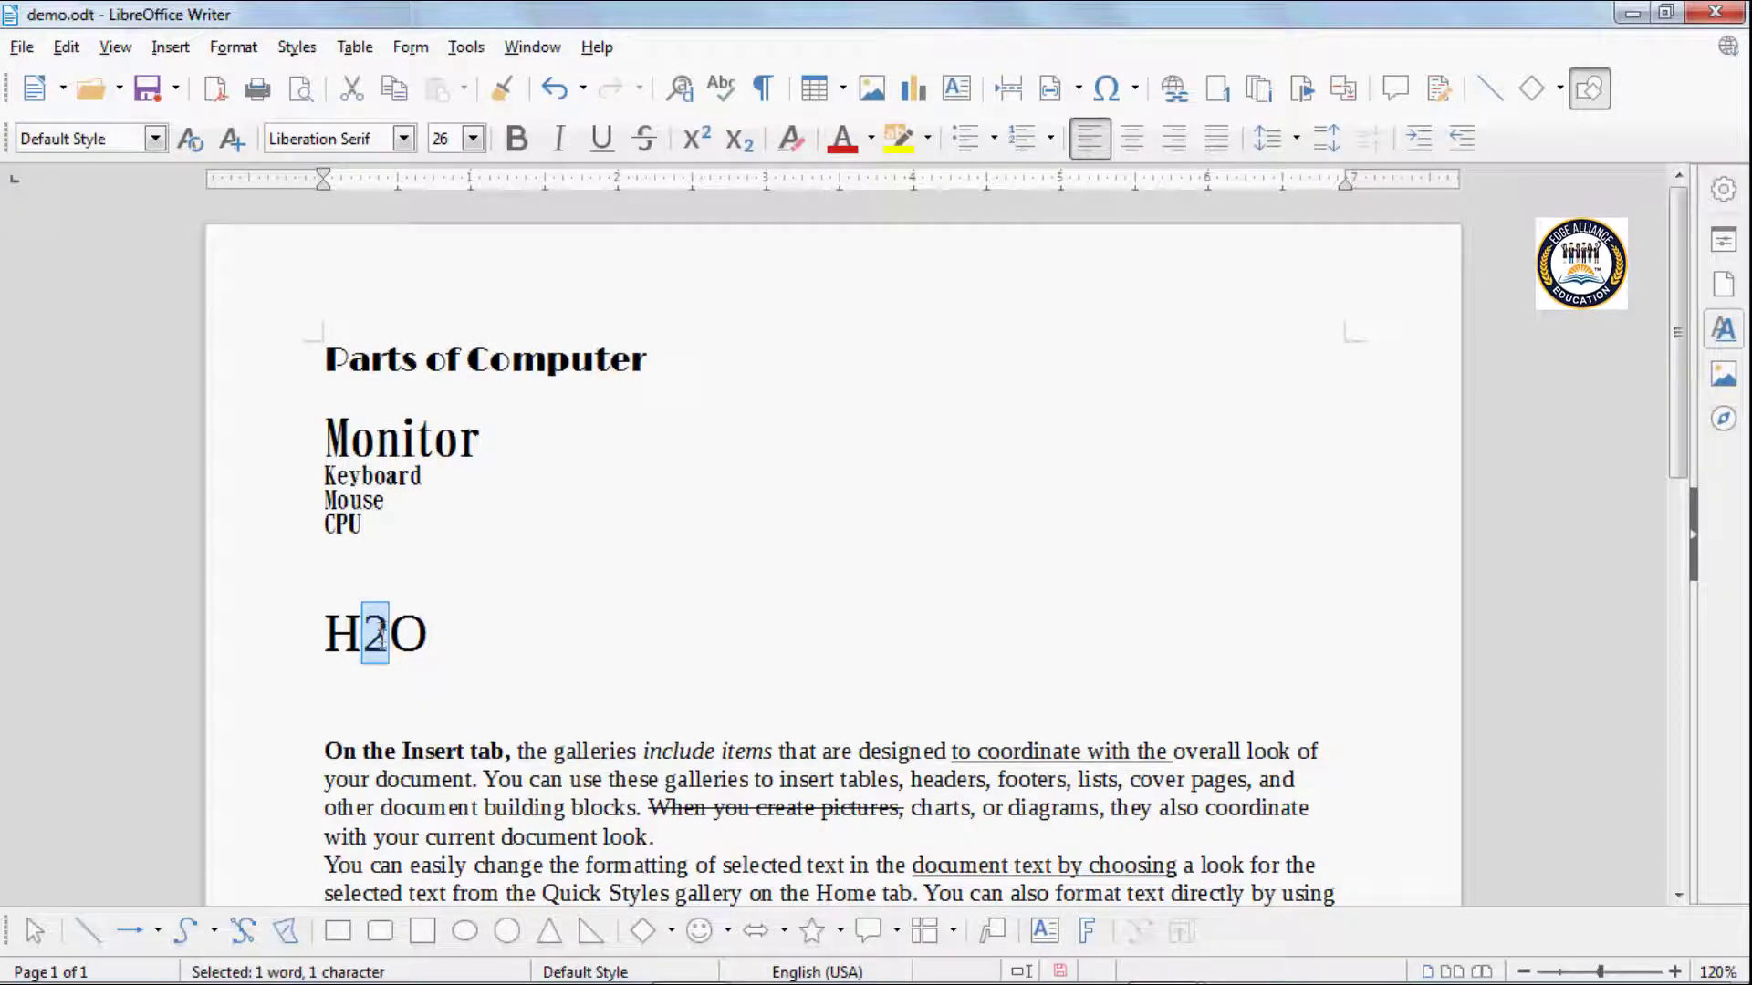
key(Home)
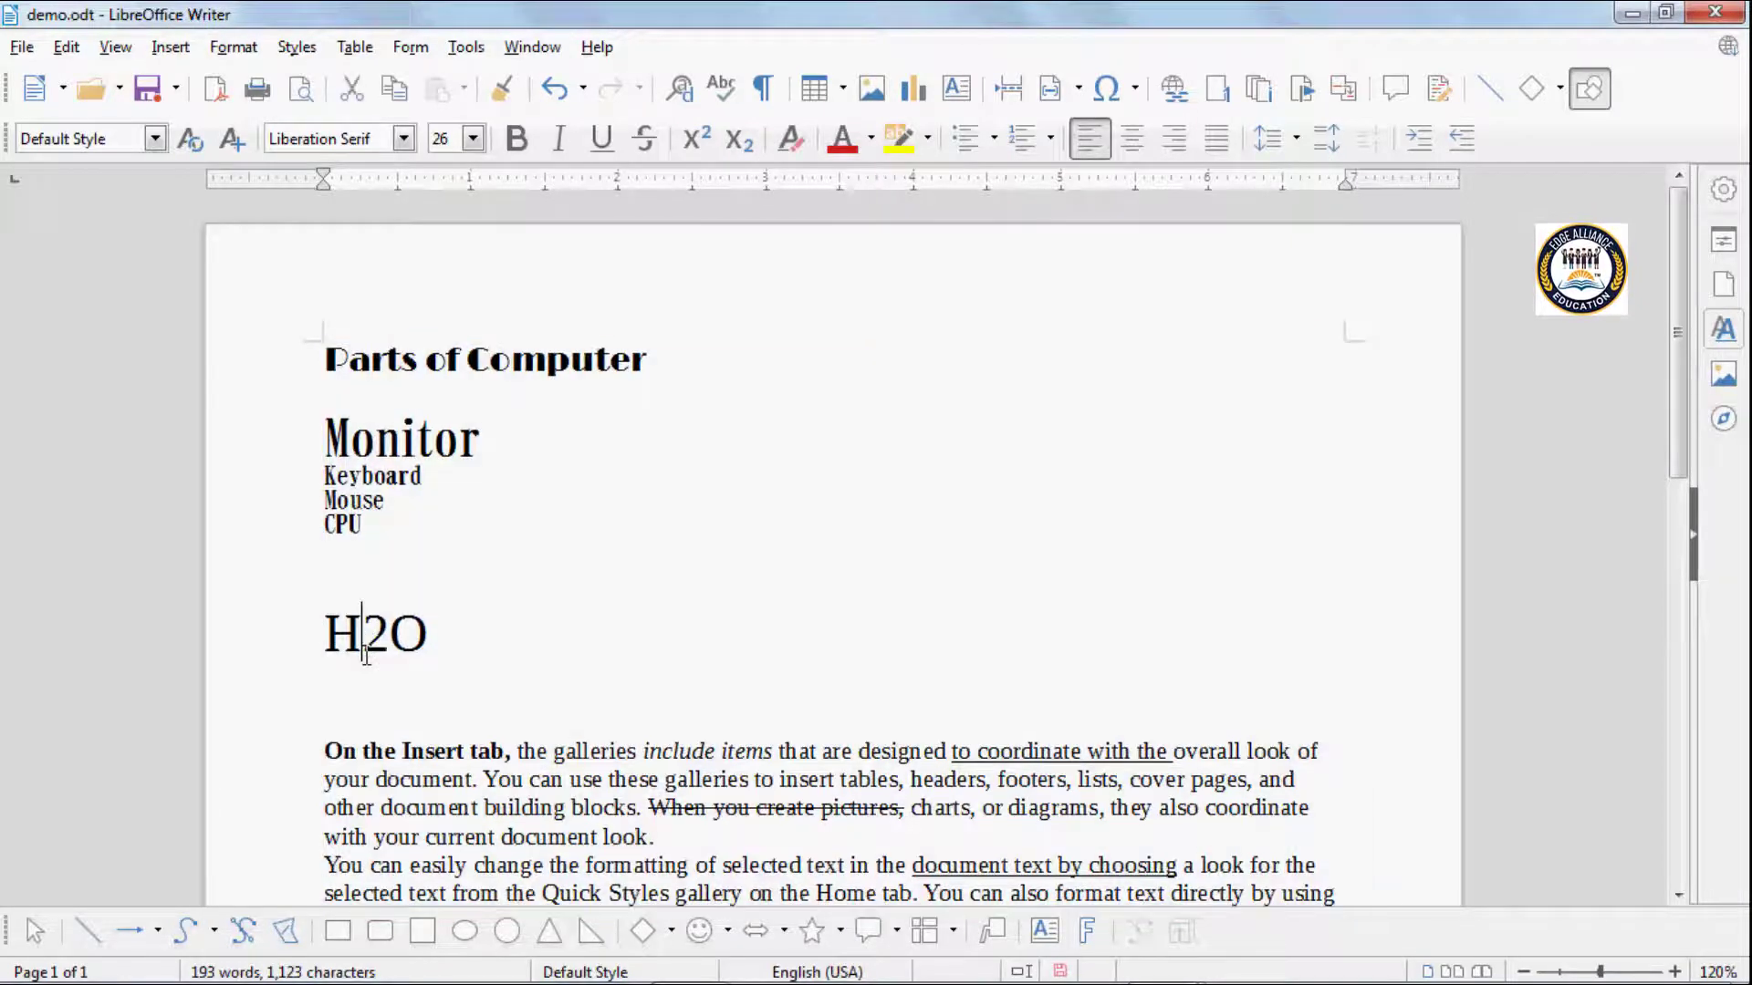
drag(363, 639, 388, 637)
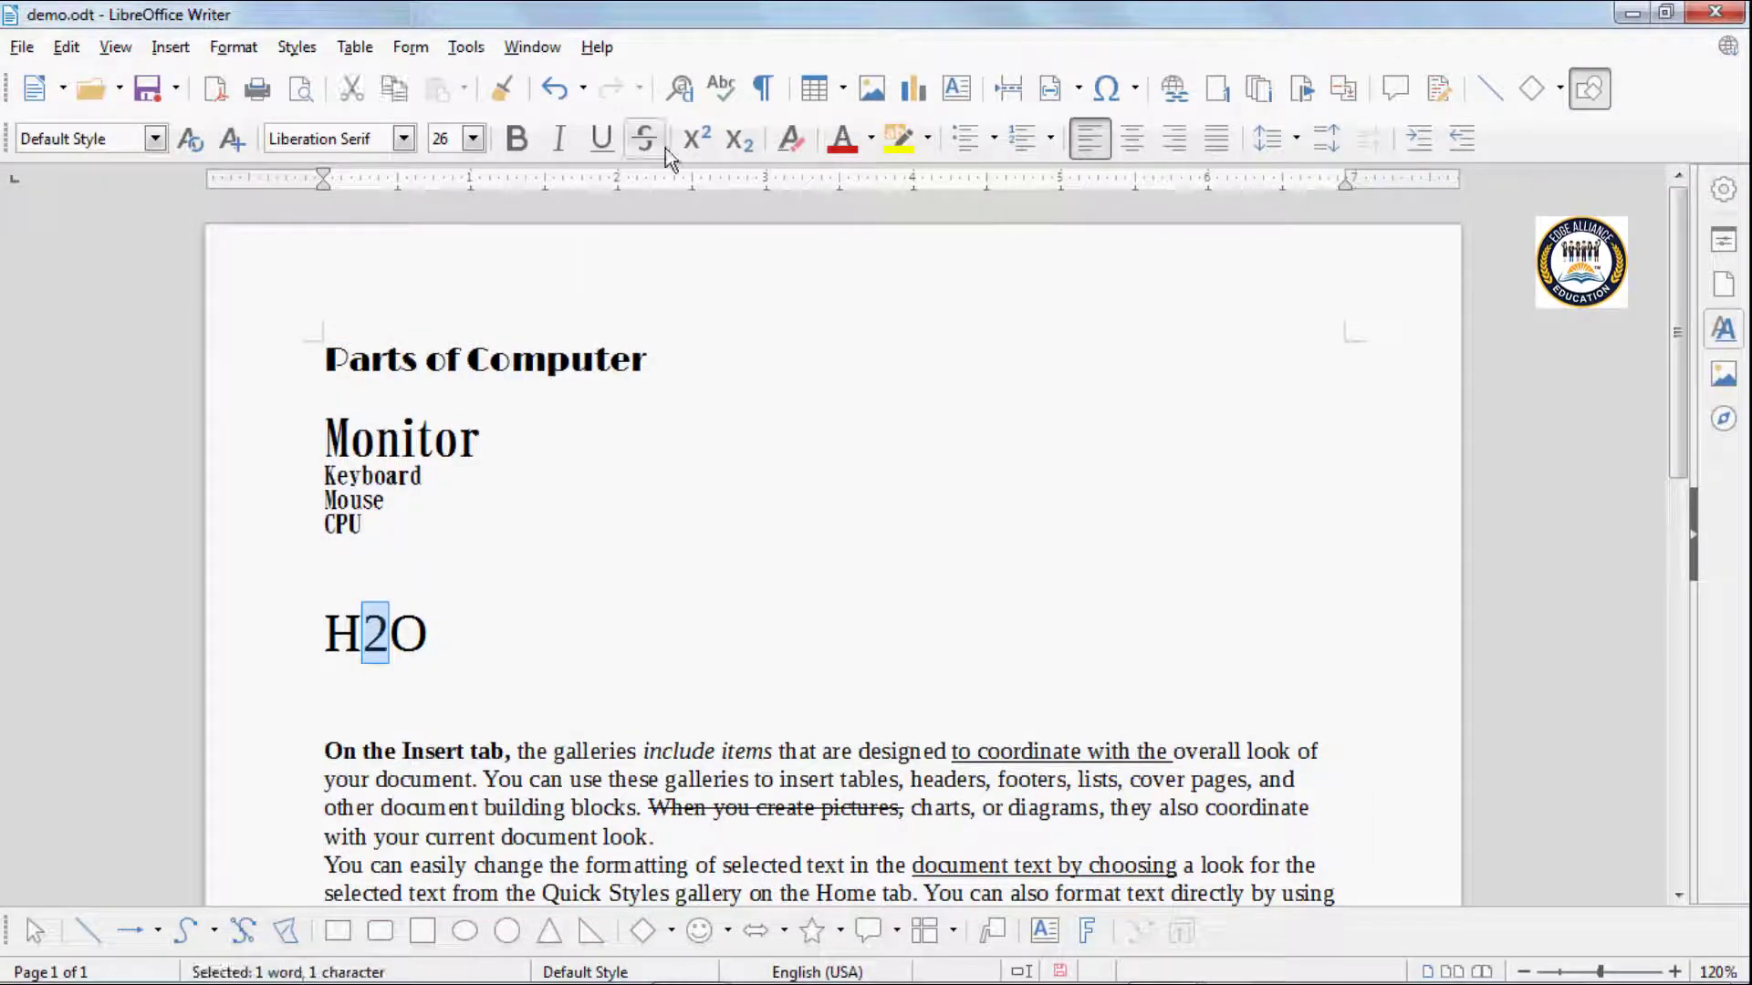
click(737, 143)
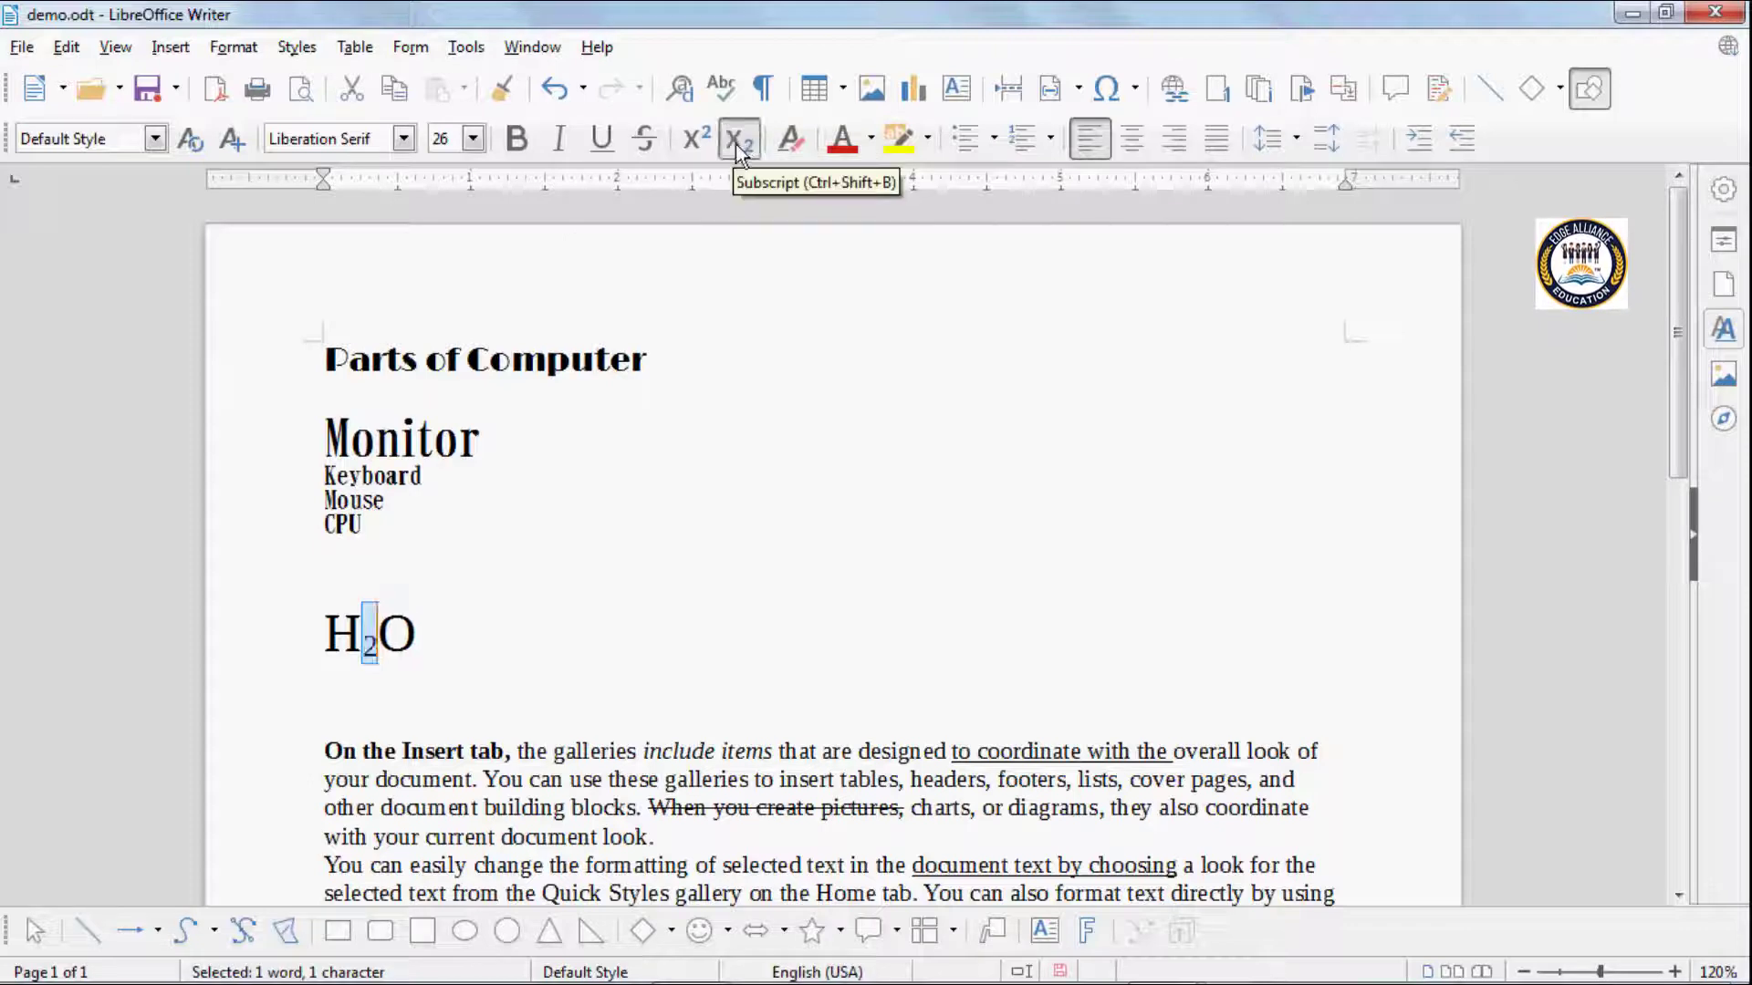
Enter the expression A2+B2 on a new line below the H2O formula.
click(438, 636)
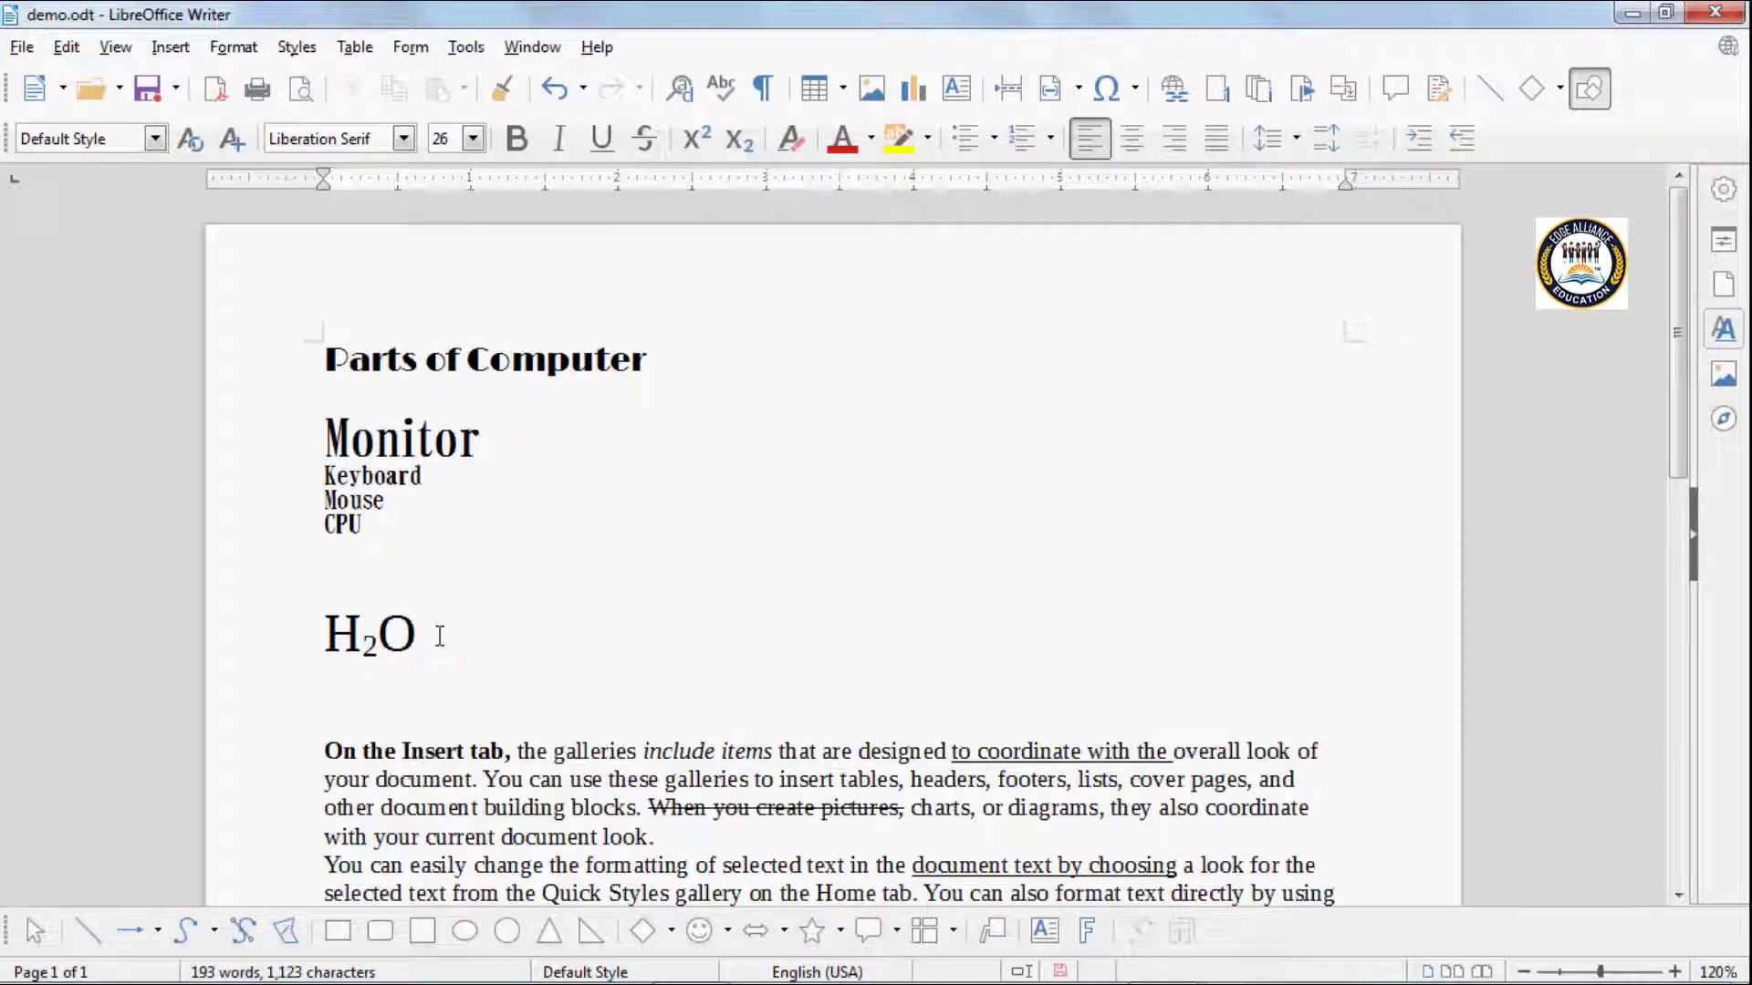
key(Return)
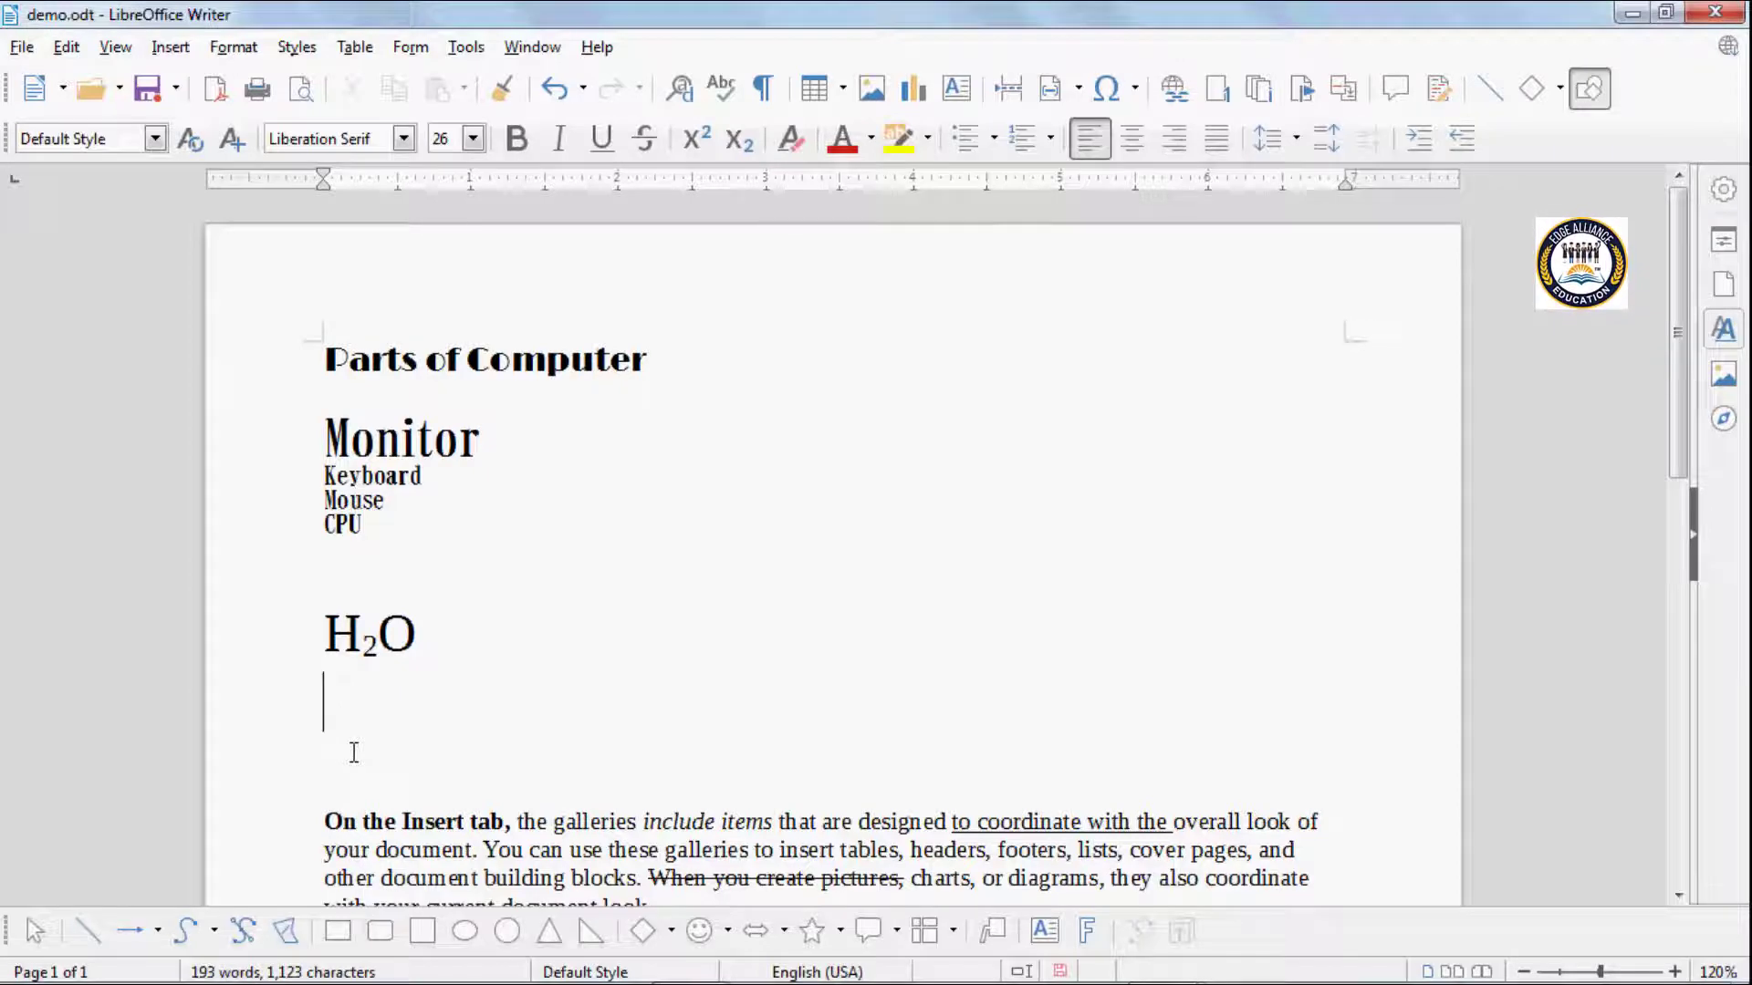
text(A2)
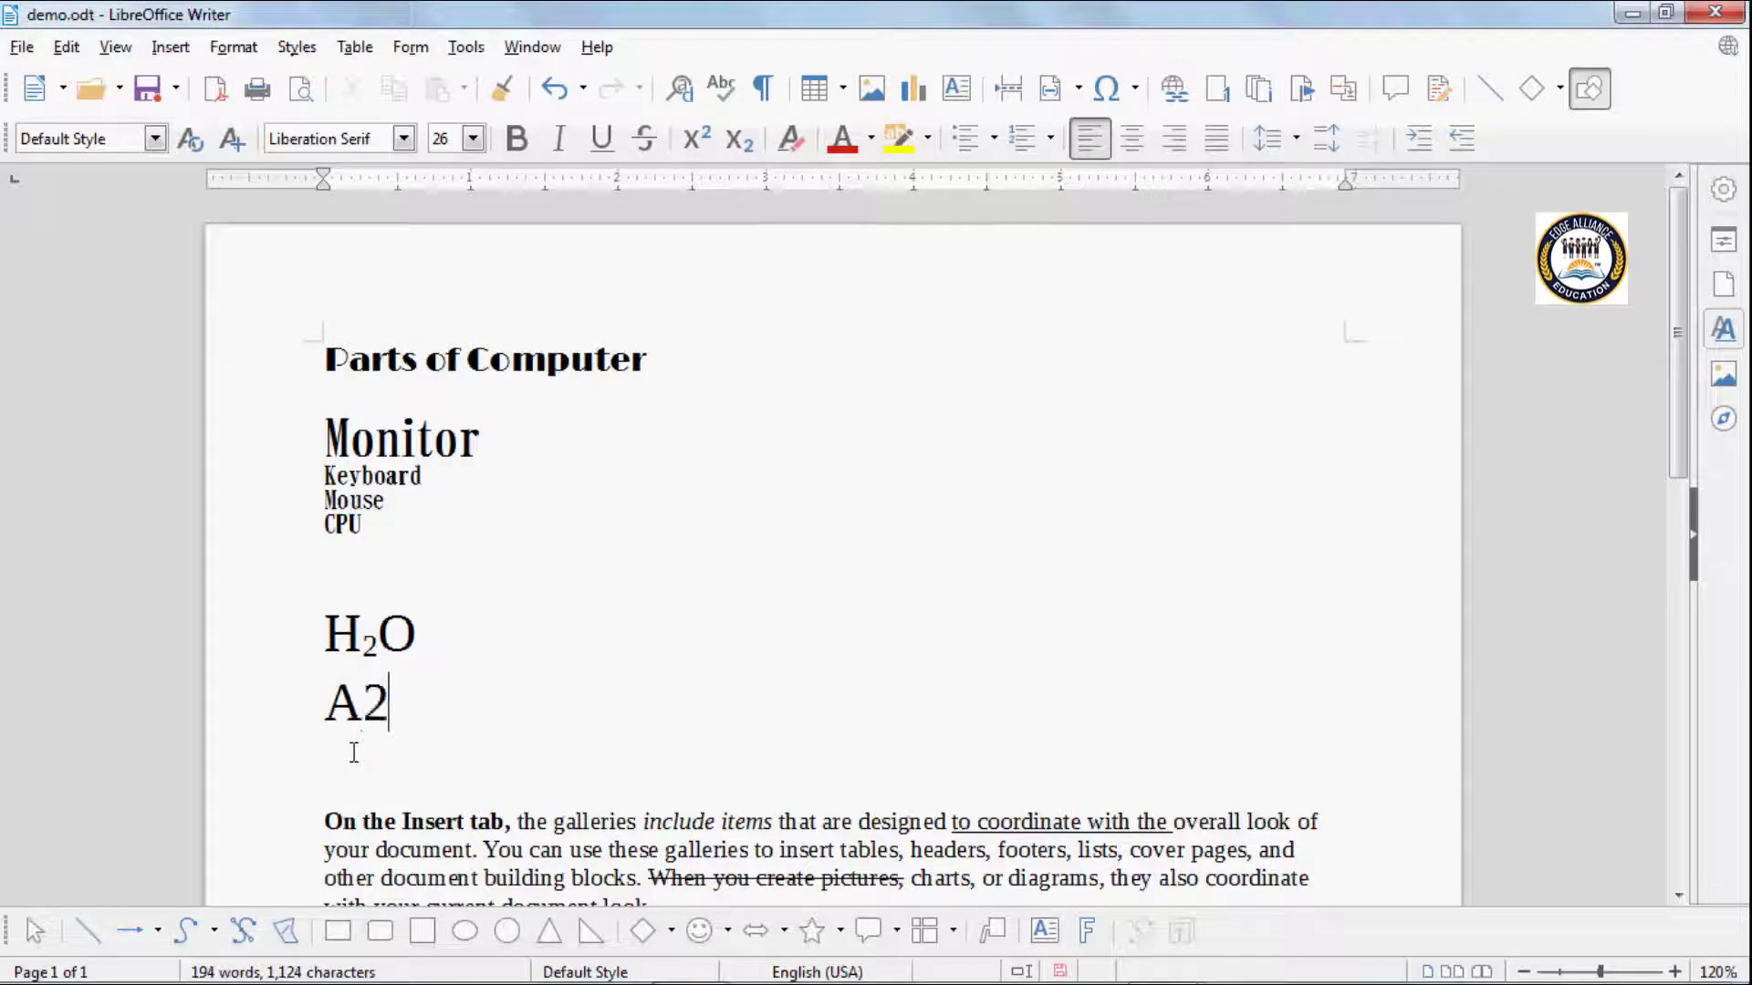
text(+)
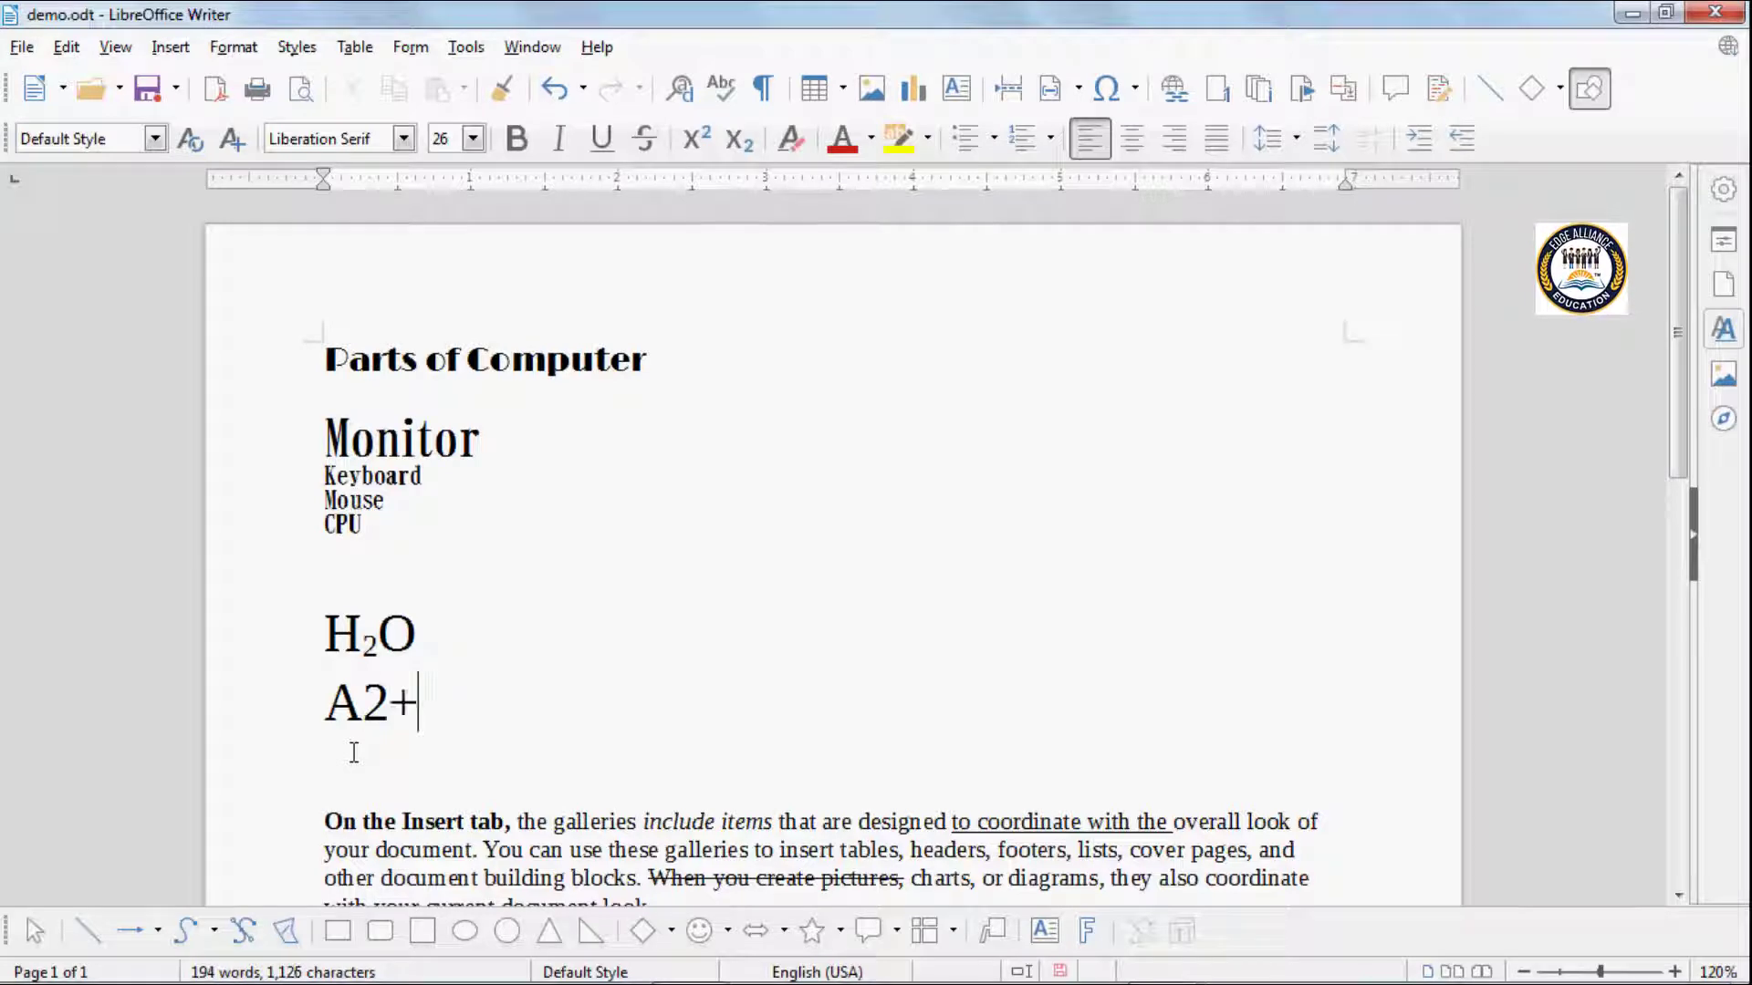
text(B2)
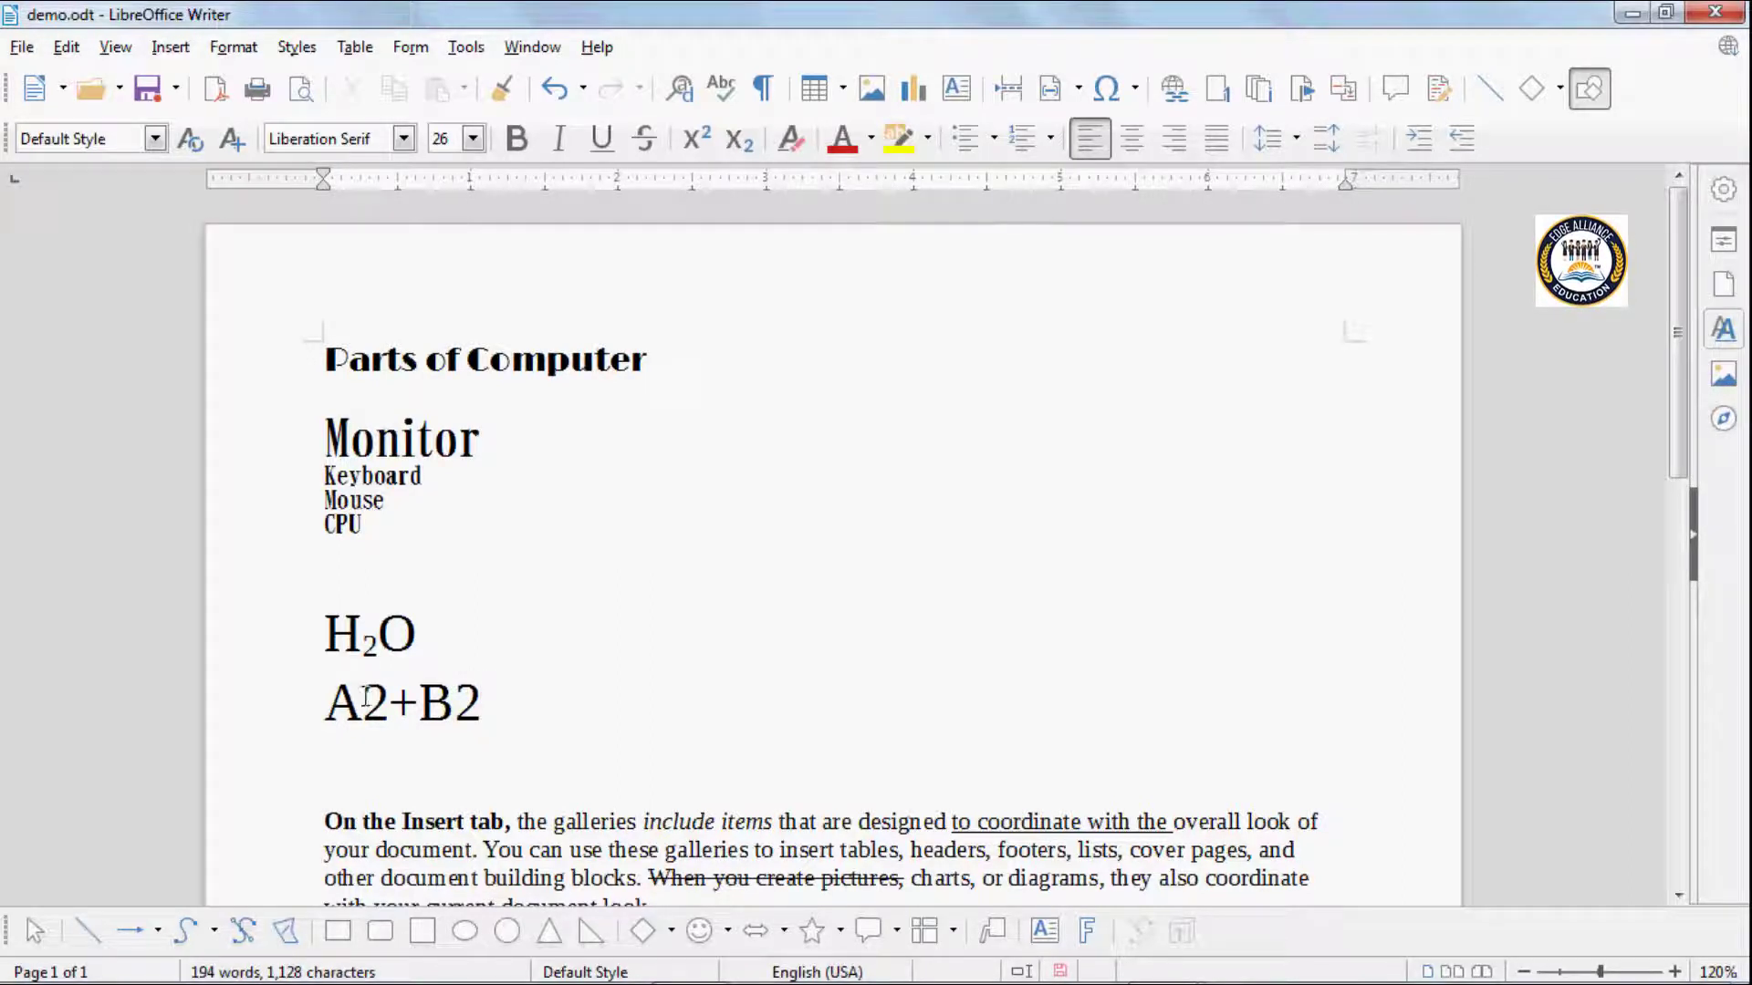
Format both 2s in the A2+B2 expression as superscript.
drag(365, 702, 378, 702)
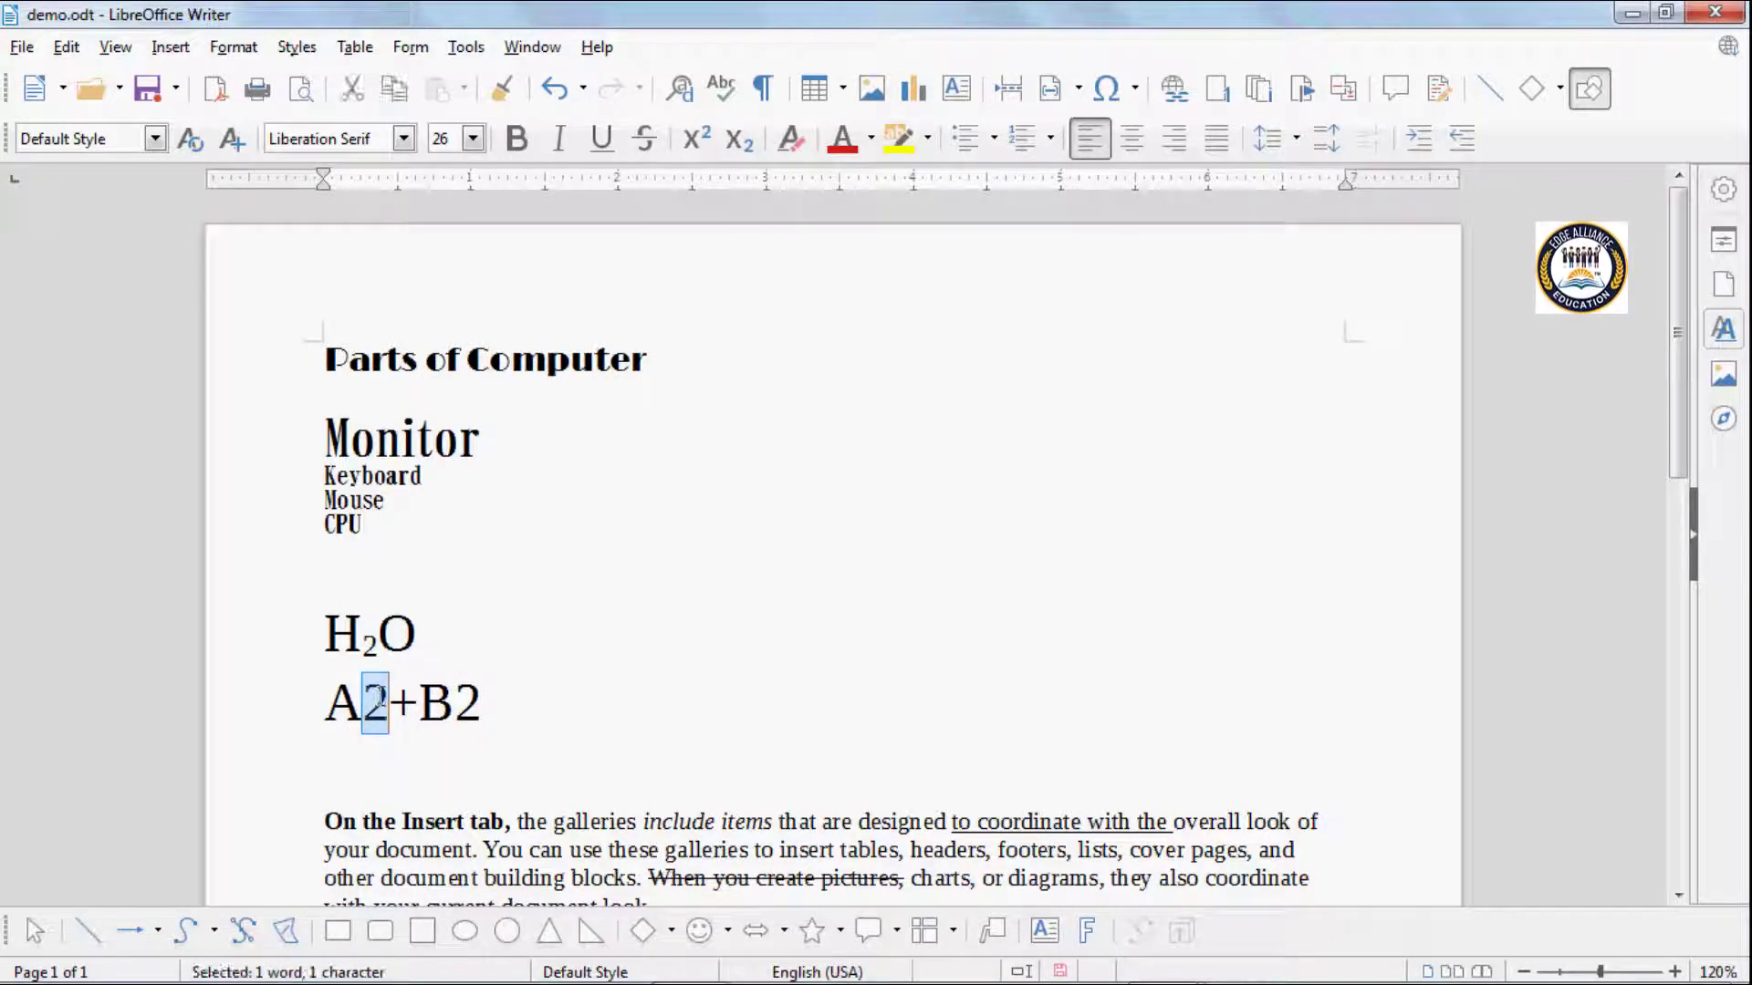
click(698, 140)
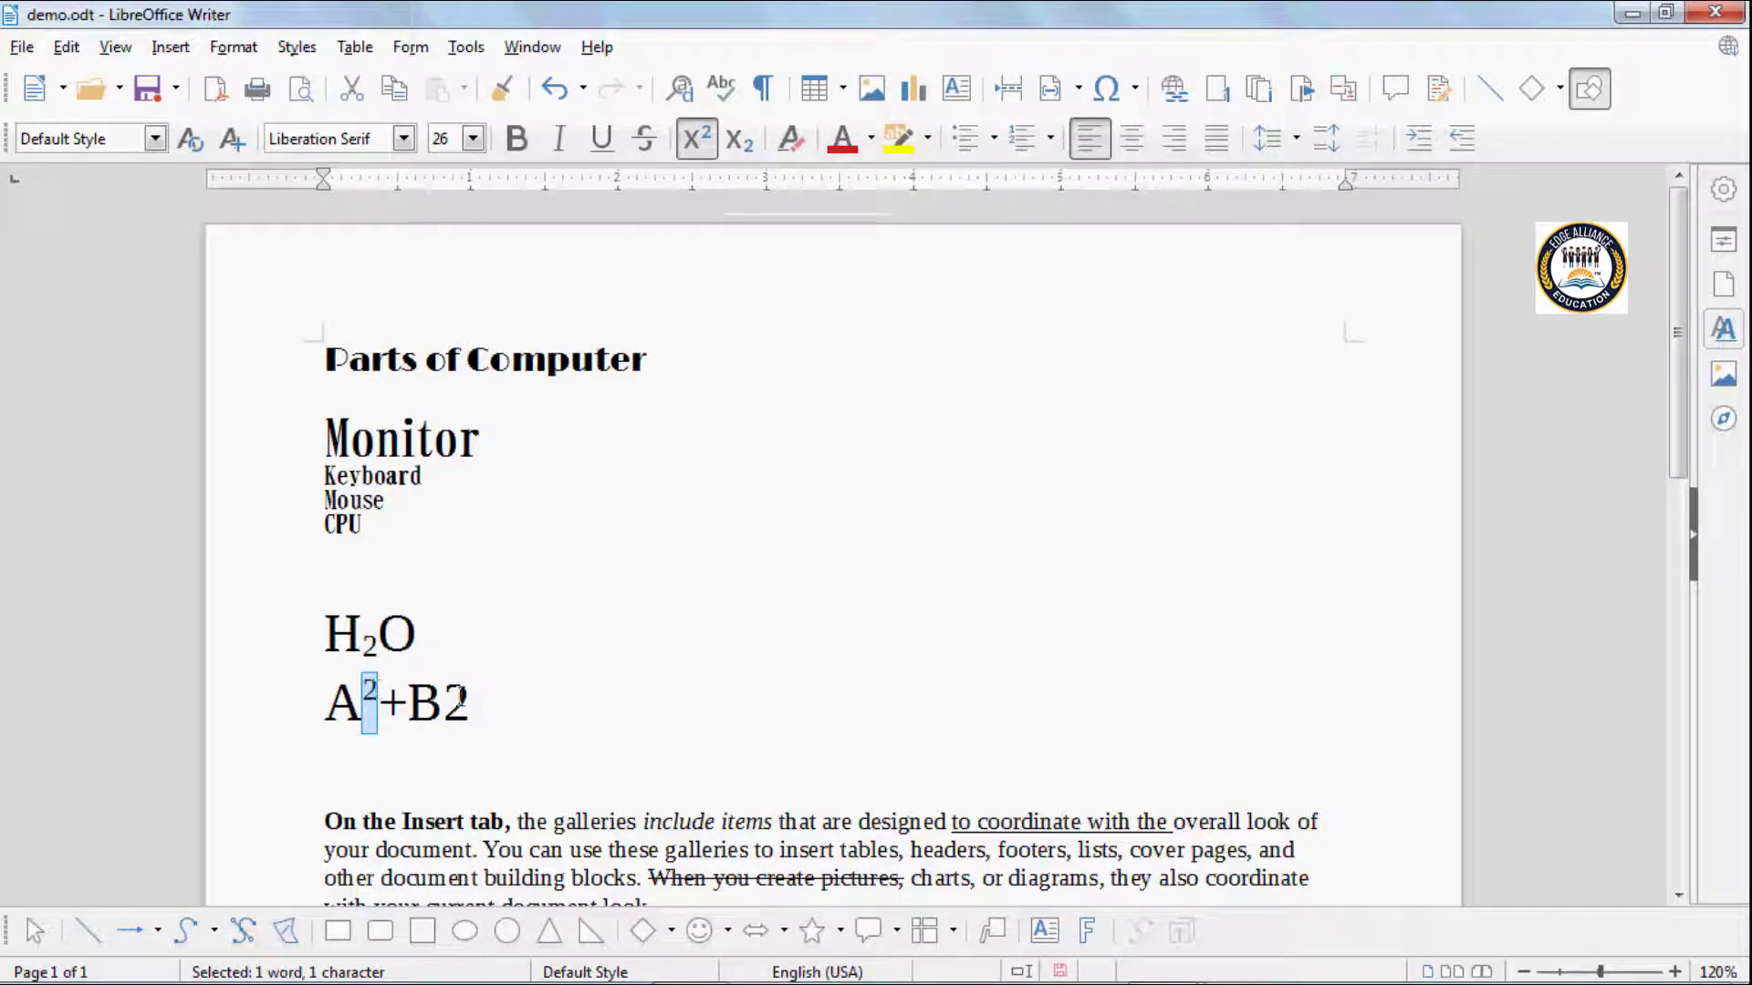
click(444, 703)
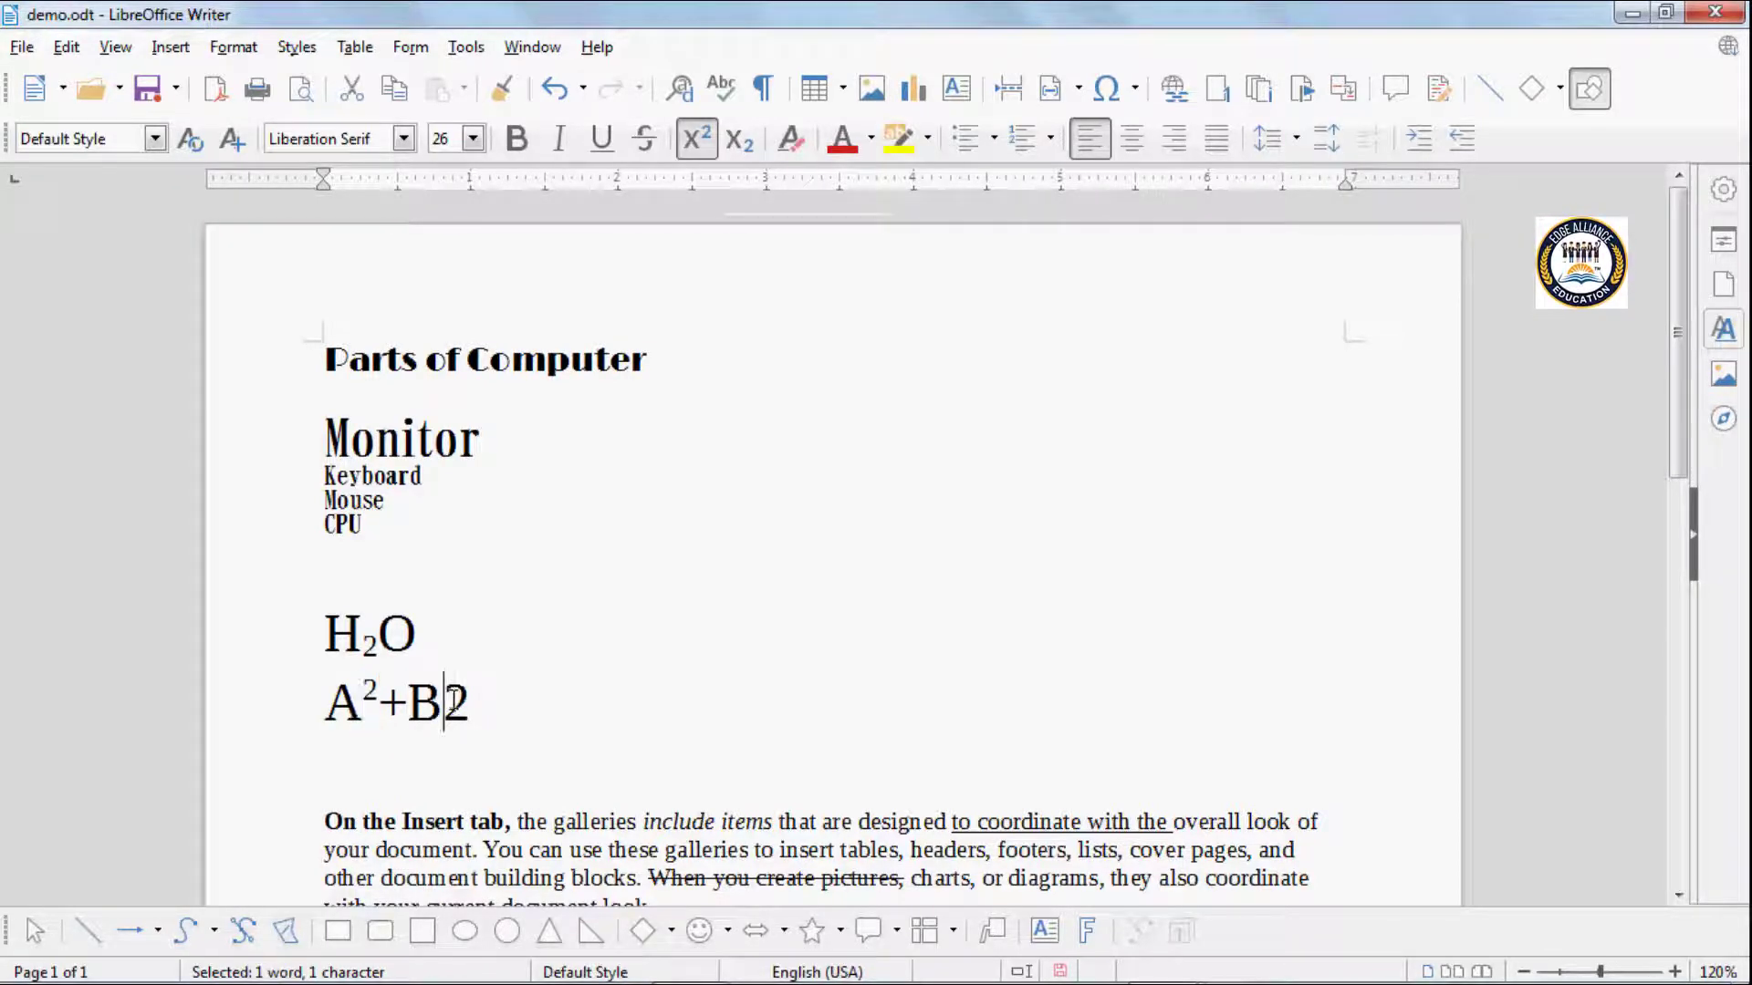
drag(444, 703, 459, 700)
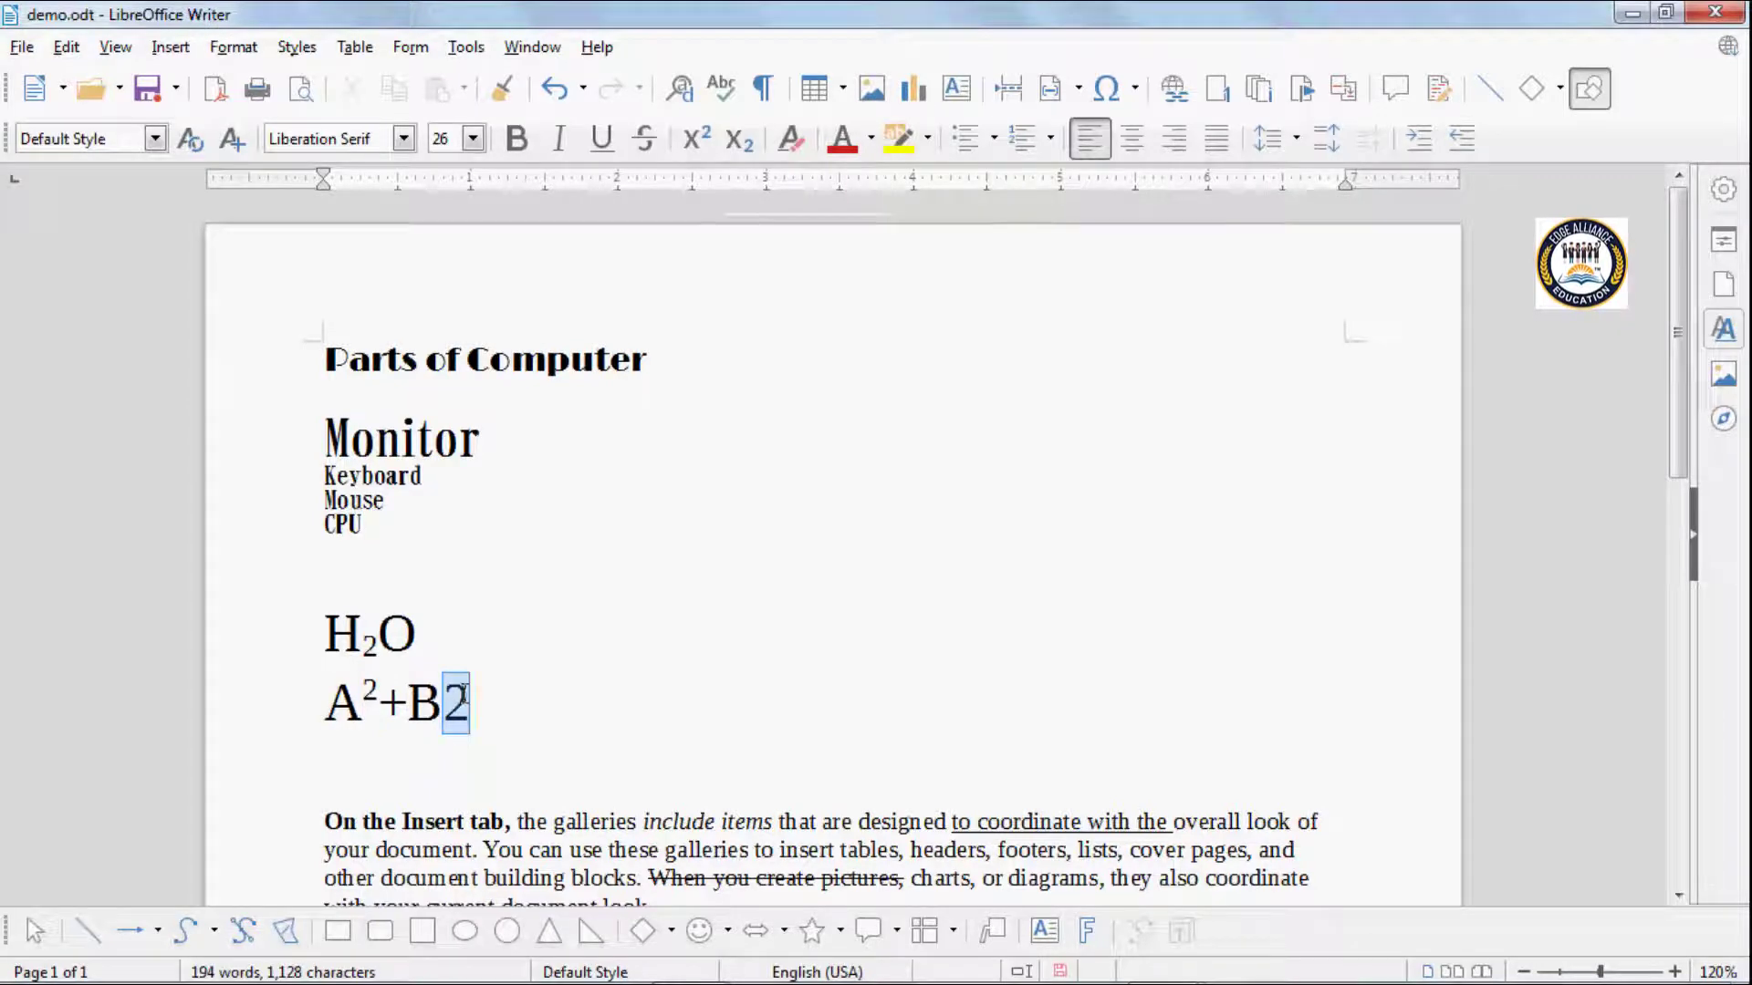
click(694, 139)
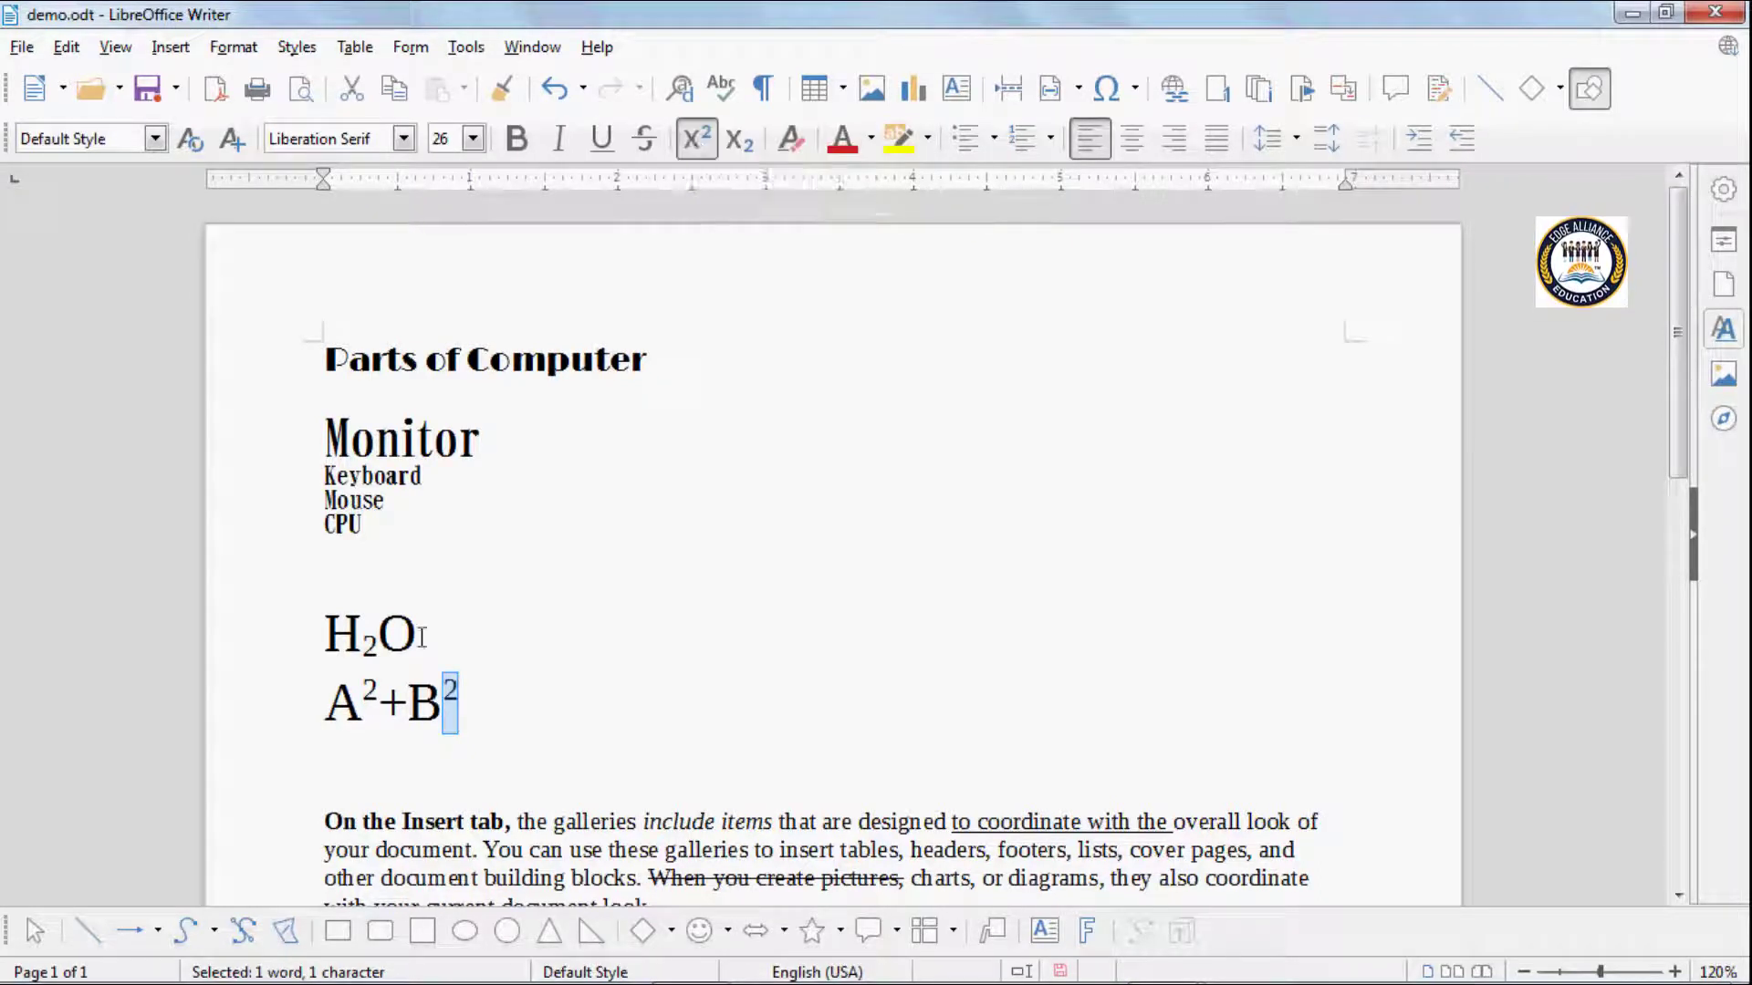
Enter CO2 on a new line below the A2+B2 expression without superscript, and format its 2 as subscript.
click(477, 687)
key(Return)
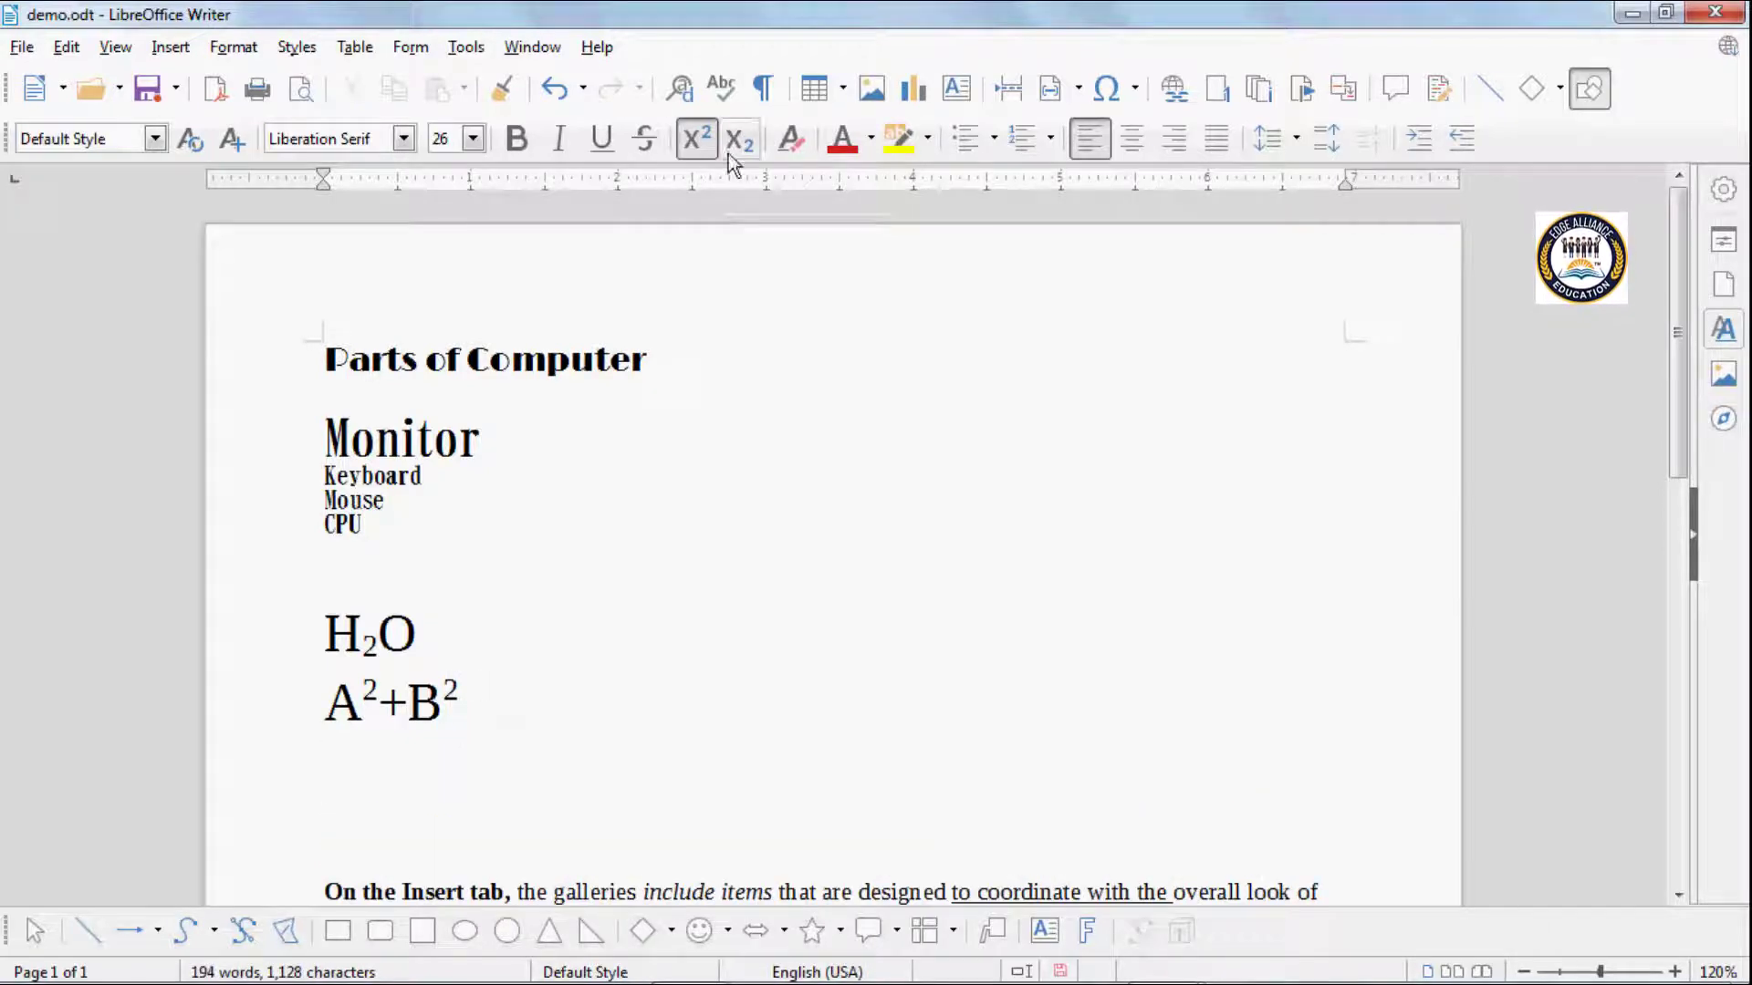
click(698, 137)
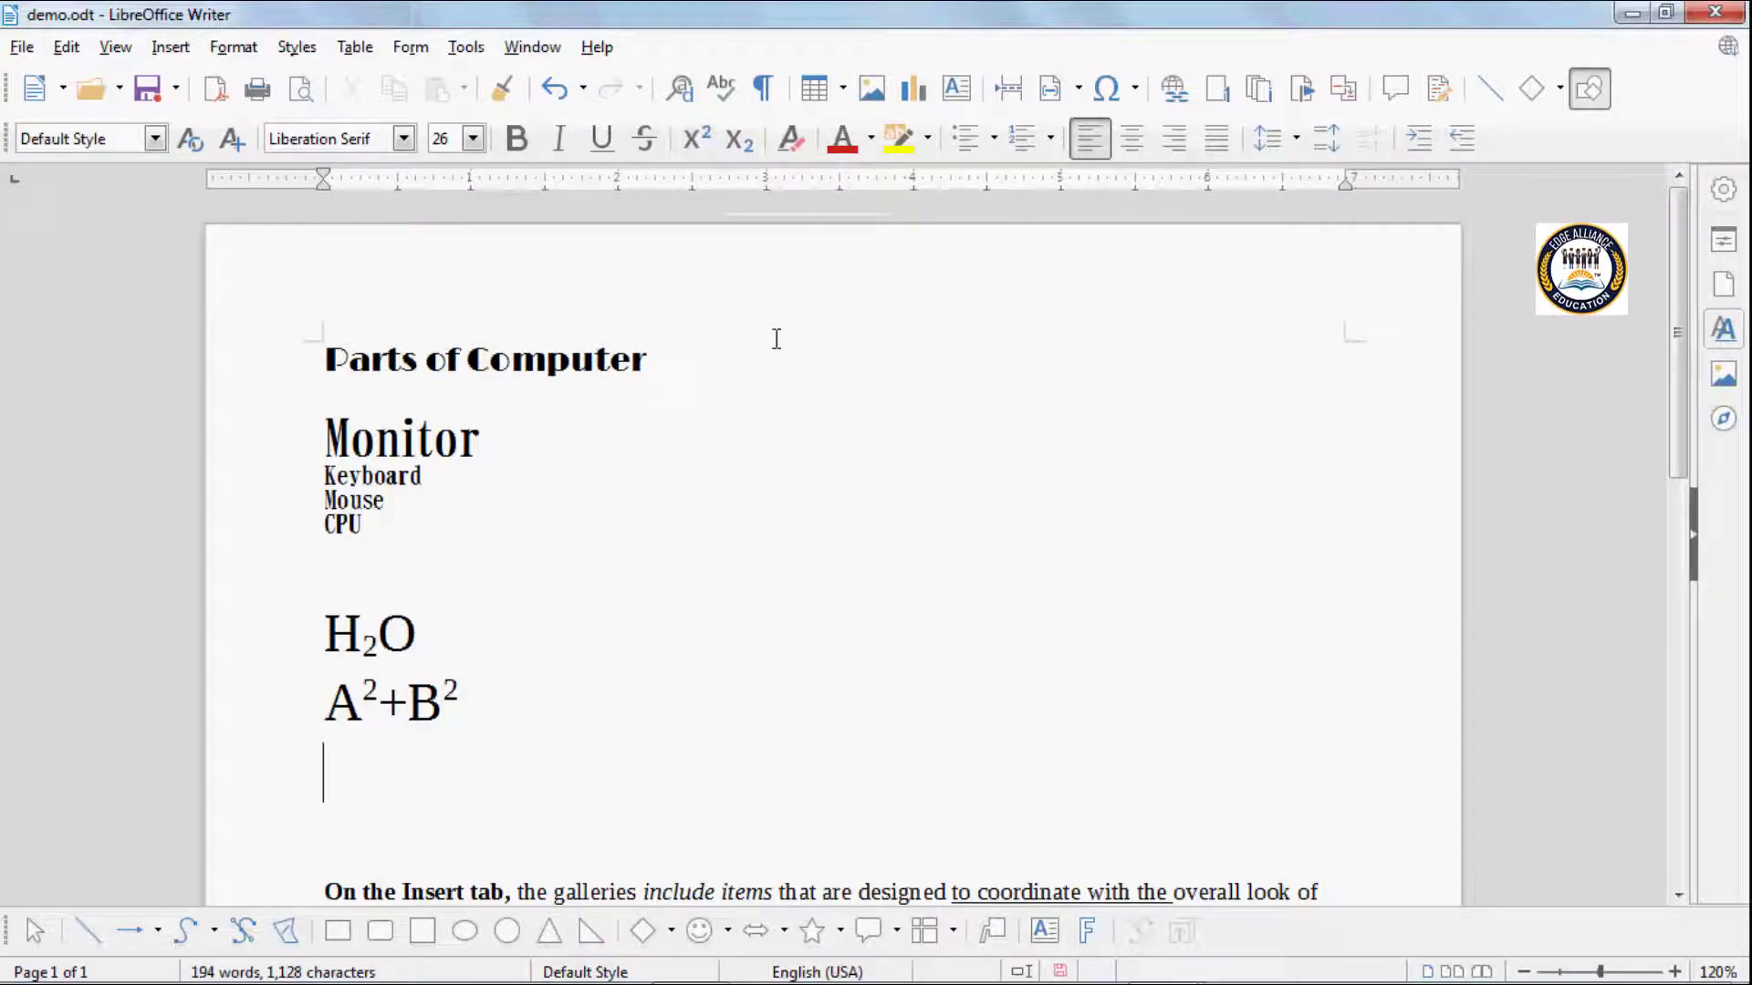
text(CO)
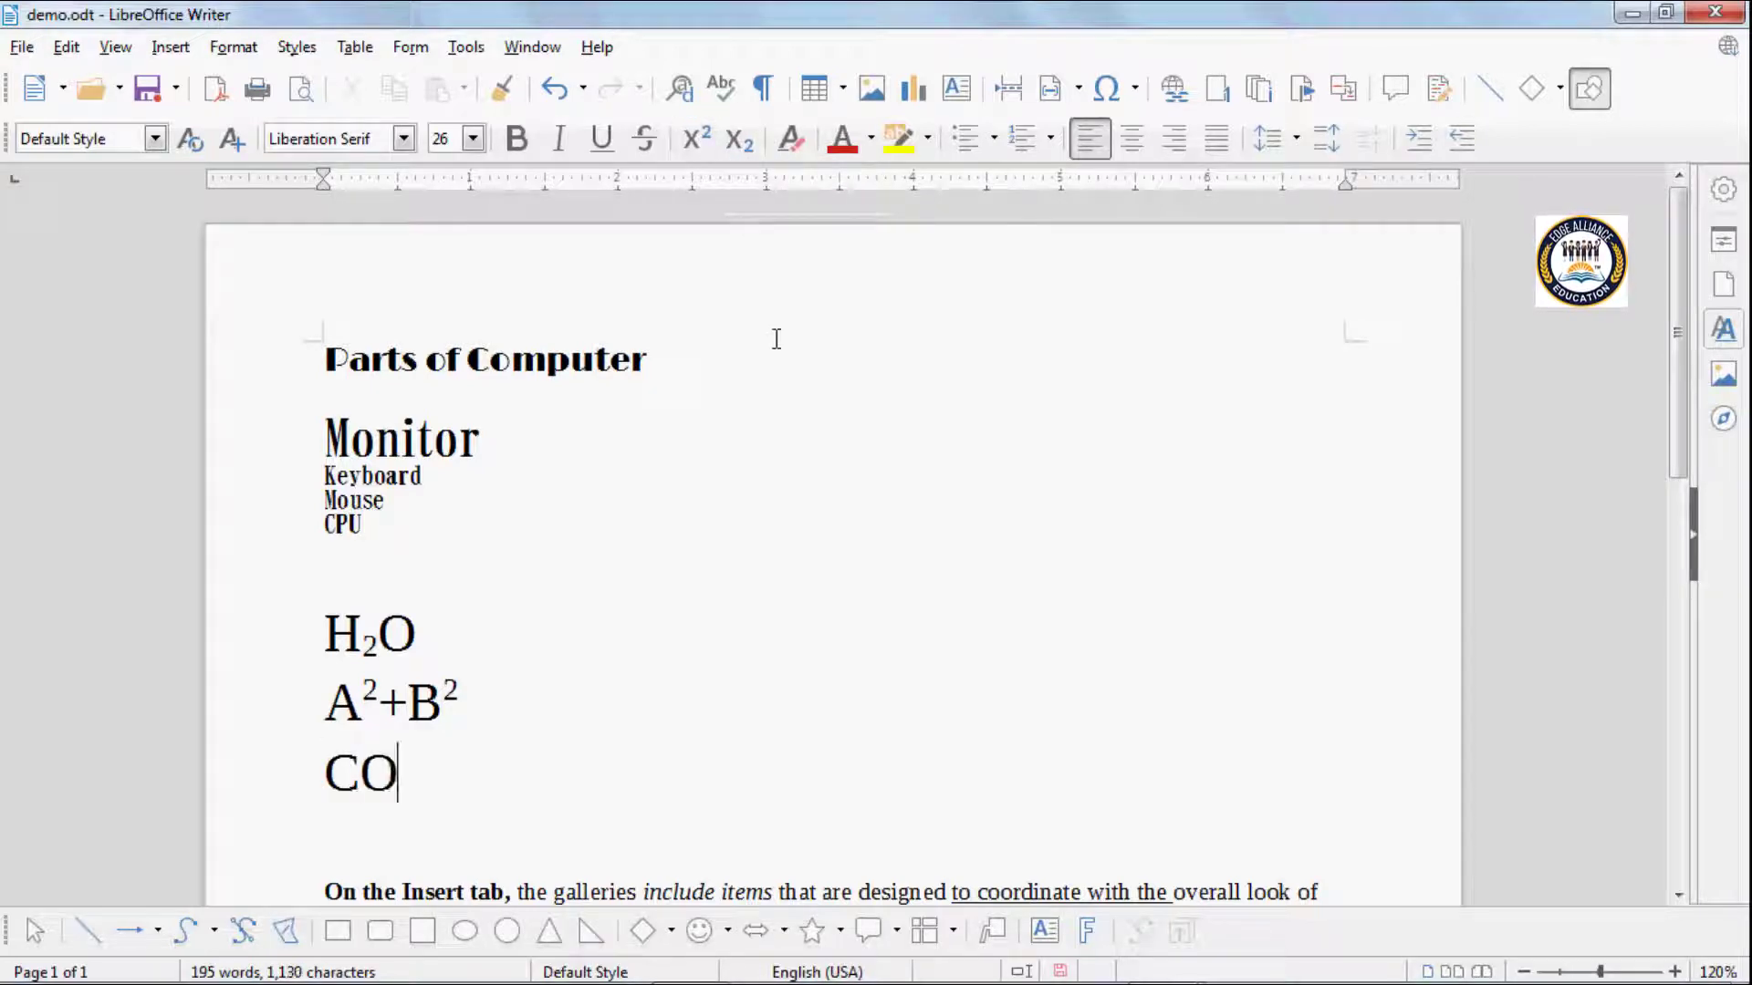
text(2)
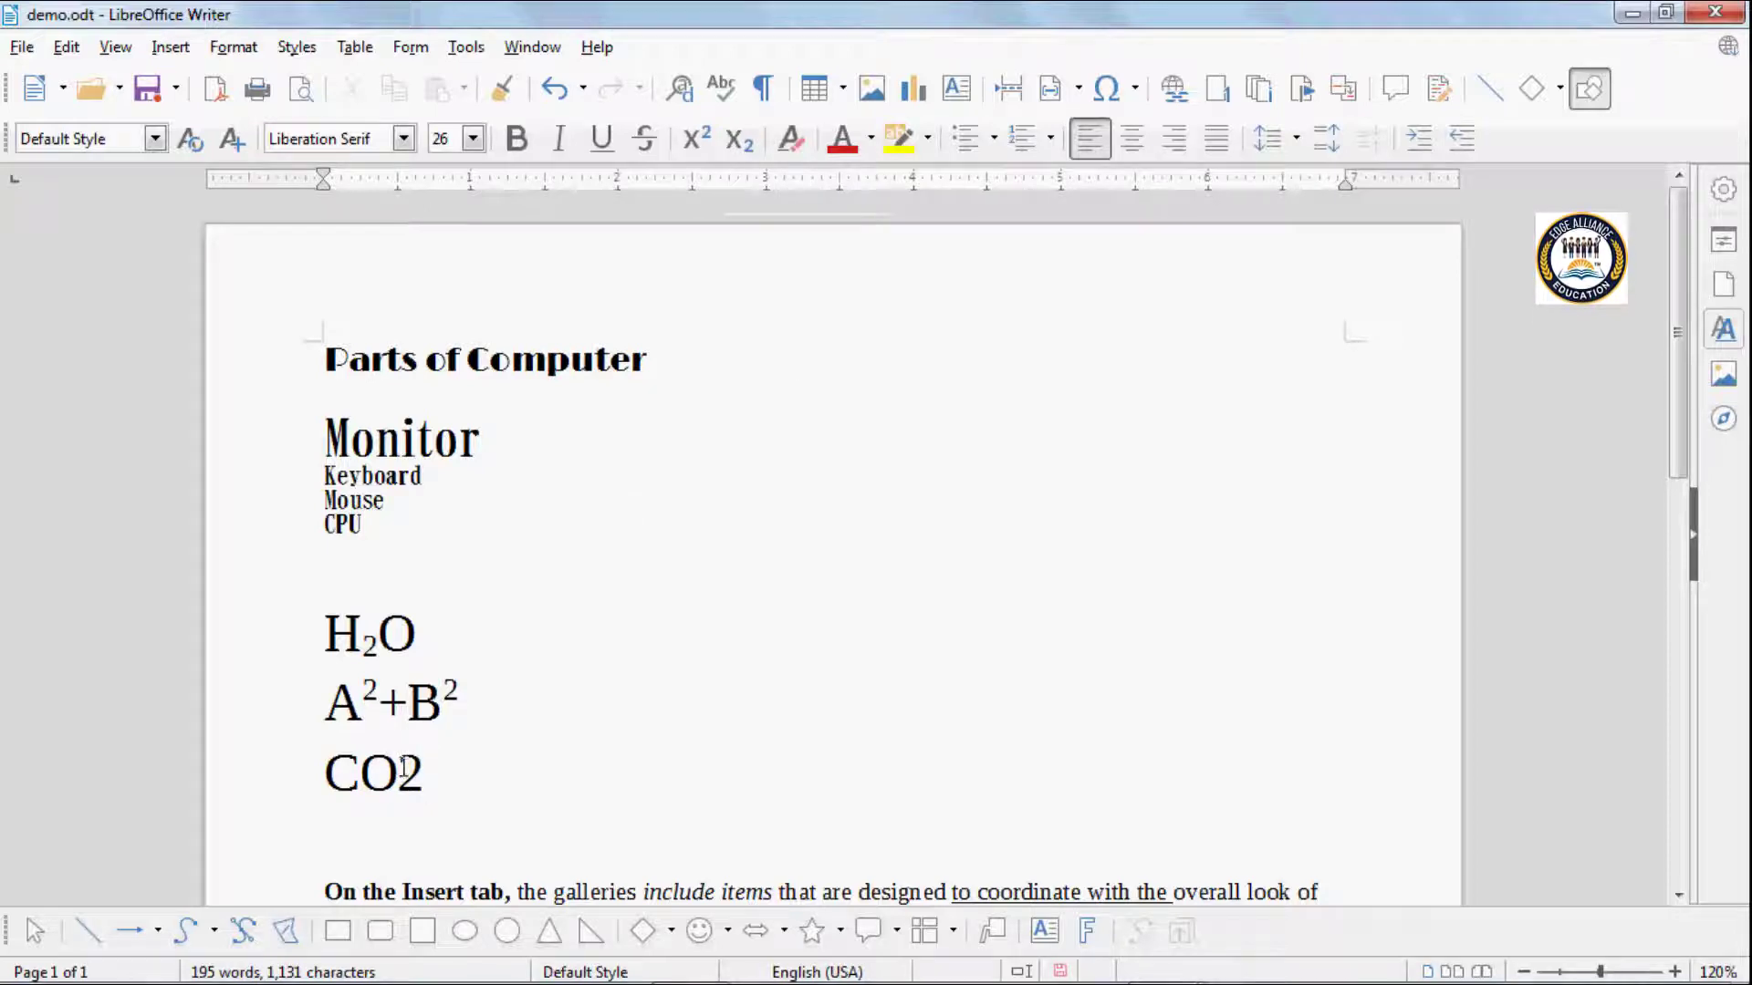
drag(402, 766, 425, 768)
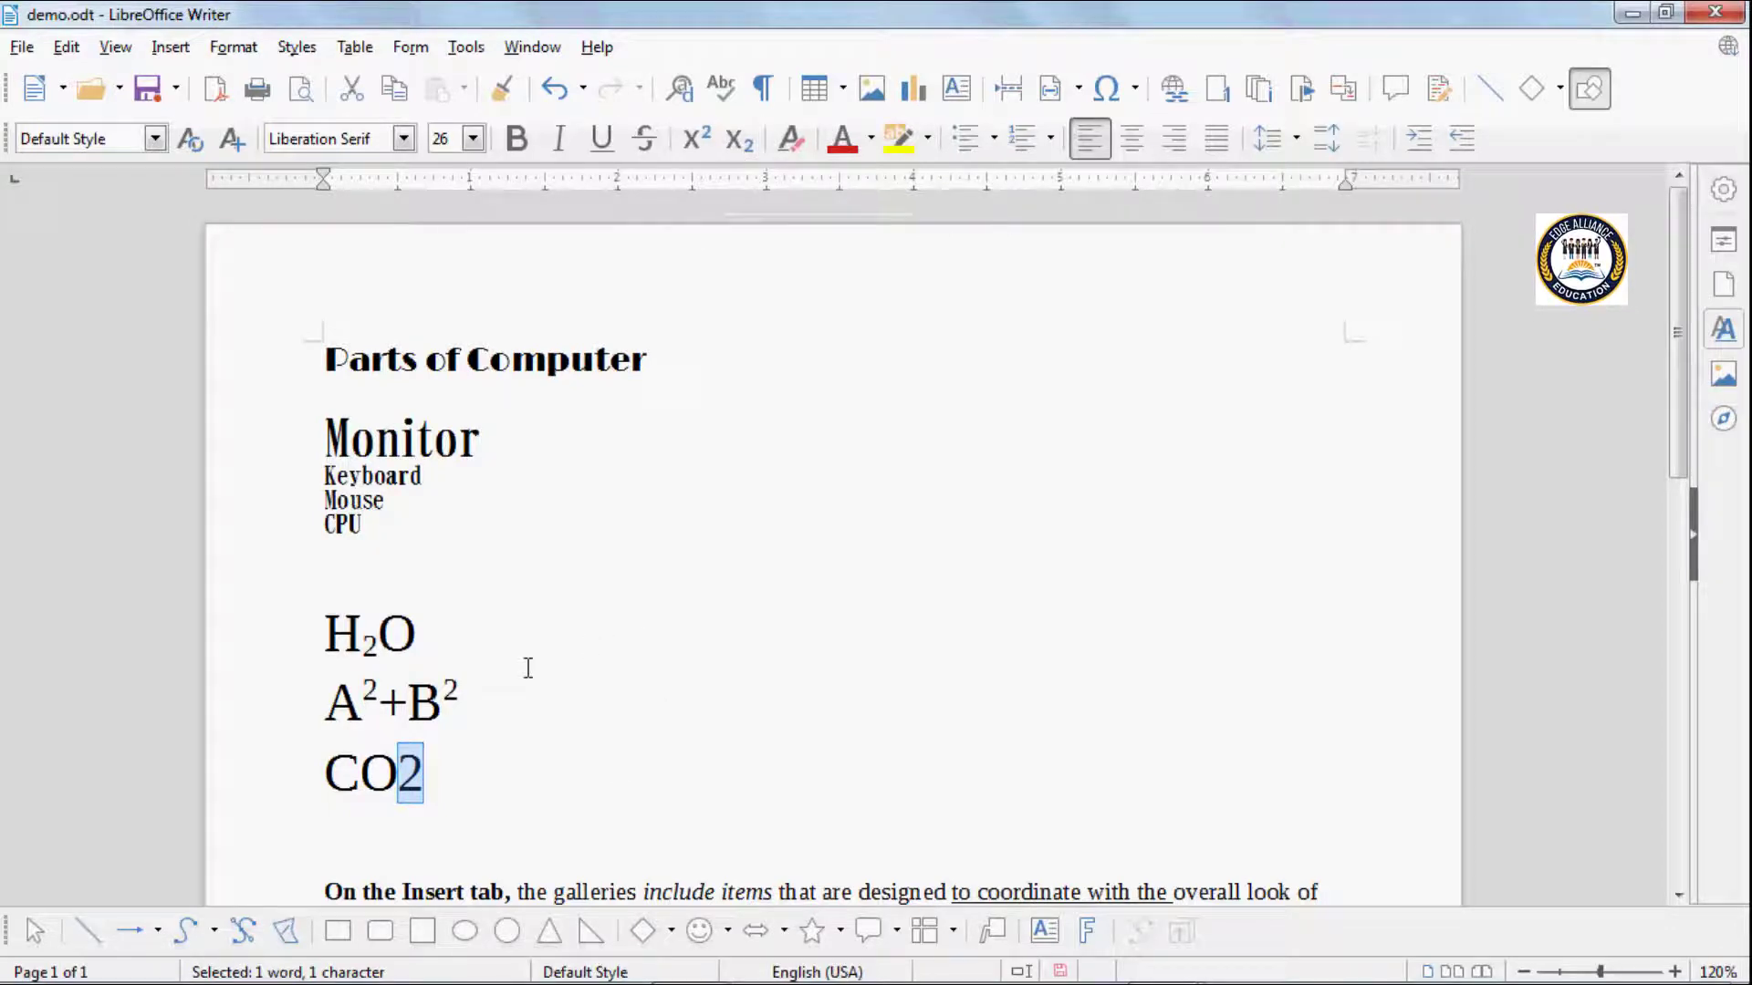
key(ctrl+shift+b)
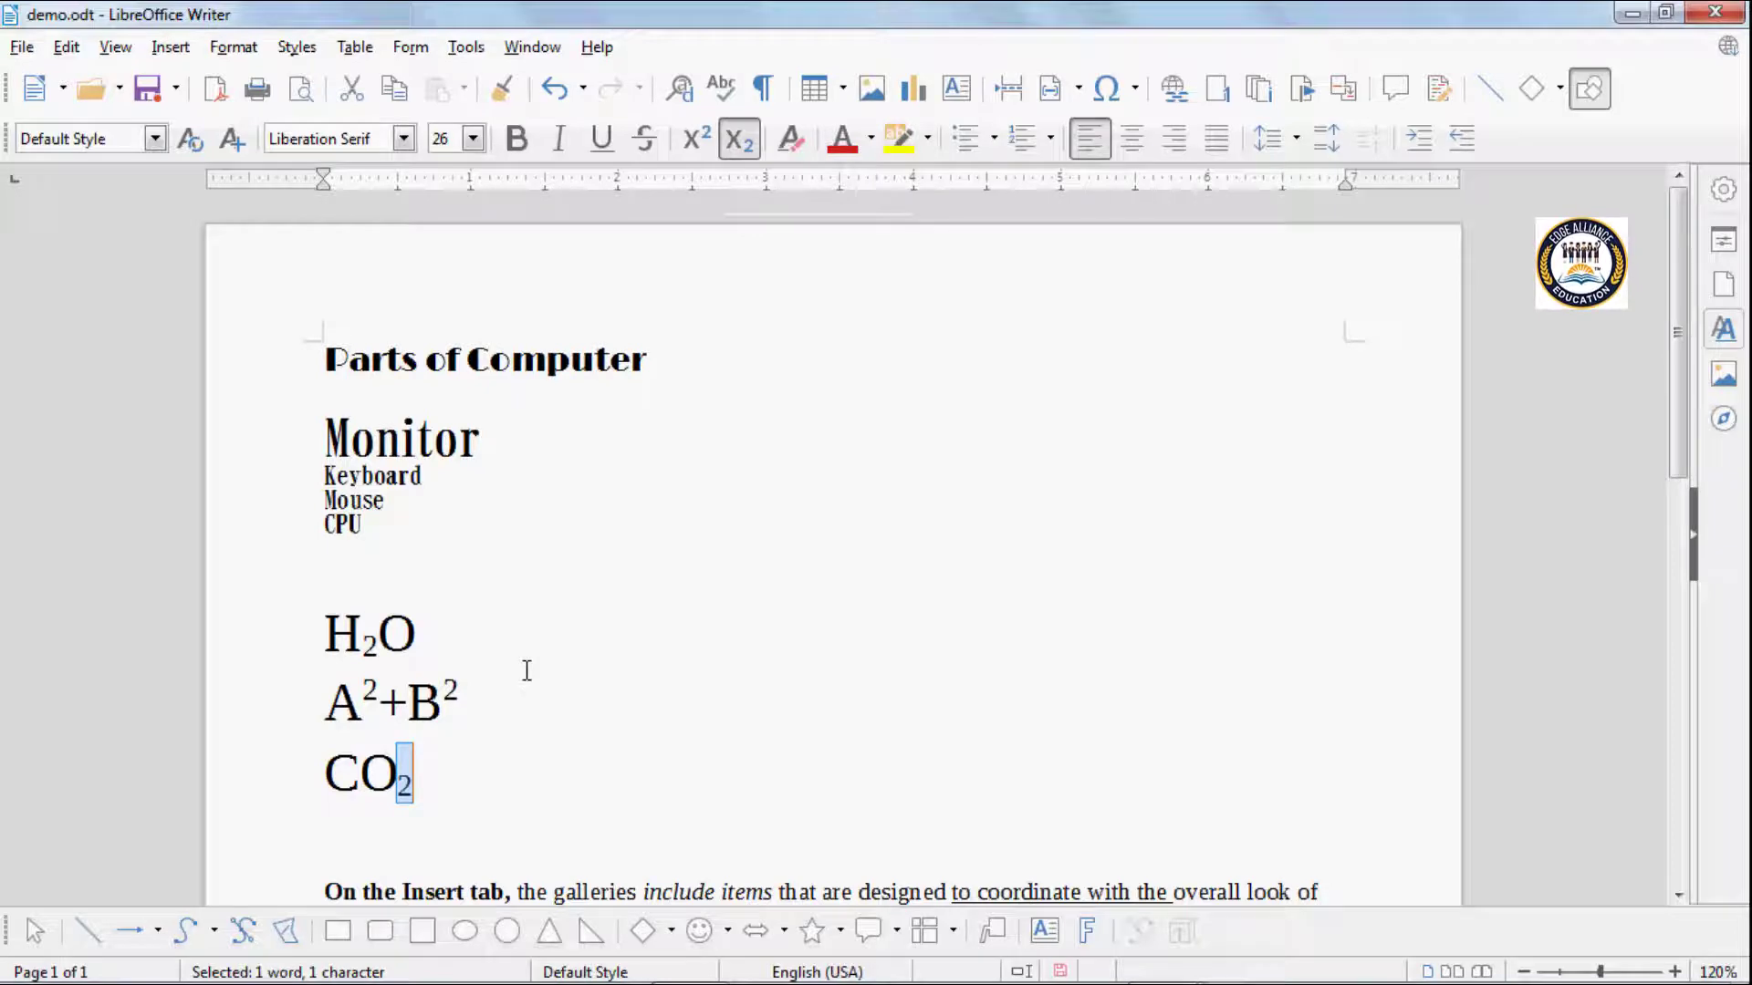
Enter Ist on a new line below CO2 and format its letters st as superscript.
click(434, 774)
key(Return)
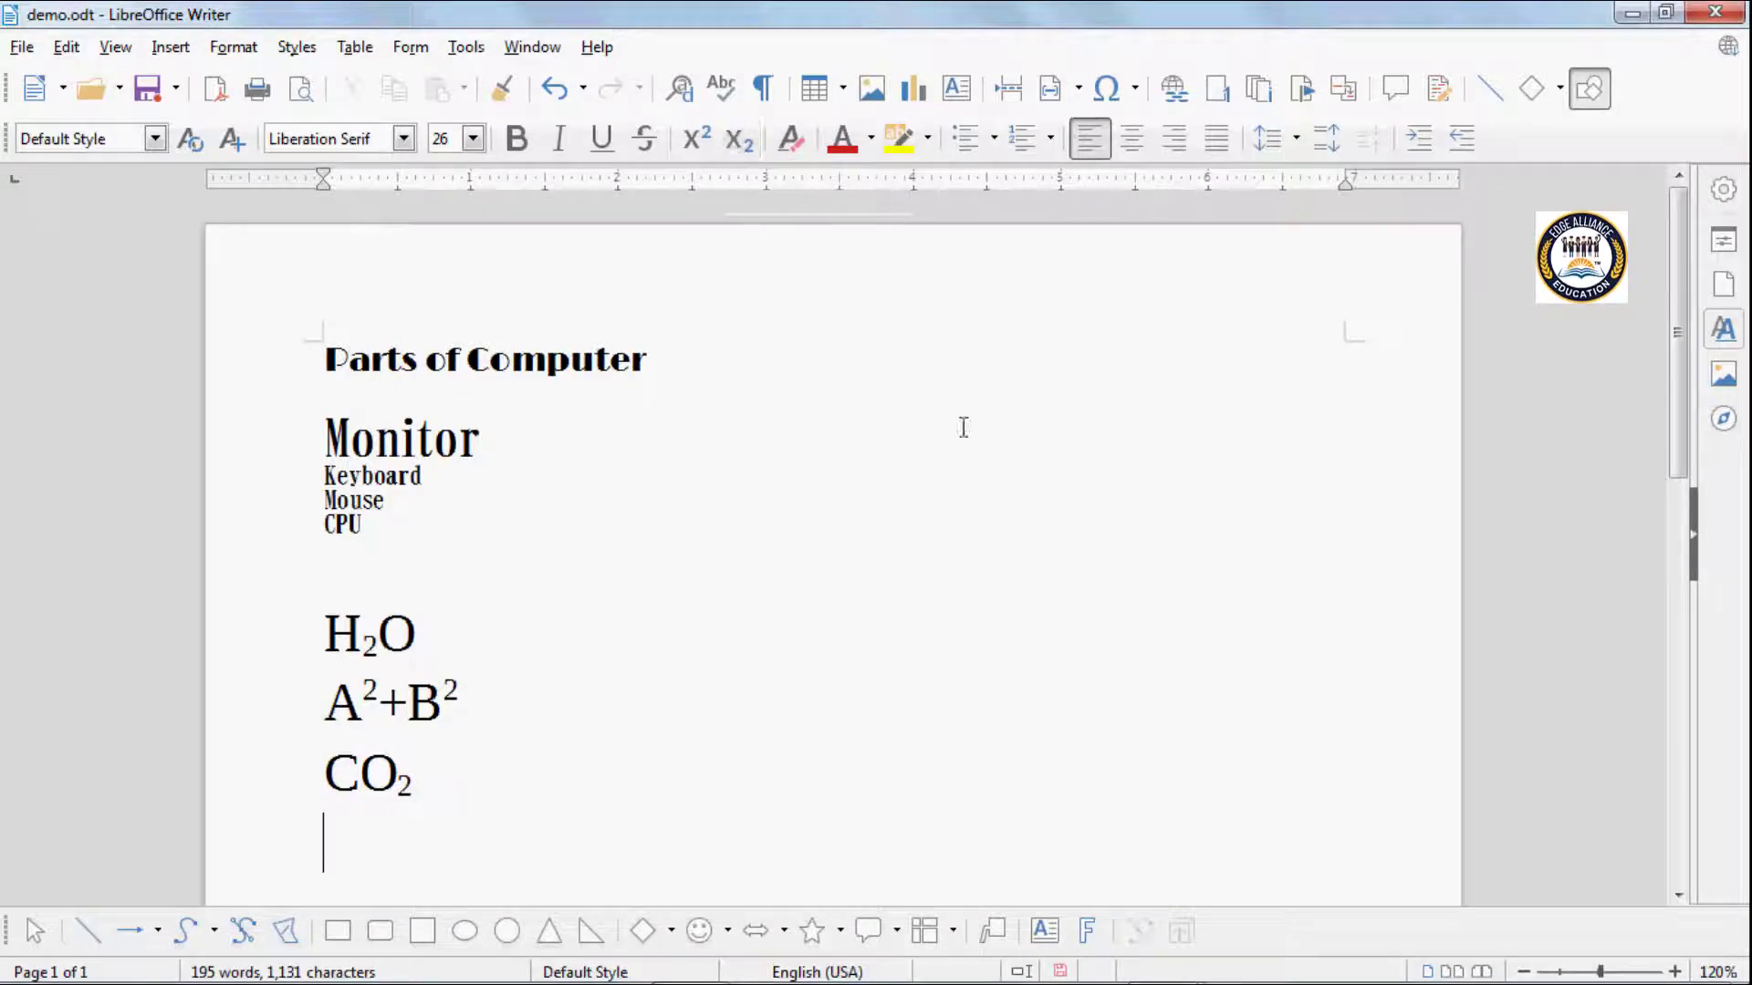
key(ctrl+shift+b)
text(Ist)
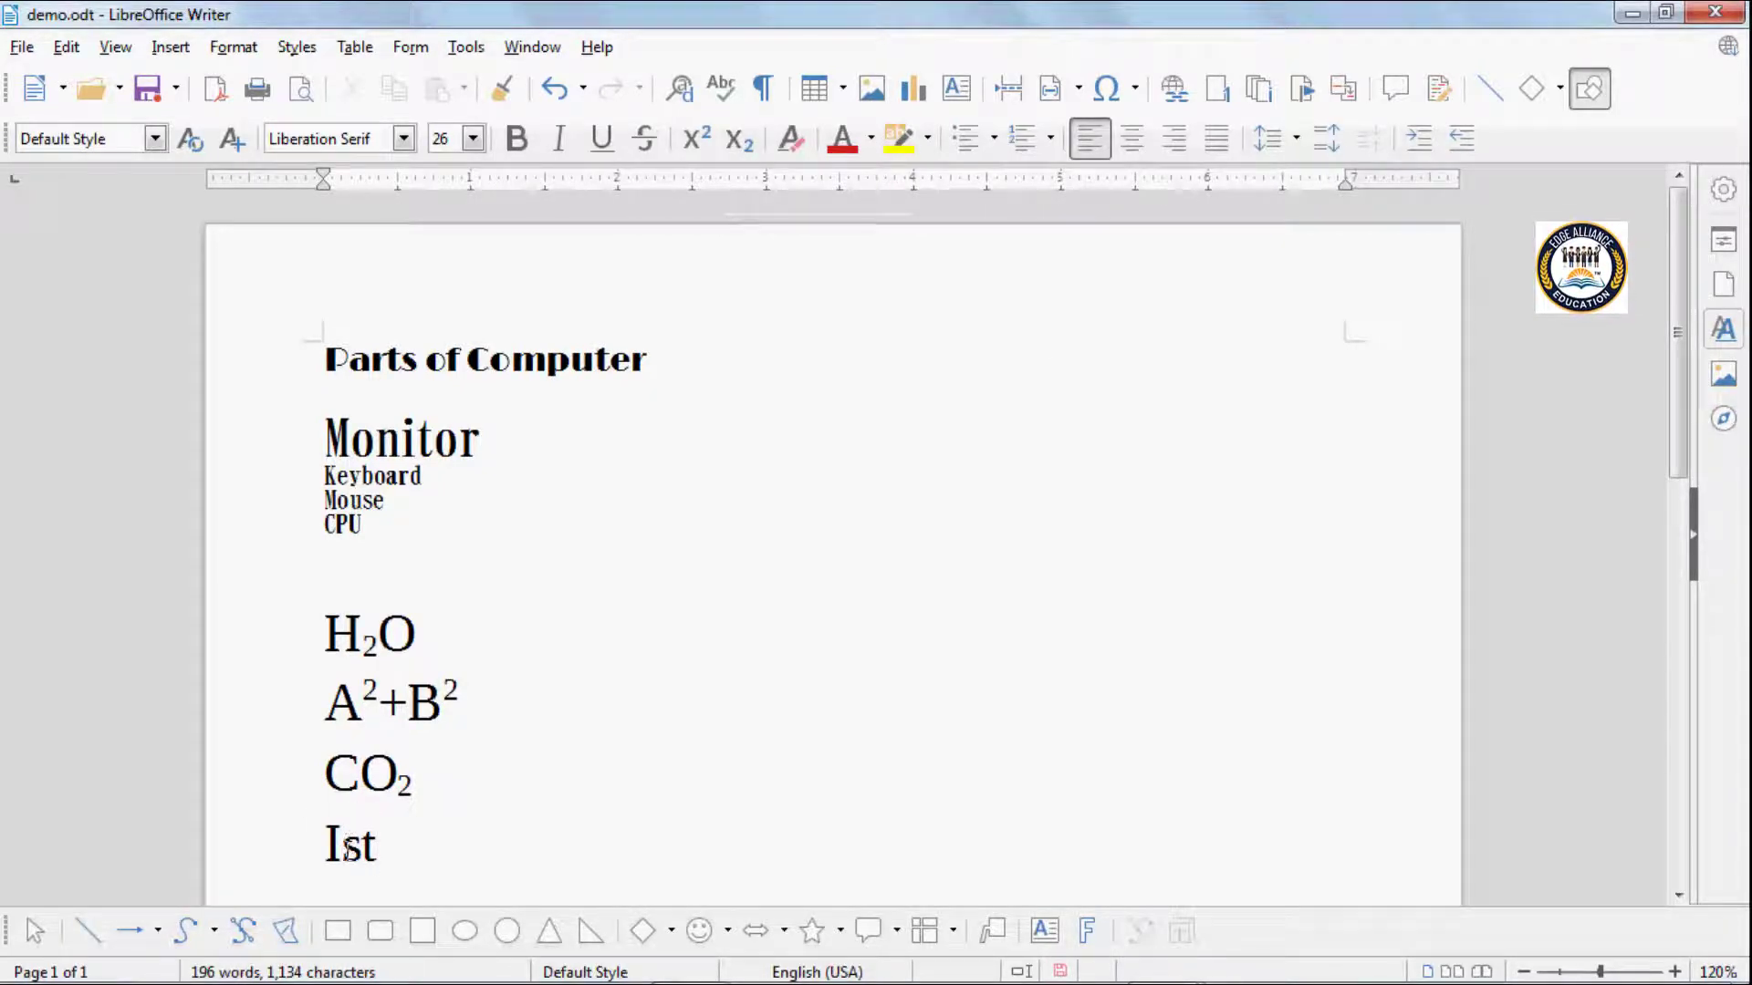
drag(342, 844, 378, 844)
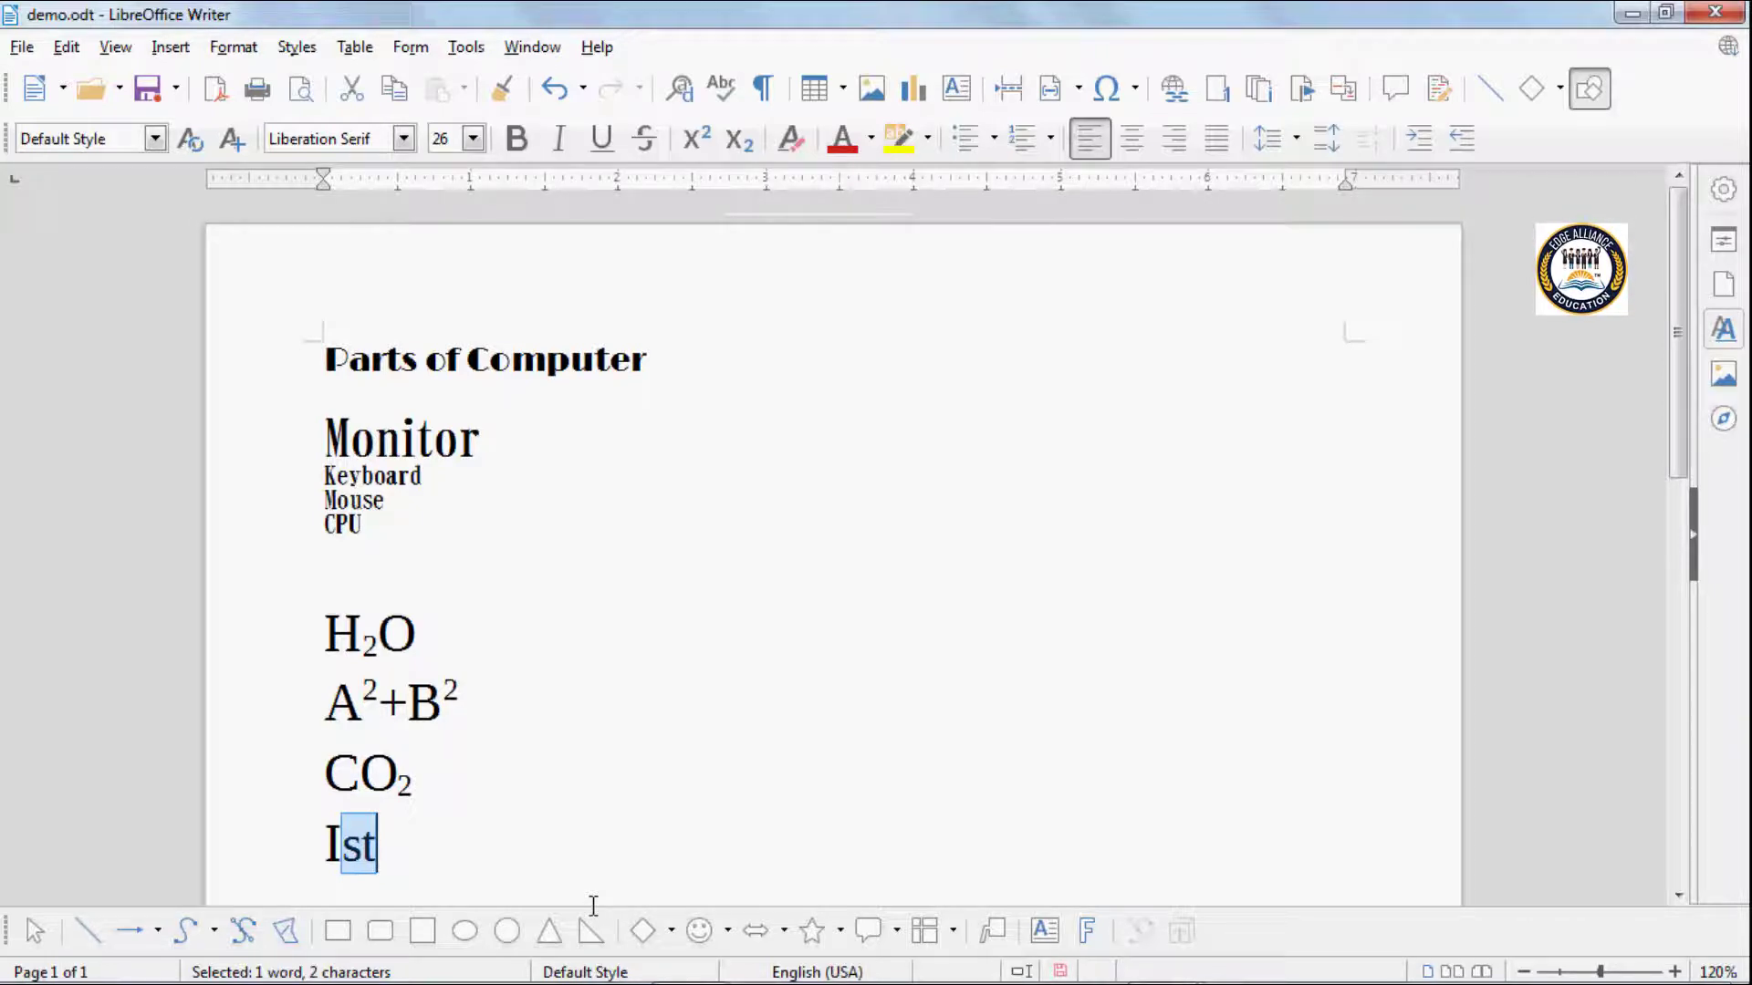
key(ctrl+shift+p)
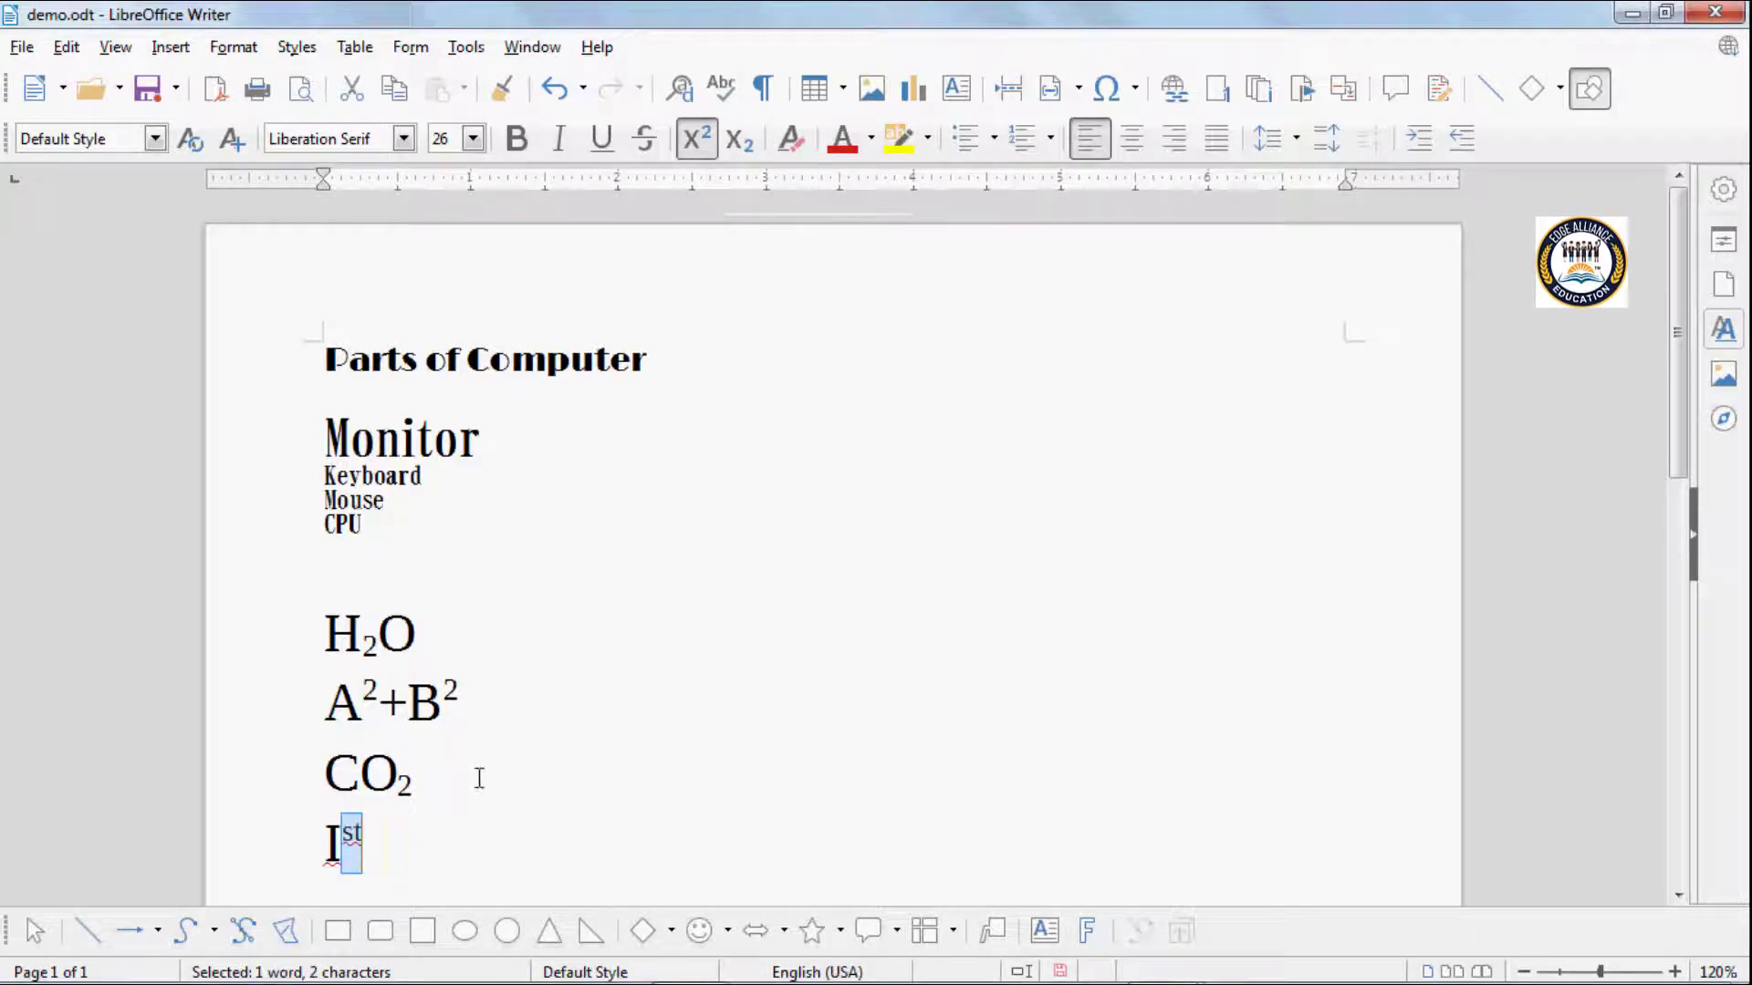
click(375, 835)
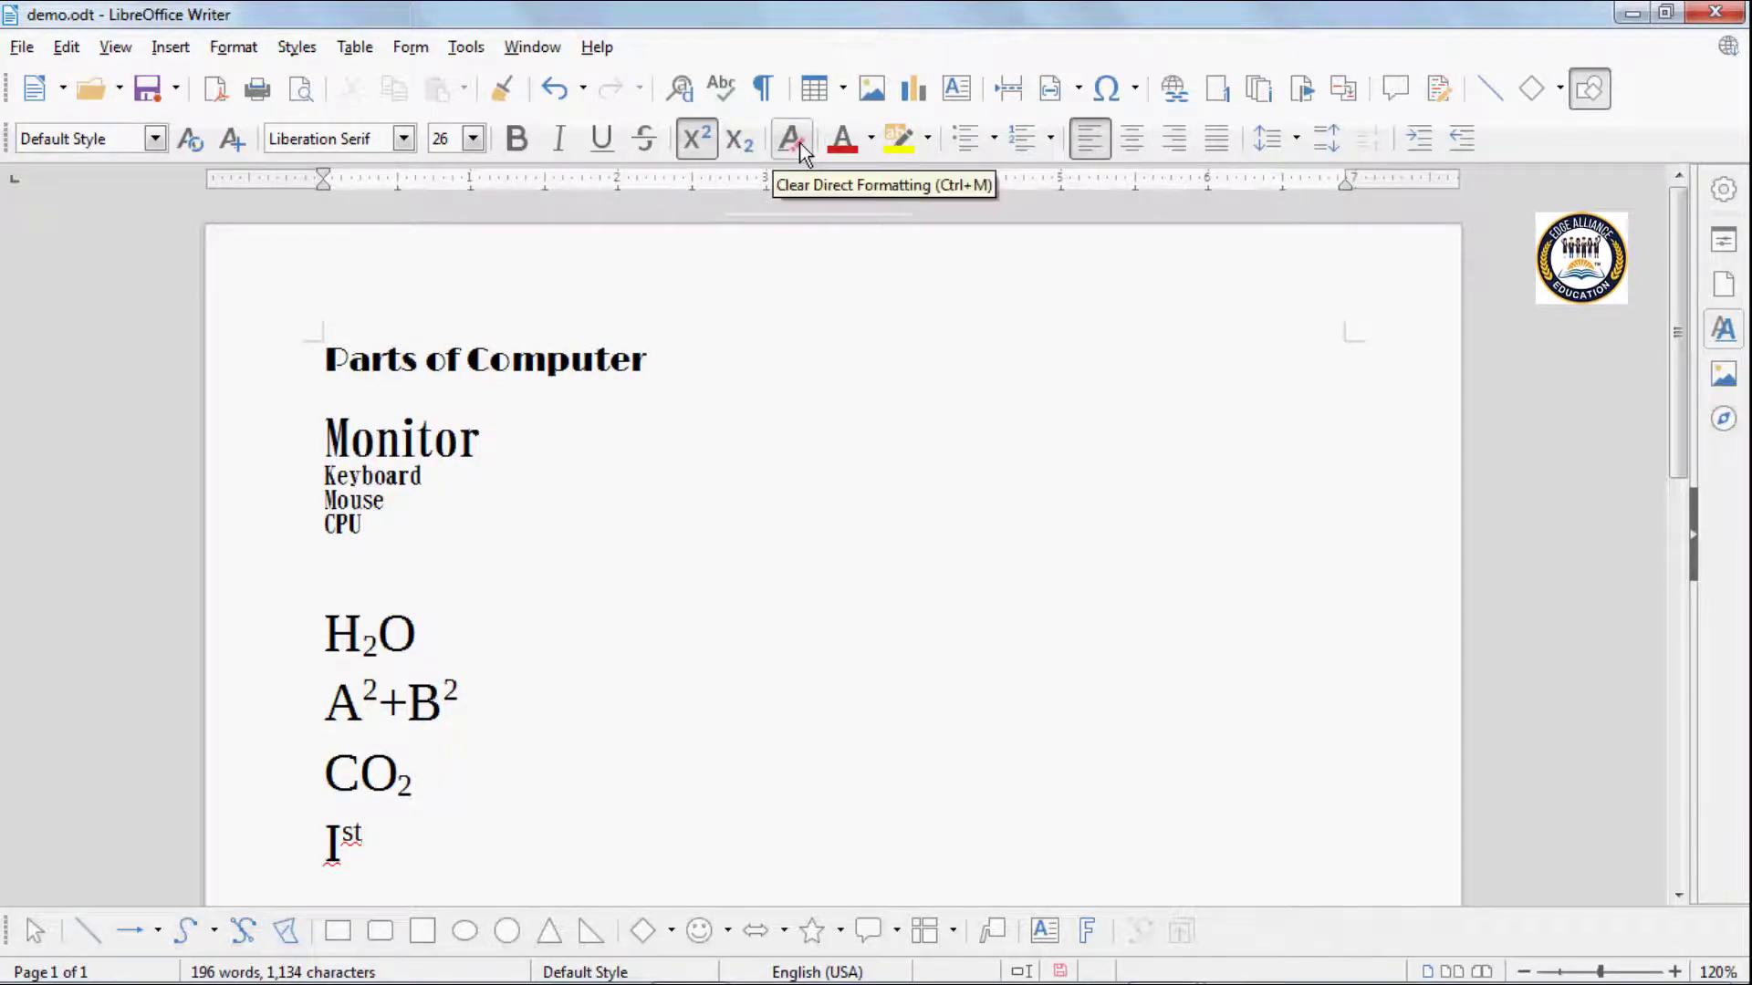
Set the text from the Parts of Computer heading through CPU to the Limelight font at size 28.
click(673, 425)
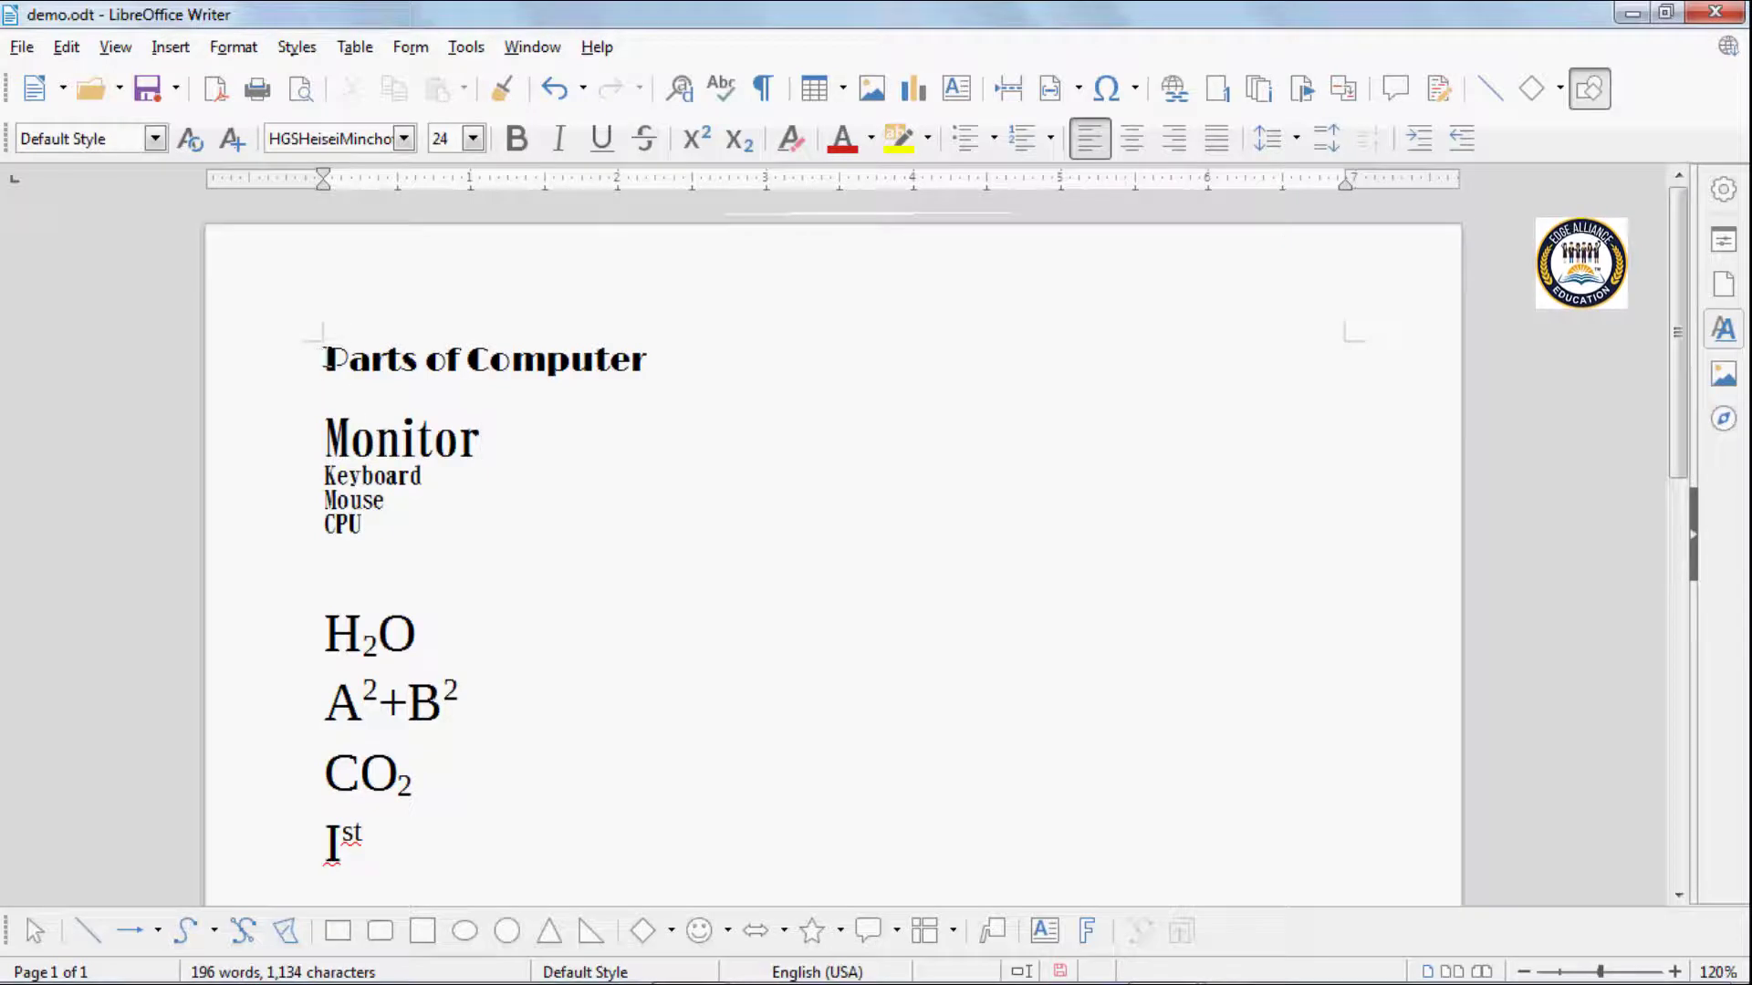
drag(326, 351, 430, 525)
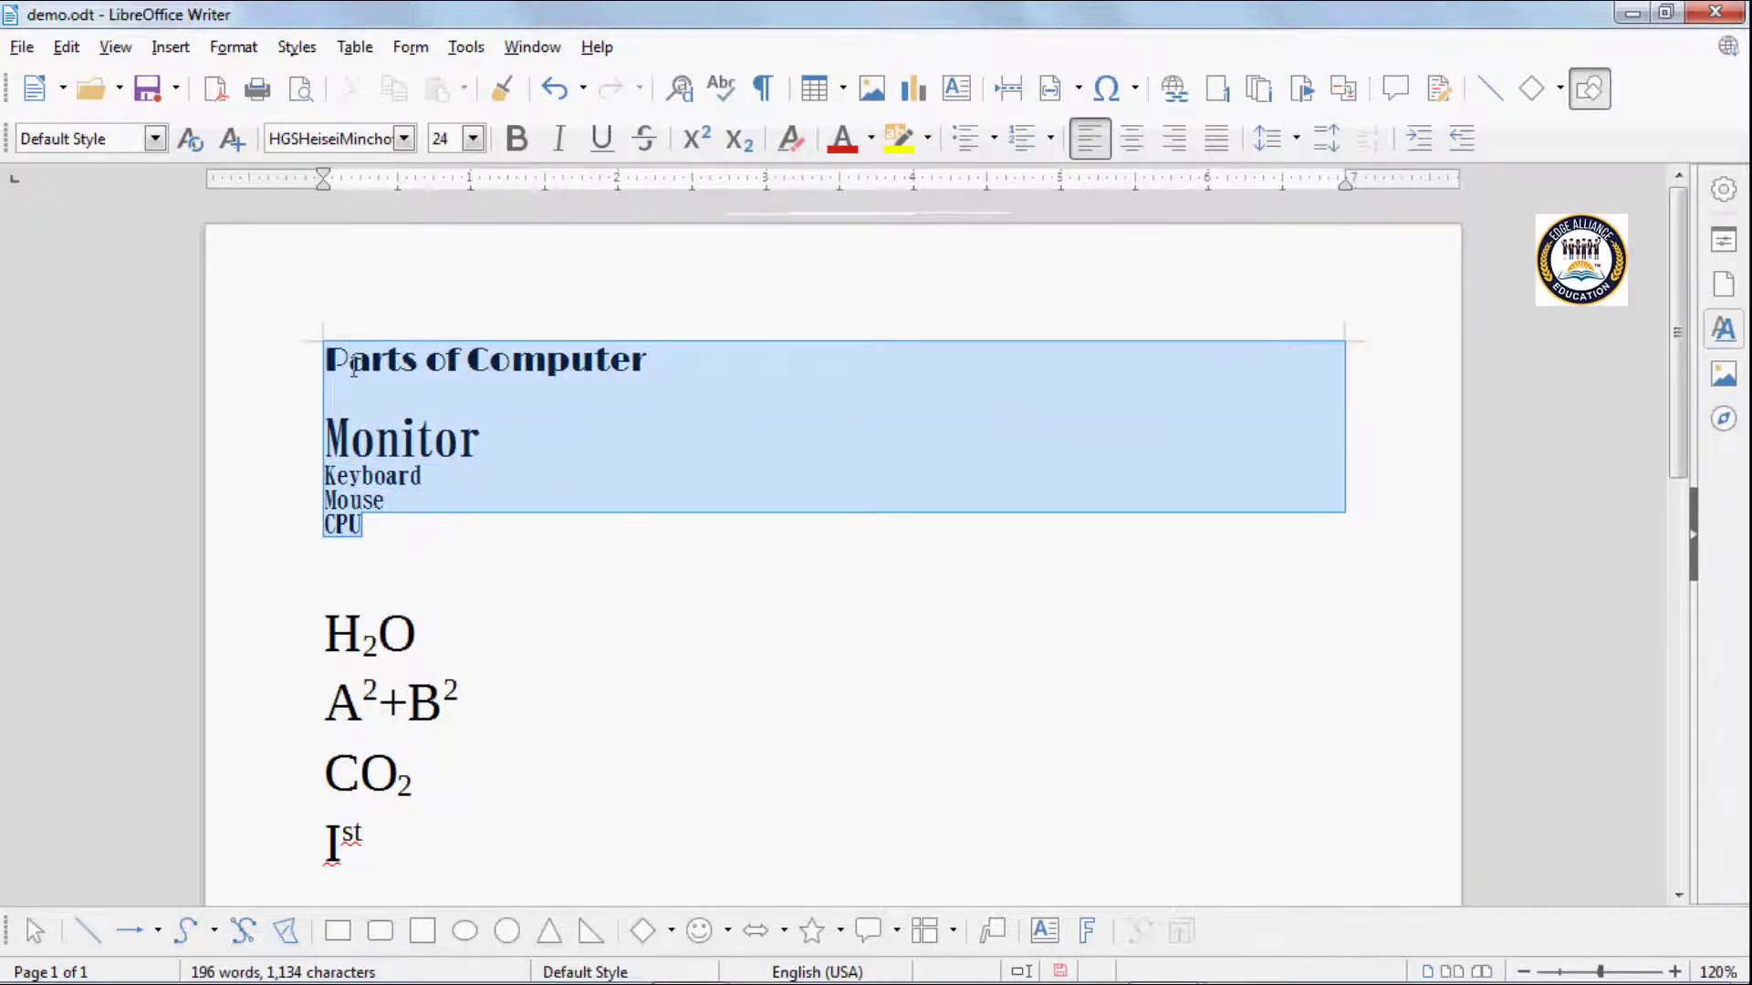
click(402, 137)
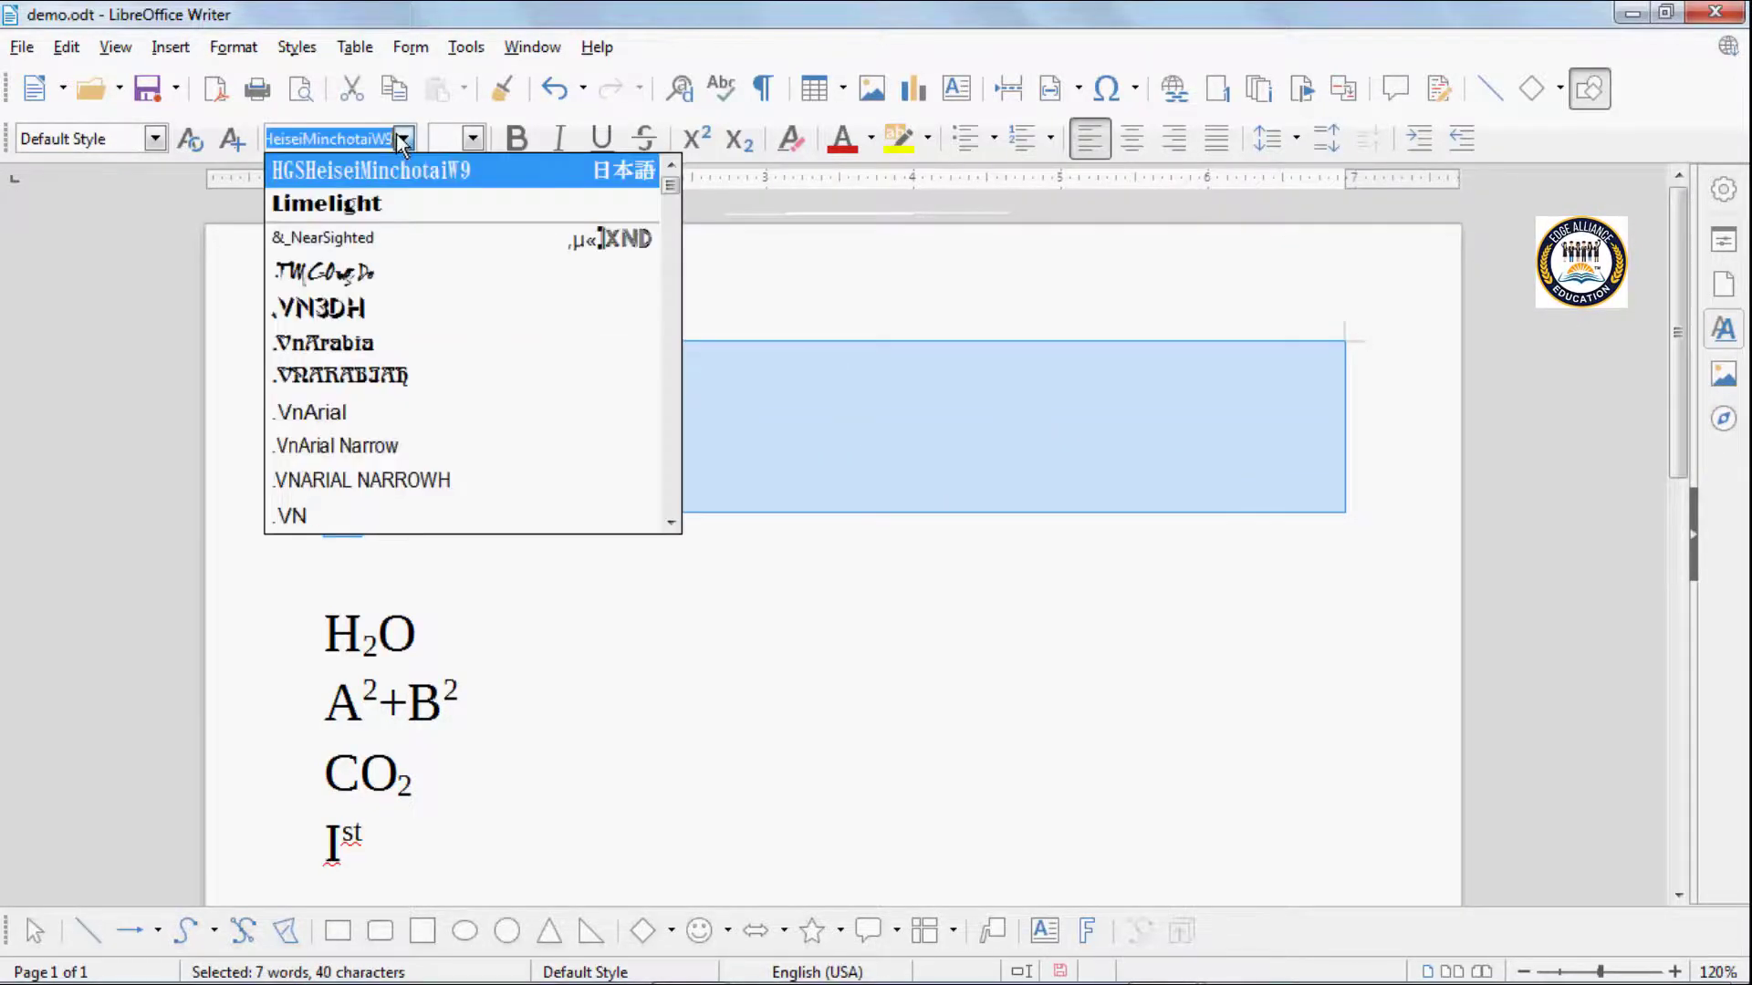
click(349, 208)
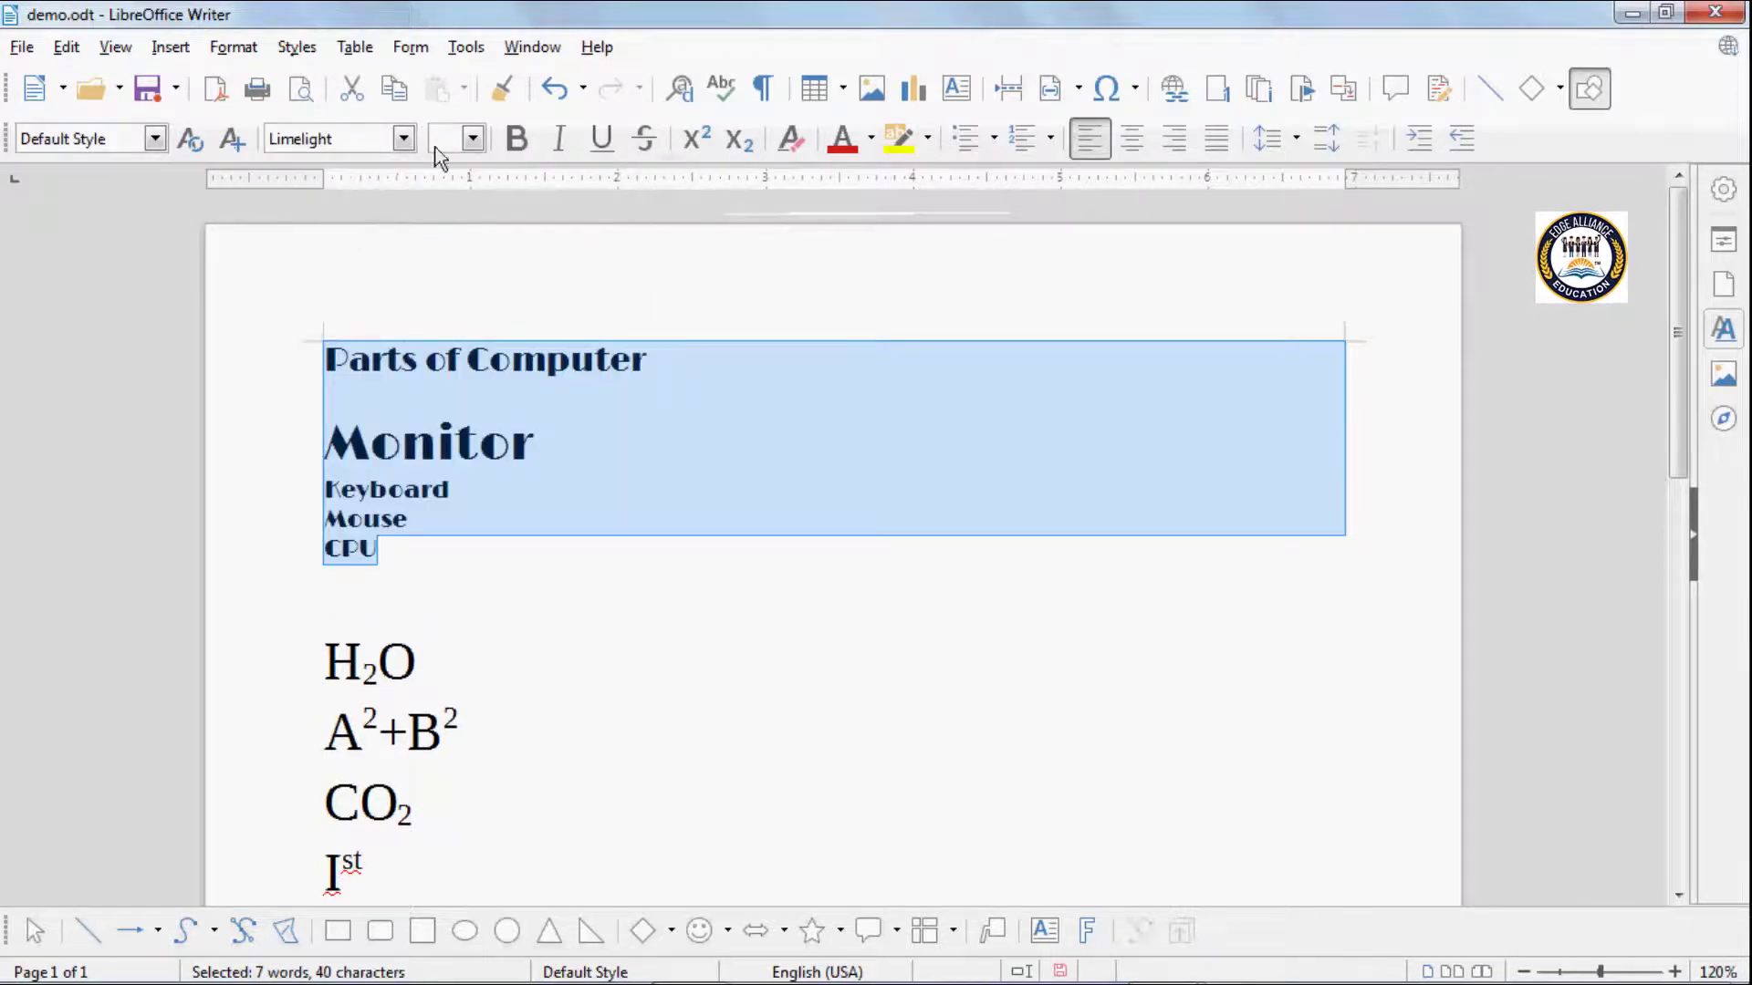
click(472, 138)
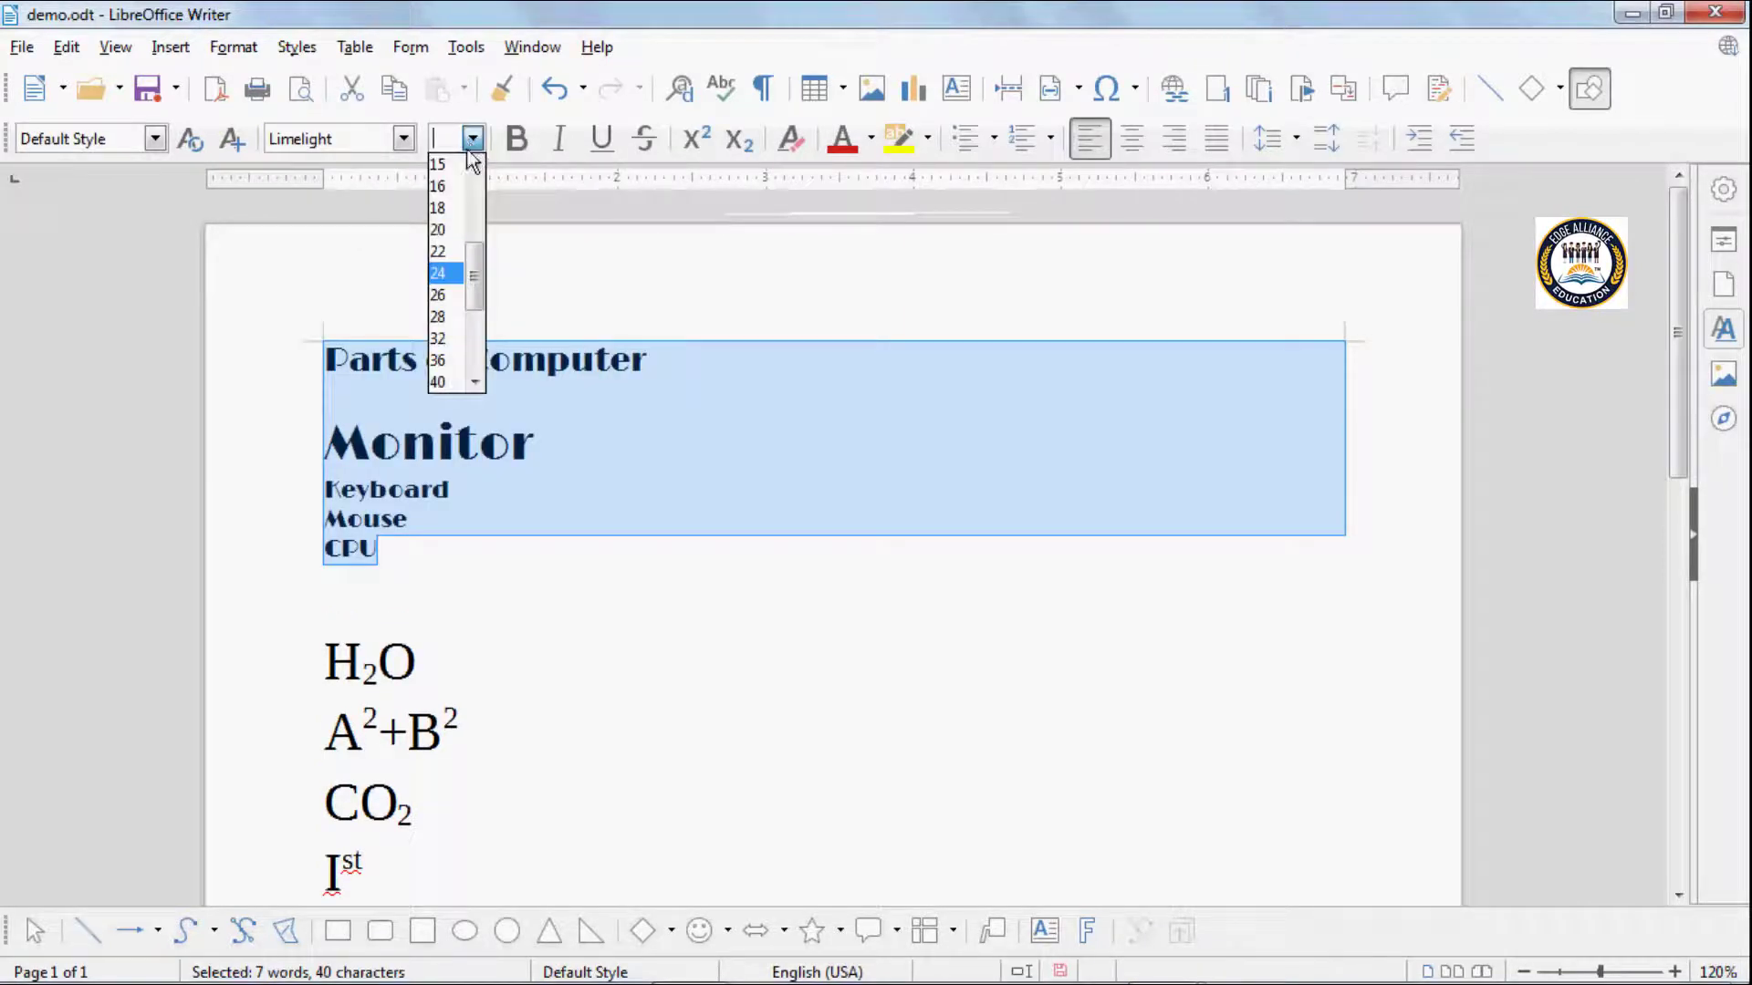
click(442, 317)
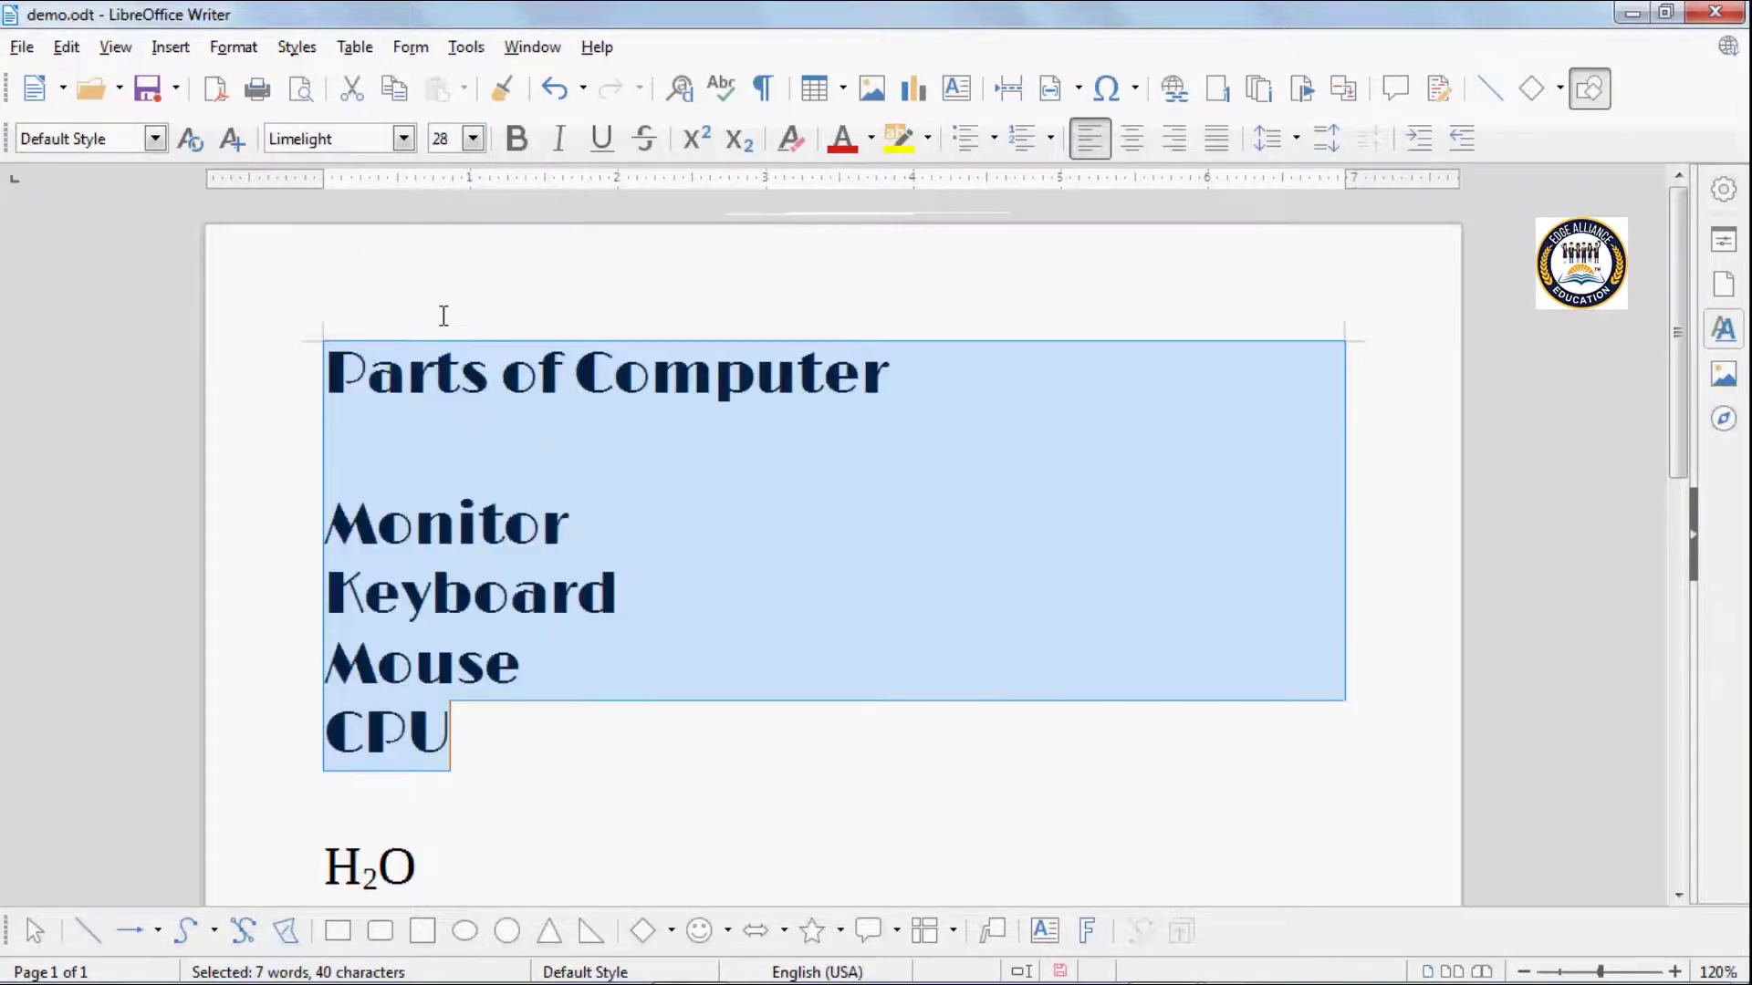
Apply bold, italic and underline to the text from Parts of Computer through CPU.
click(529, 144)
click(555, 139)
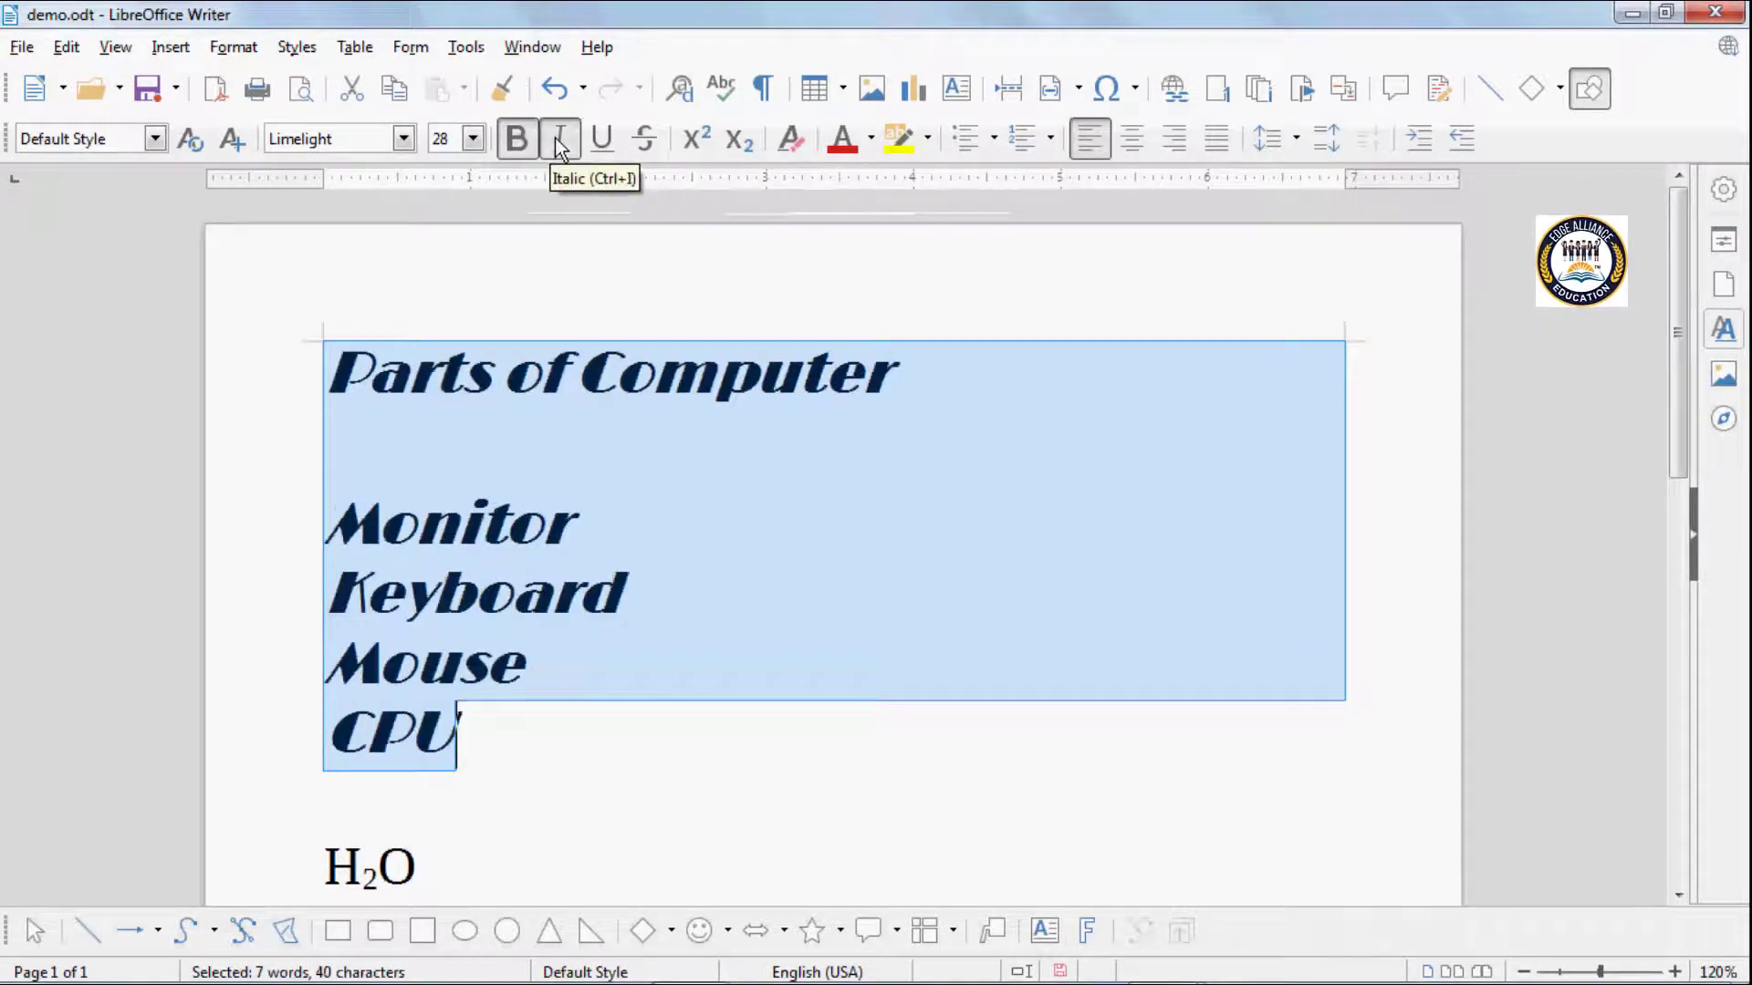
click(602, 148)
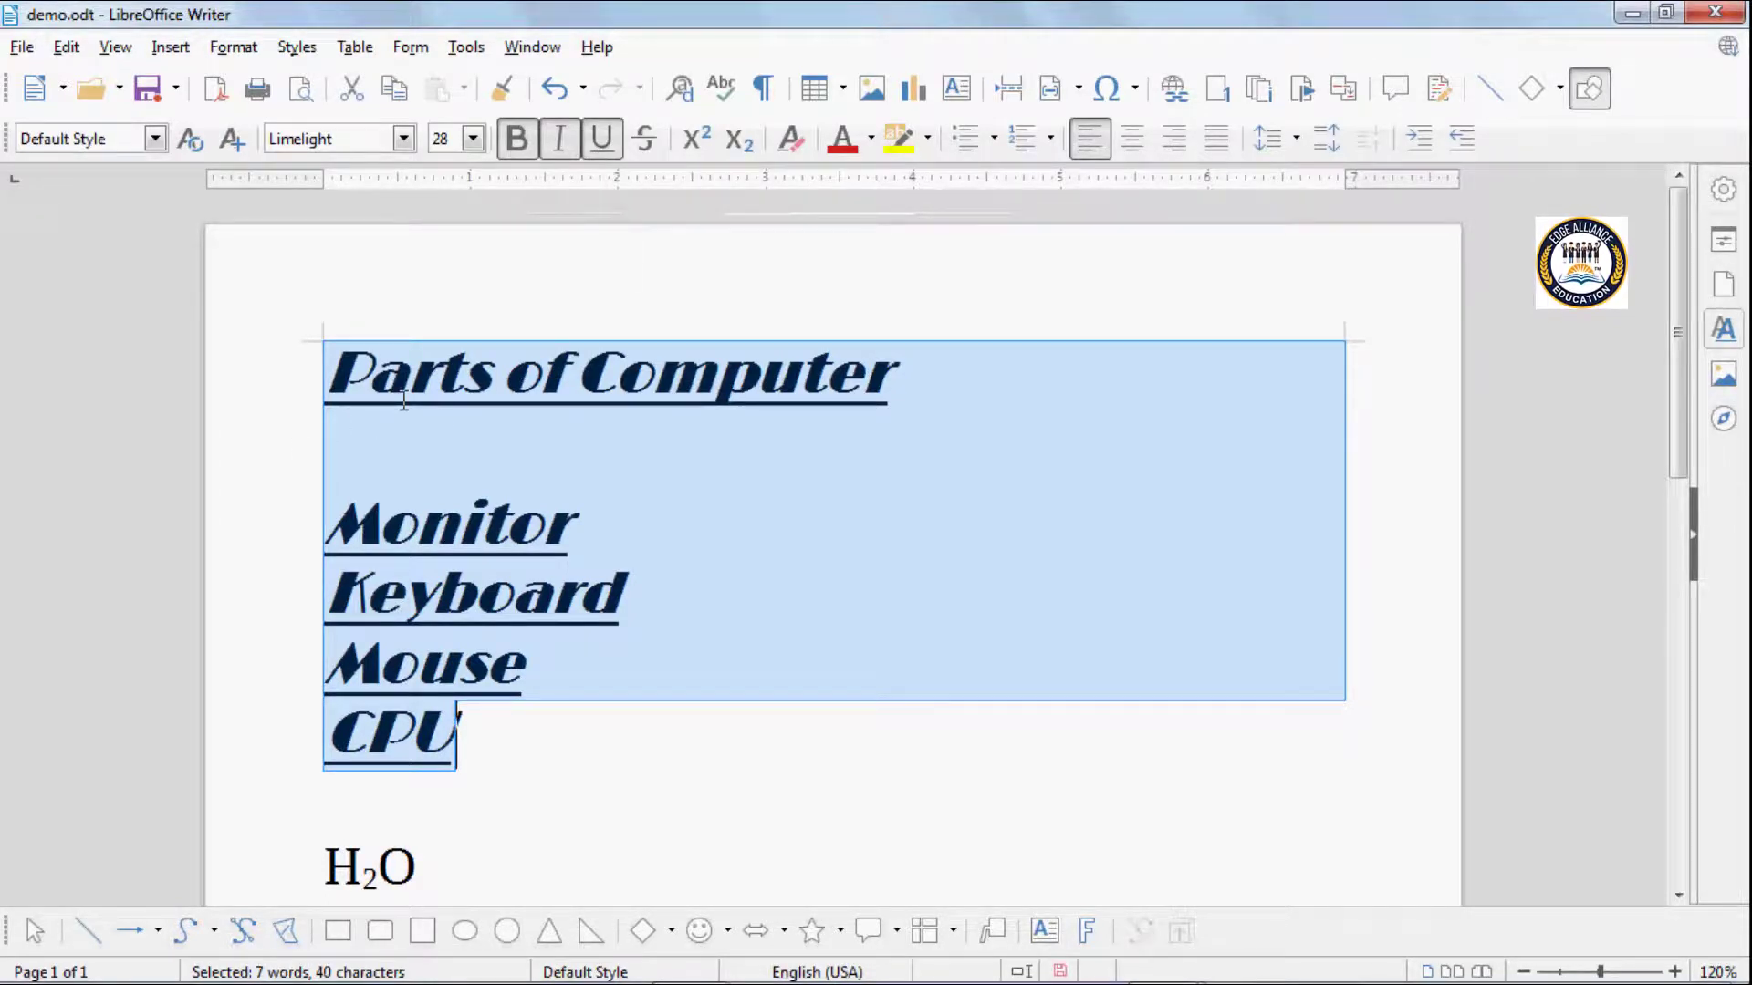
Clear all direct formatting from the text from Parts of Computer through CPU.
click(792, 144)
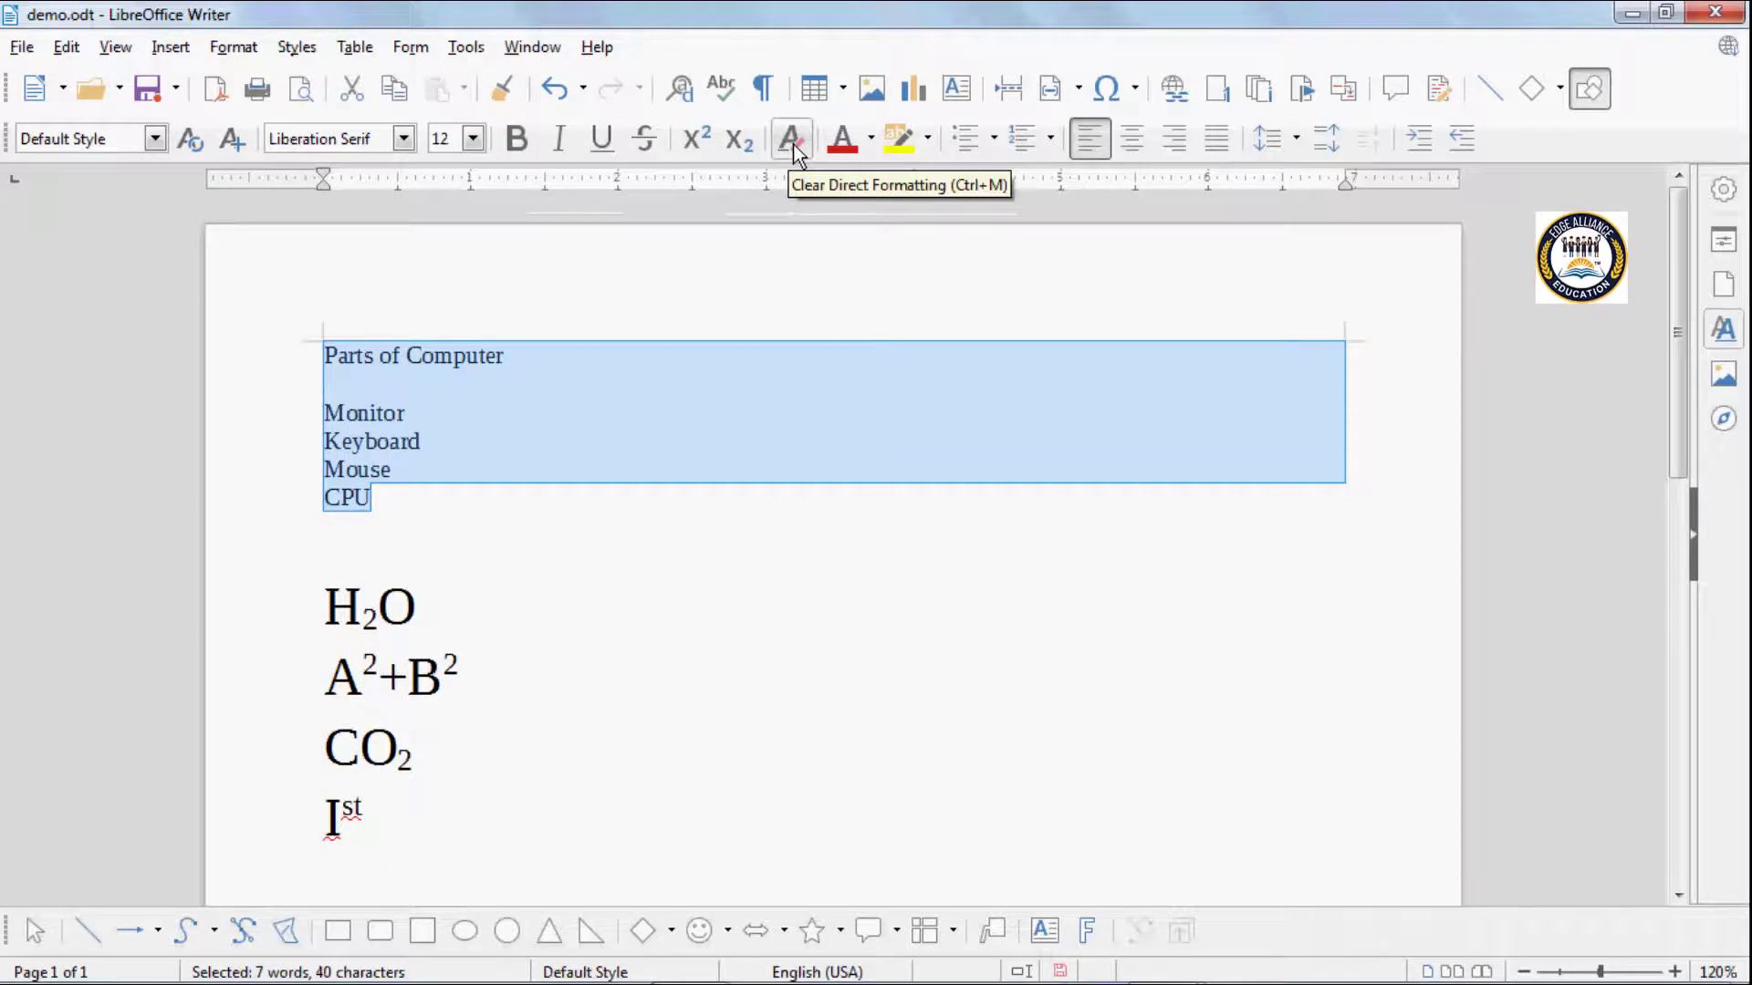
click(383, 502)
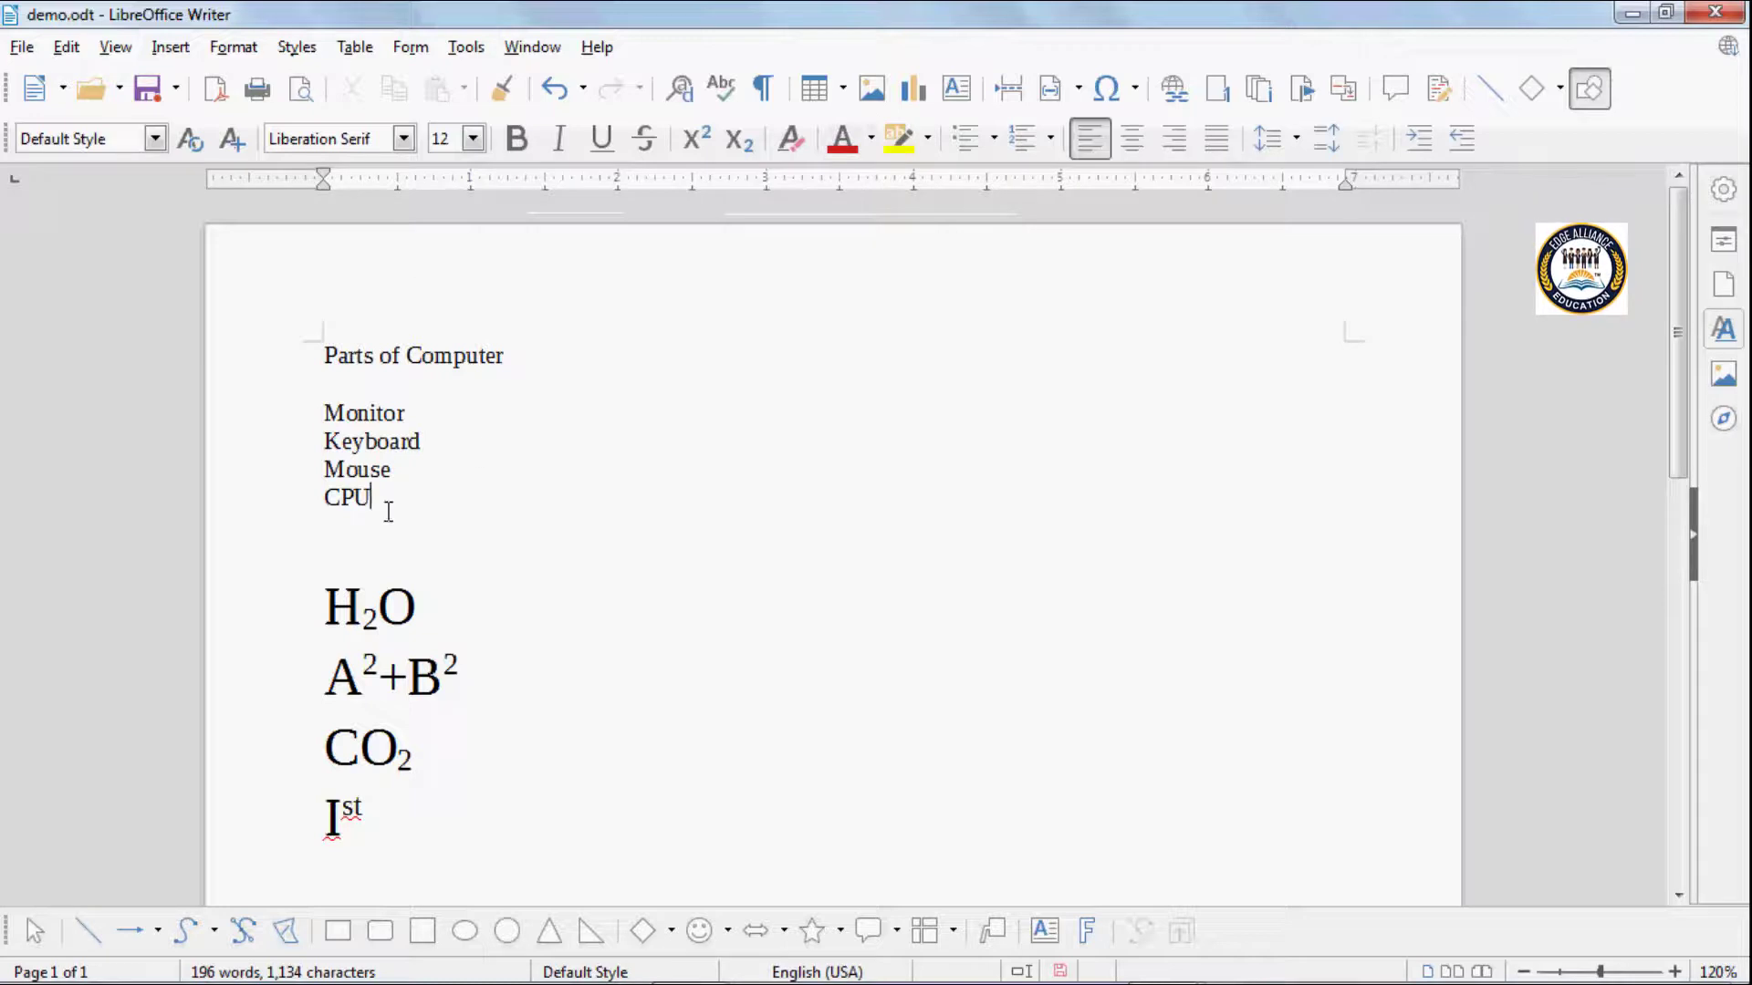
Set the font color of the Parts of Computer heading to green from the standard palette.
click(325, 356)
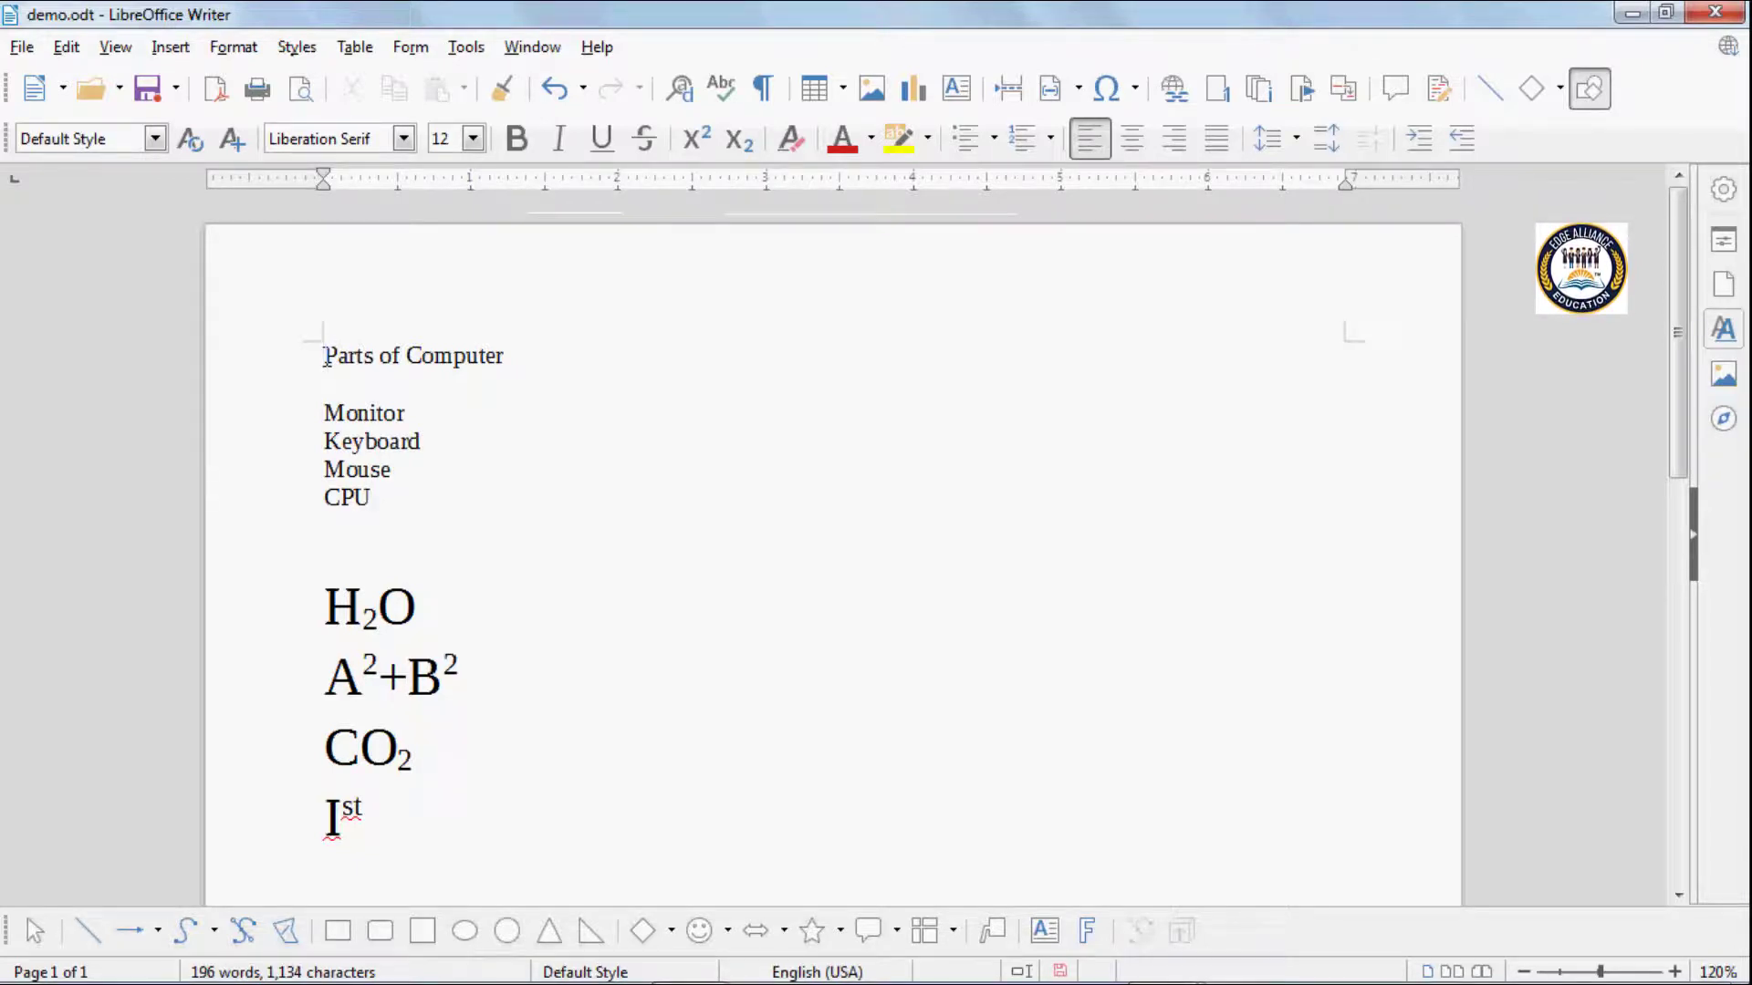
drag(326, 357, 535, 362)
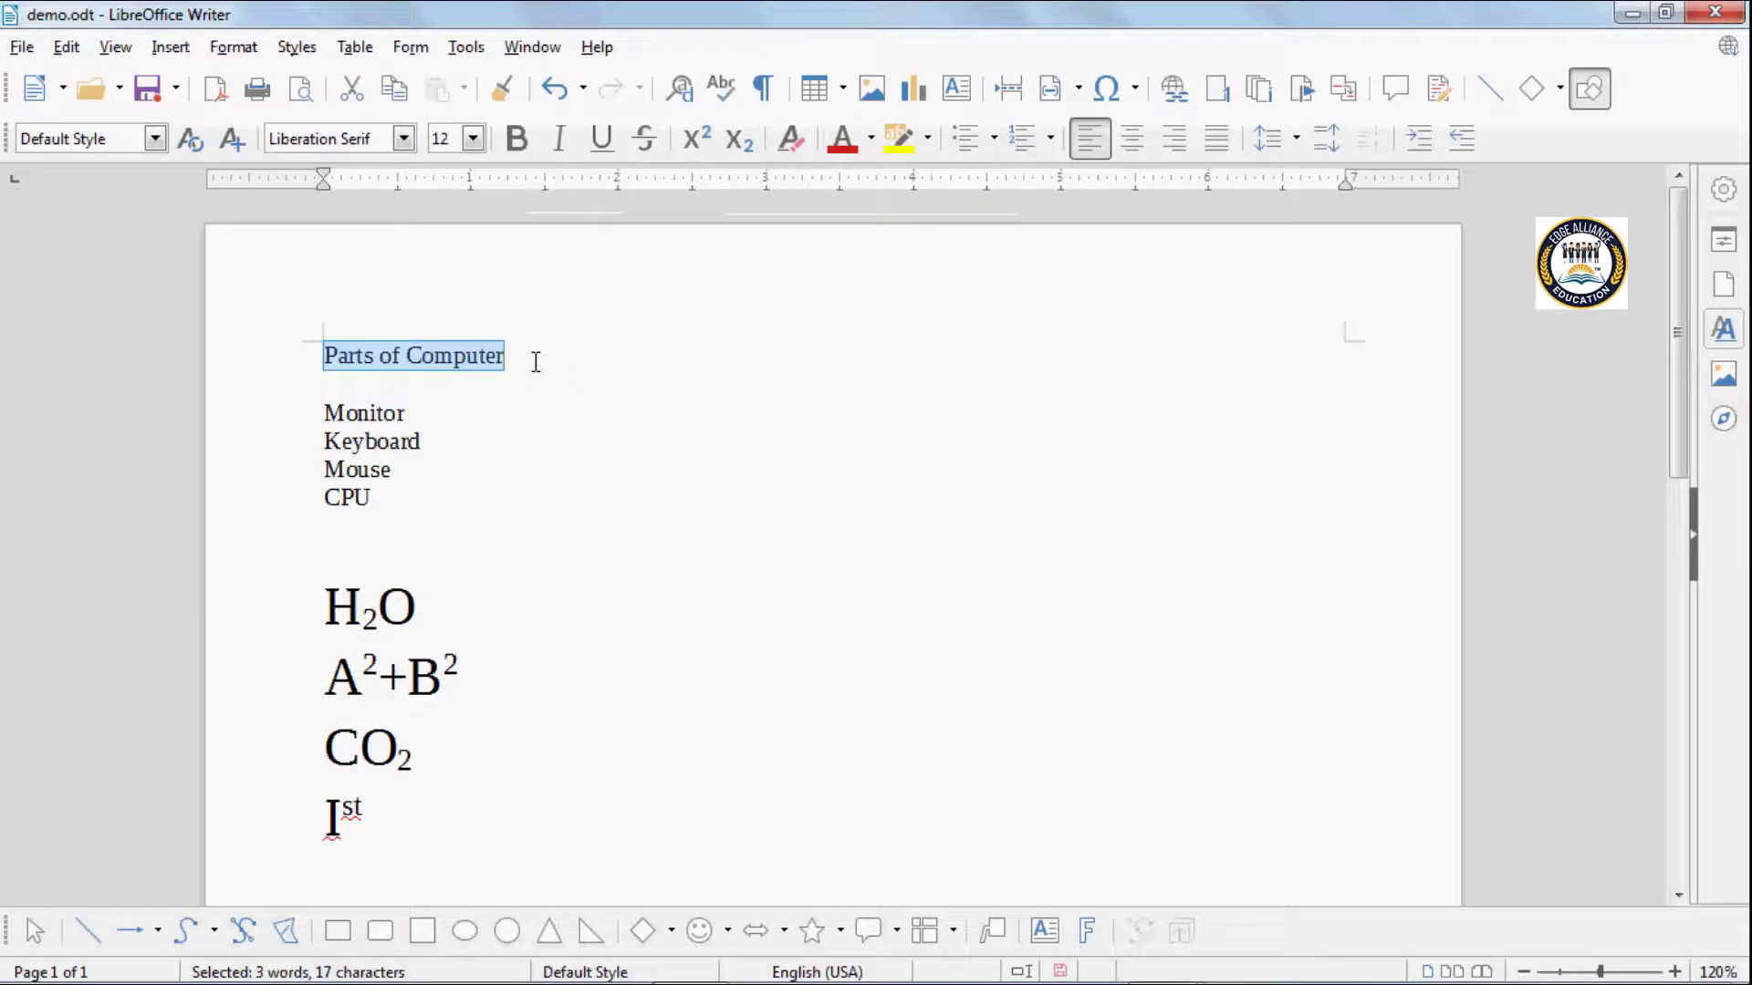
click(872, 142)
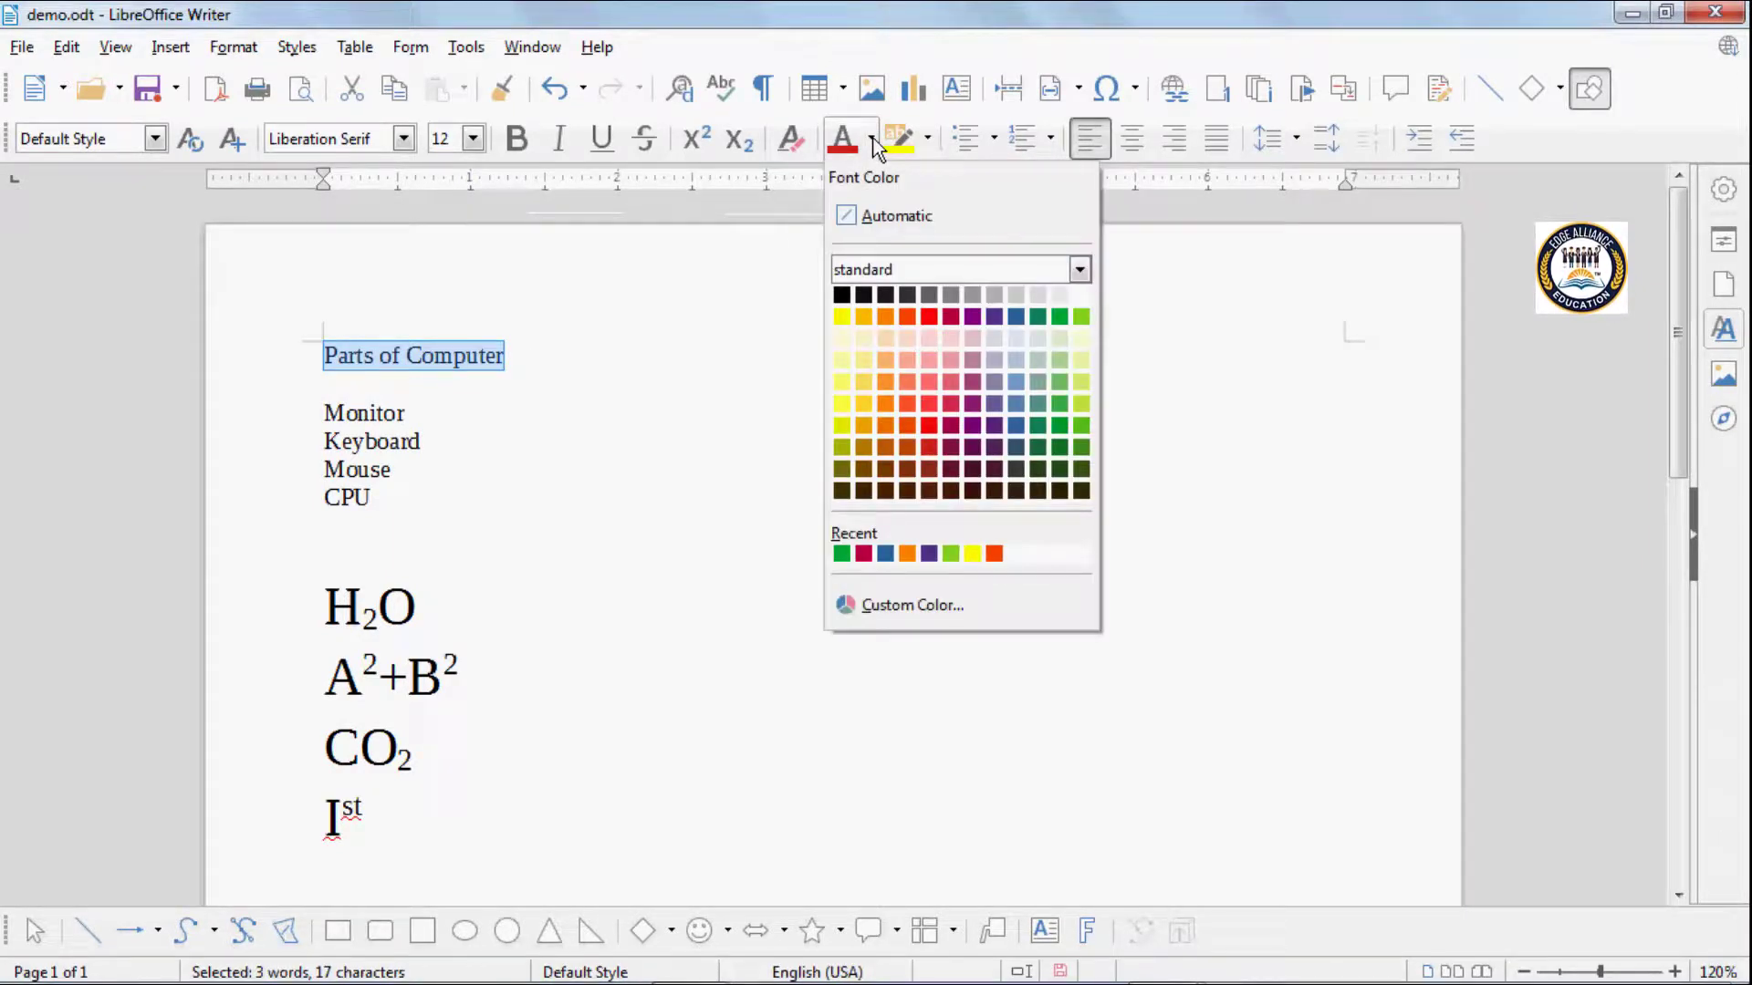
click(1059, 317)
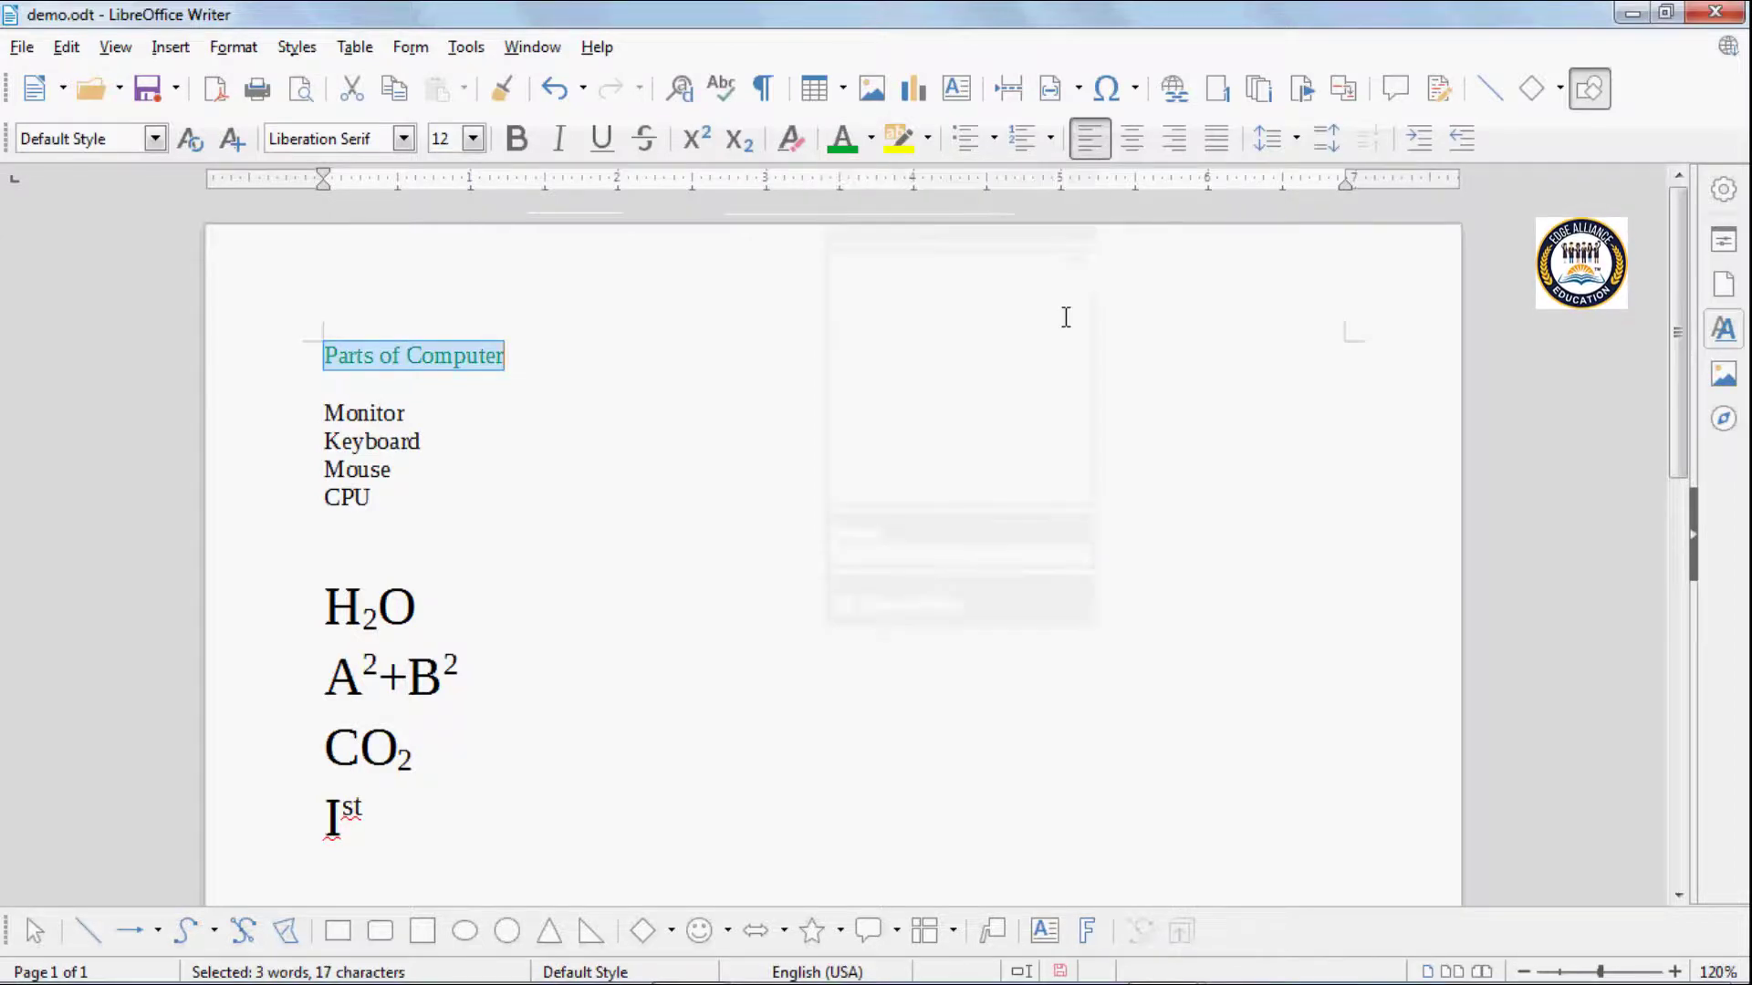
click(546, 356)
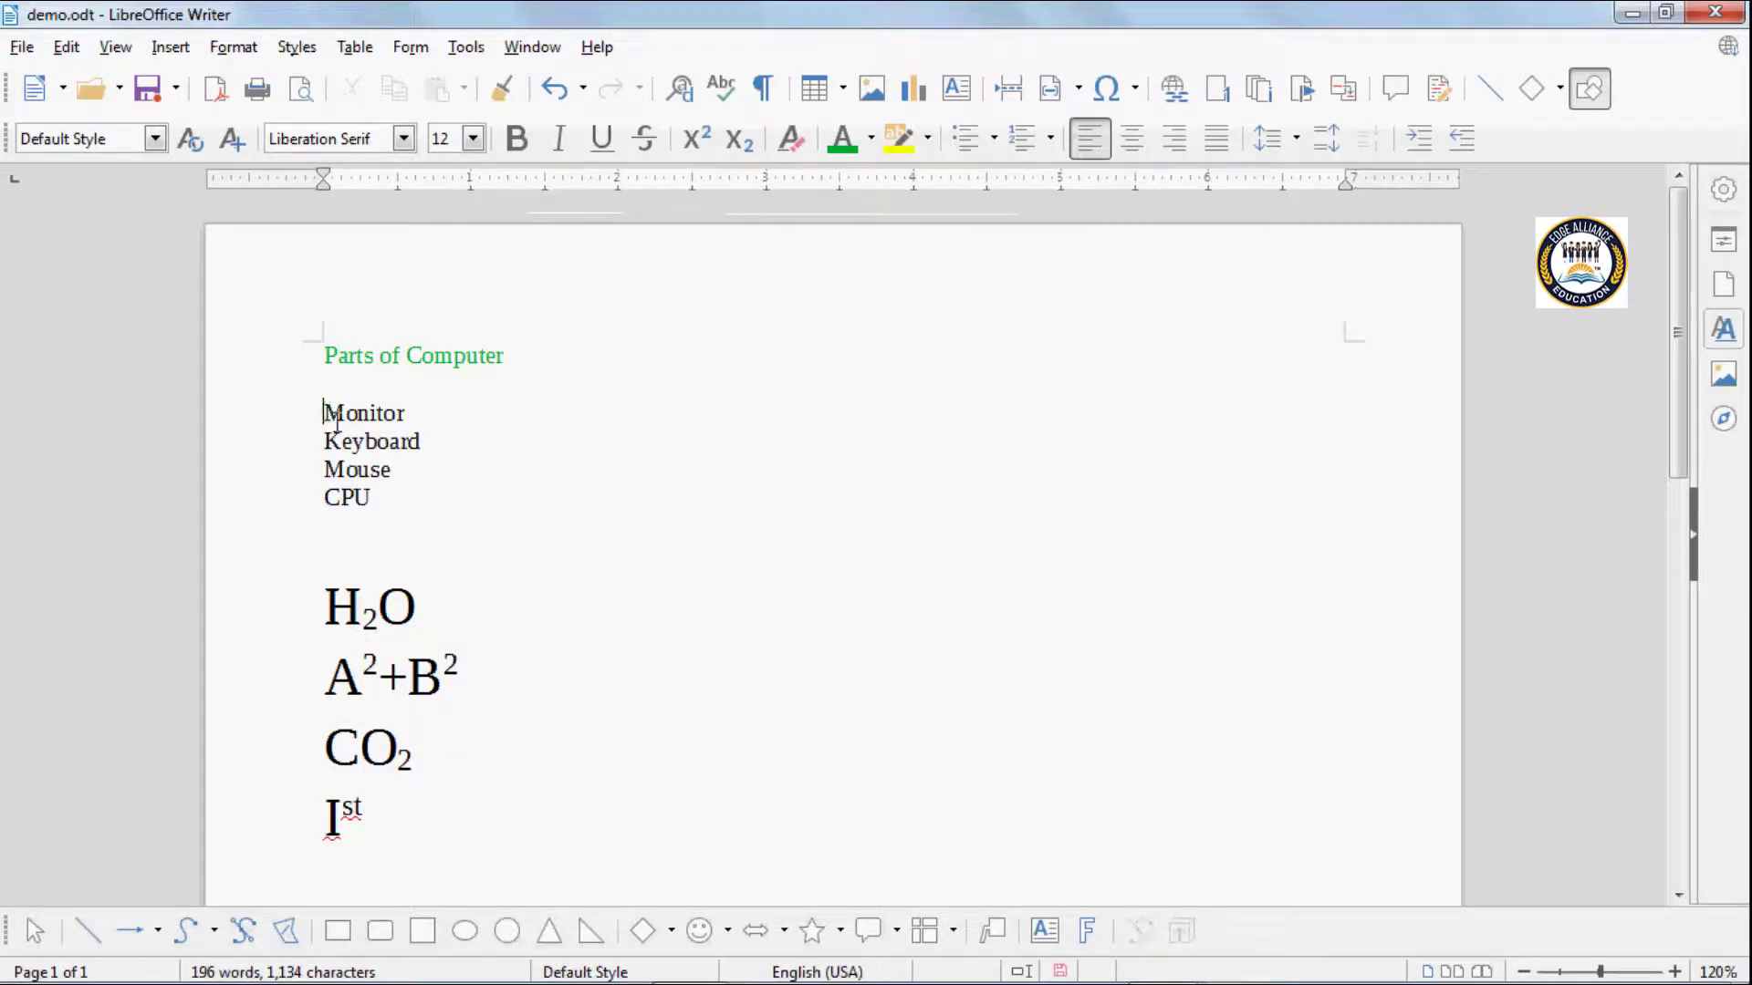
Set the font color of the four list lines from Monitor to CPU to blue from the standard palette.
drag(326, 412, 424, 492)
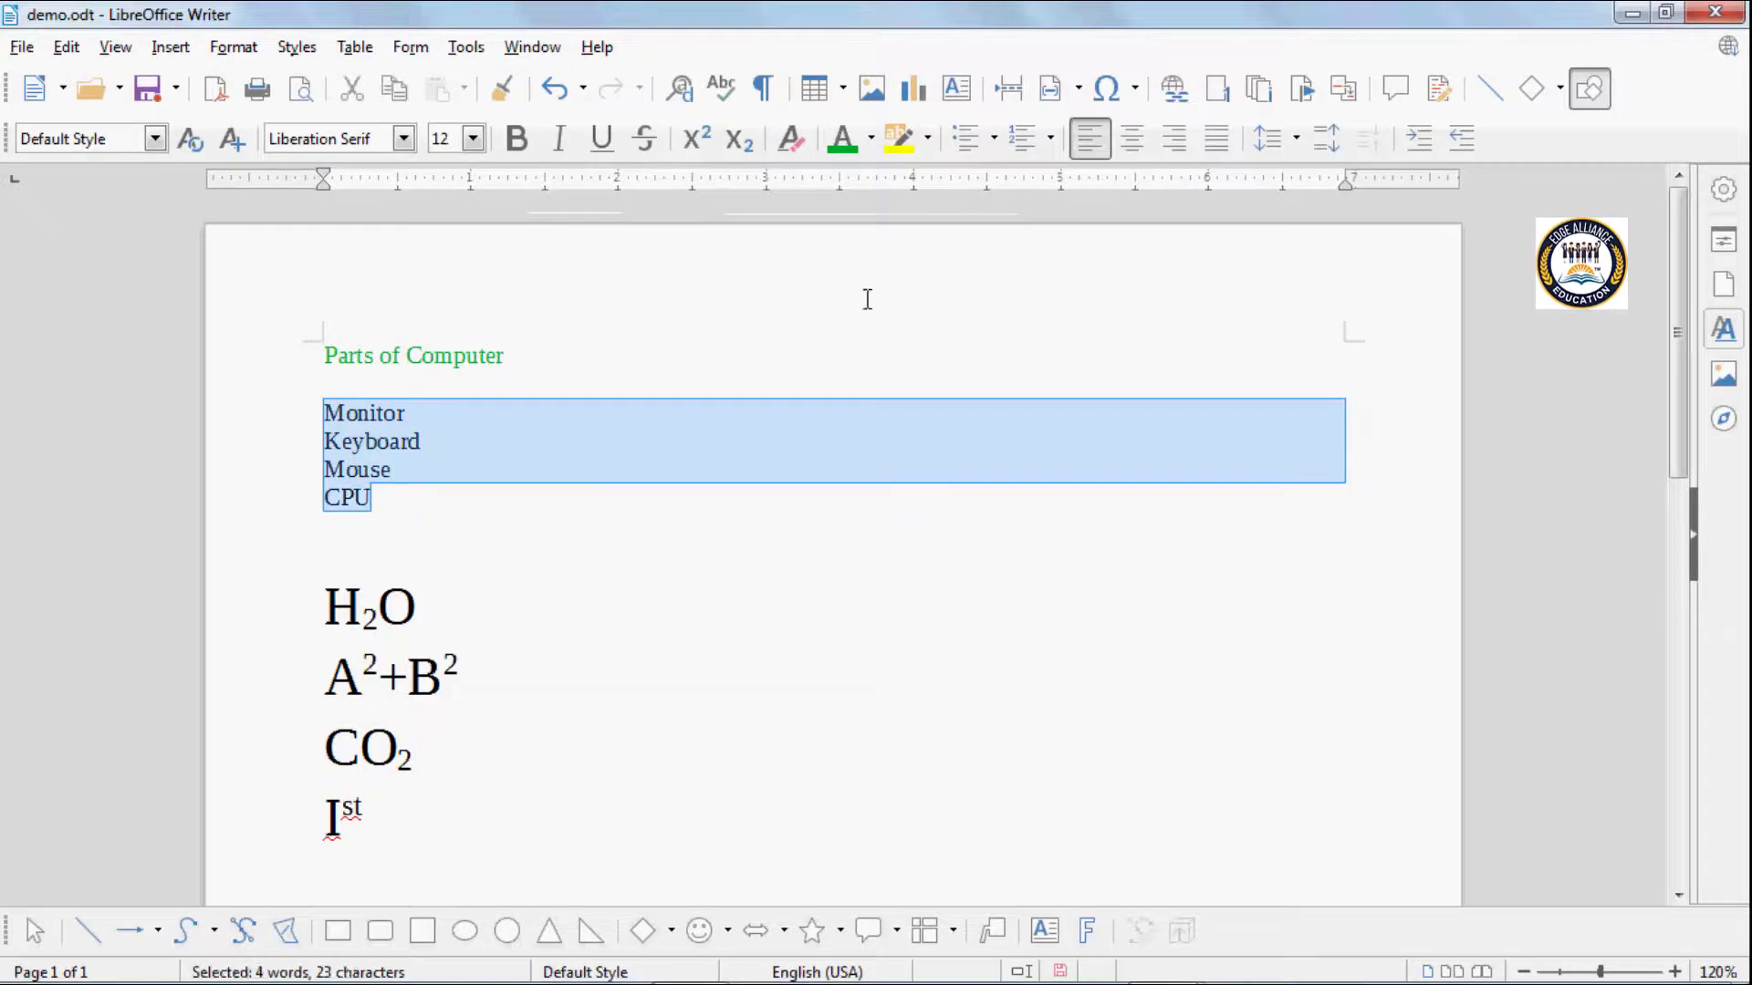
click(873, 138)
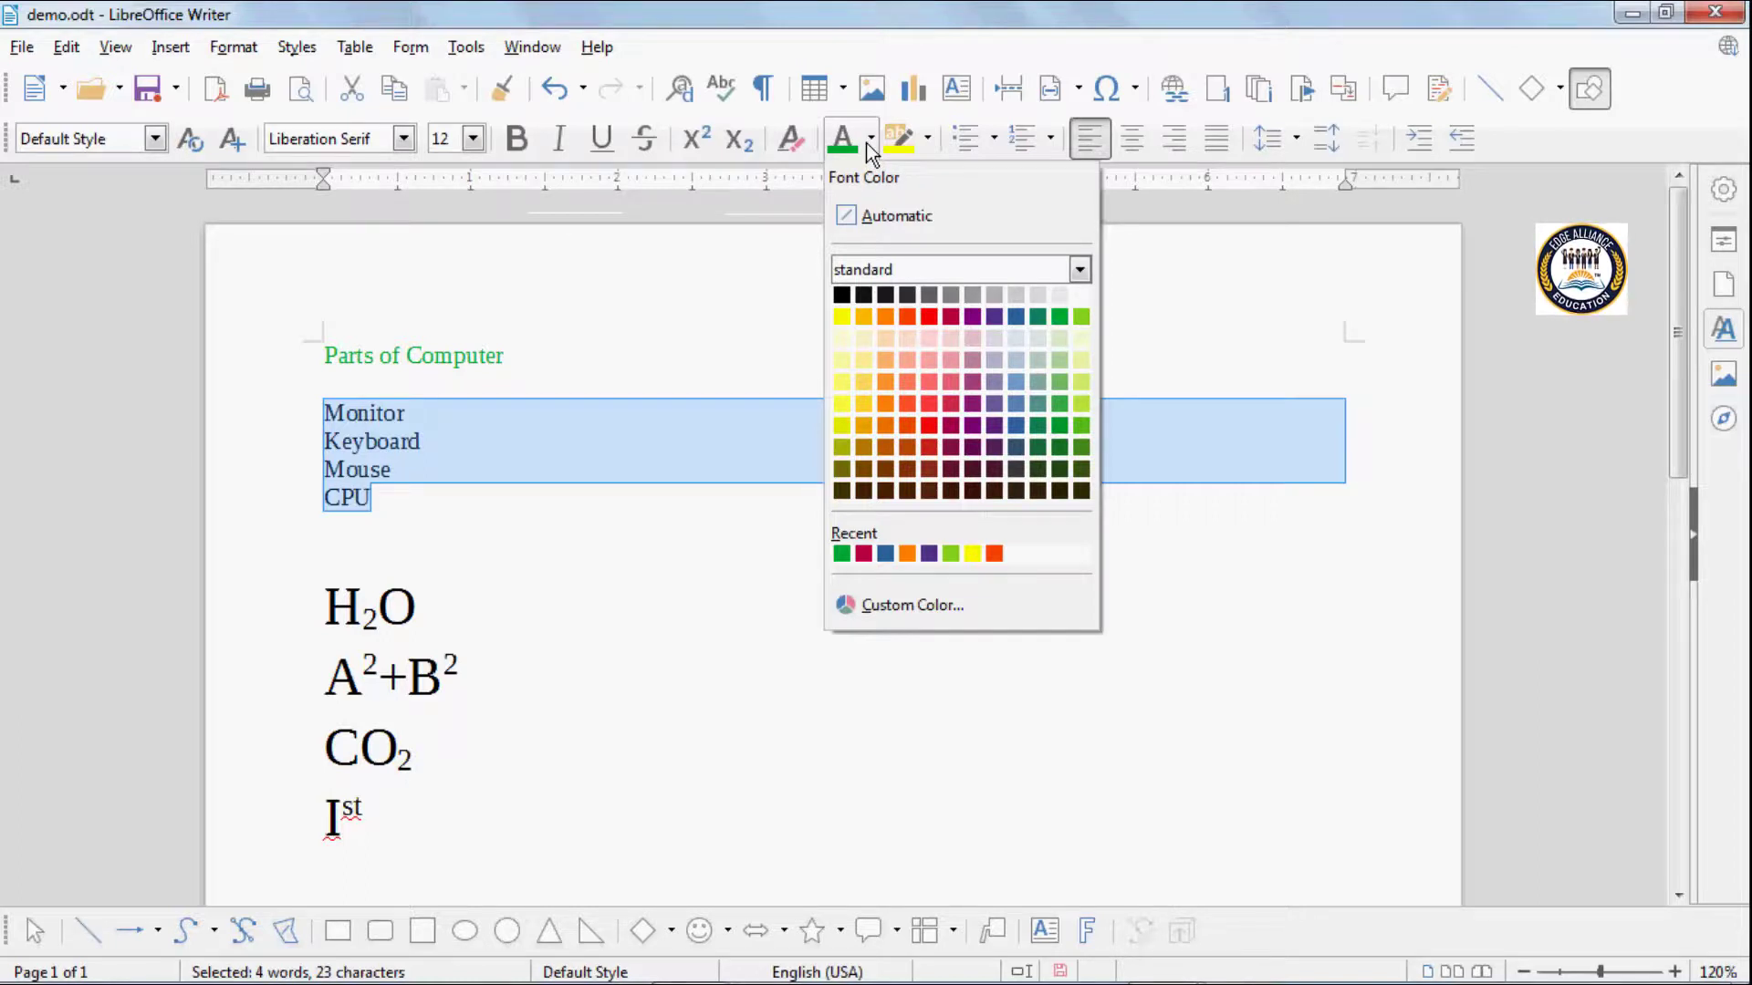
click(1017, 319)
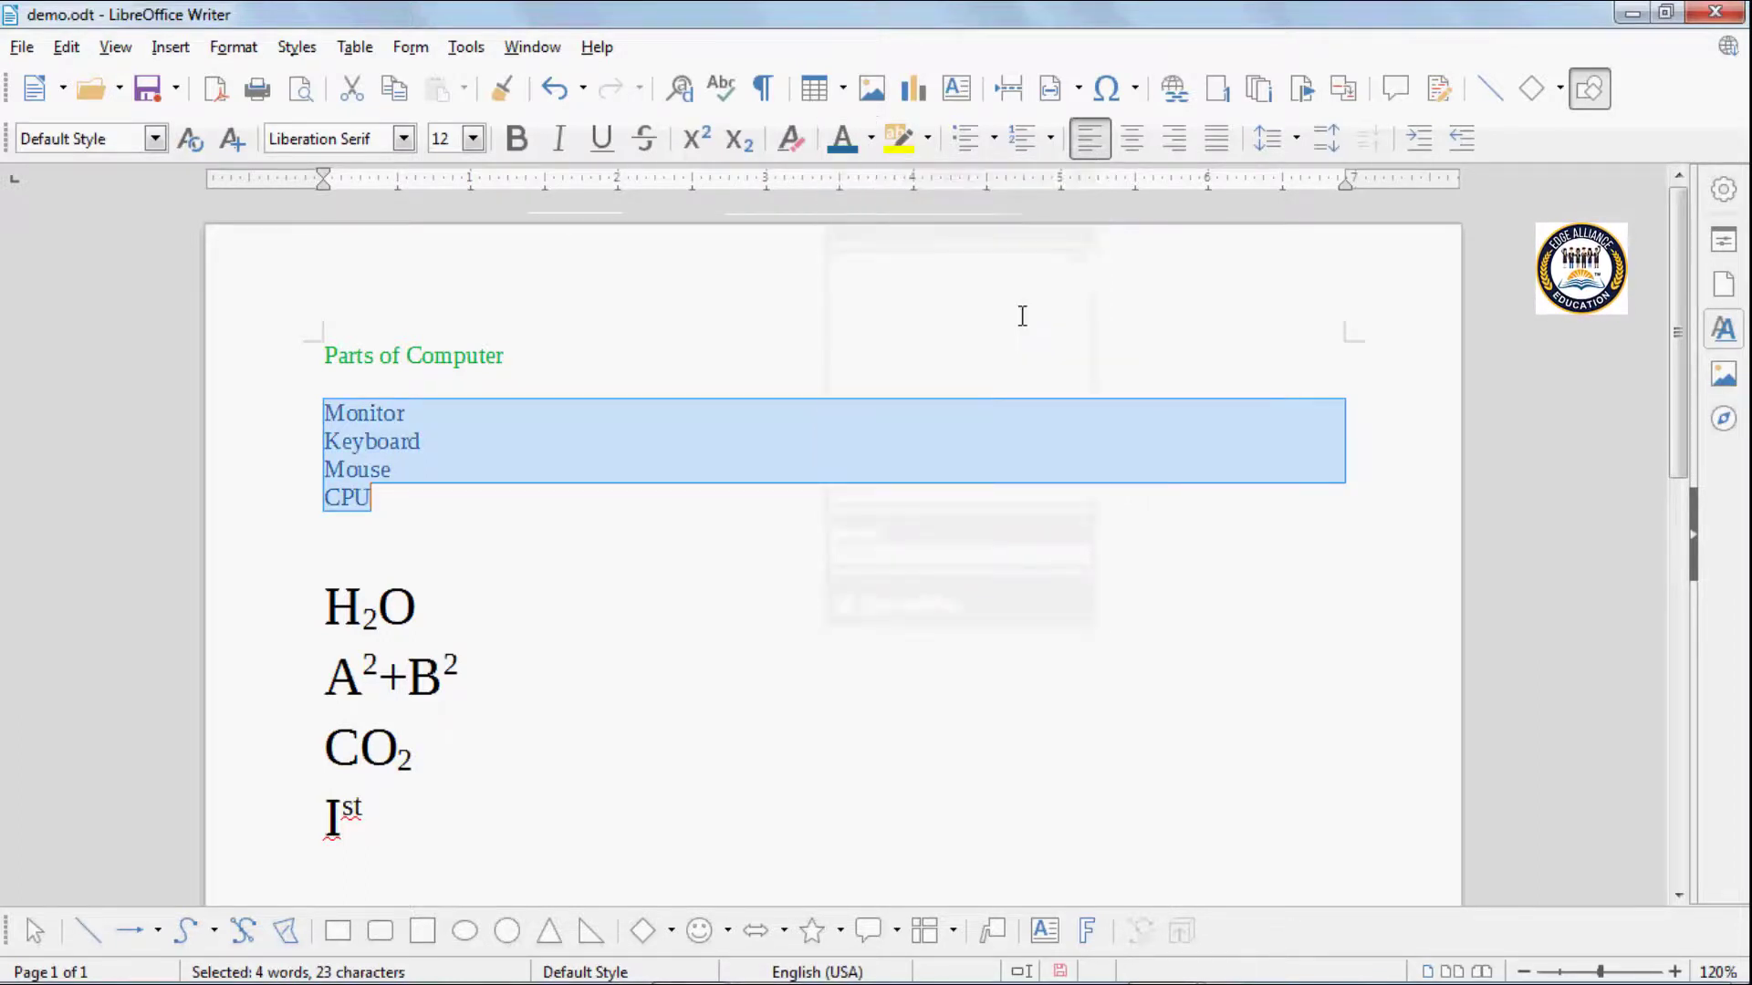
click(404, 510)
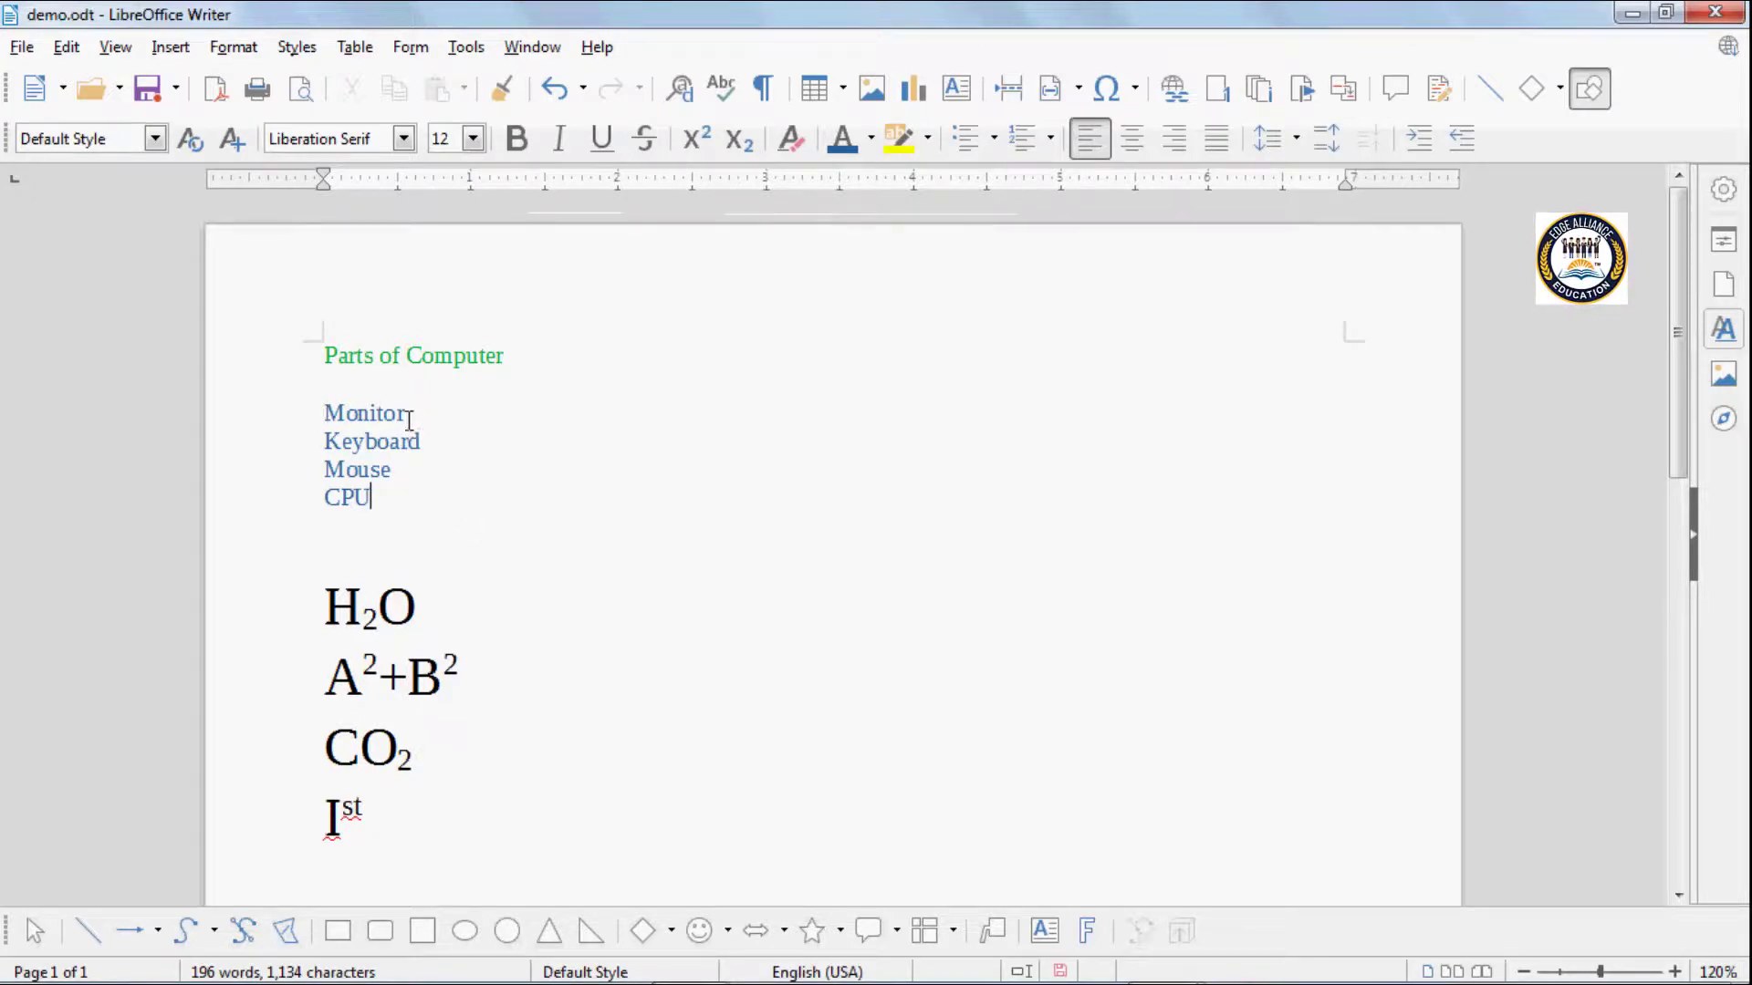
Reset the font color of the four lines from Monitor to CPU to Automatic.
drag(326, 412, 426, 492)
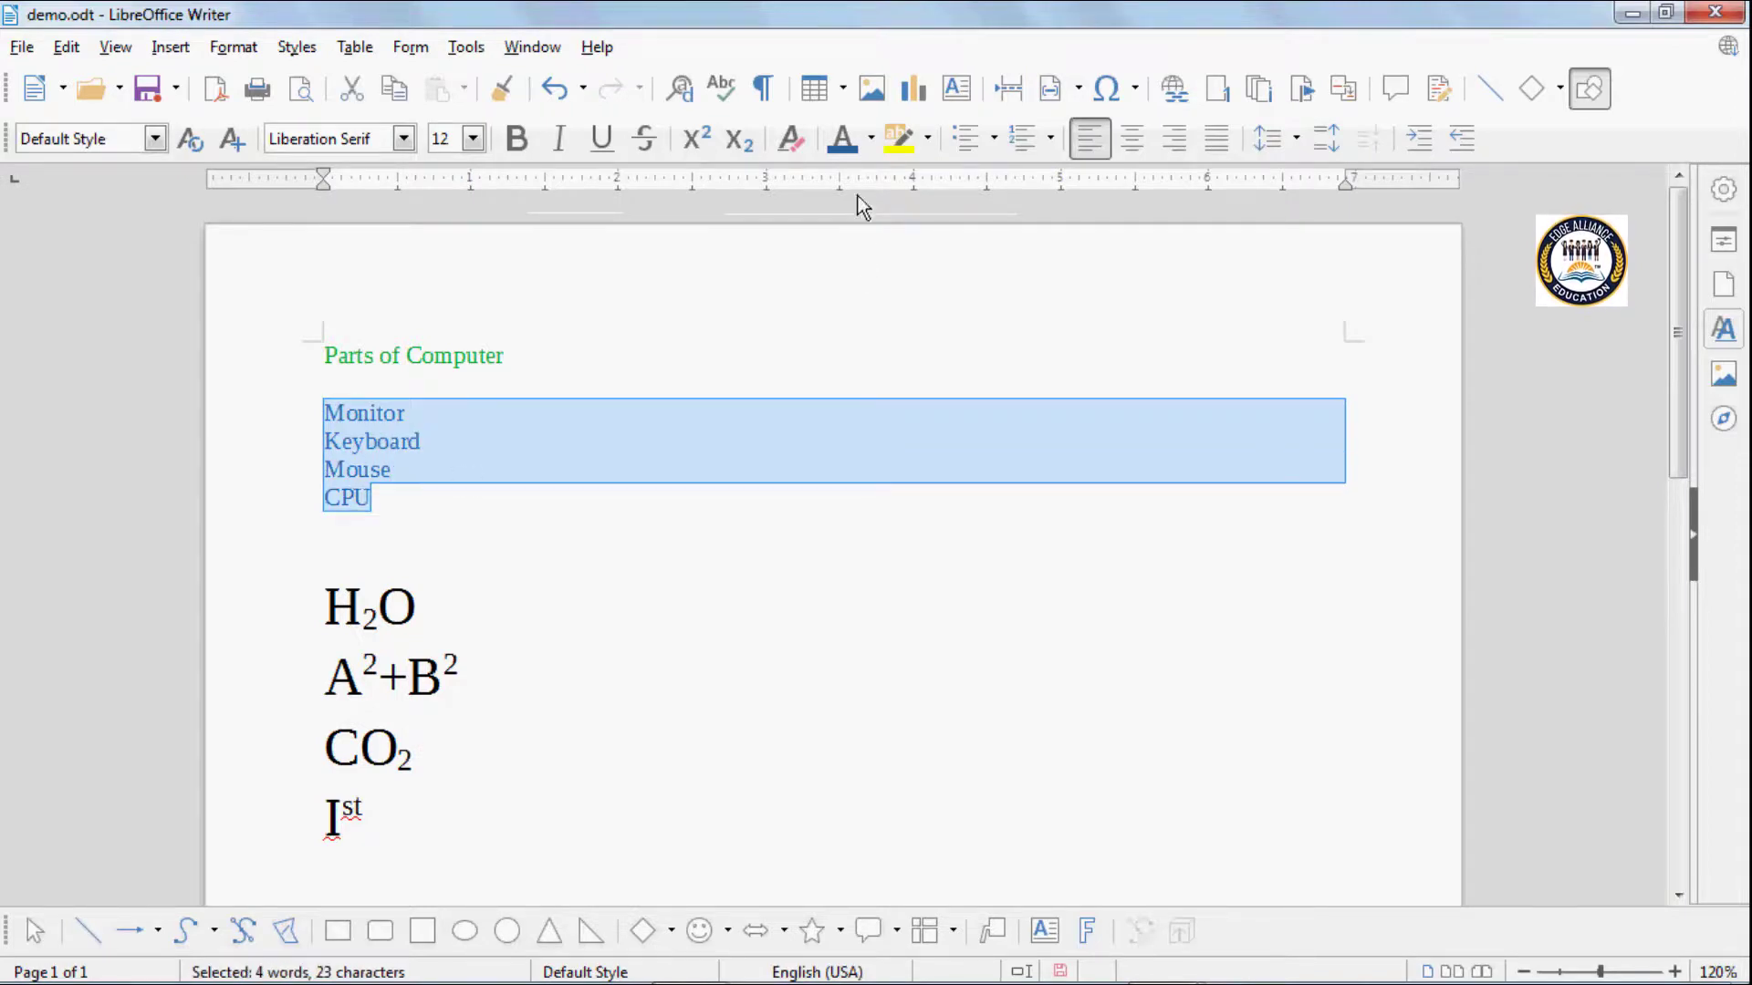
click(871, 140)
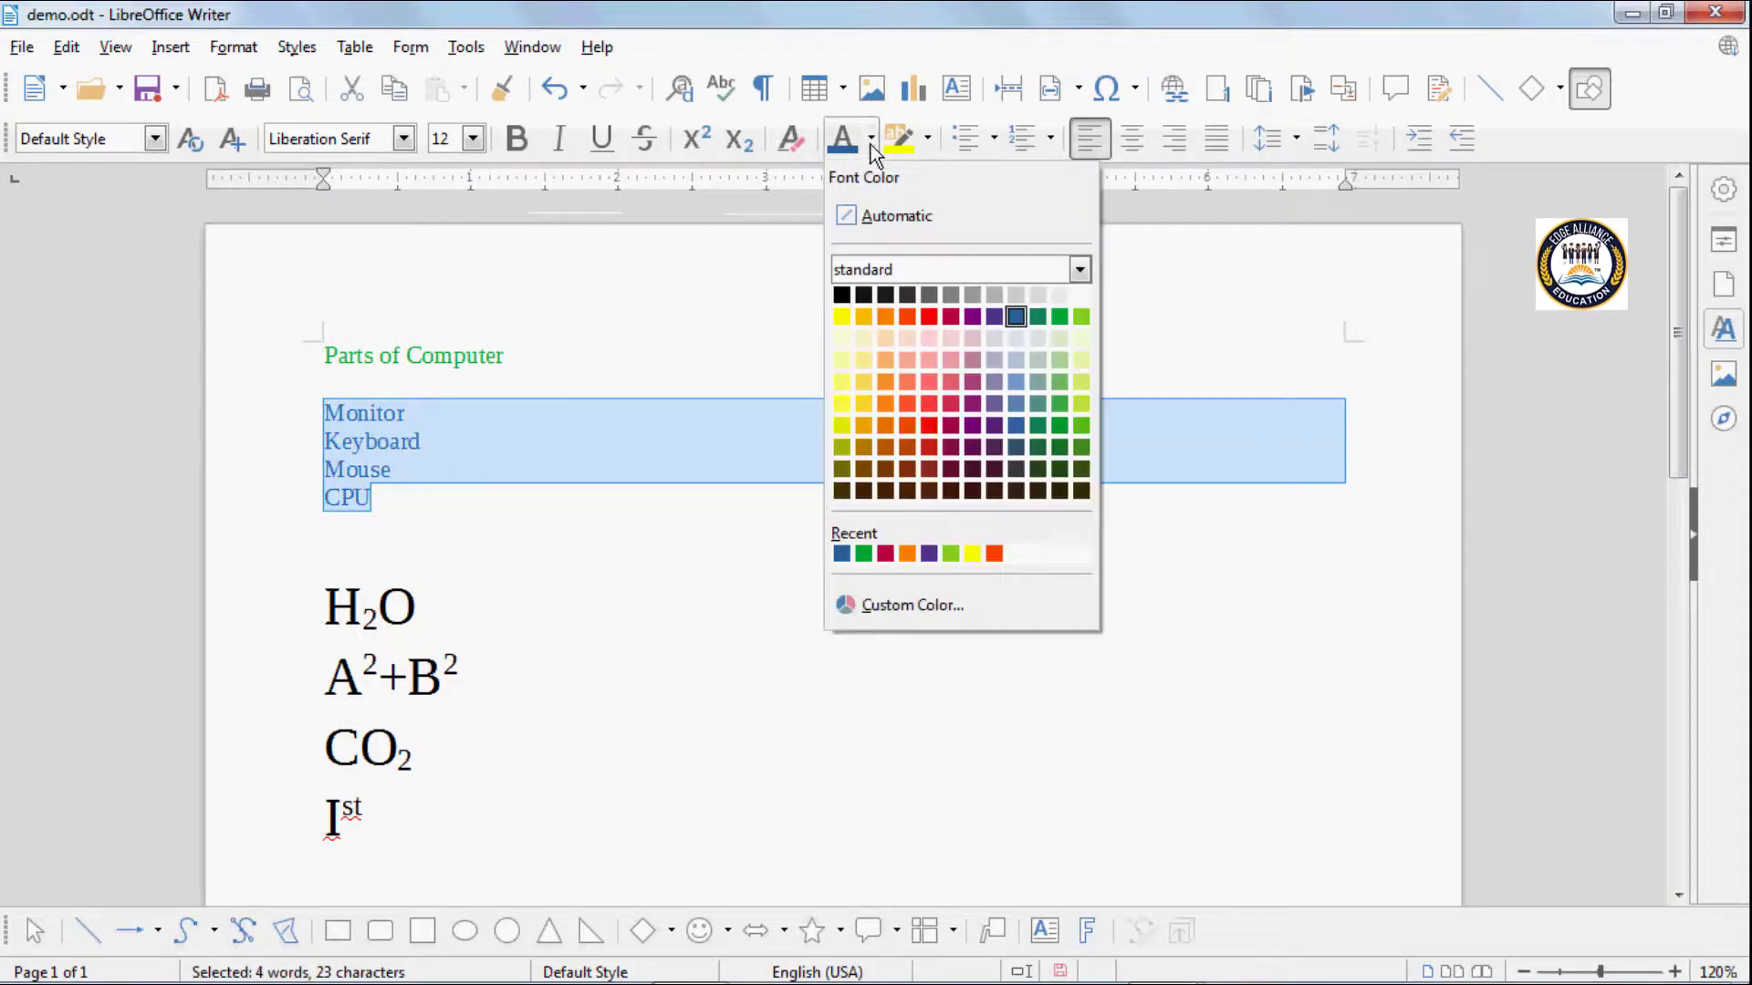
click(881, 219)
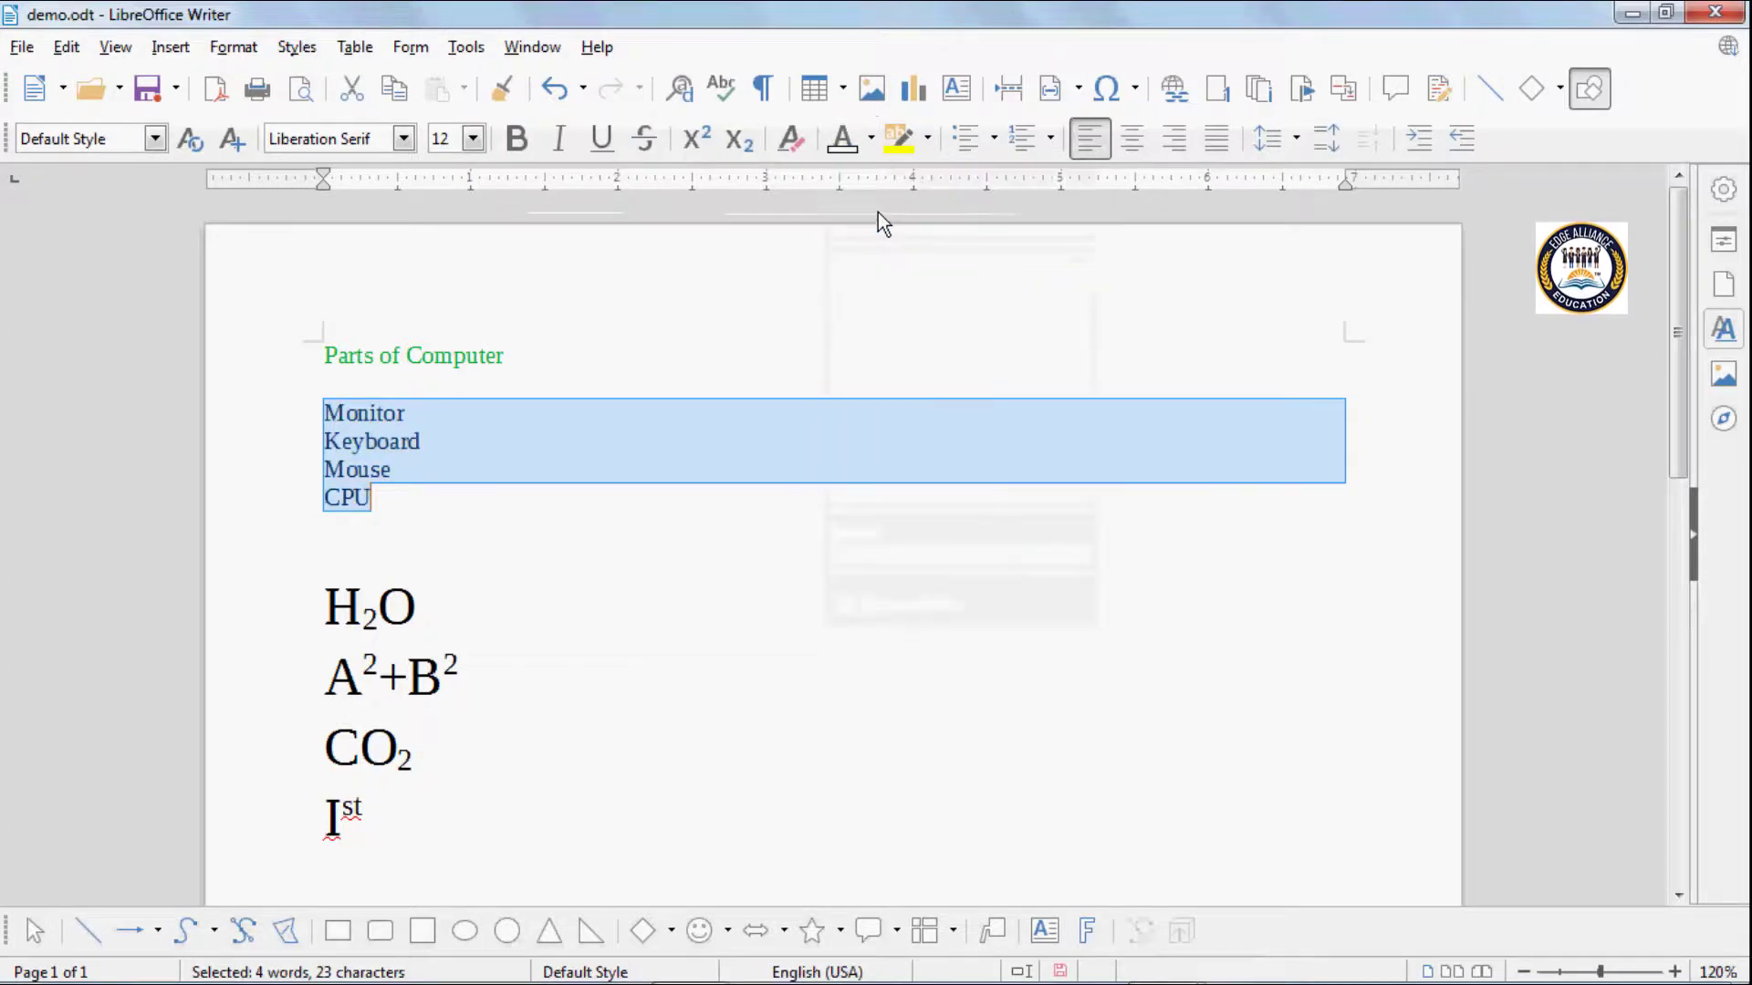
click(520, 441)
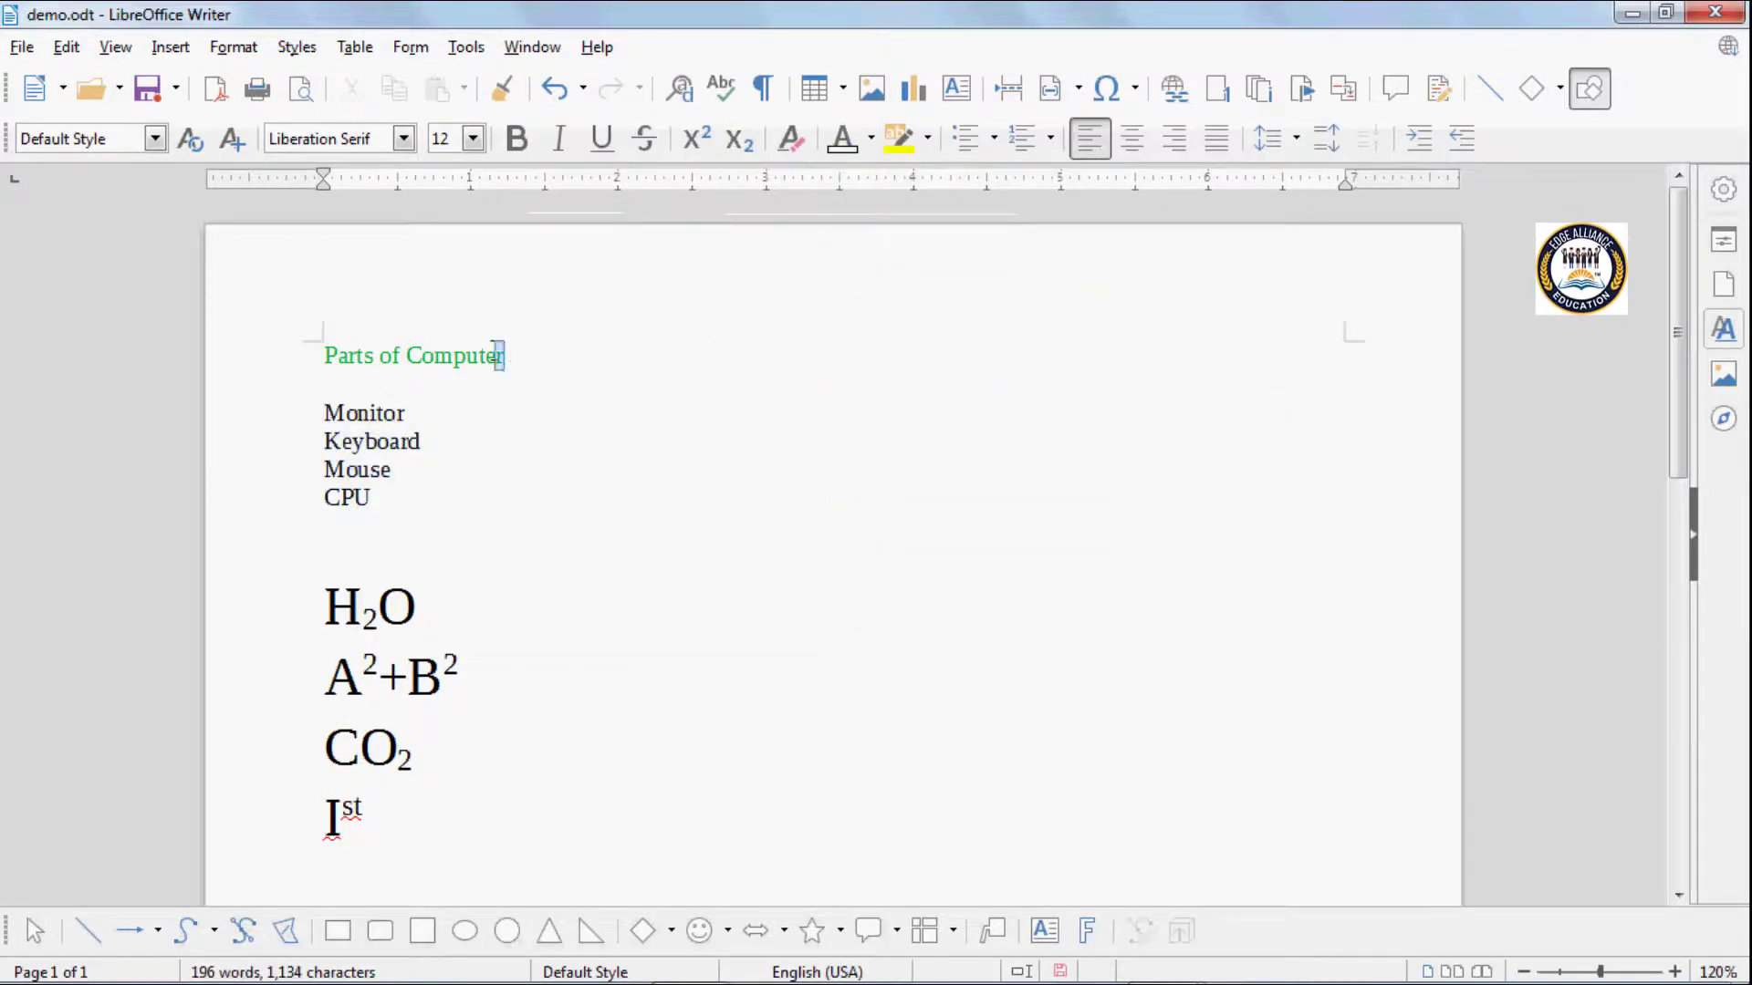
Reset the font color of the Parts of Computer heading to Automatic.
drag(504, 356, 323, 355)
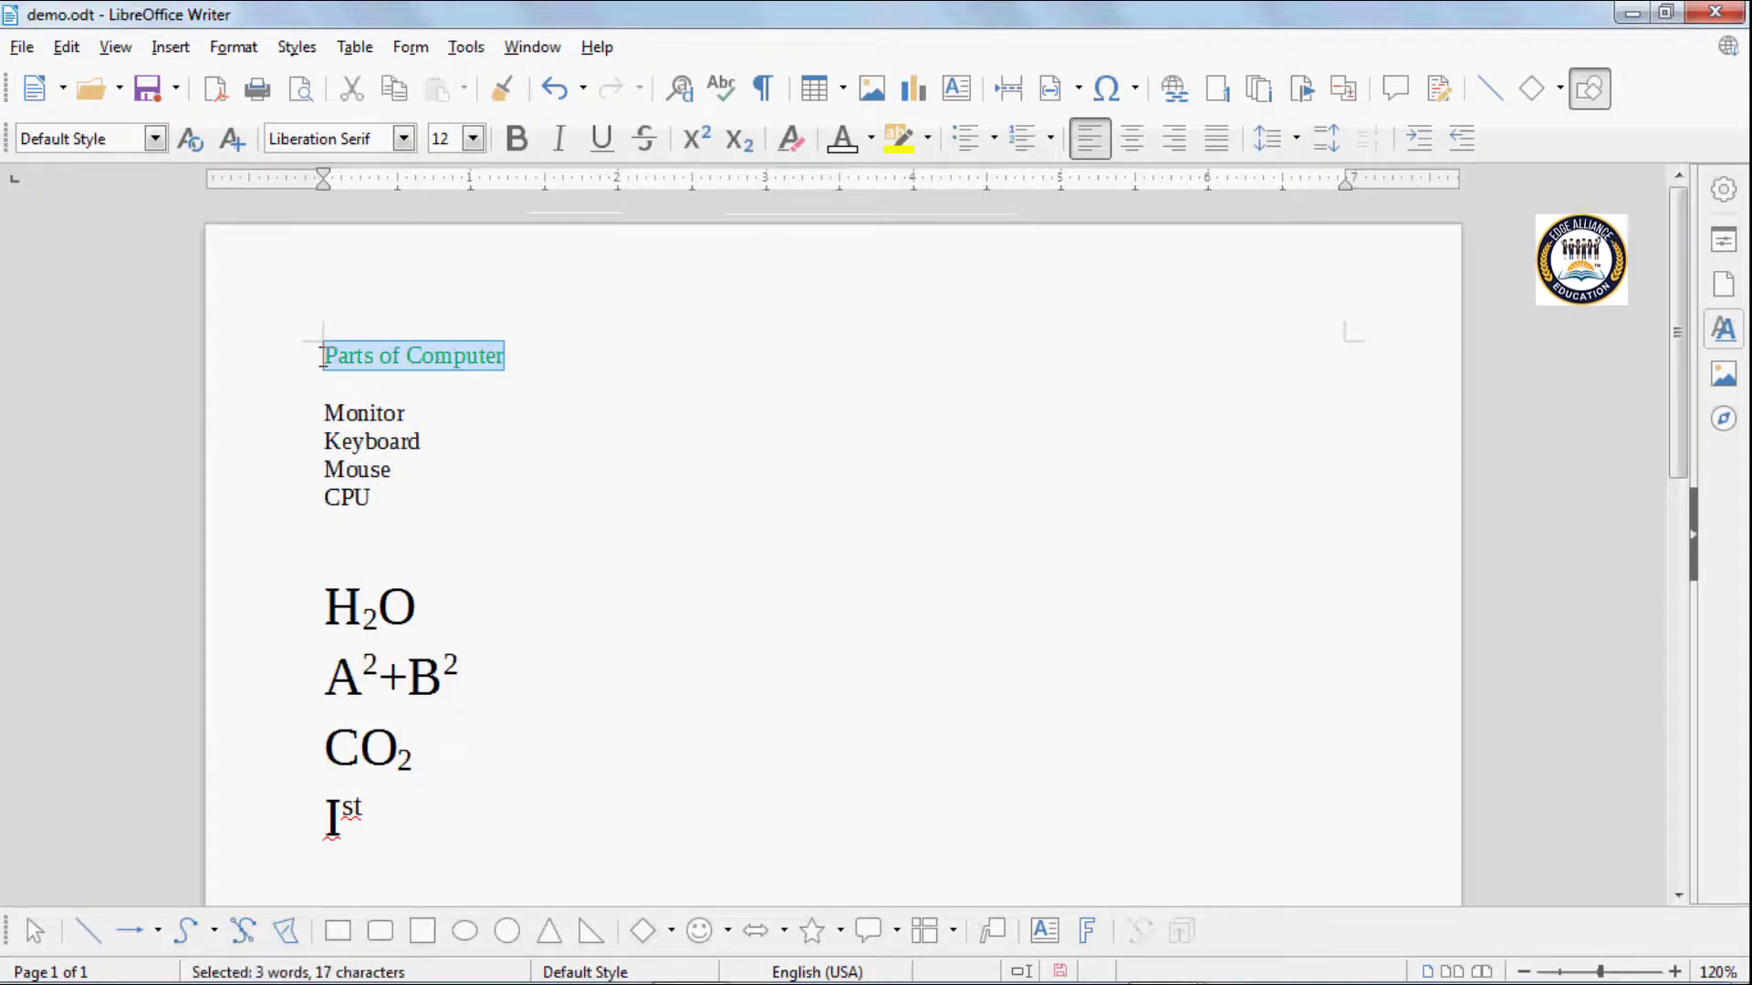
click(871, 139)
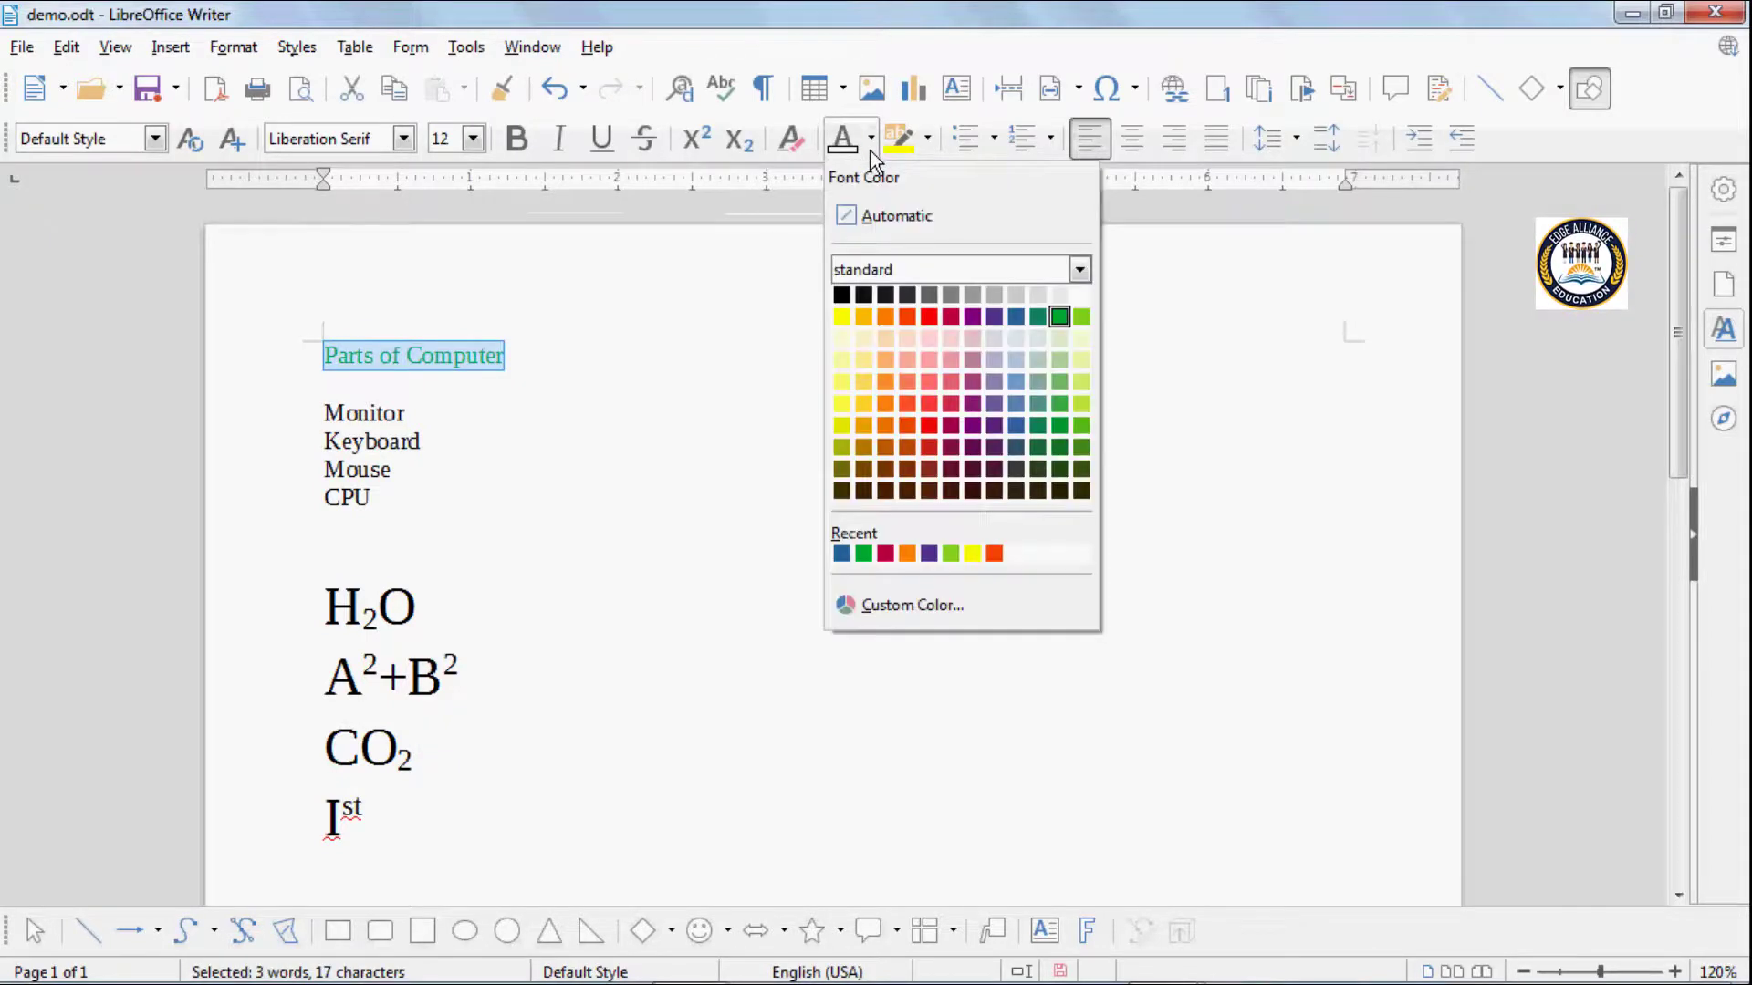
click(873, 219)
click(430, 426)
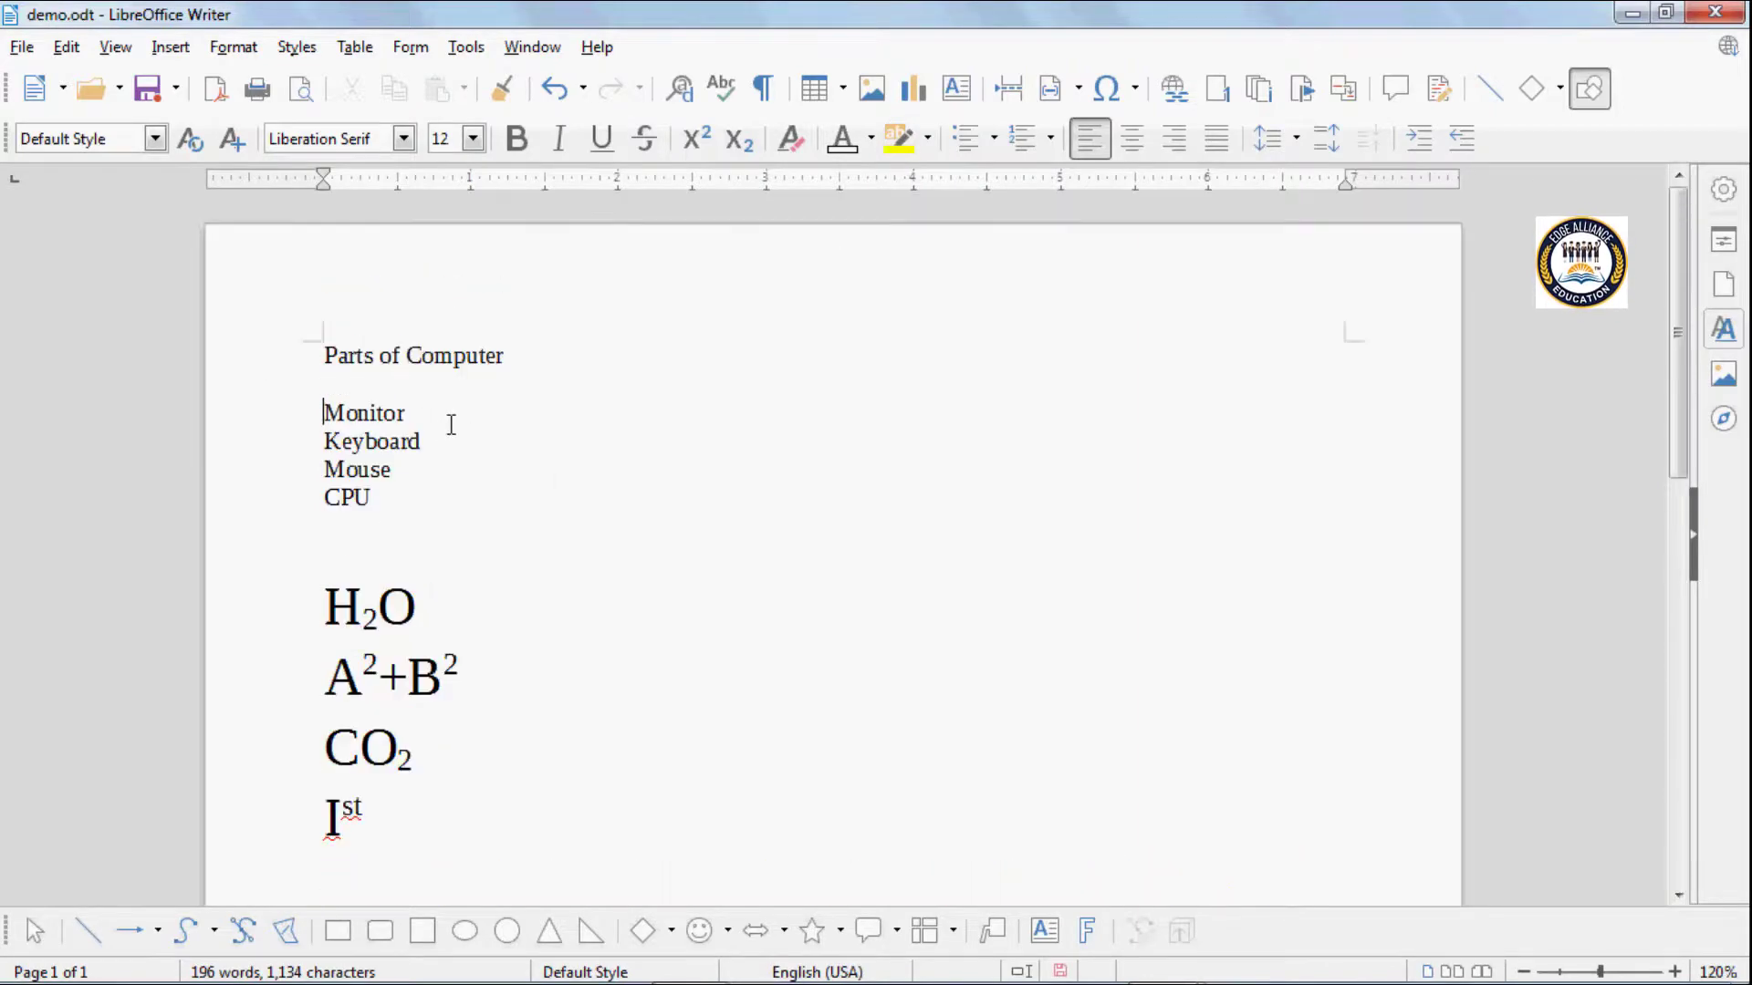
scroll(454, 447, down, 3)
scroll(759, 492, up, 3)
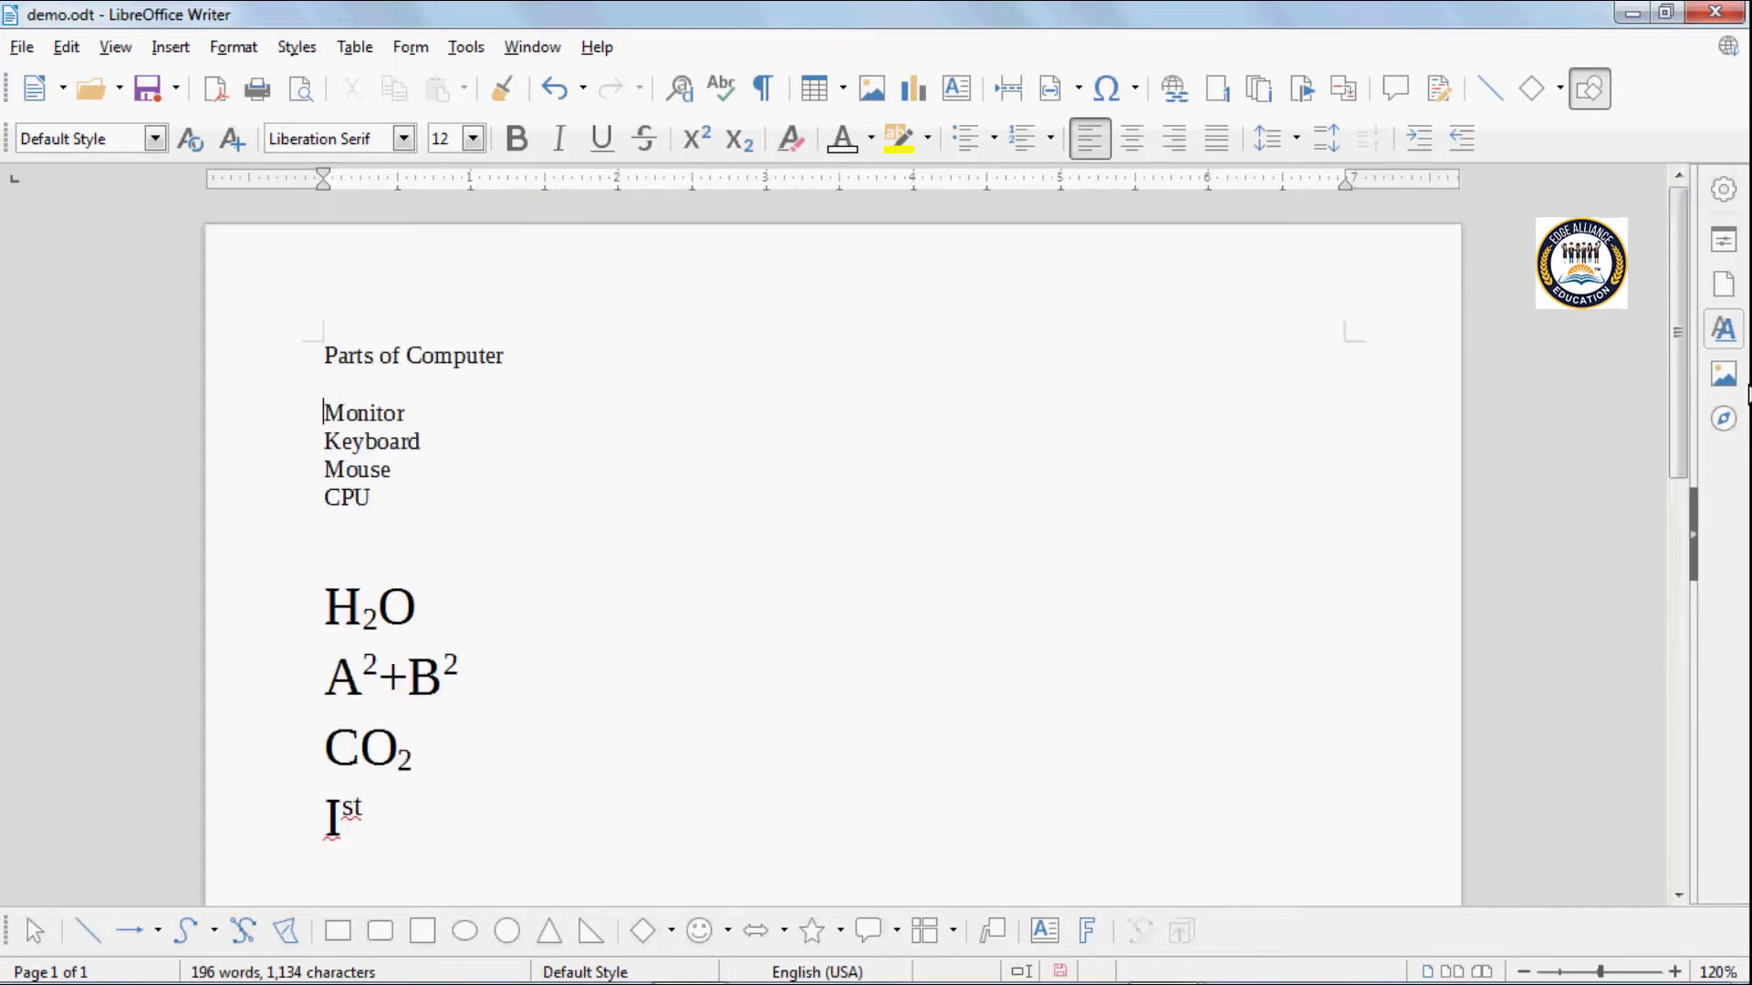
scroll(1689, 450, down, 3)
scroll(1380, 502, up, 3)
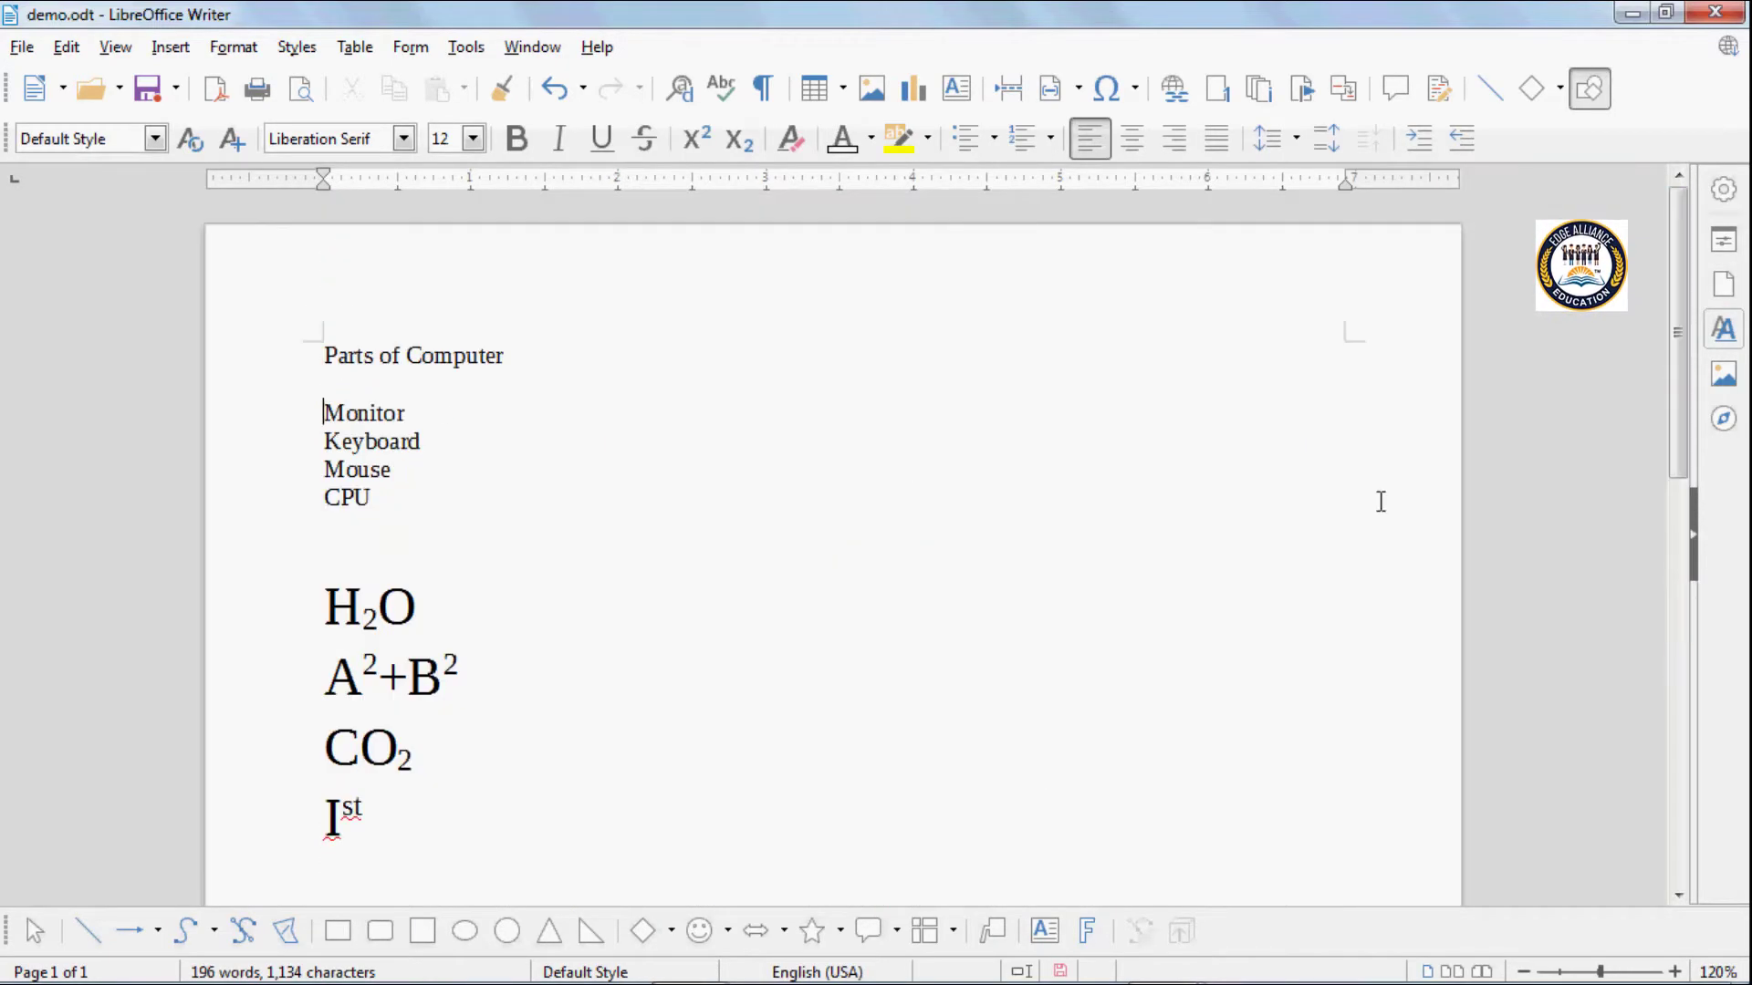
scroll(1685, 547, down, 3)
scroll(1677, 625, up, 3)
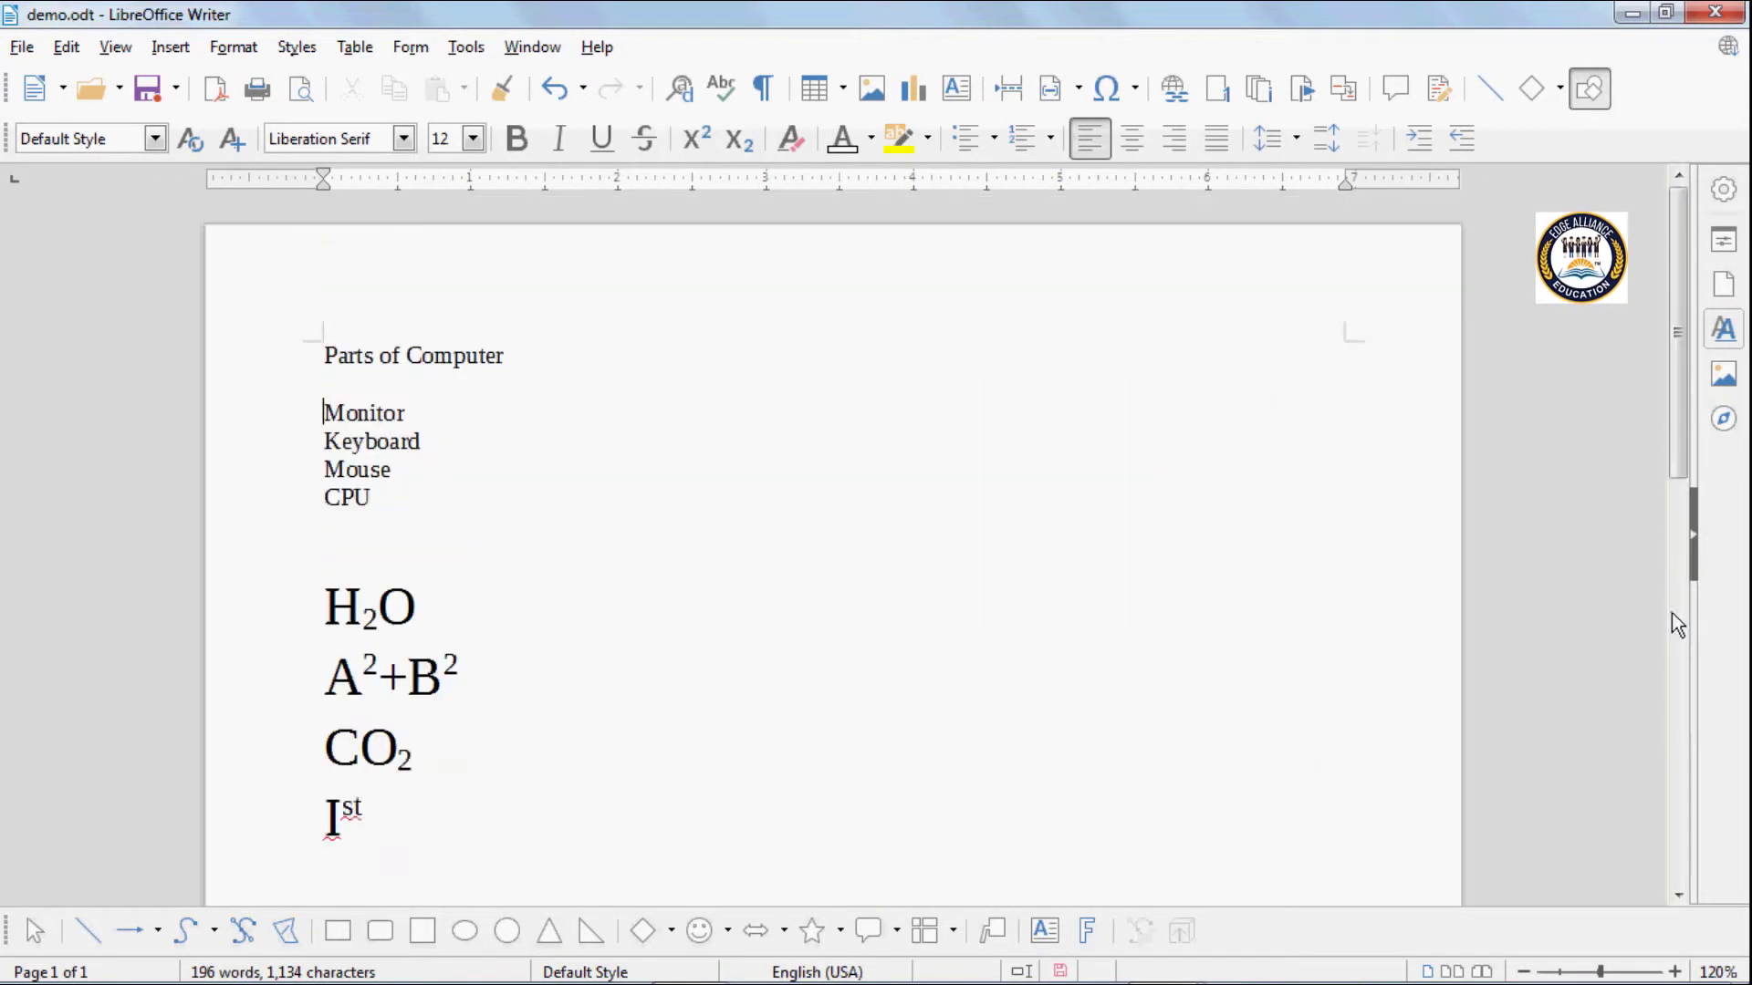
click(266, 584)
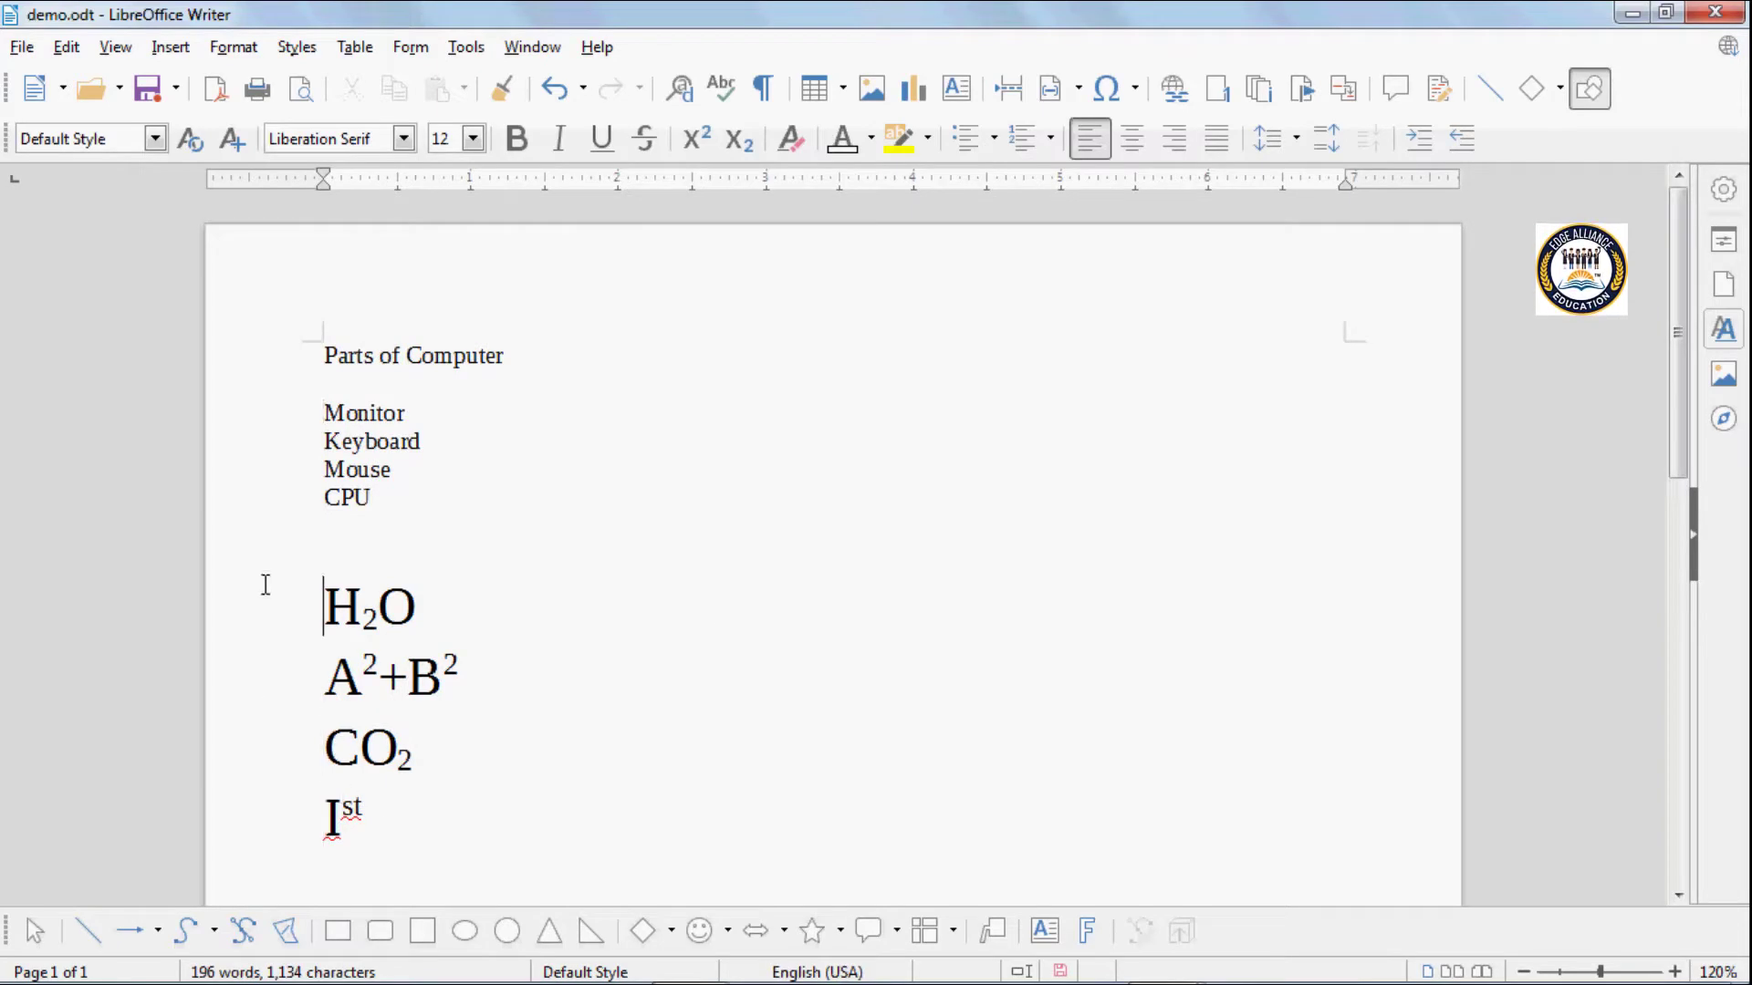
key(ctrl+a)
click(376, 606)
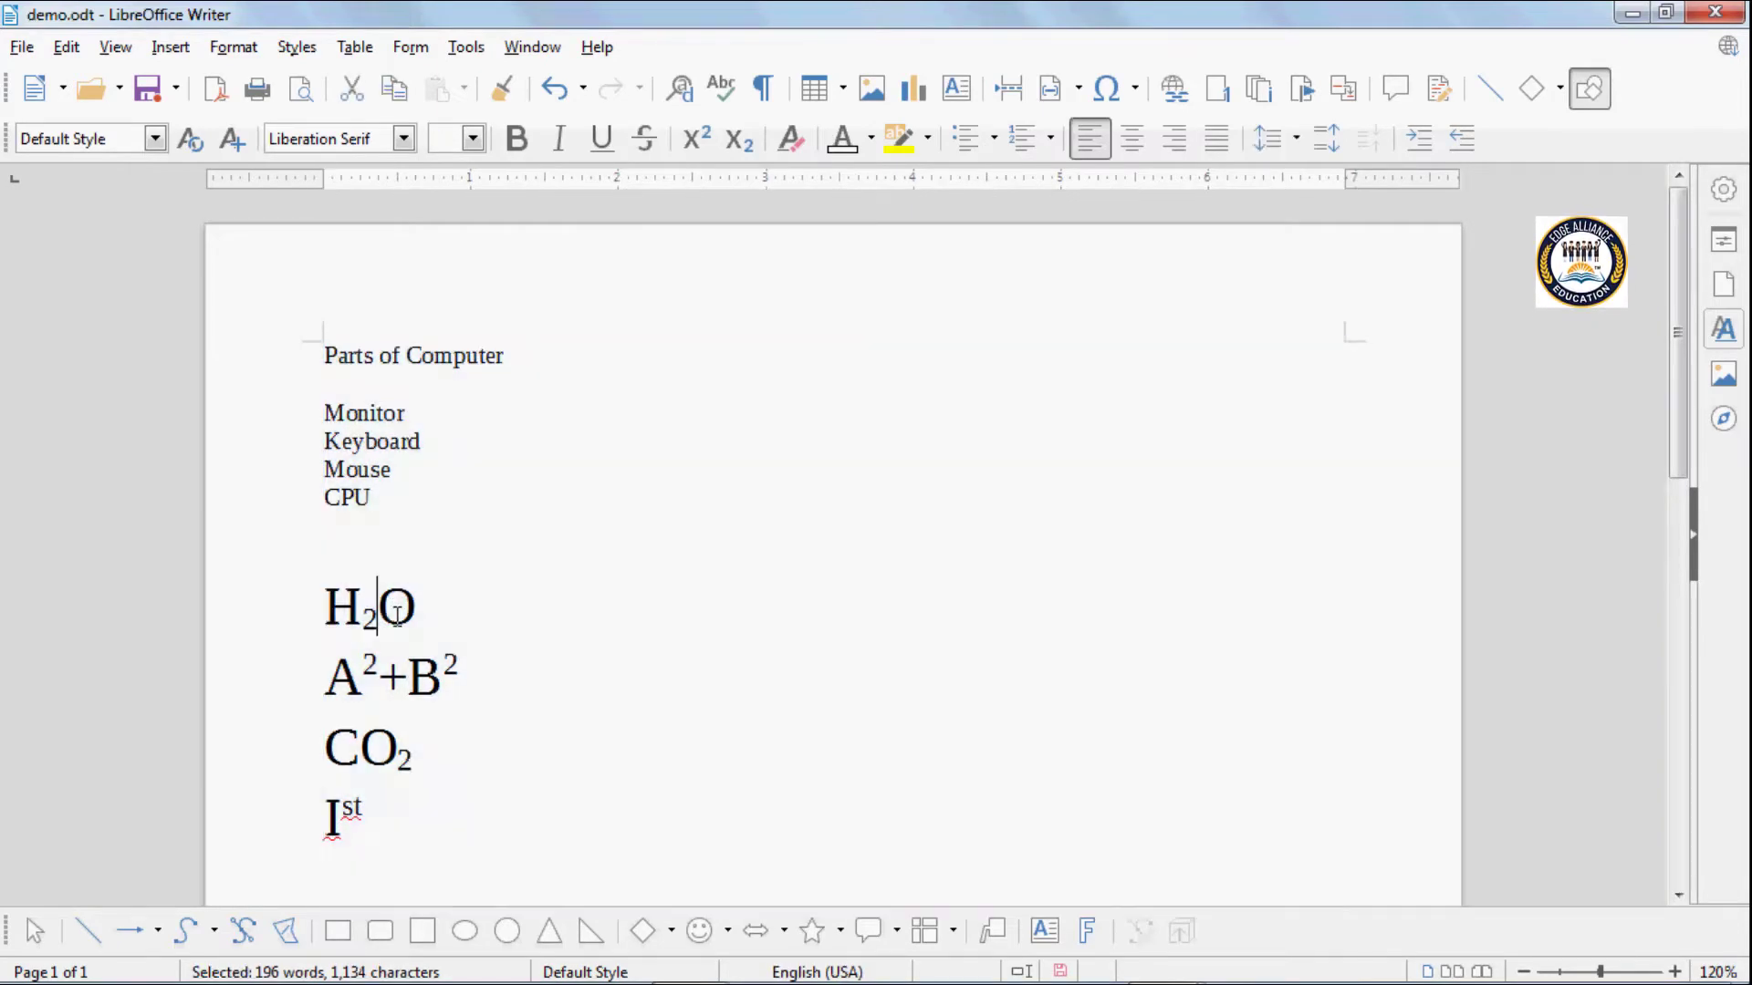
Highlight the words "the formatting of selected" in the second body paragraph with orange-red from the standard palette.
scroll(490, 431, down, 5)
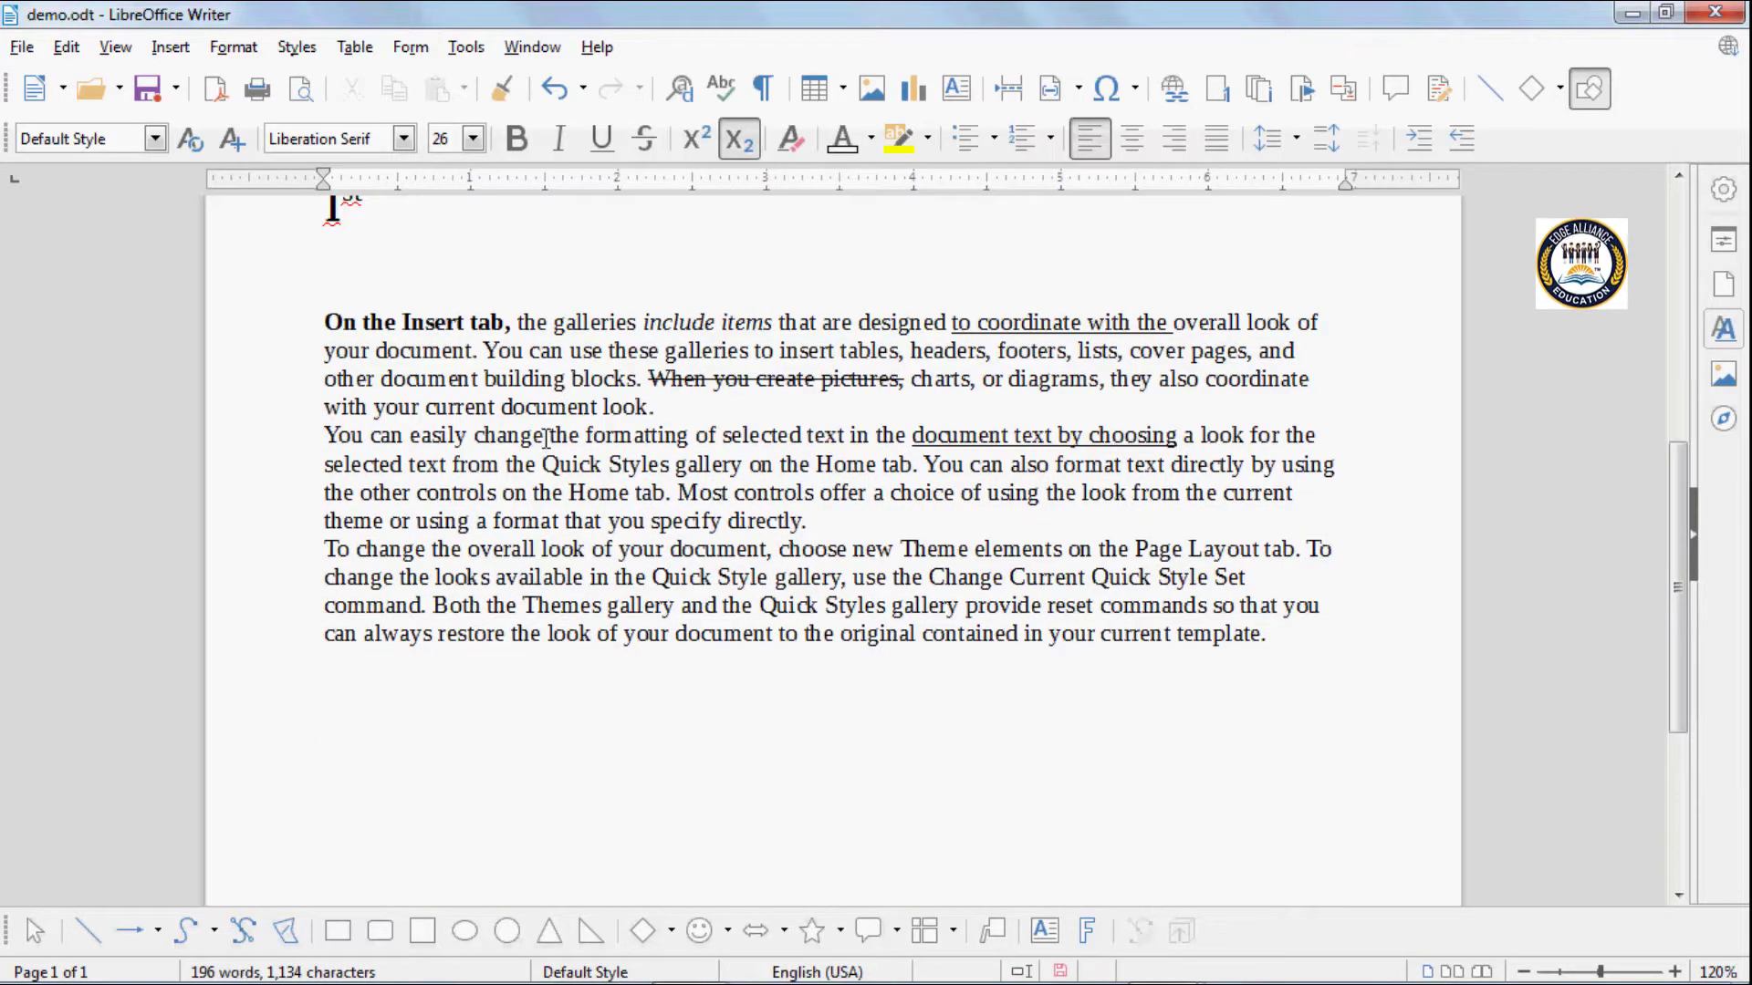
drag(548, 436, 803, 438)
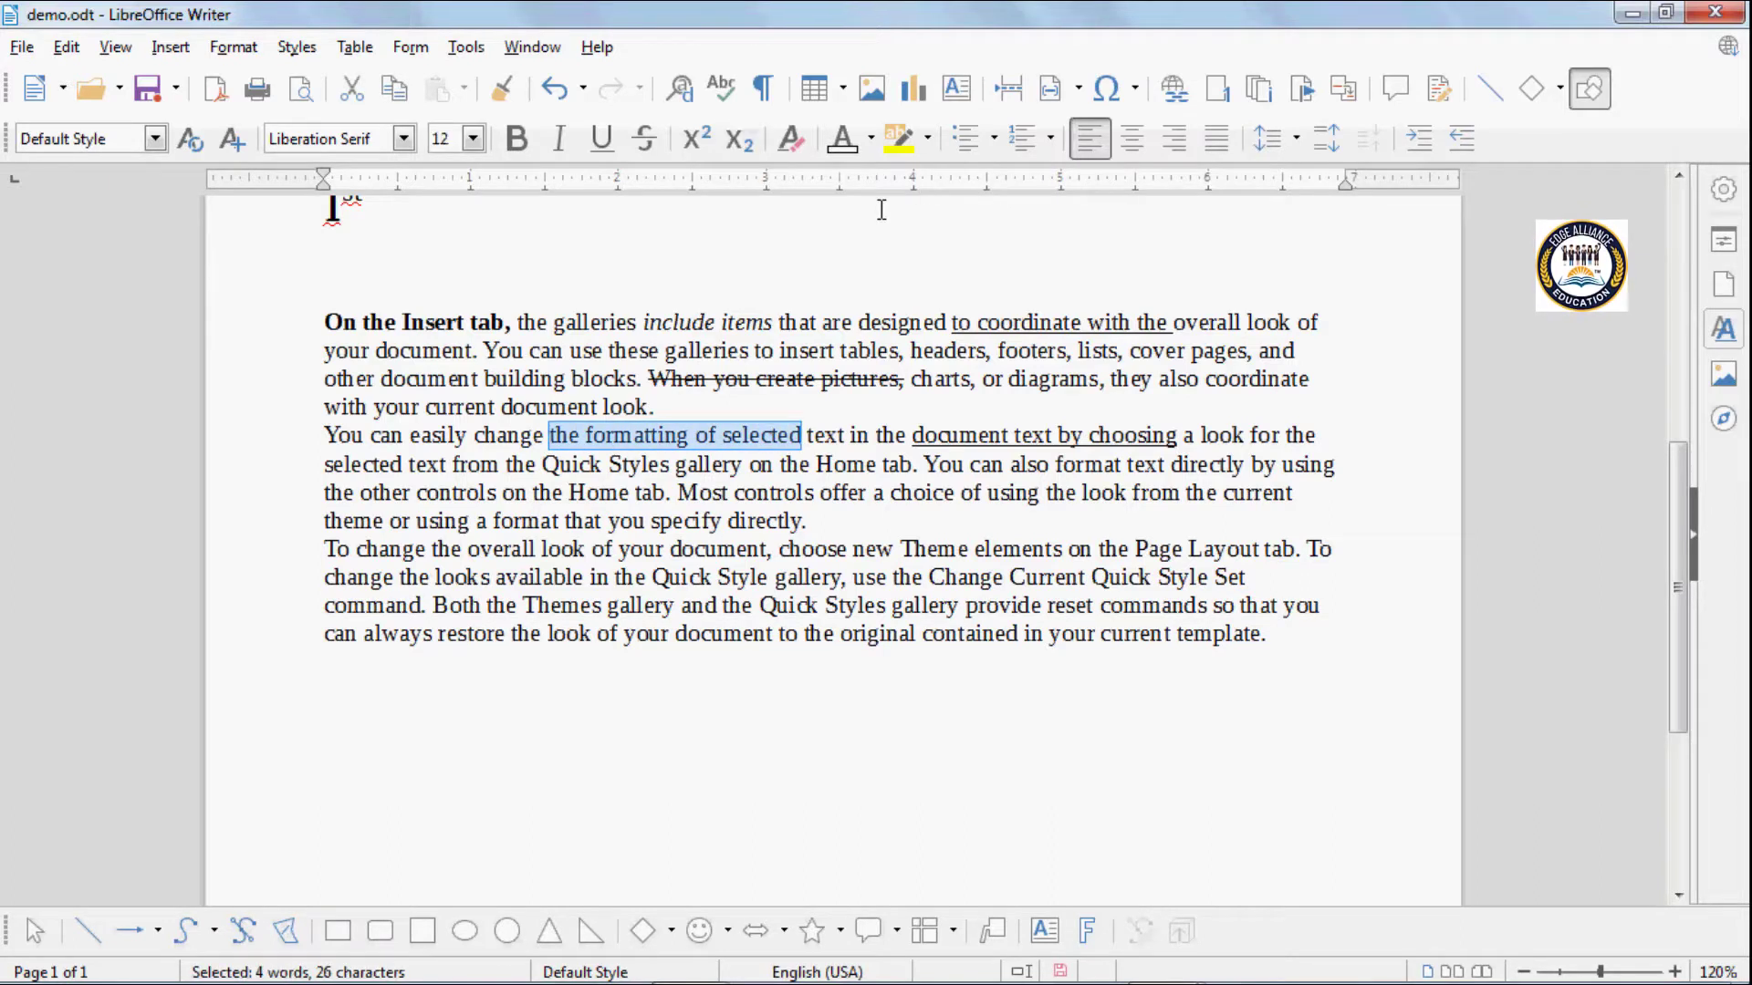
click(930, 142)
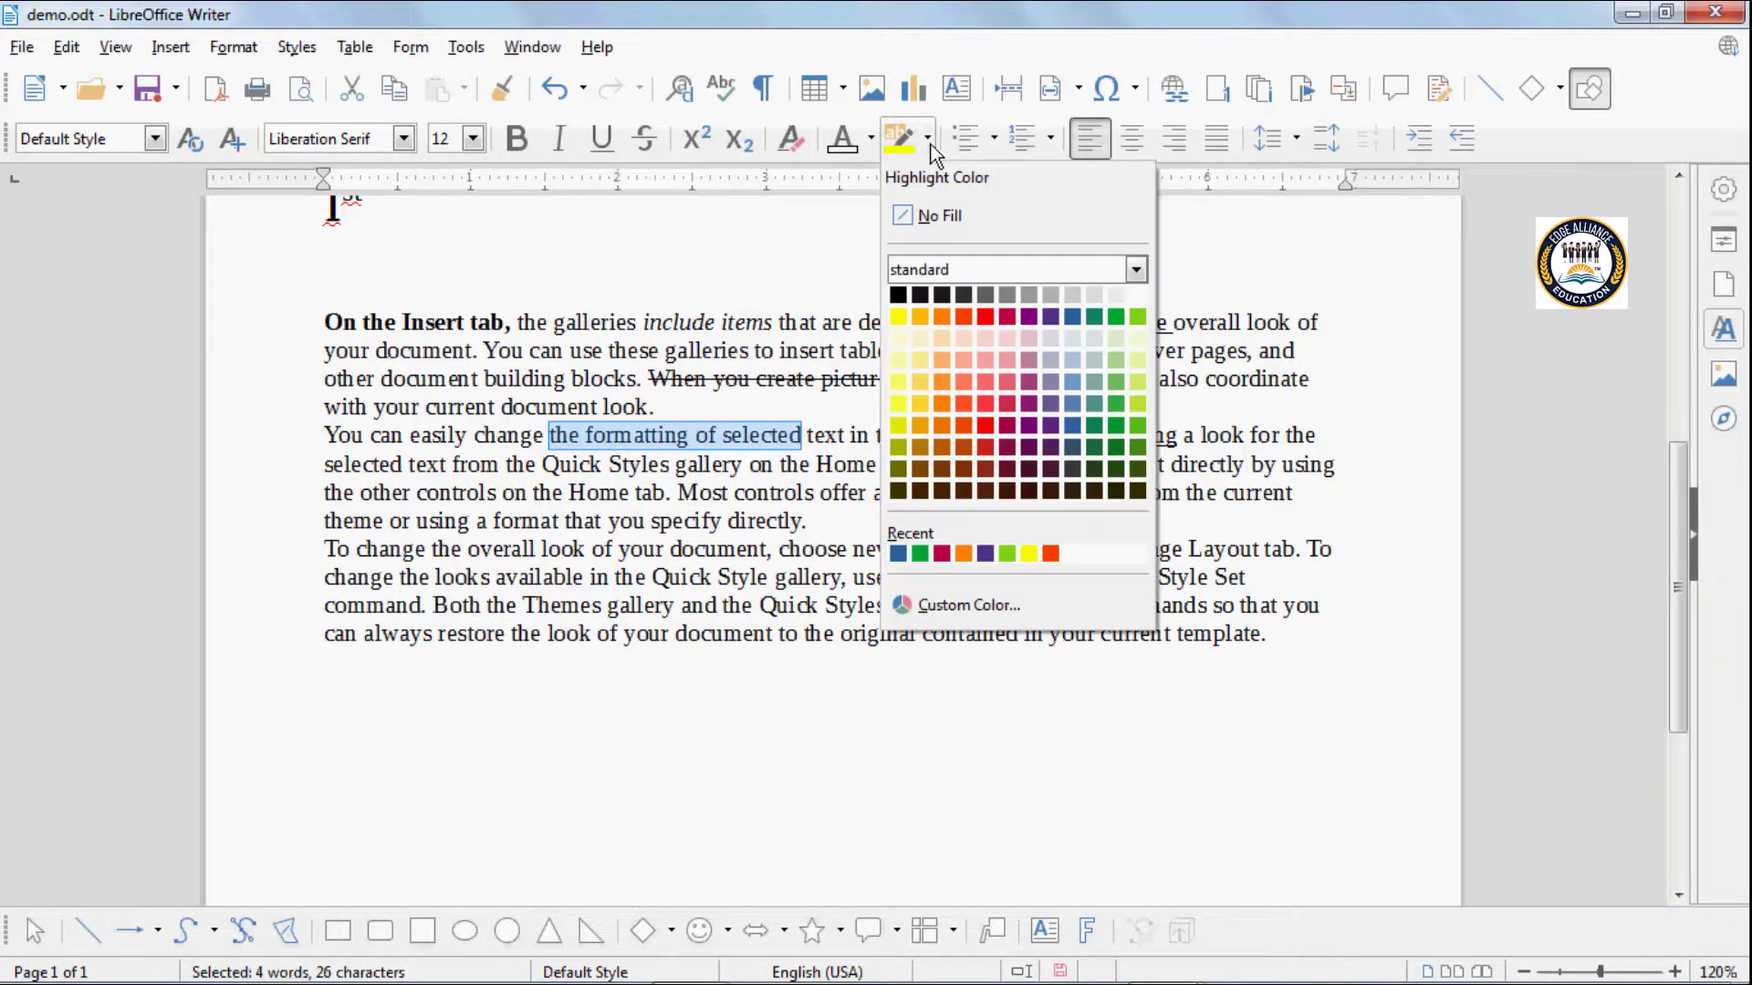
click(966, 316)
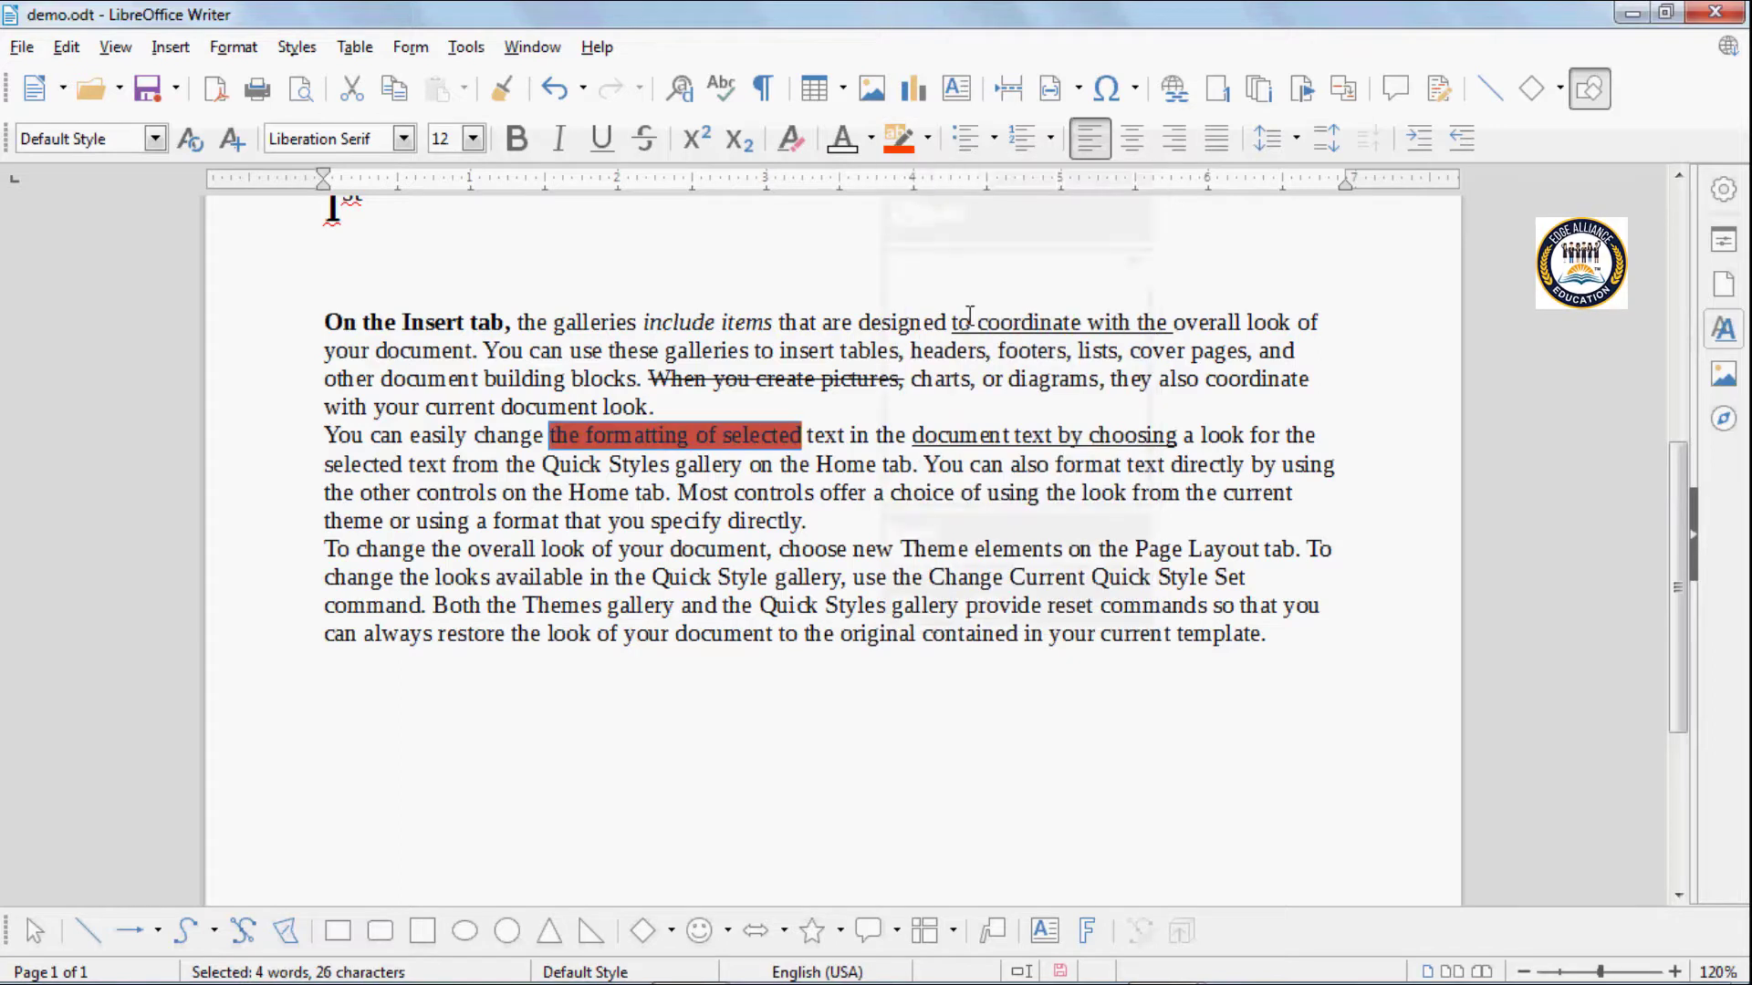
click(714, 490)
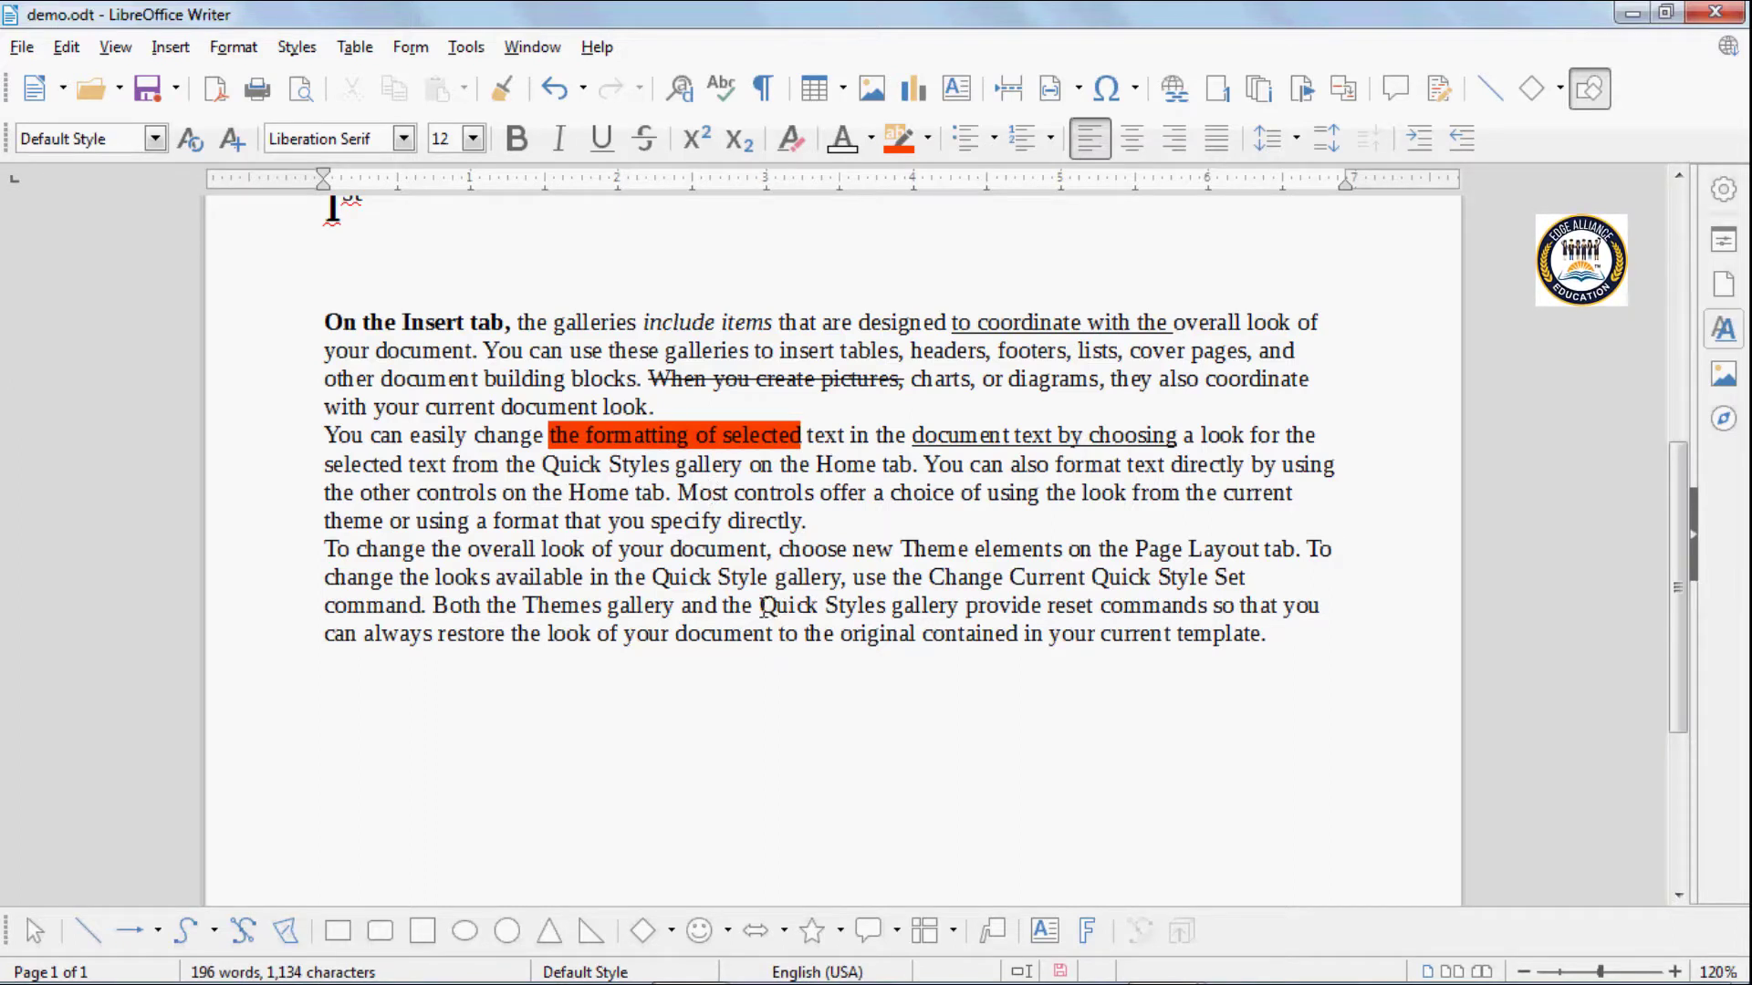
Highlight the words "Quick Styles gallery" in the third body paragraph with Lime from the standard palette.
drag(761, 608, 966, 609)
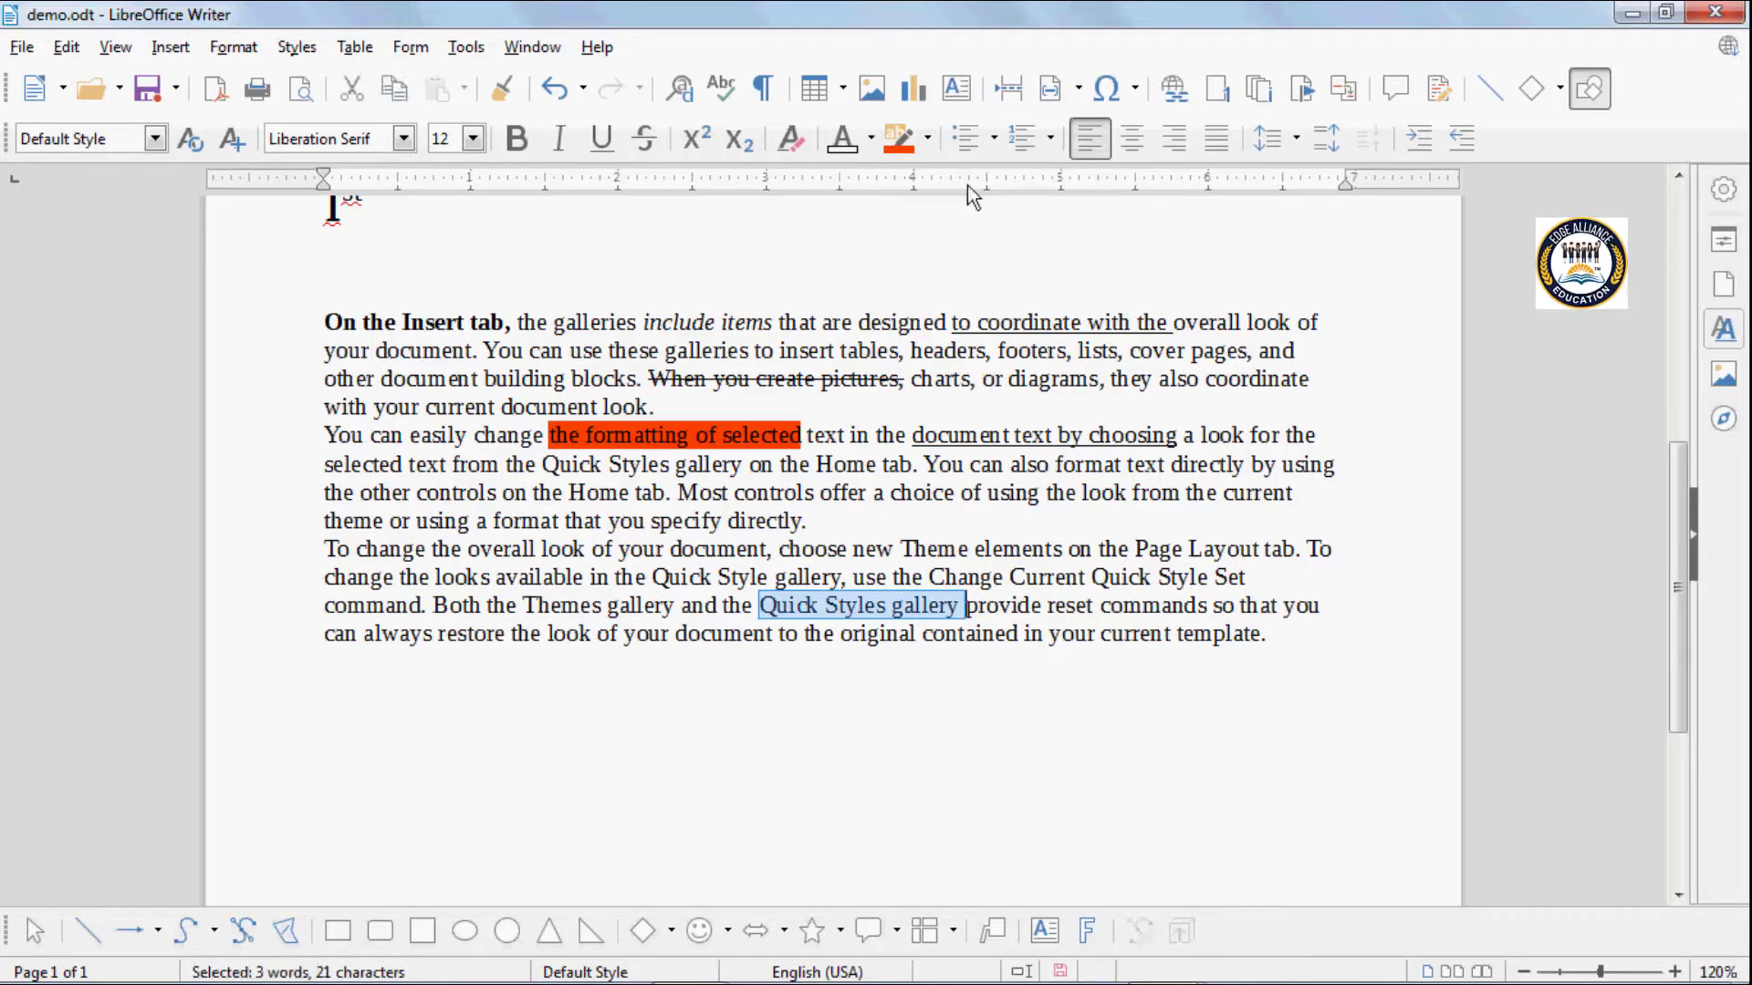
click(927, 140)
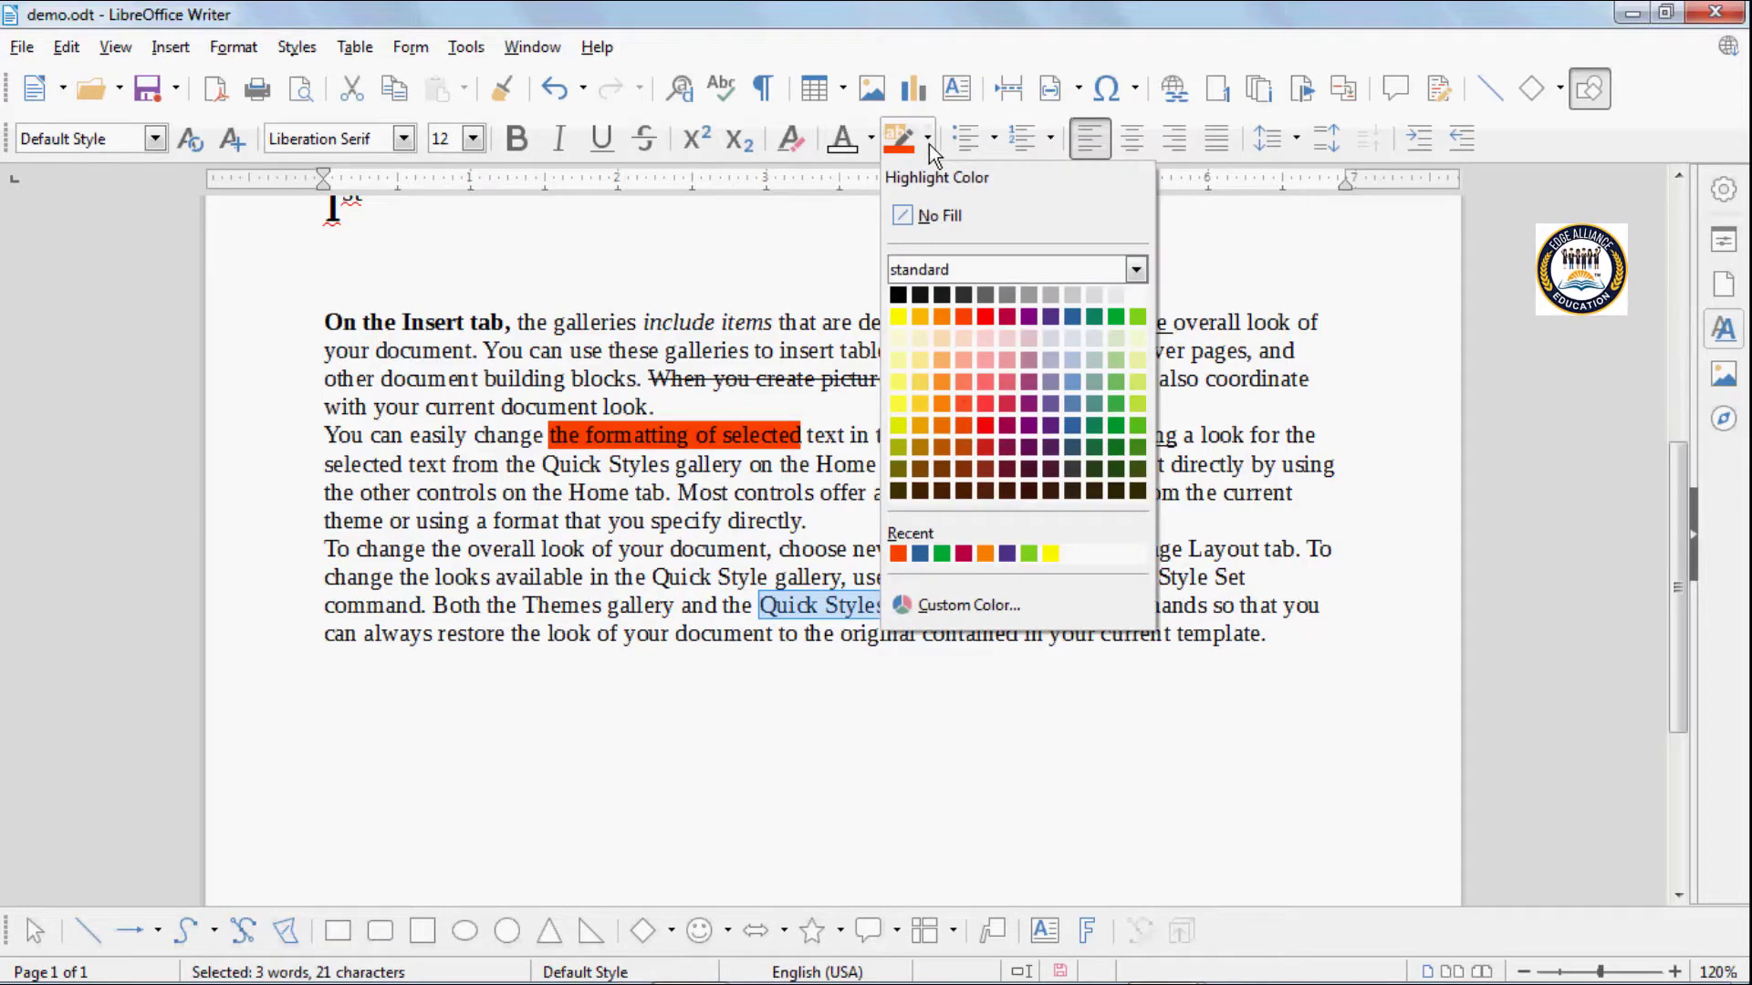
click(1137, 318)
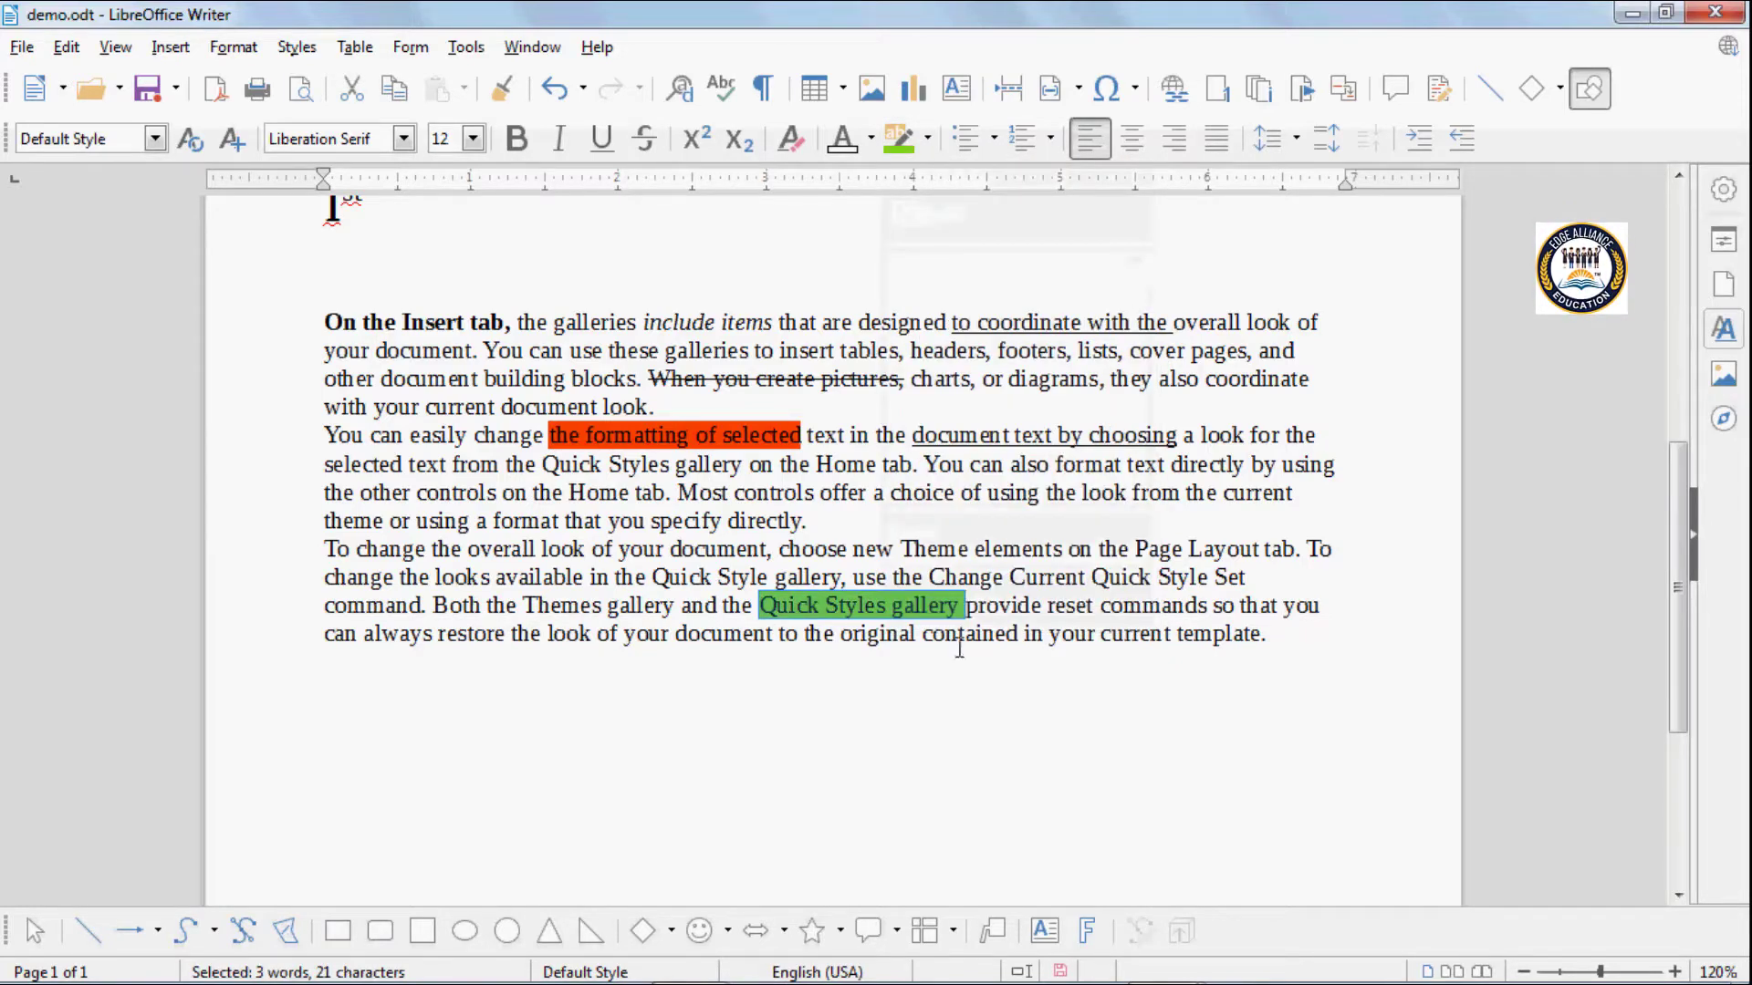
click(975, 547)
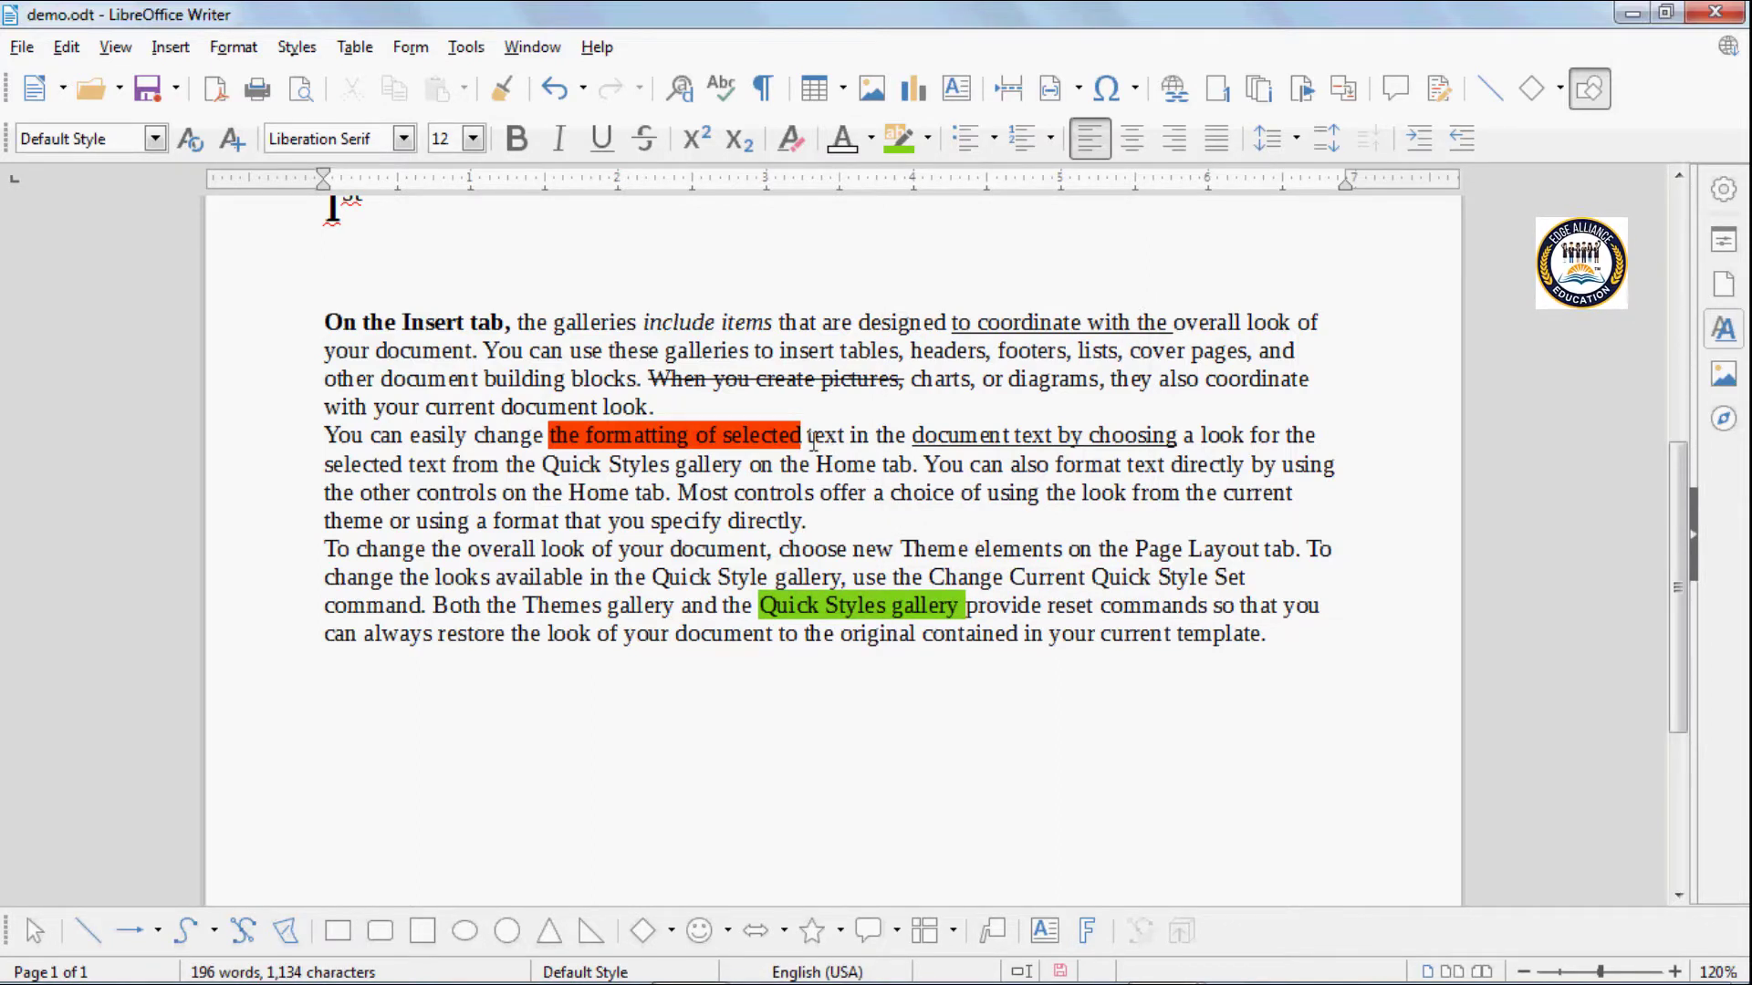
Set the highlight color to No Fill on "the formatting of selected" and on "Quick Styles gallery" in the last paragraph.
drag(803, 435, 554, 425)
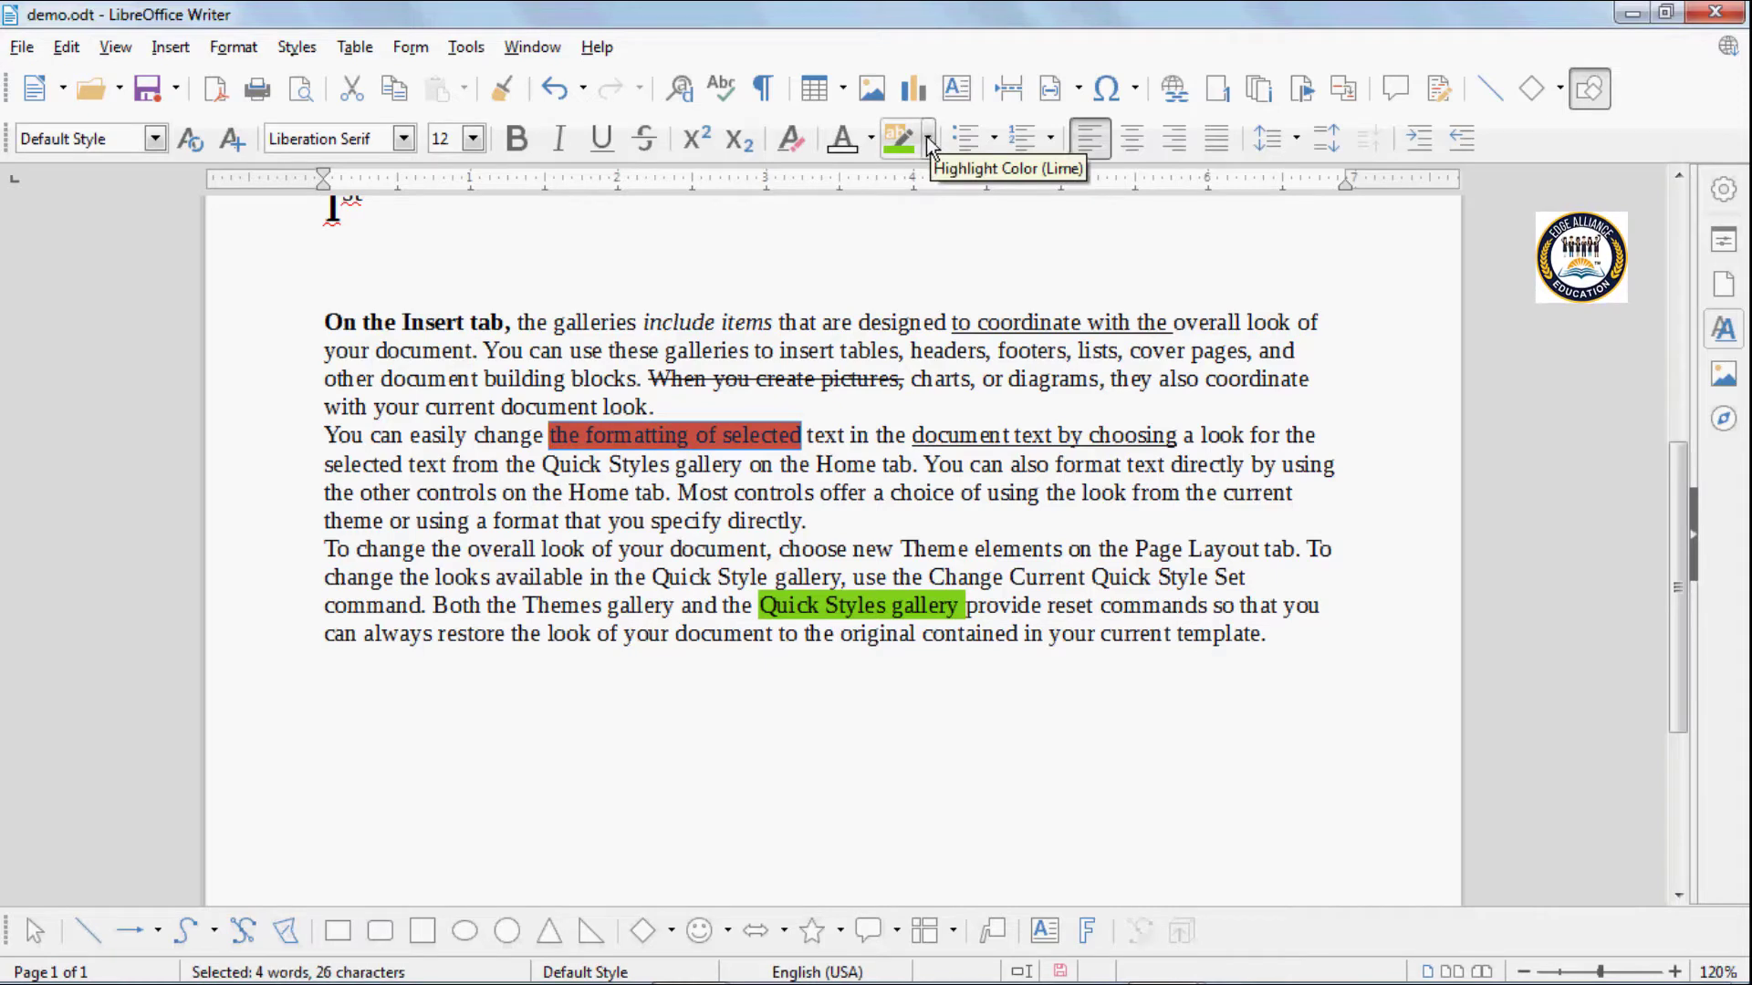
click(927, 138)
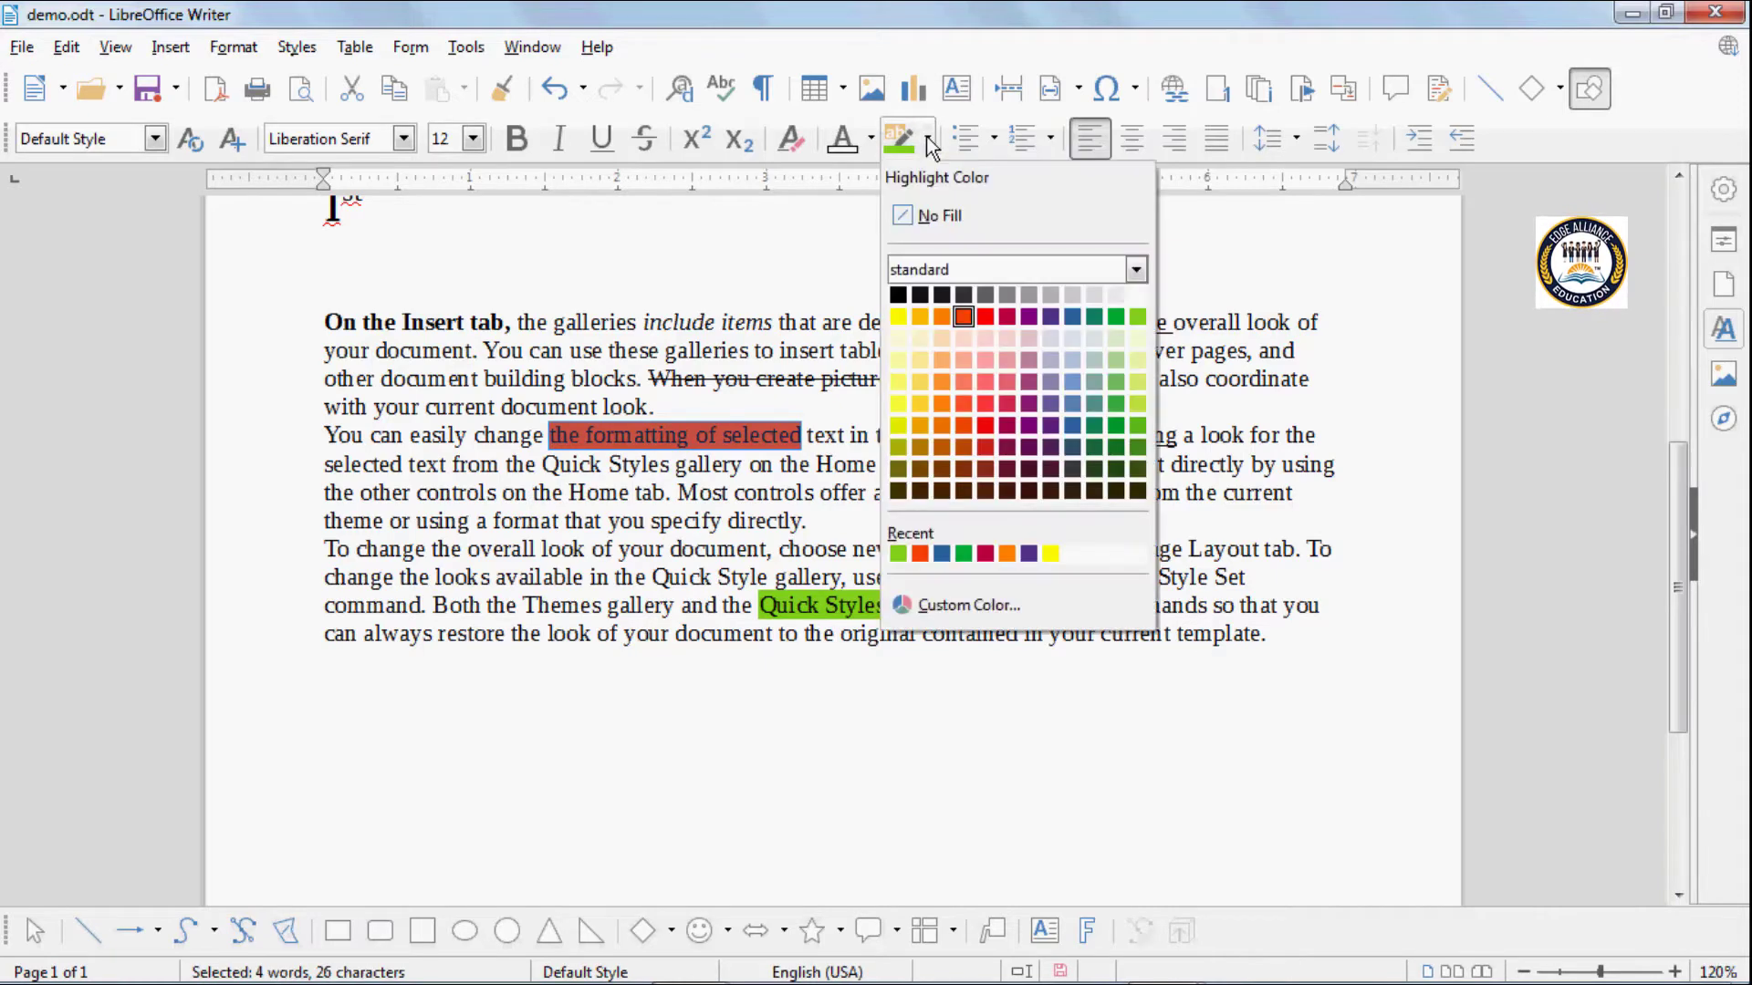
click(923, 214)
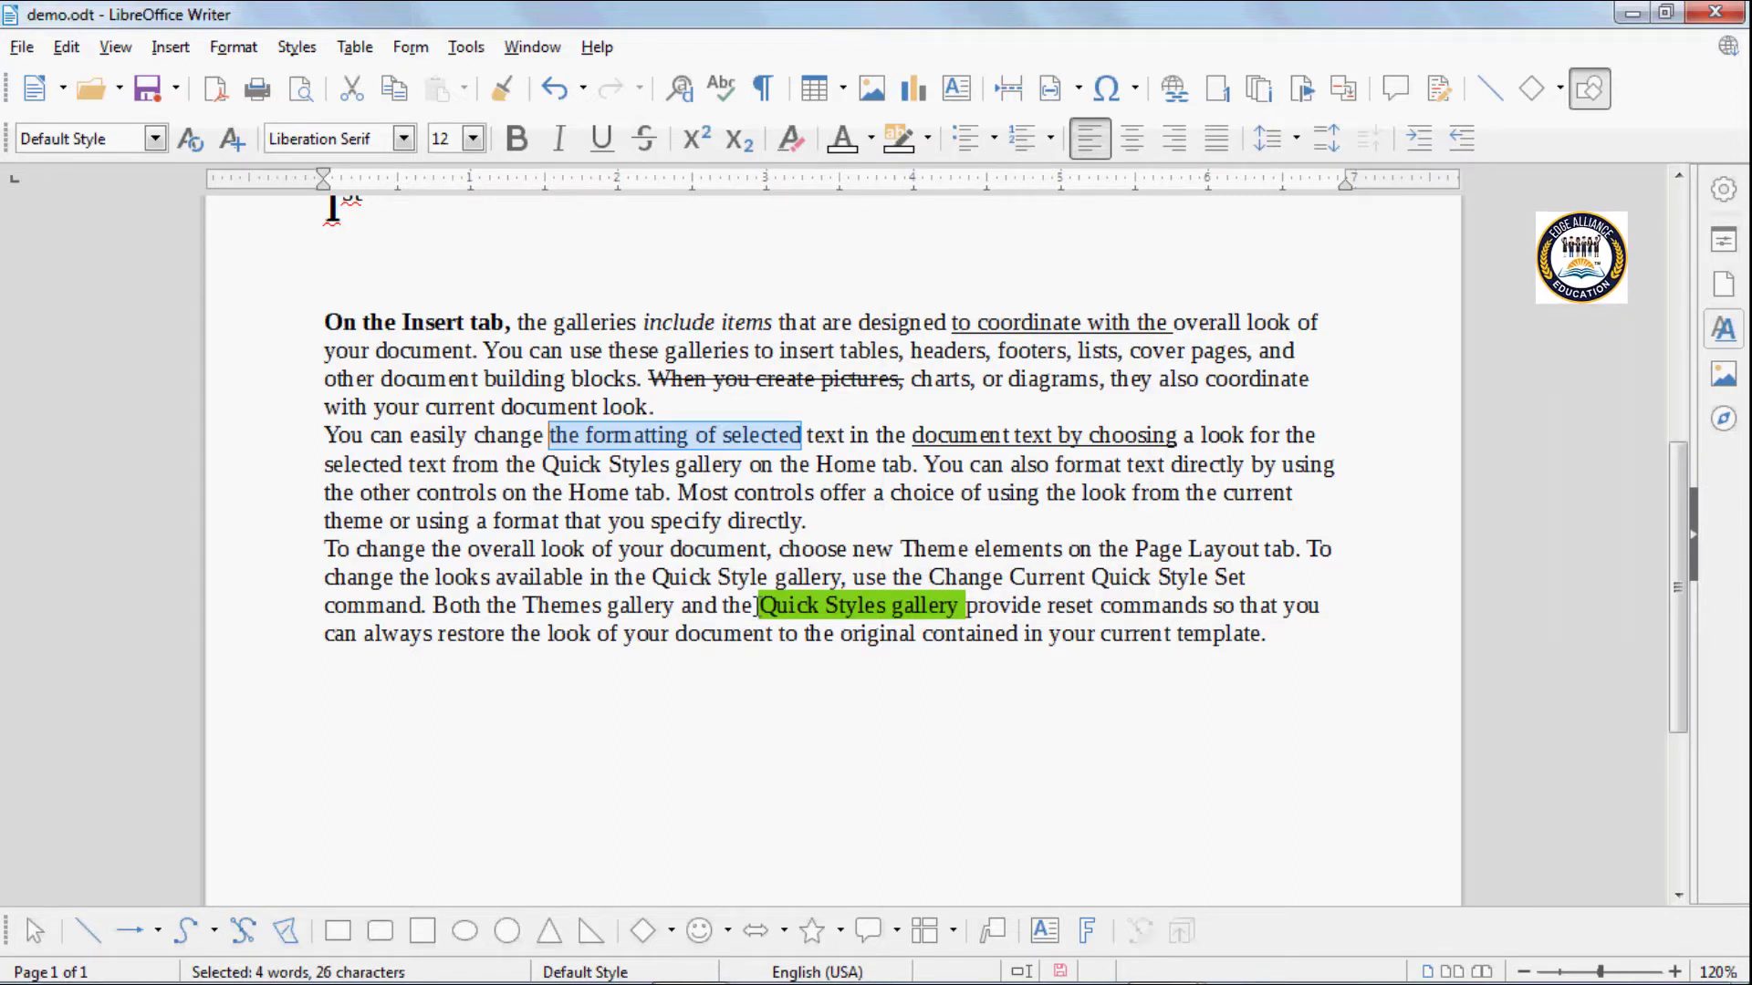
drag(755, 606, 967, 606)
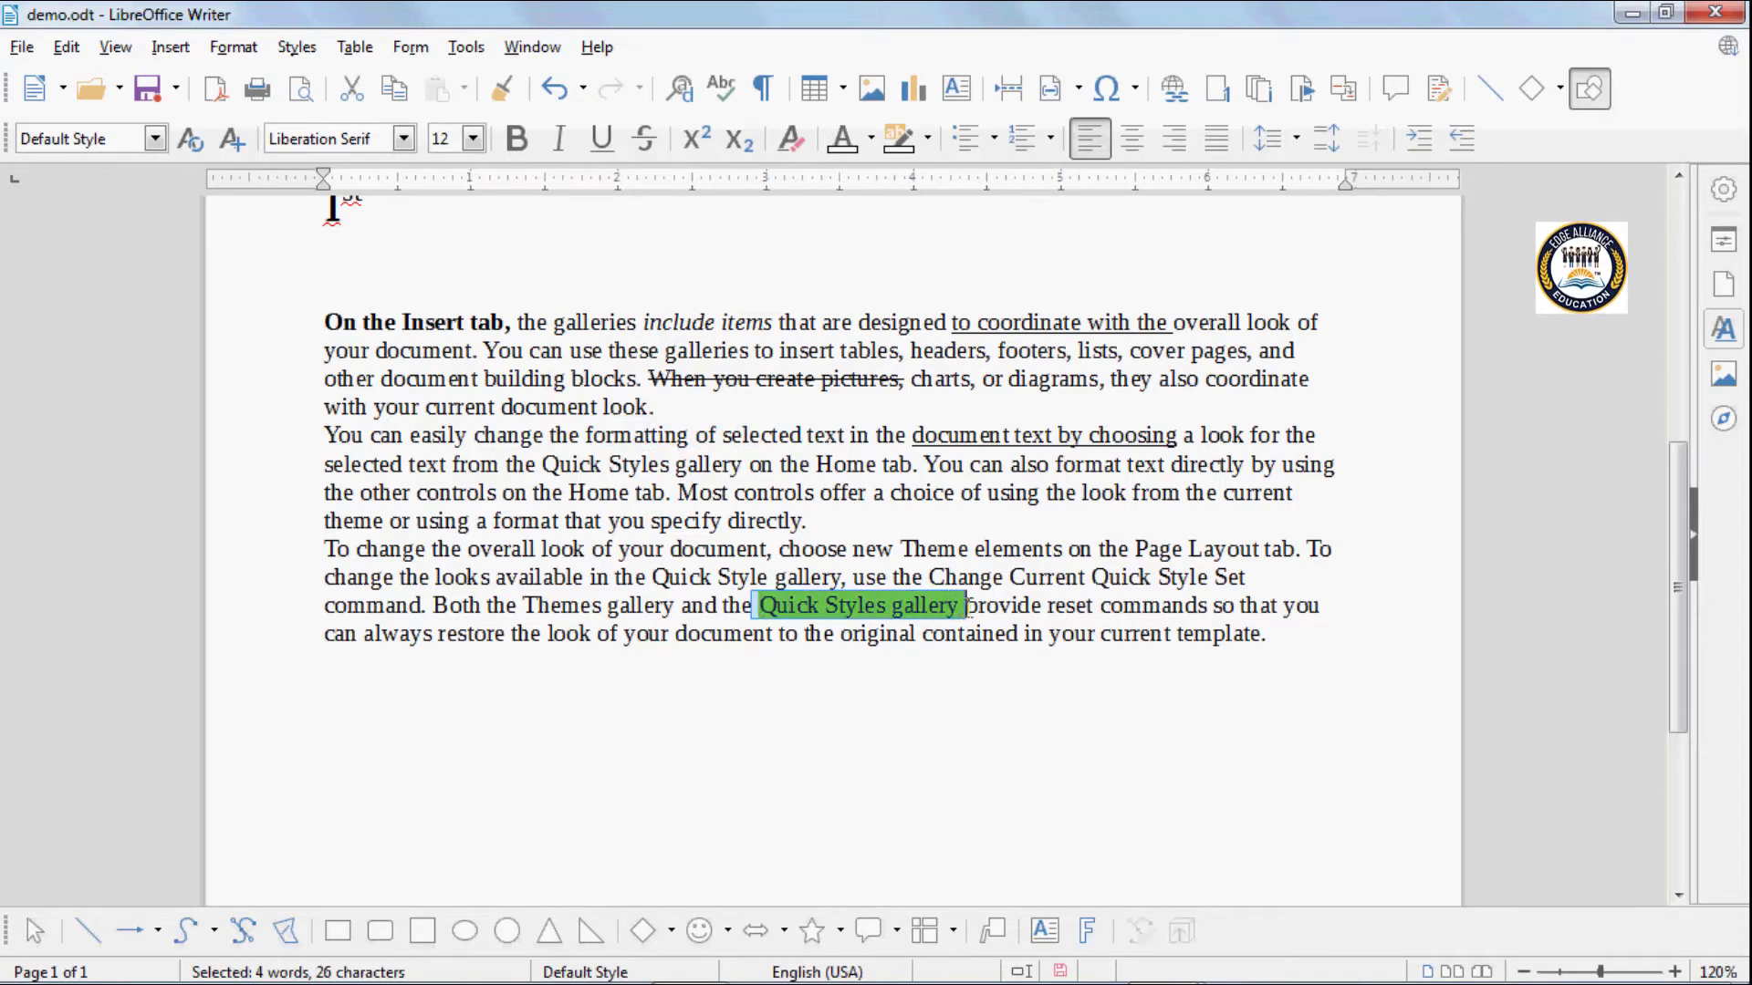
click(928, 138)
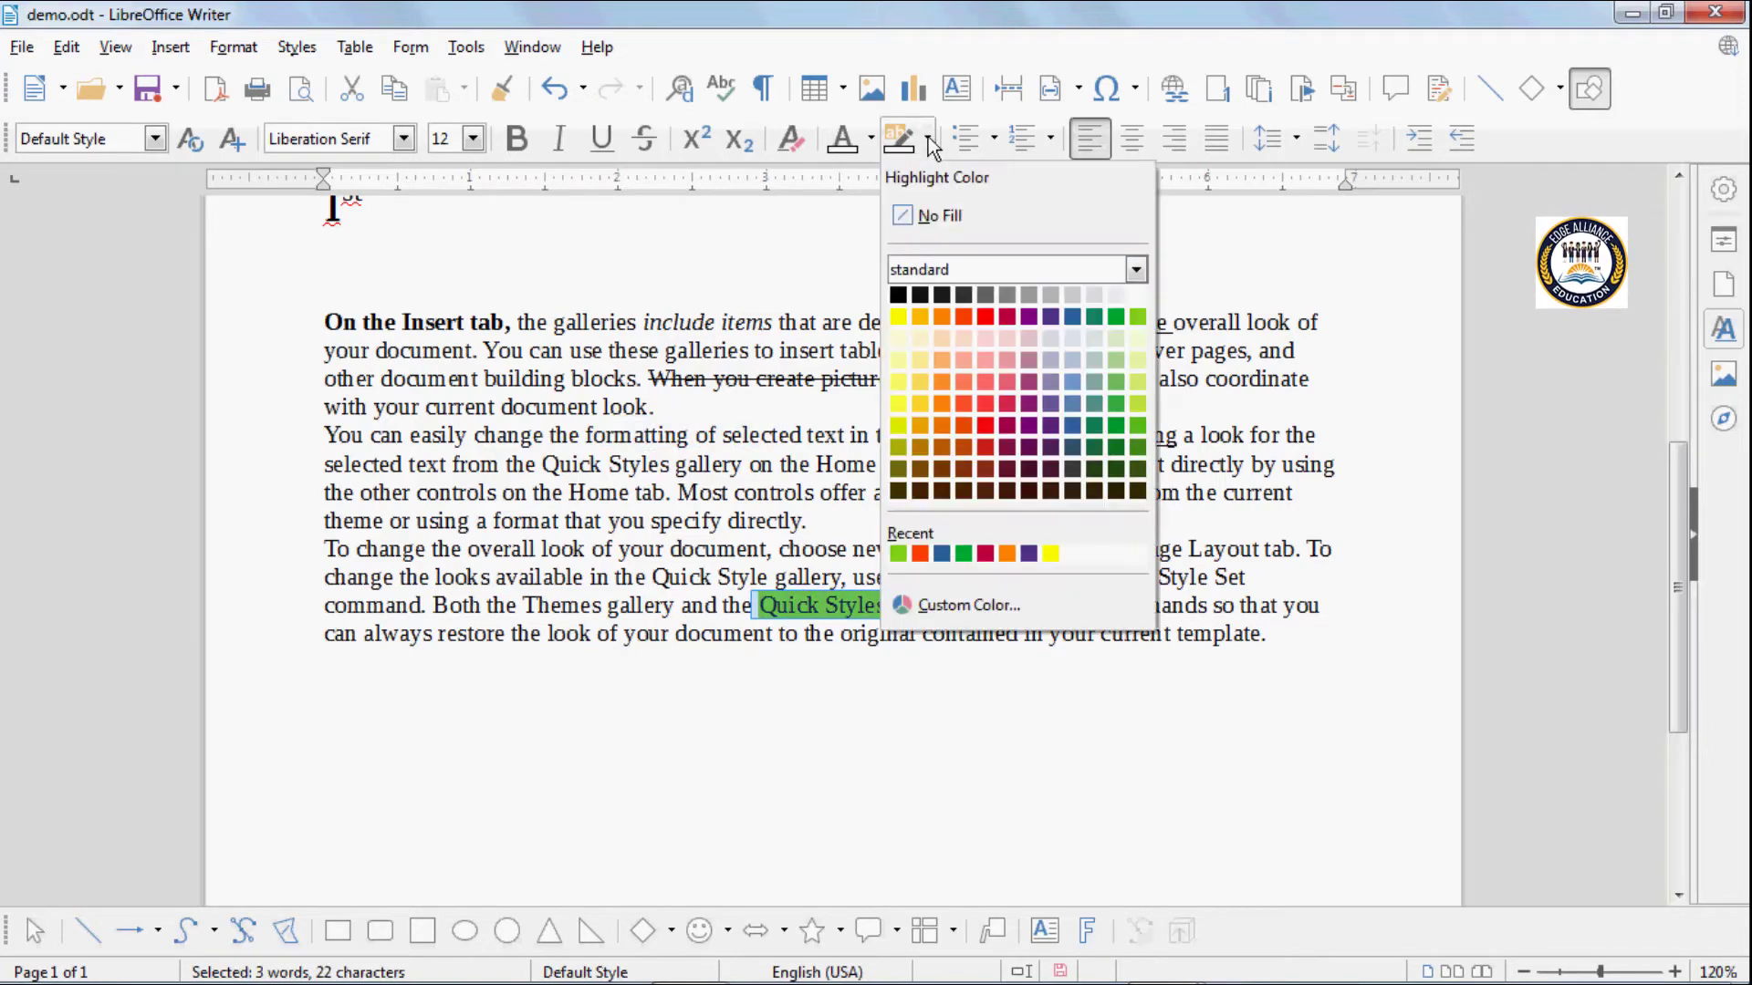
click(944, 219)
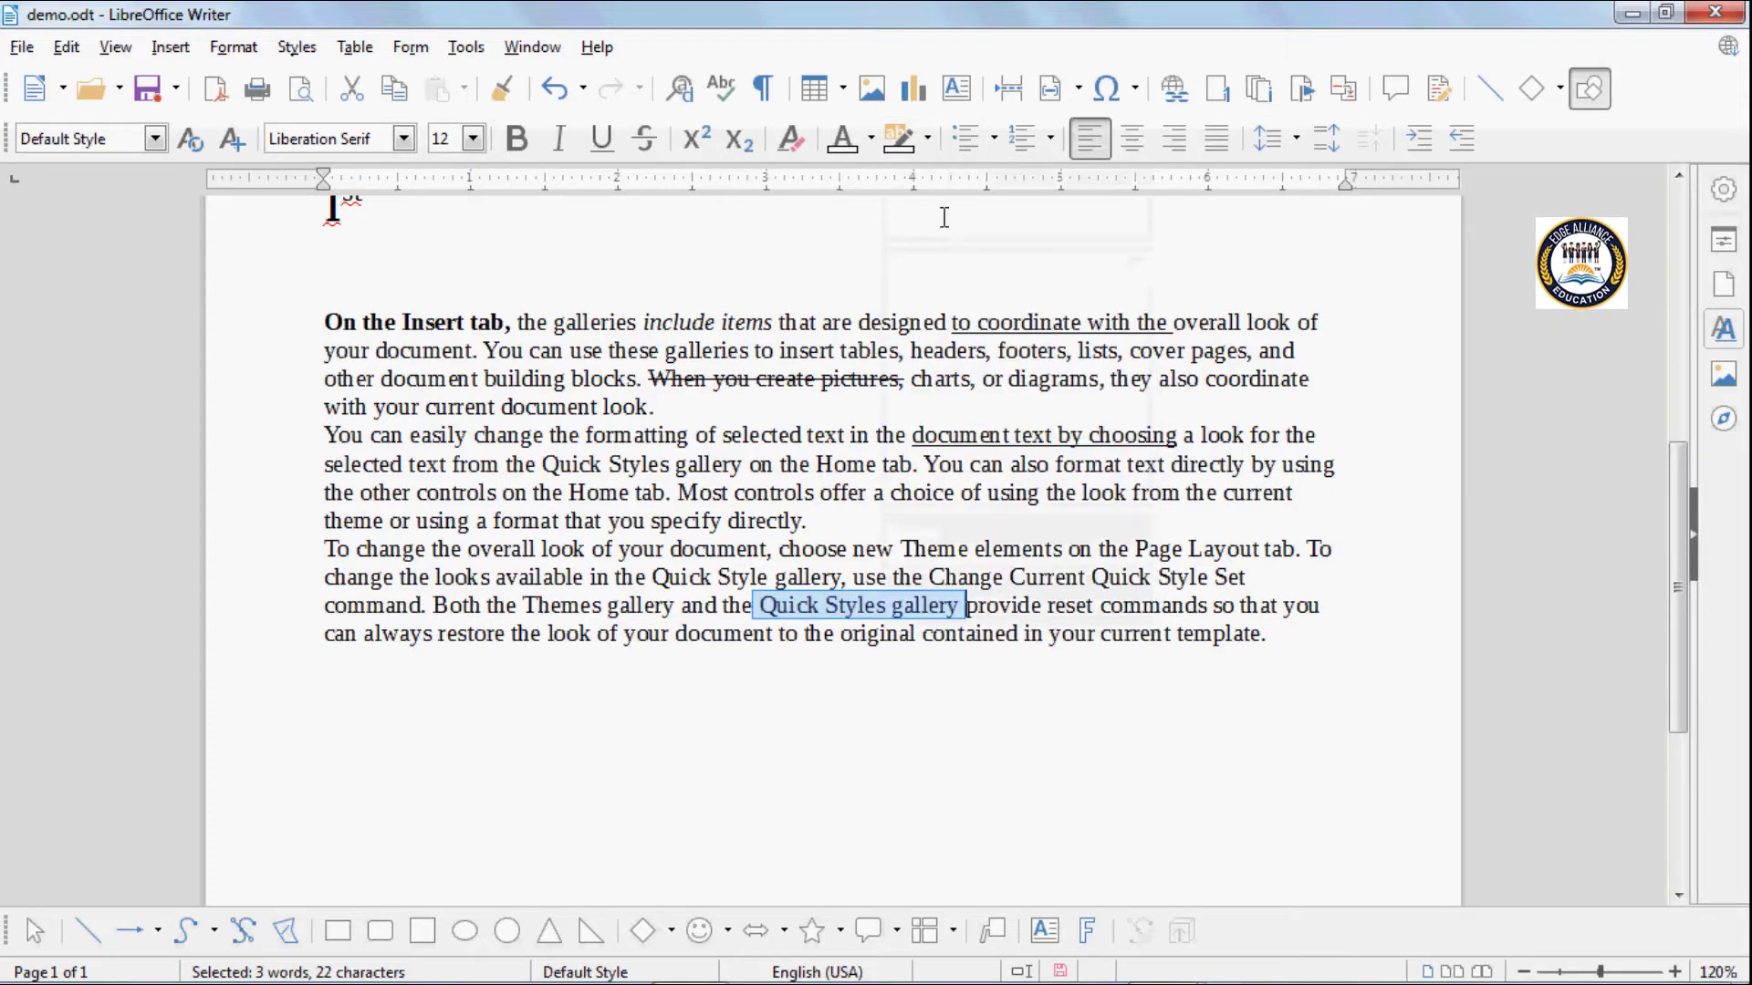
click(745, 461)
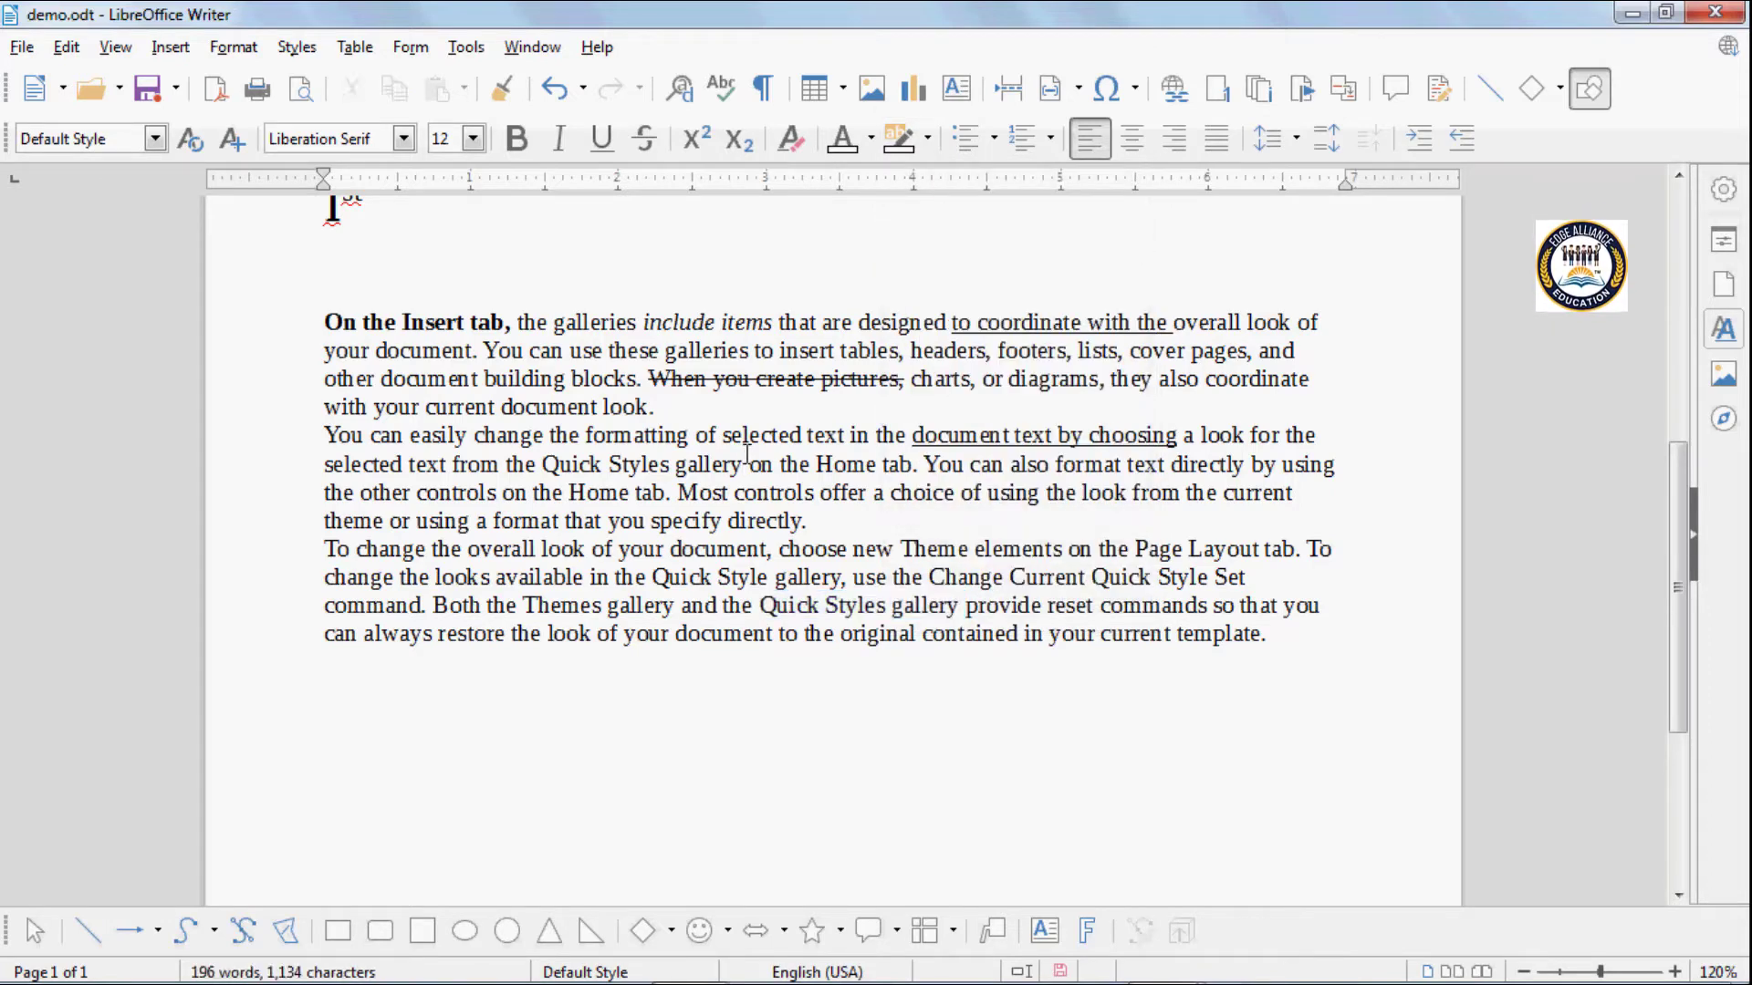
scroll(530, 261, up, 5)
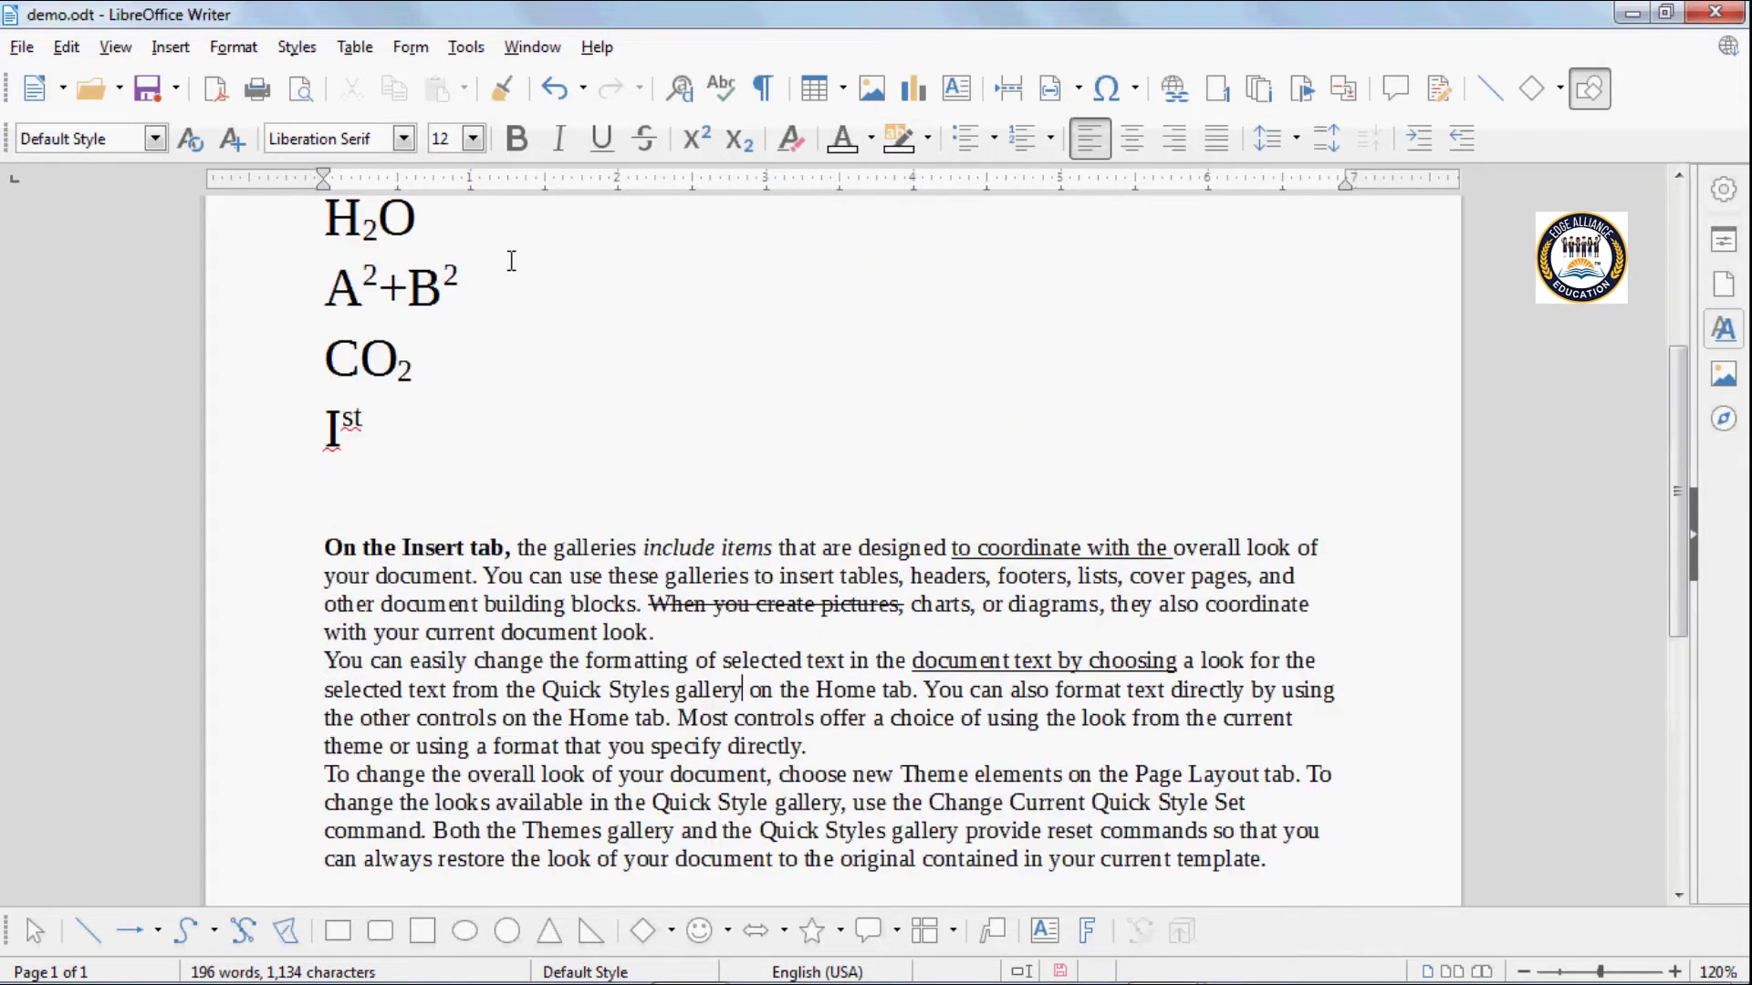